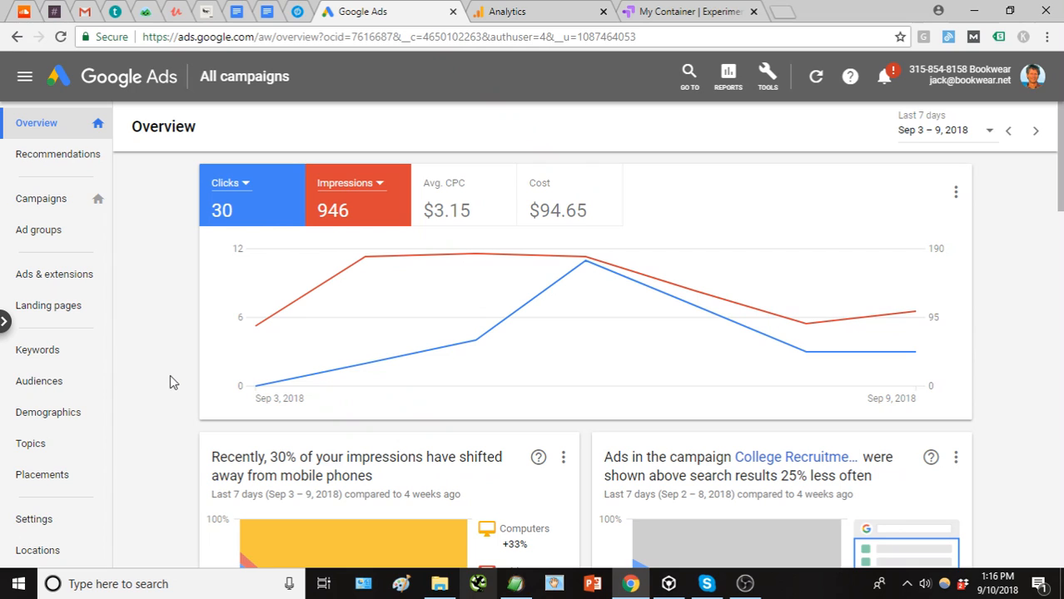
# Examine the account overview's clicks and impressions trend and the card about impressions shifting between devices
pyautogui.scroll(-1, 172, 382)
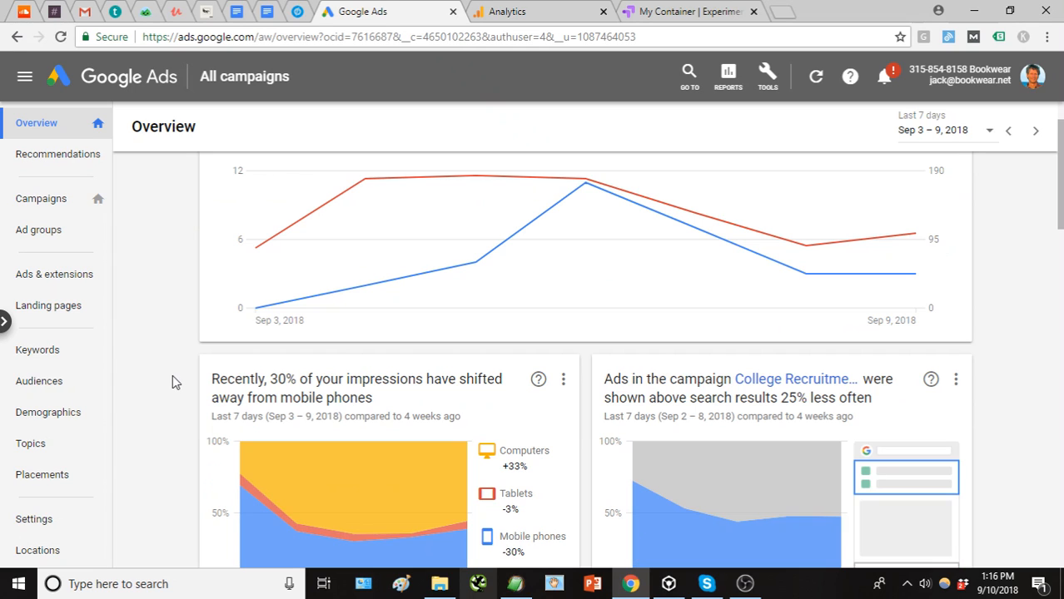
pyautogui.scroll(-1, 174, 386)
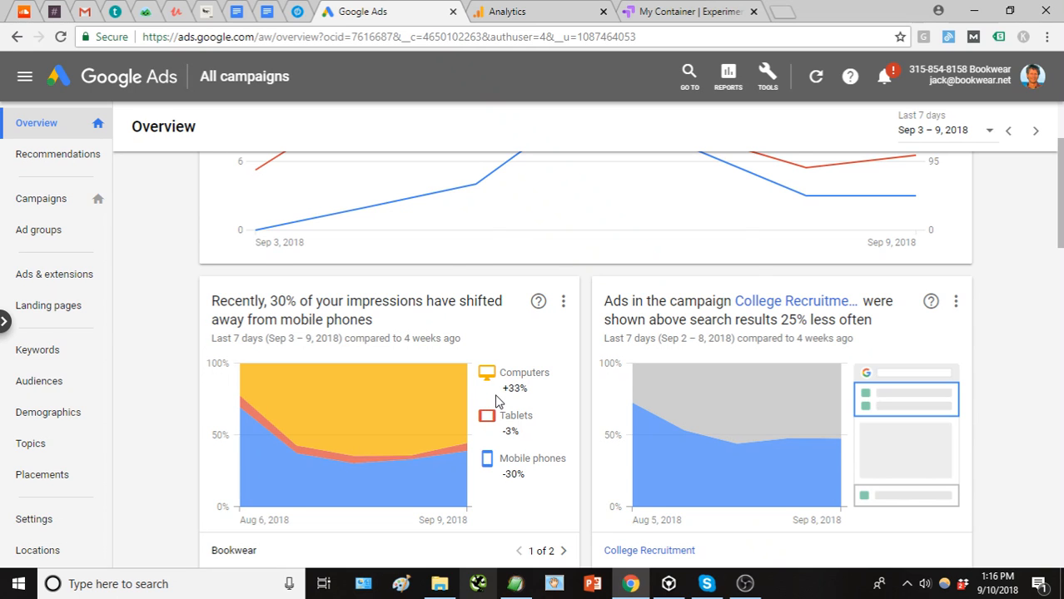
pyautogui.scroll(2, 502, 400)
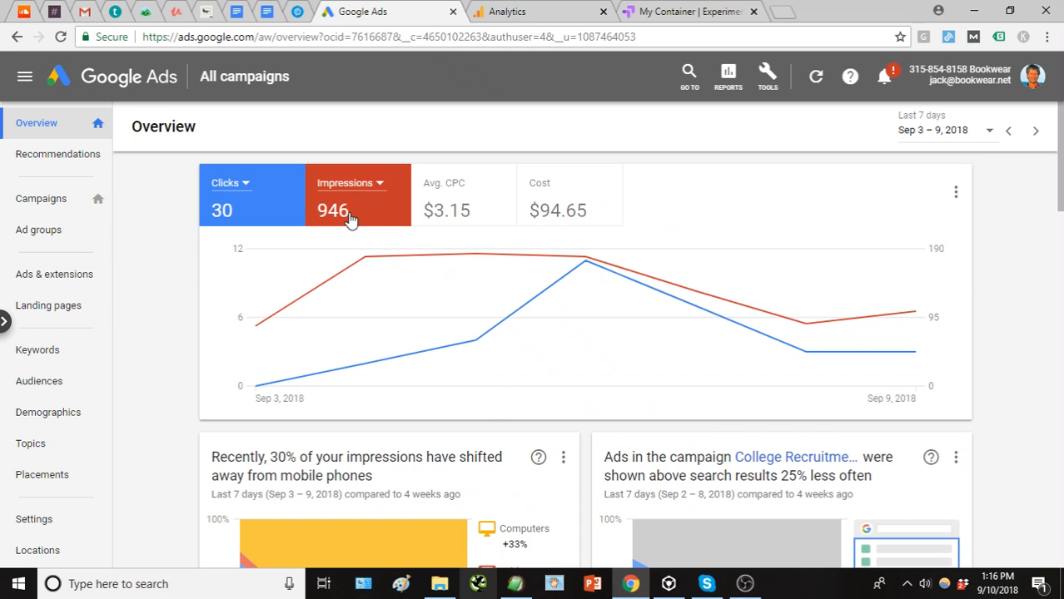
pyautogui.moveTo(317, 252)
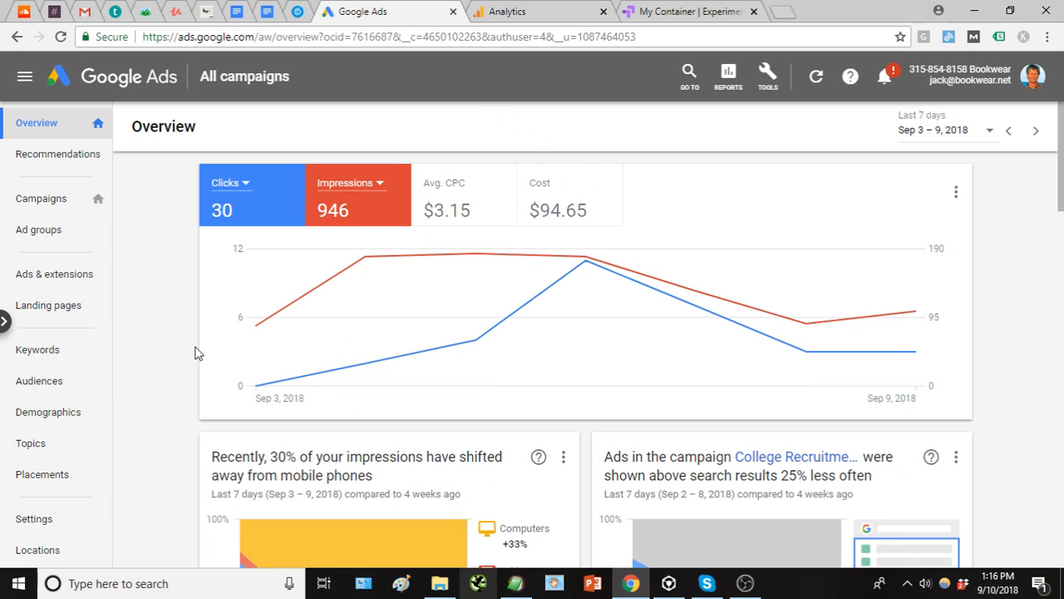
pyautogui.scroll(-1, 179, 371)
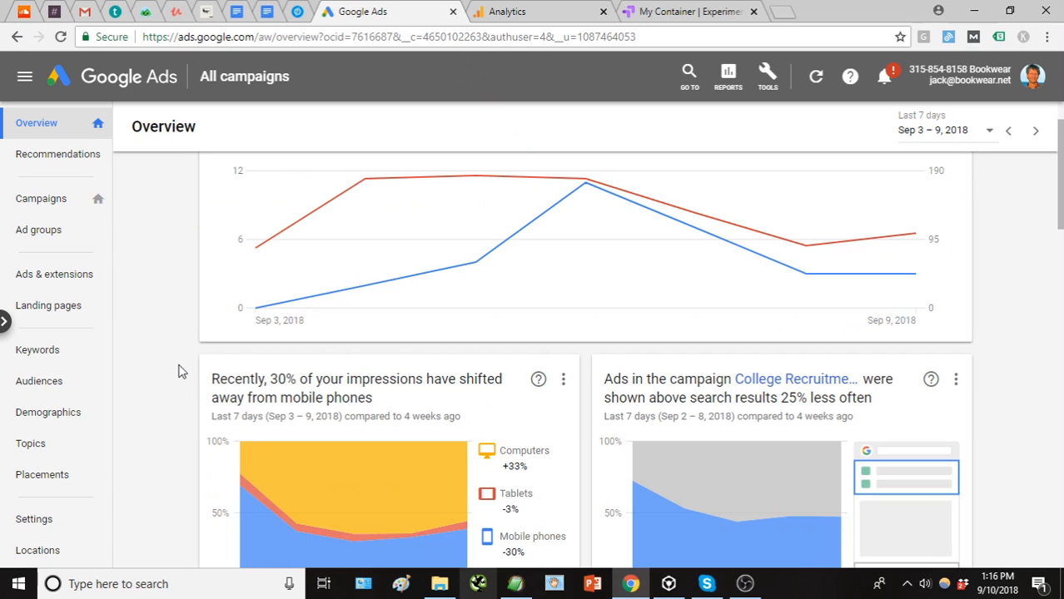
pyautogui.scroll(-1, 174, 381)
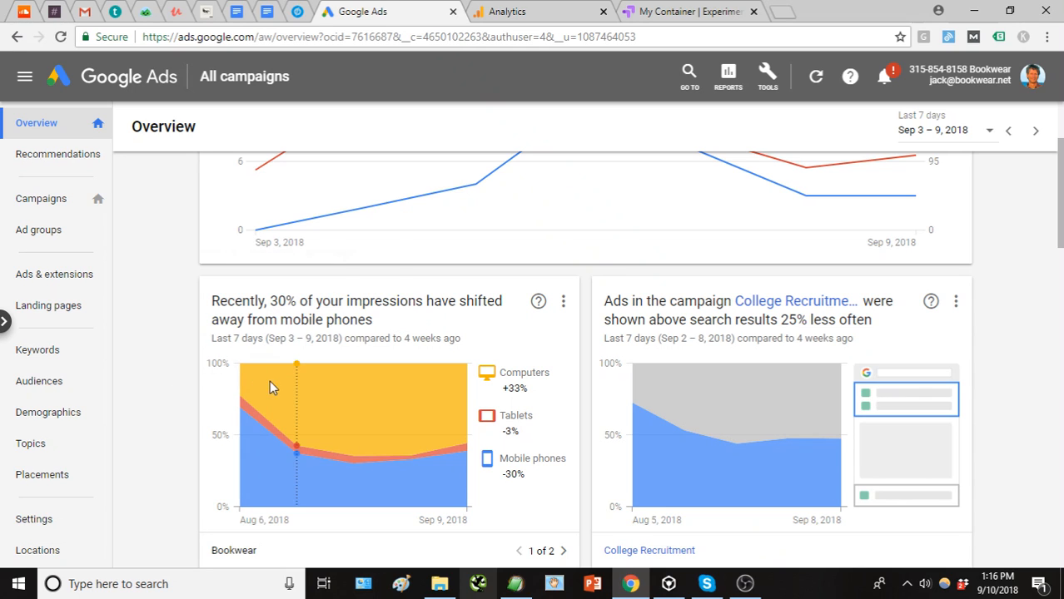
pyautogui.moveTo(285, 423)
# Open the College Fairs ad group and show its search keywords for the last 30 days
pyautogui.click(51, 231)
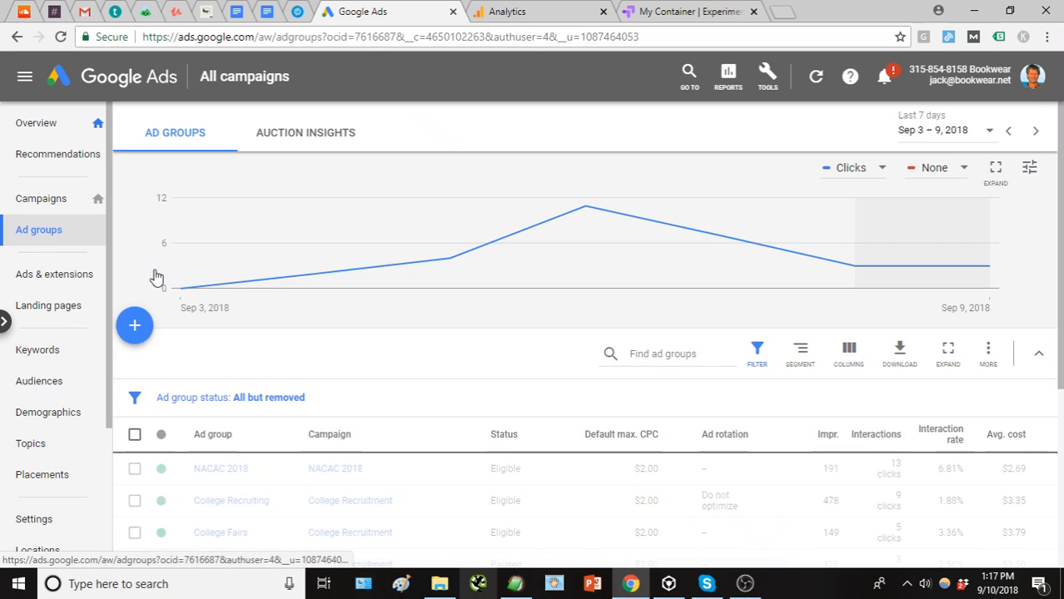
pyautogui.scroll(-1, 291, 311)
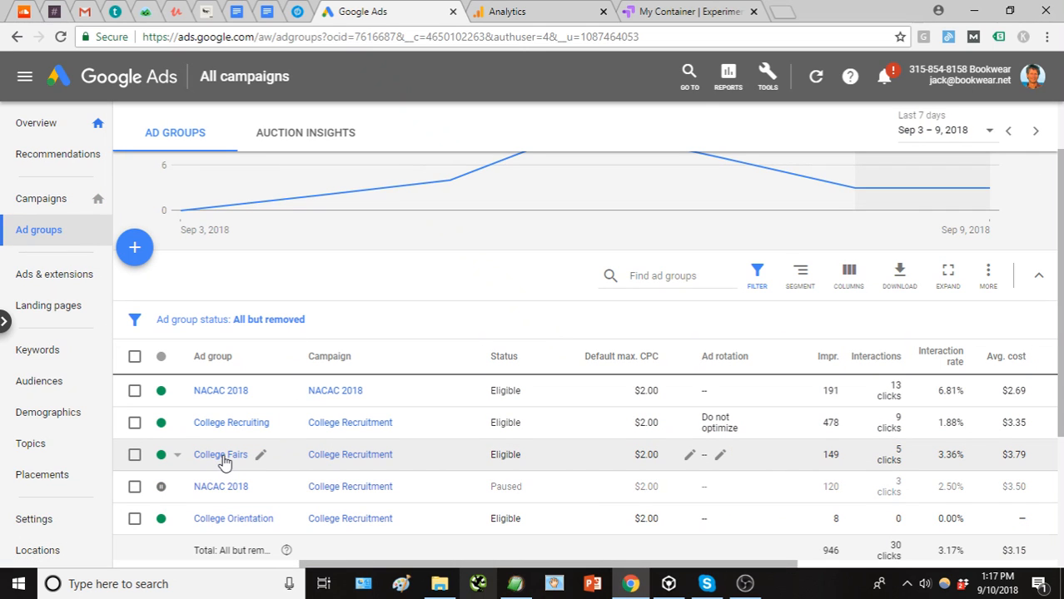
pyautogui.click(221, 455)
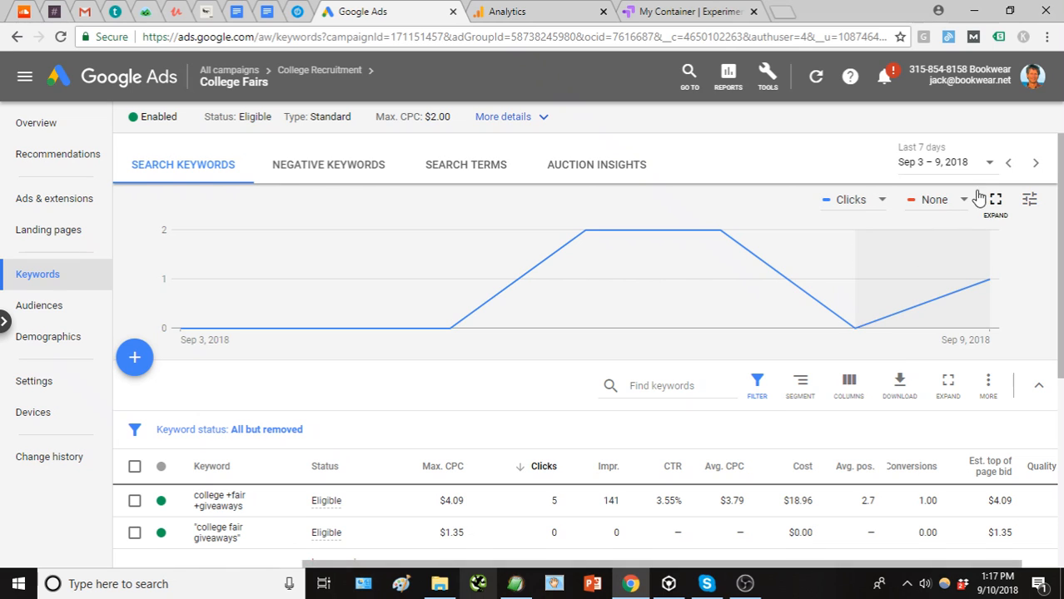
pyautogui.click(987, 166)
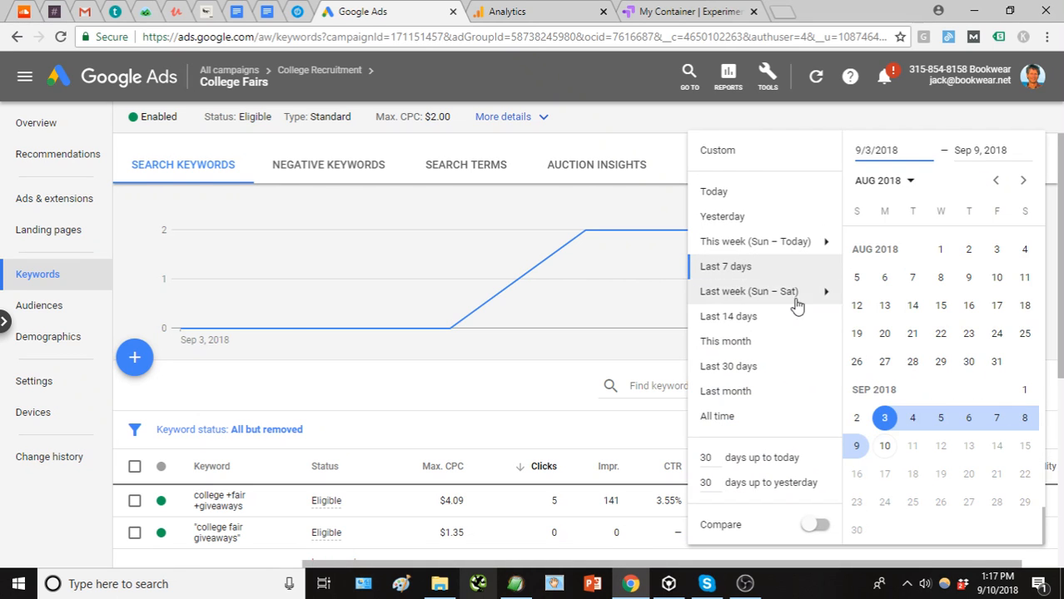
pyautogui.click(761, 366)
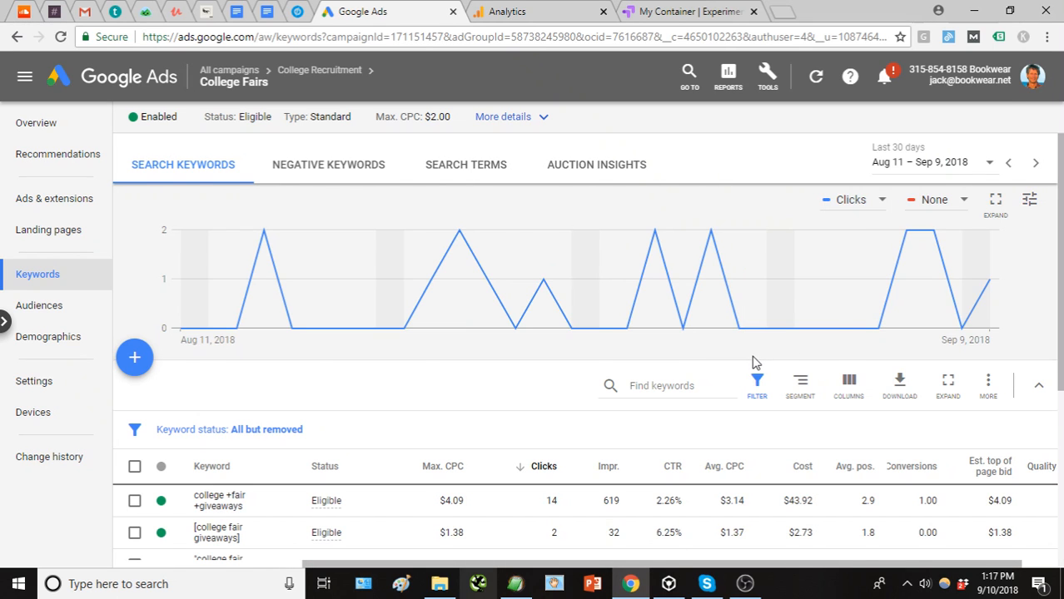
pyautogui.scroll(-1, 755, 363)
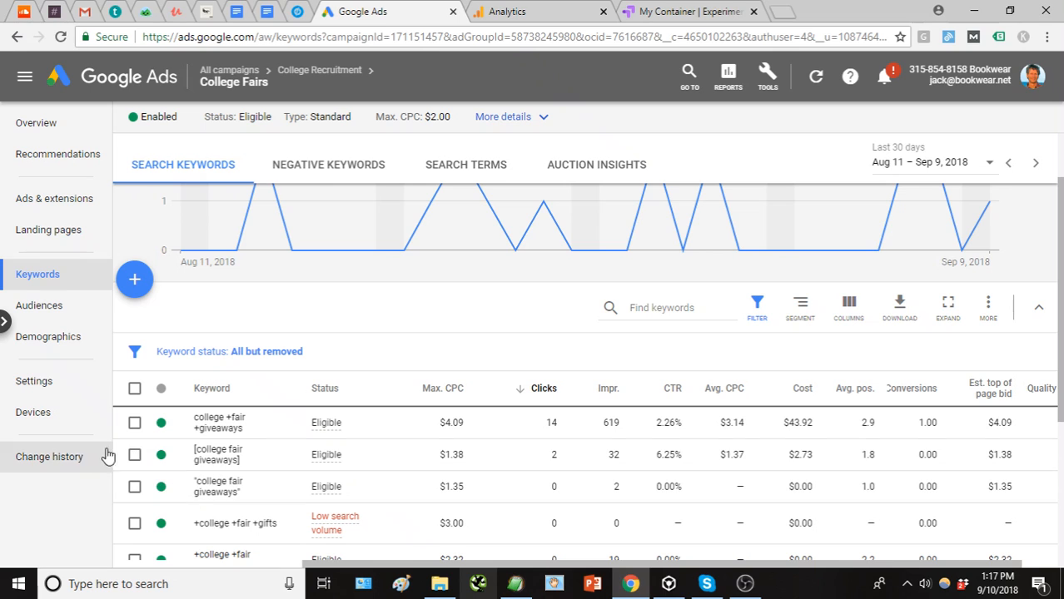
# Inspect the mobile phones bid adjustment in the College Fairs ad group's device settings and close it without saving
pyautogui.click(85, 423)
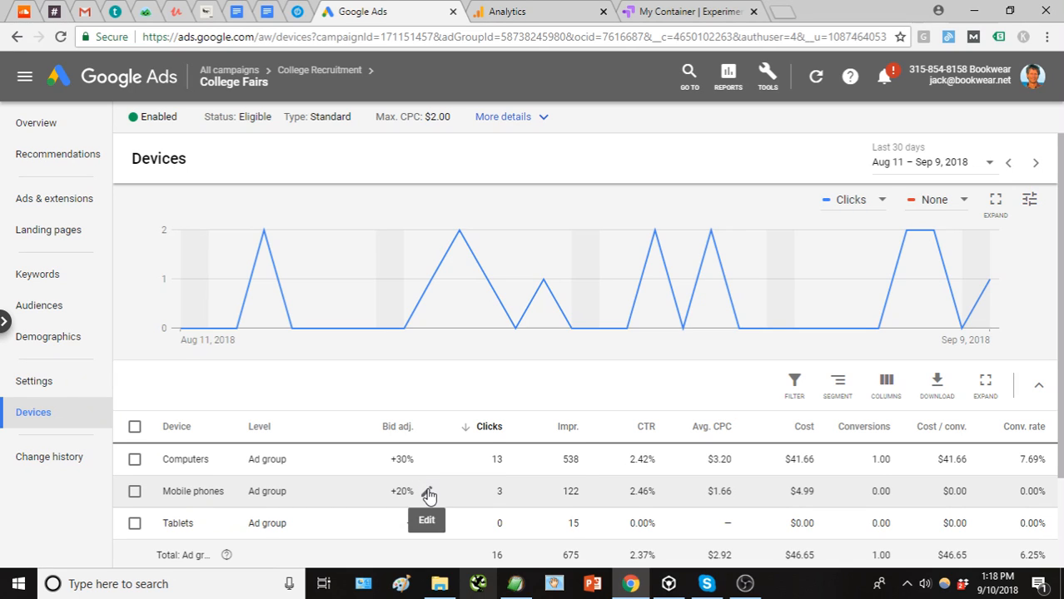
pyautogui.click(428, 492)
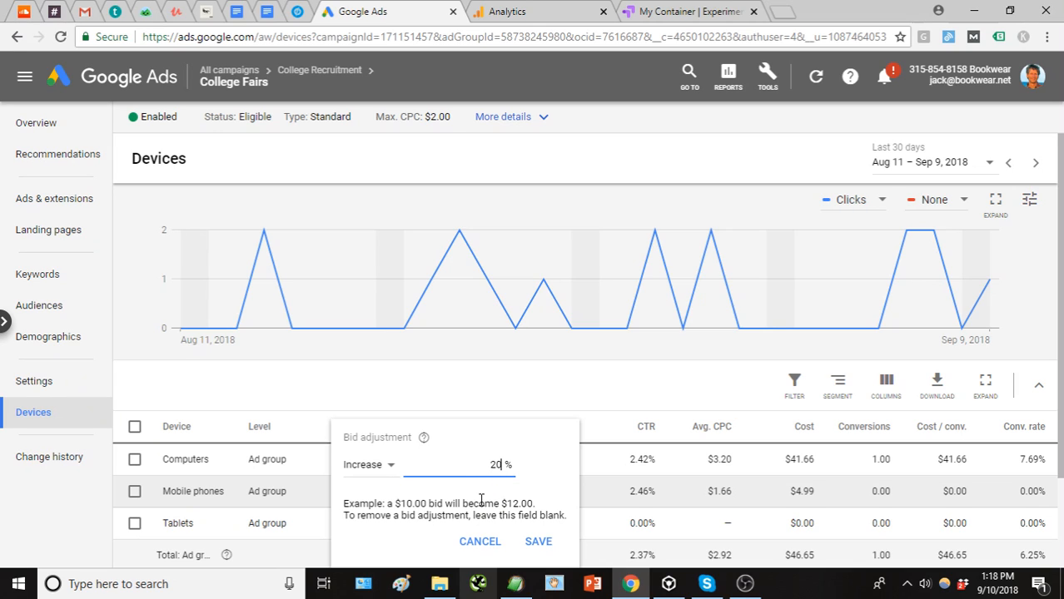
pyautogui.click(497, 545)
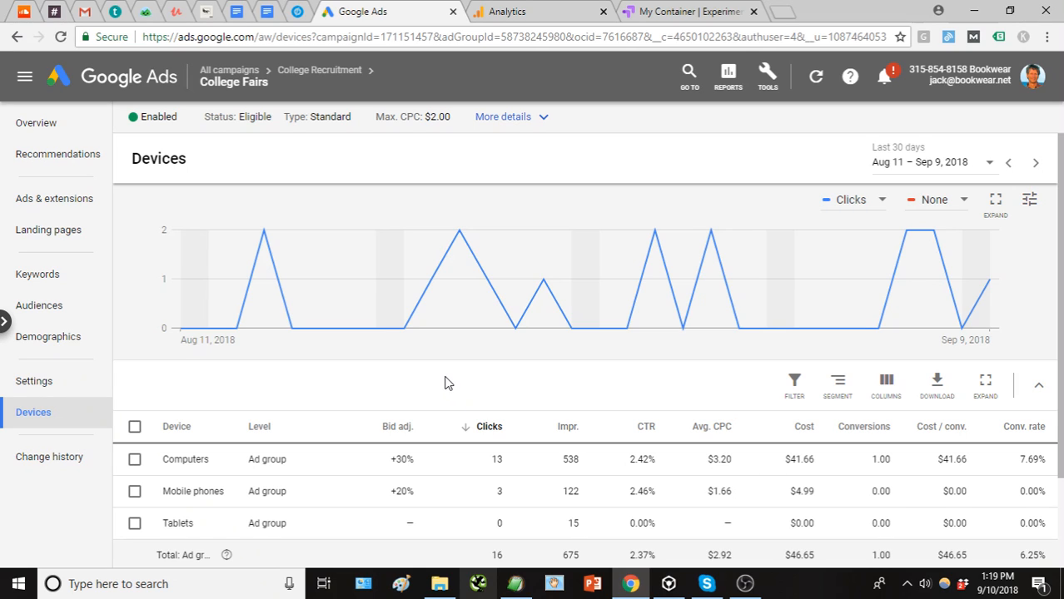
# Return to all campaigns and open the College Recruiting ad group within the College Recruitment campaign
pyautogui.click(247, 71)
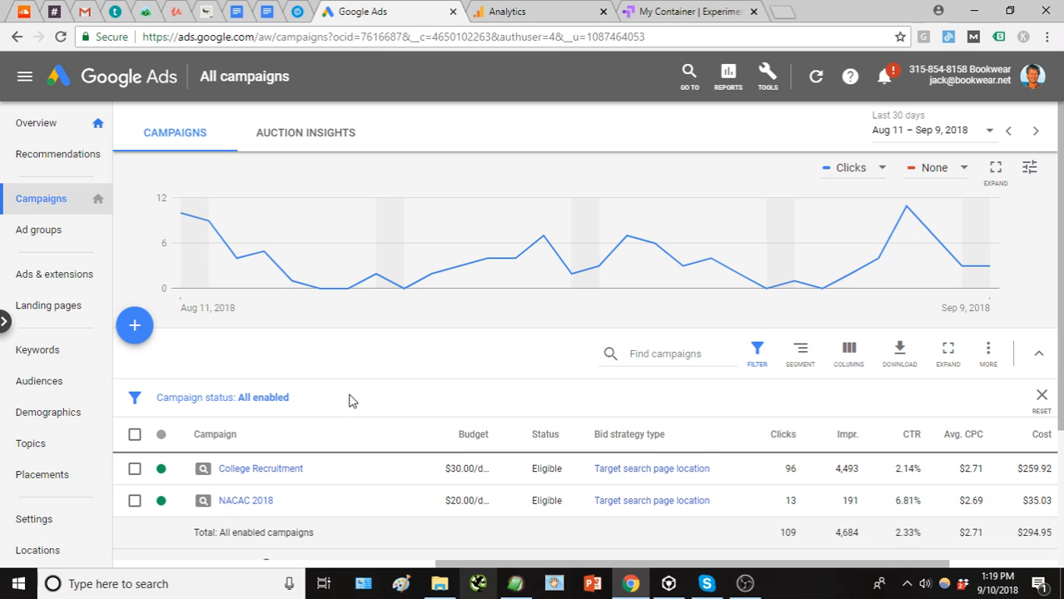
pyautogui.click(285, 471)
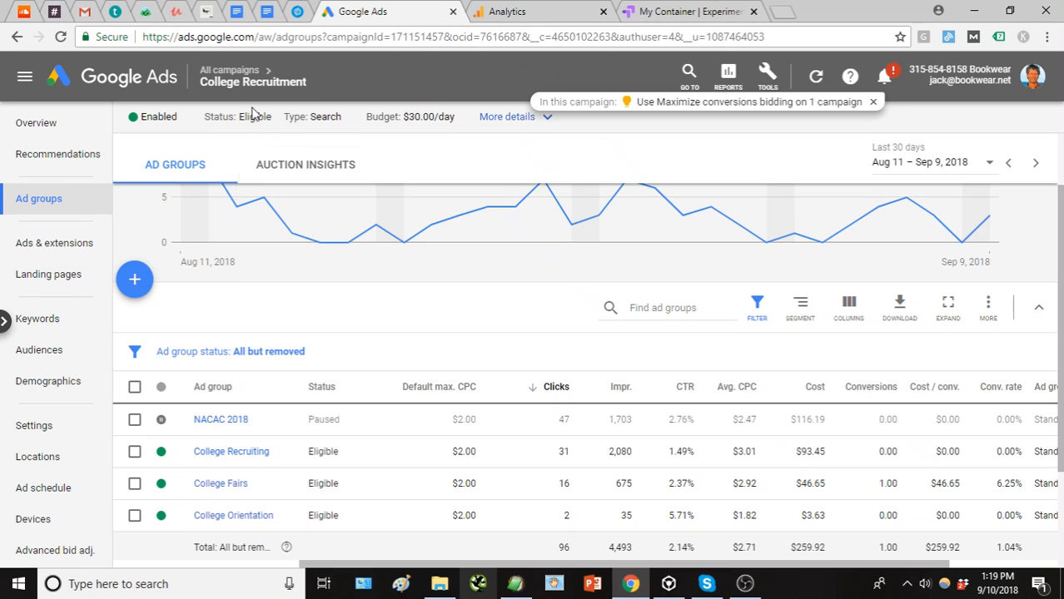
pyautogui.click(241, 72)
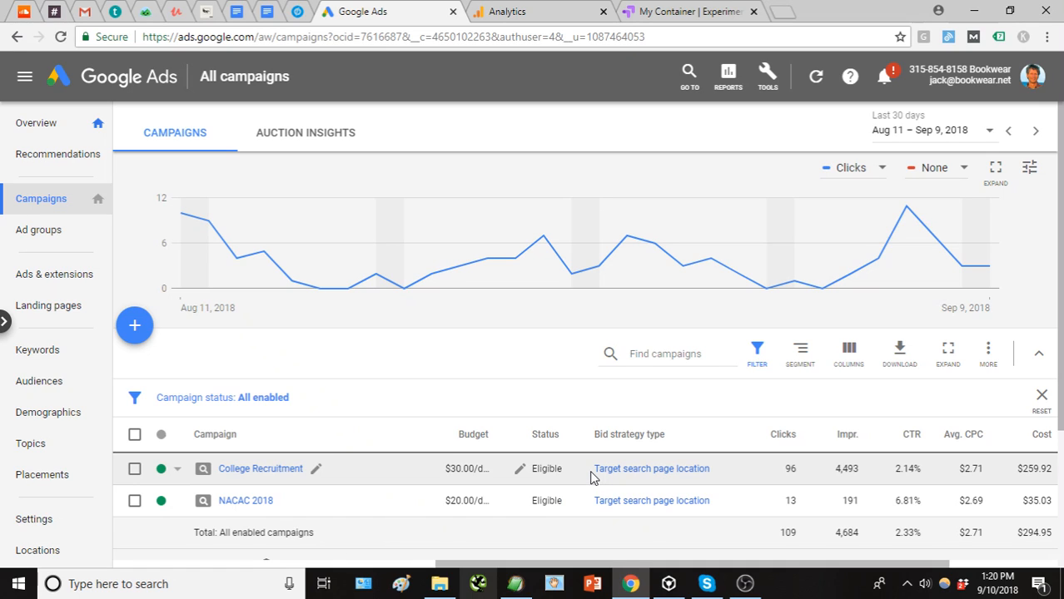
pyautogui.click(268, 473)
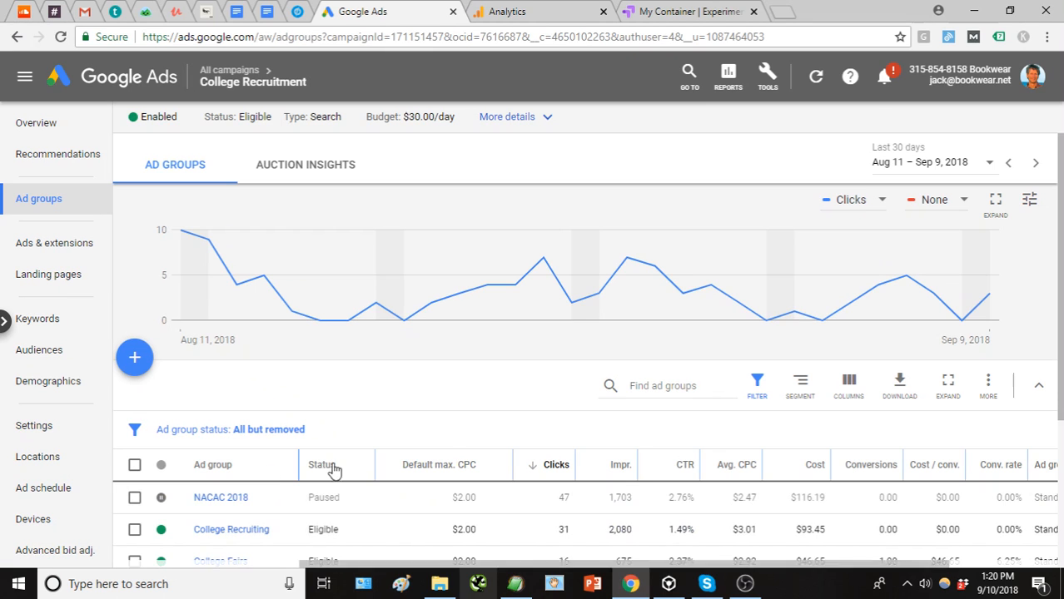
pyautogui.scroll(-3, 441, 442)
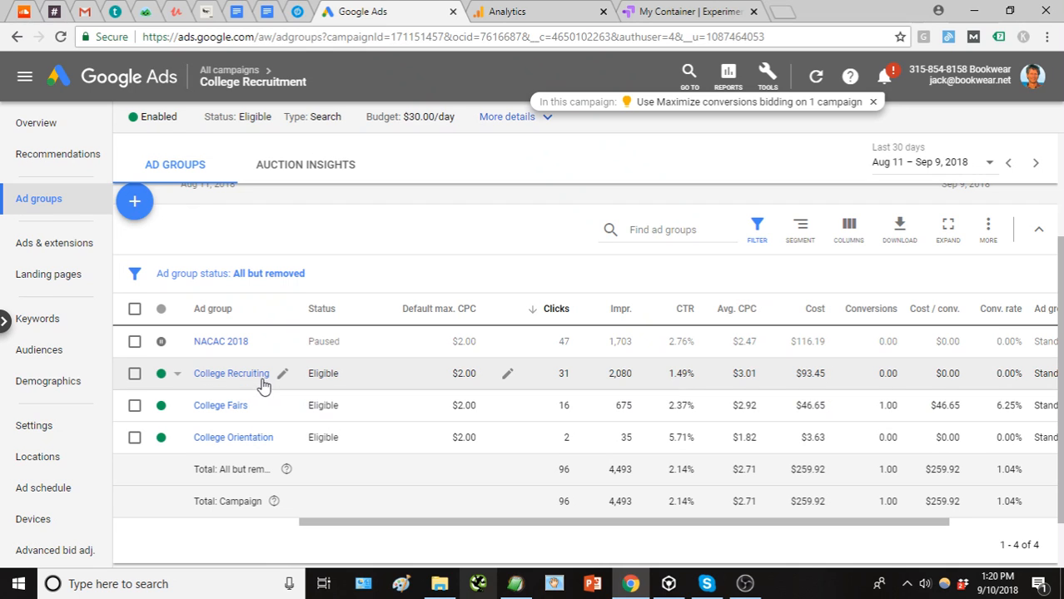
pyautogui.click(262, 374)
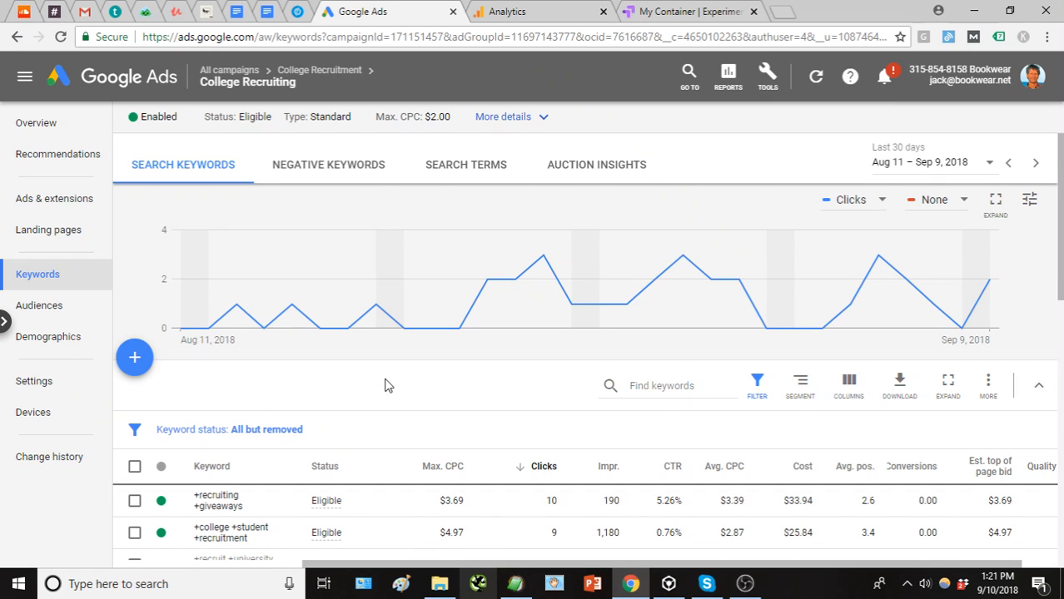
# Review the College Recruiting ad group's search keywords along with their statuses, bids, clicks and average positions
pyautogui.scroll(-1, 385, 385)
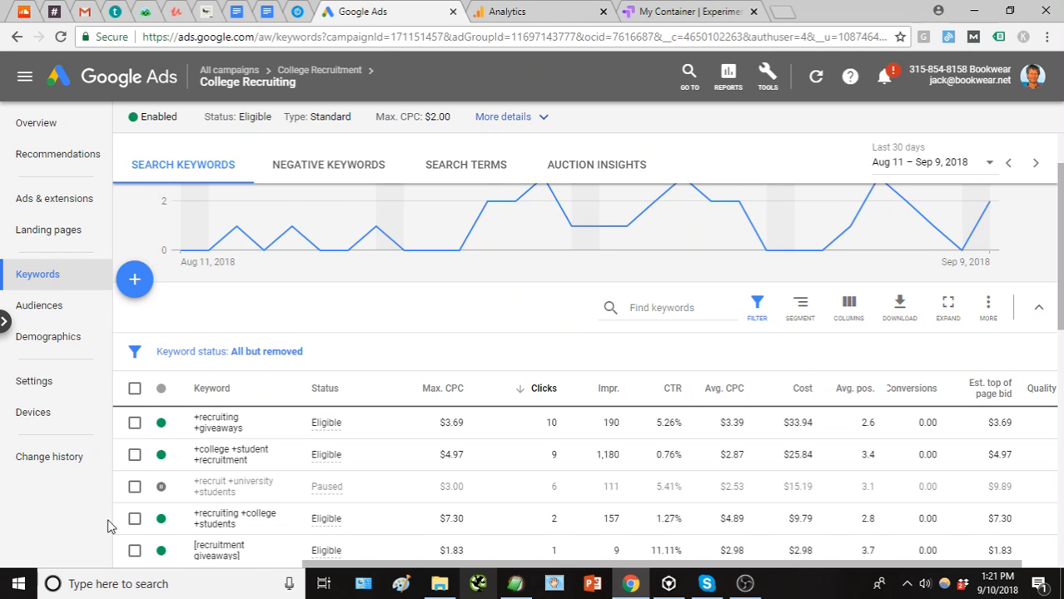
pyautogui.scroll(-3, 351, 483)
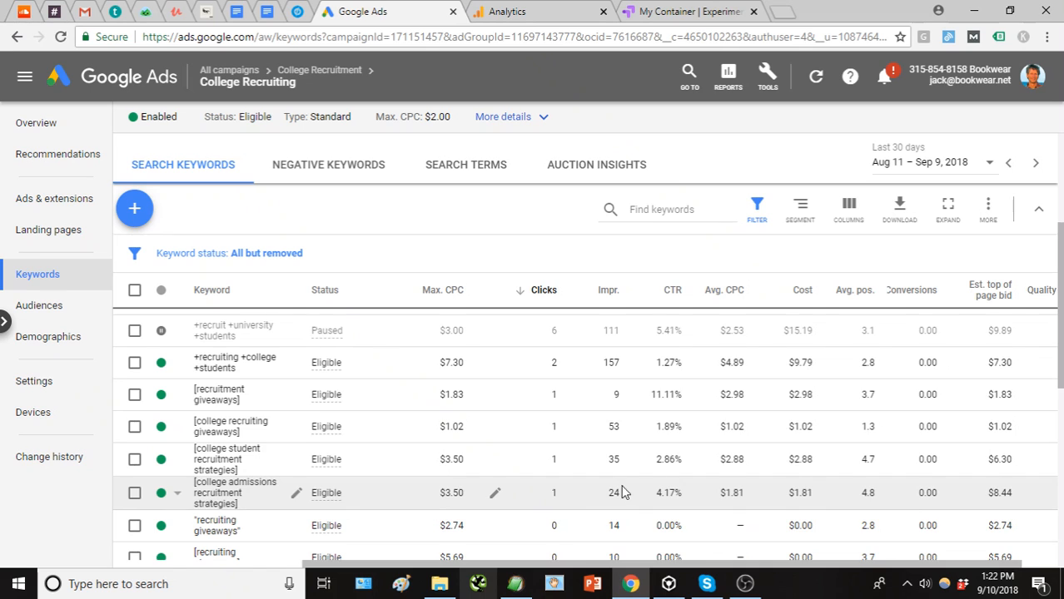
pyautogui.scroll(-3, 373, 487)
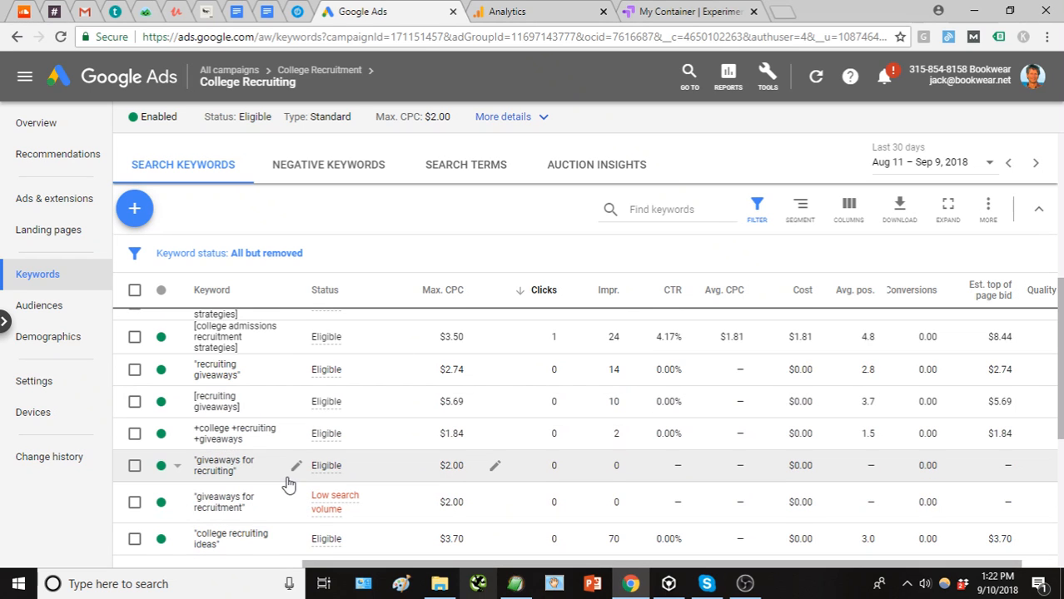
pyautogui.scroll(-3, 287, 483)
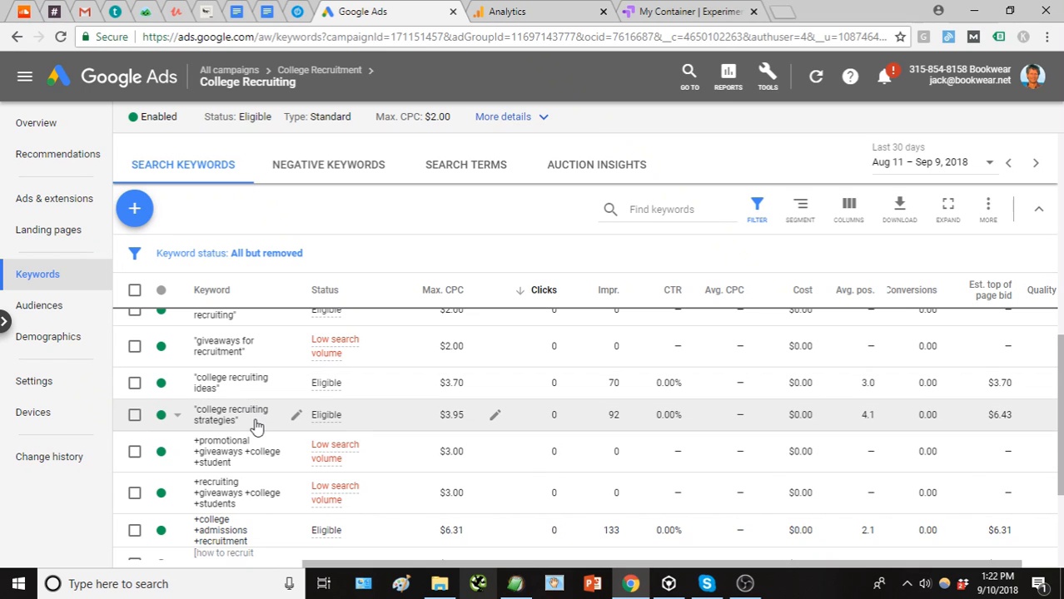
pyautogui.scroll(4, 281, 406)
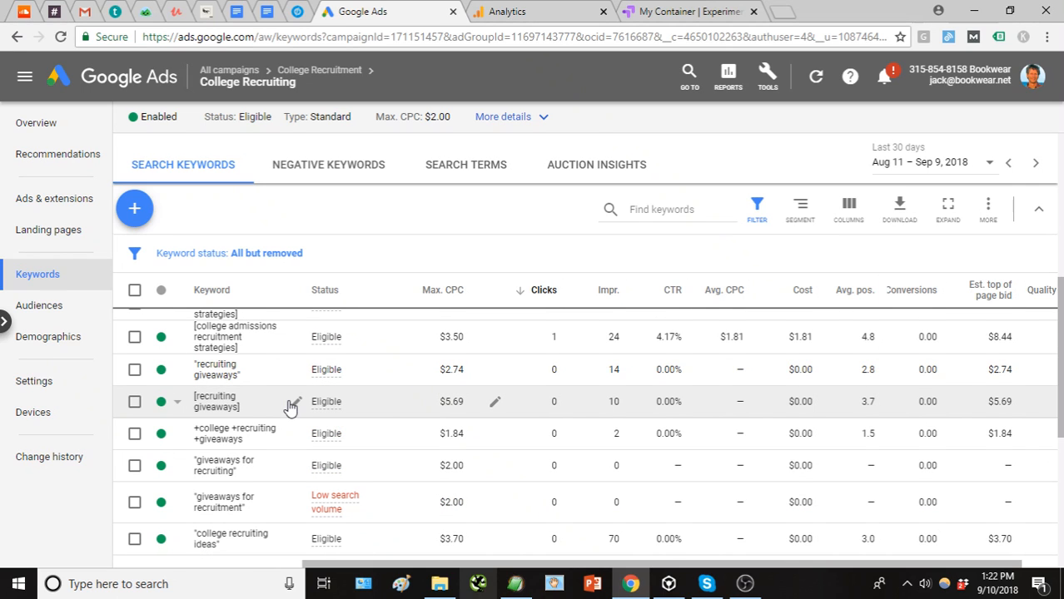
pyautogui.scroll(2, 291, 408)
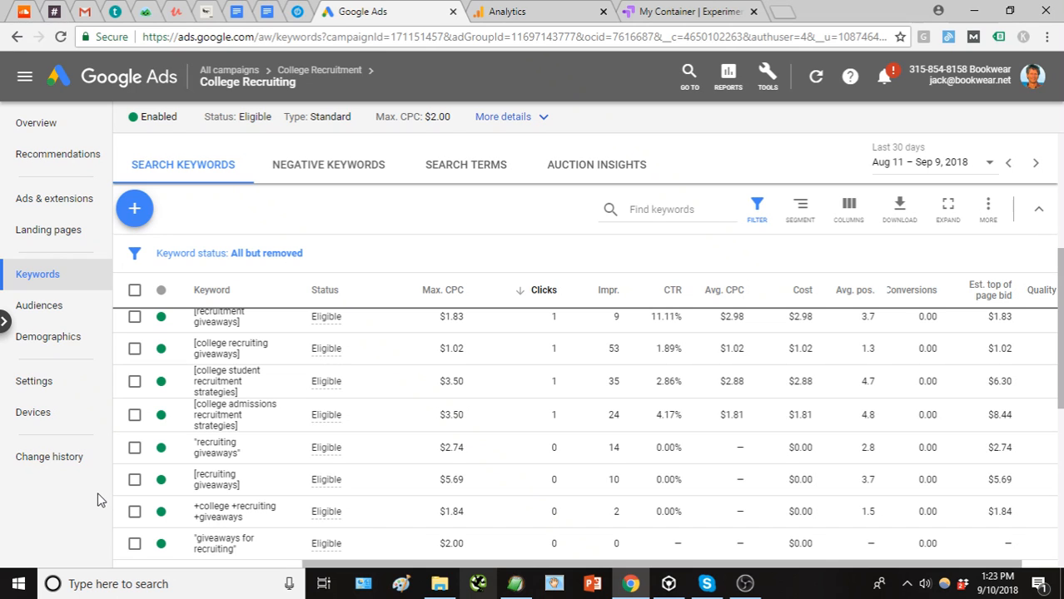
pyautogui.scroll(2, 293, 464)
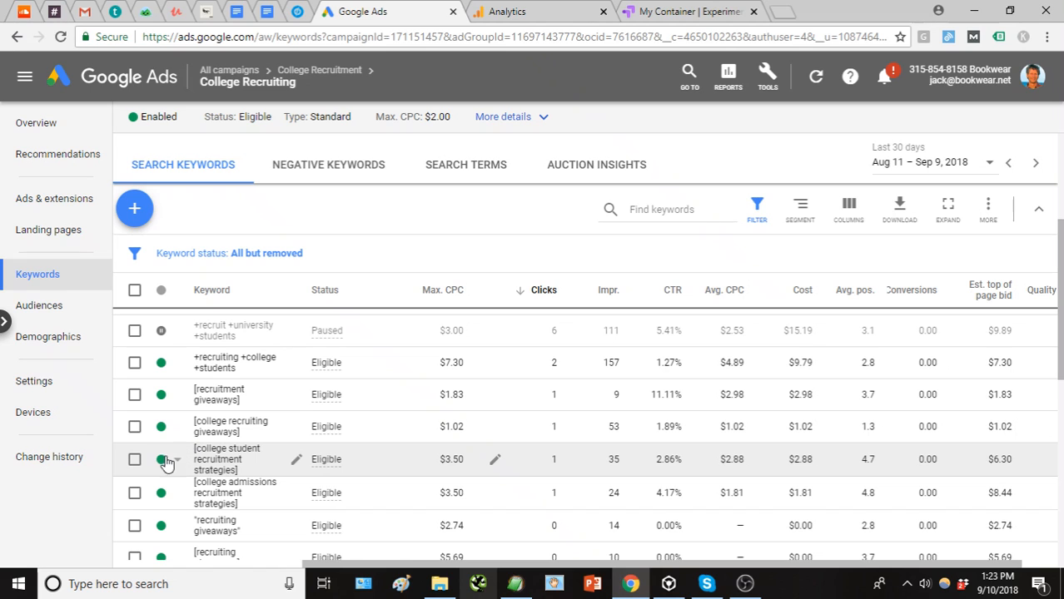
# Select the keywords [college student recruitment strategies], [college admissions recruitment strategies] and "college recruiting strategies" in the keyword list
pyautogui.click(135, 459)
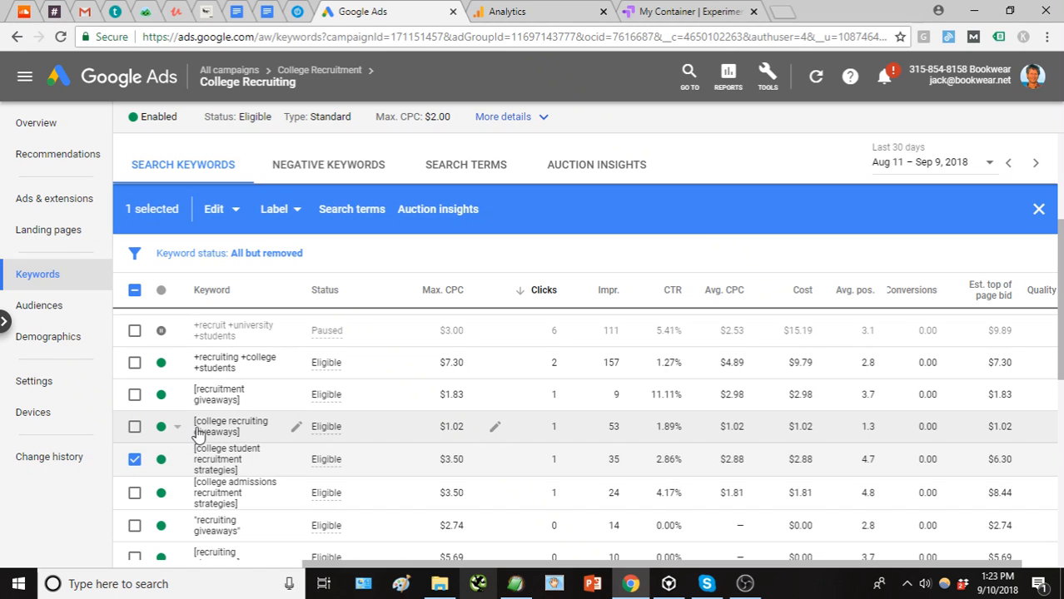
pyautogui.scroll(3, 163, 462)
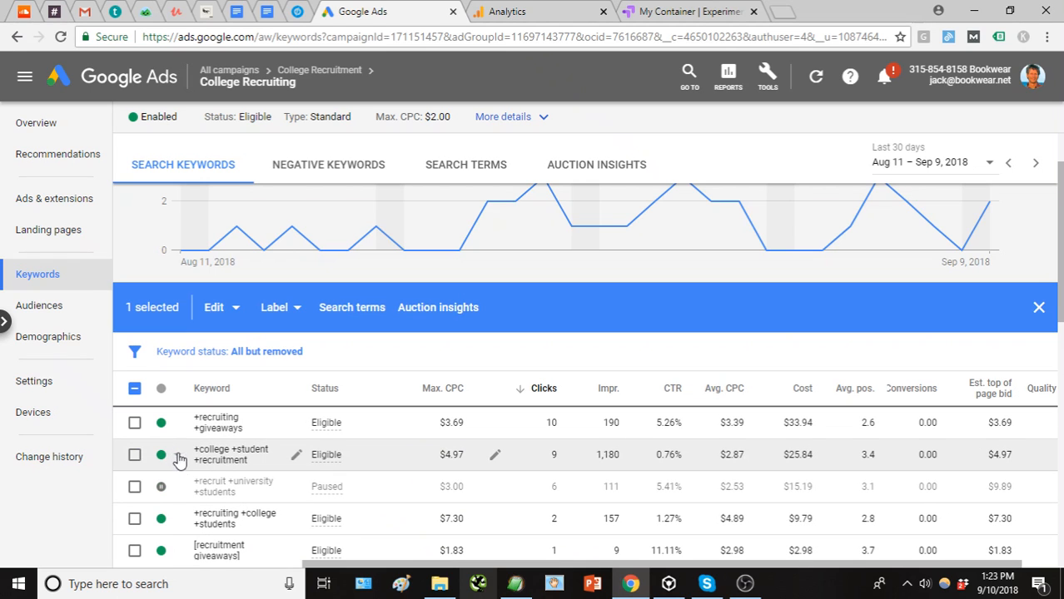
pyautogui.scroll(-1, 183, 460)
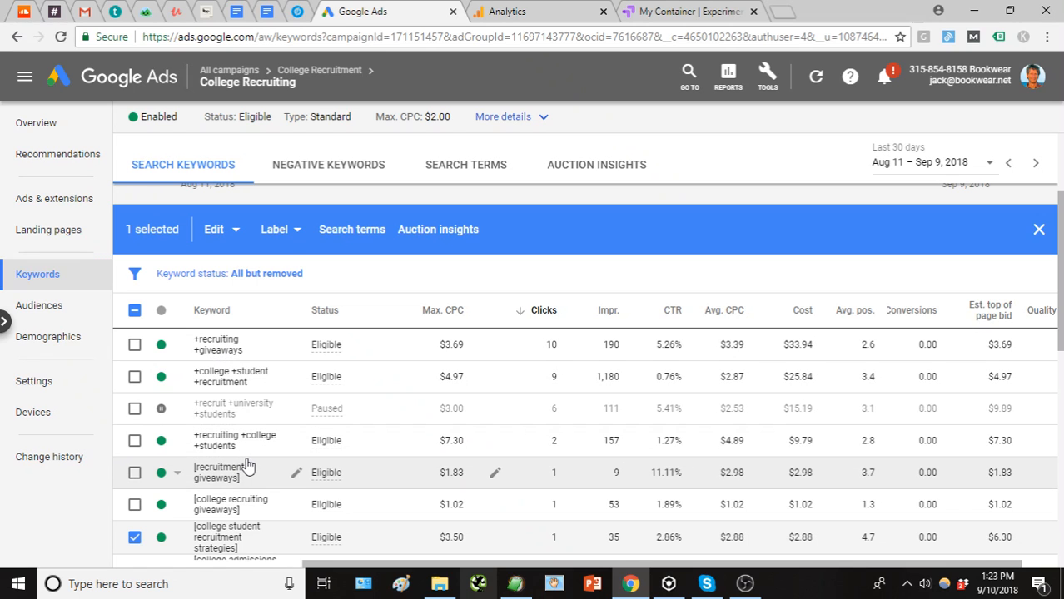
pyautogui.scroll(-1, 238, 456)
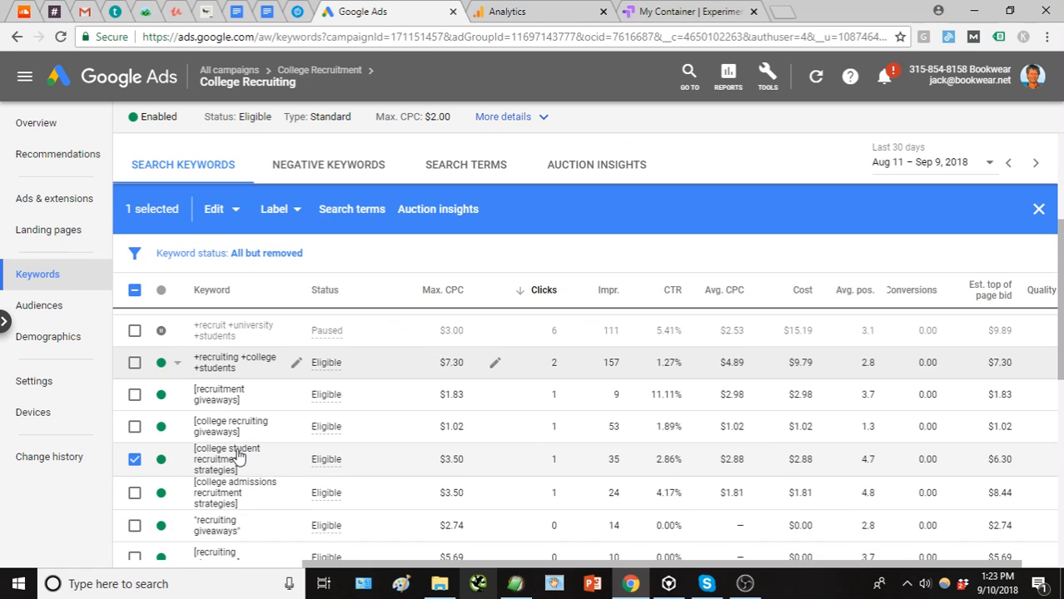
pyautogui.click(135, 494)
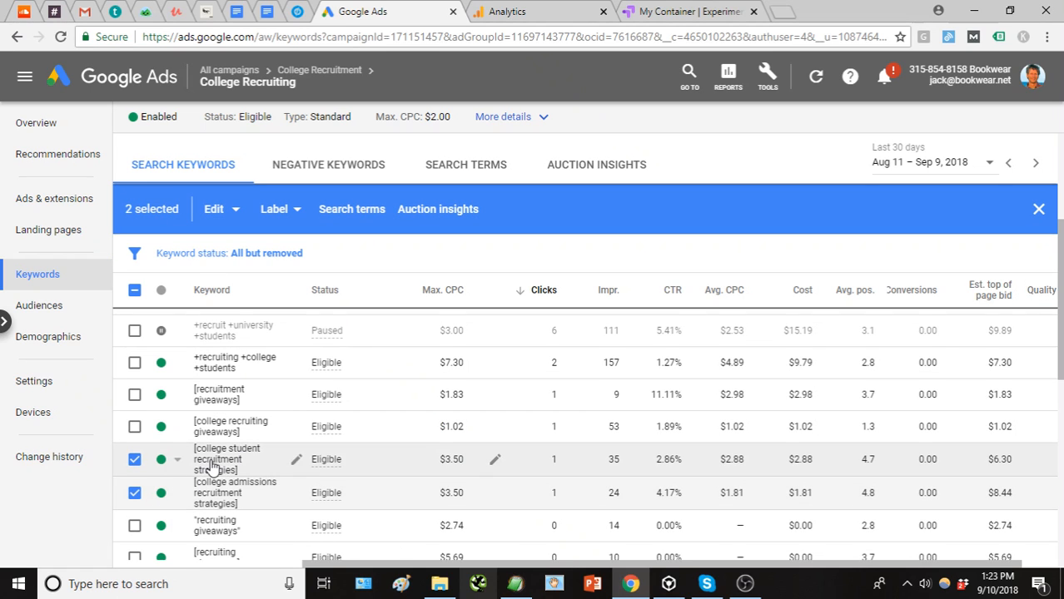
pyautogui.scroll(-1, 212, 461)
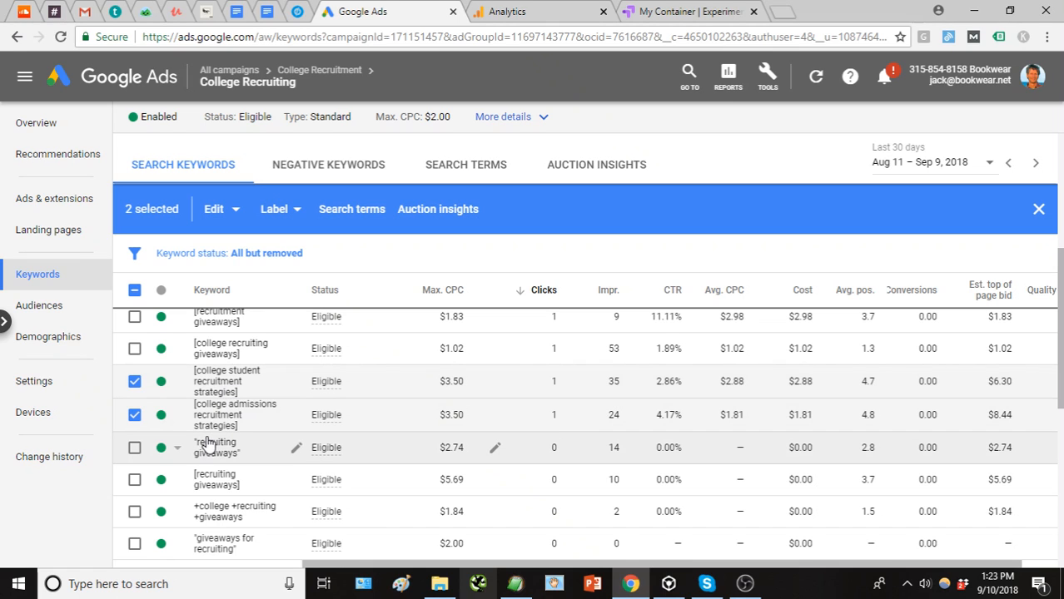
pyautogui.scroll(-1, 208, 449)
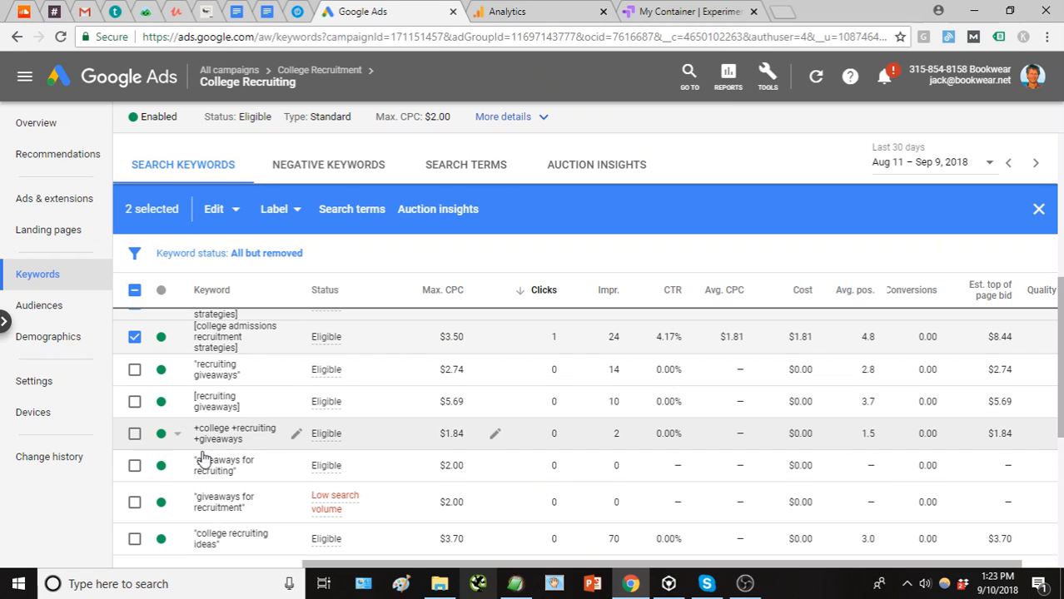
pyautogui.scroll(-1, 190, 466)
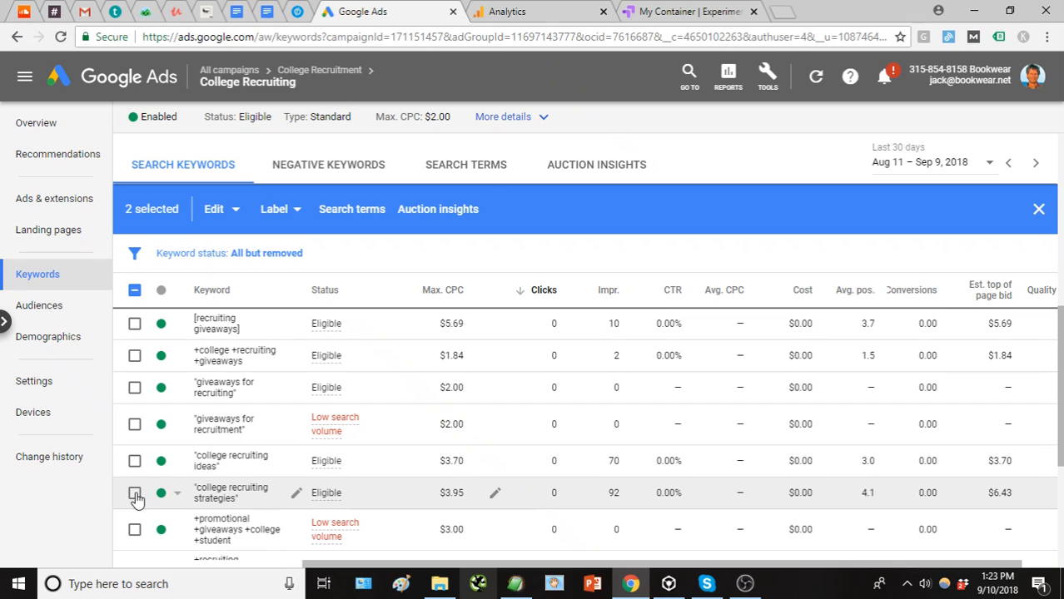
pyautogui.click(136, 495)
pyautogui.scroll(-1, 188, 499)
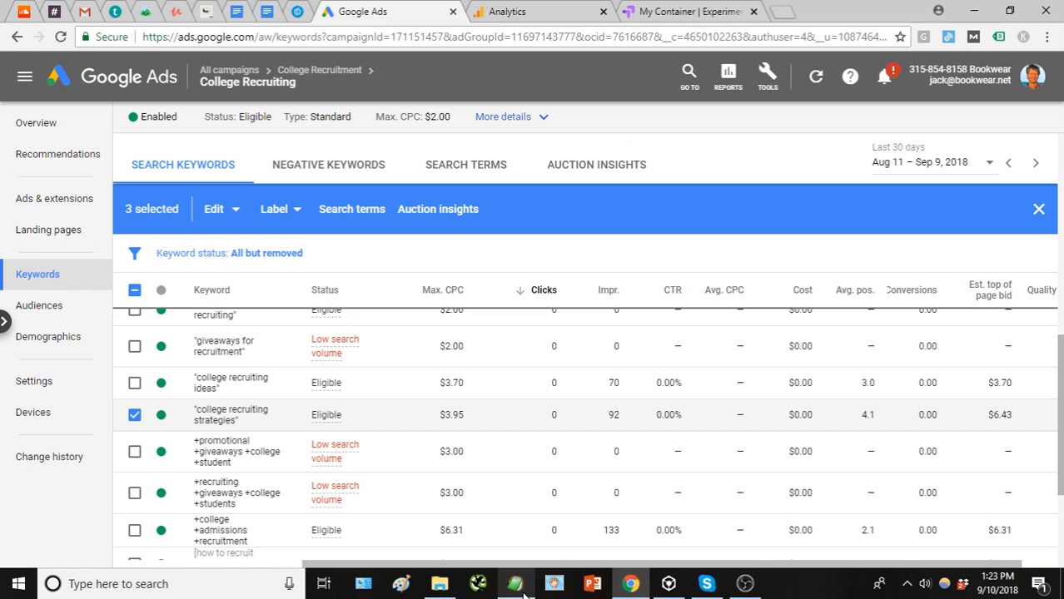
# Switch to EditPad Pro and review the prepared list of recruiting strategies and ideas keywords above the ads notes
pyautogui.moveTo(524, 594)
pyautogui.click(514, 517)
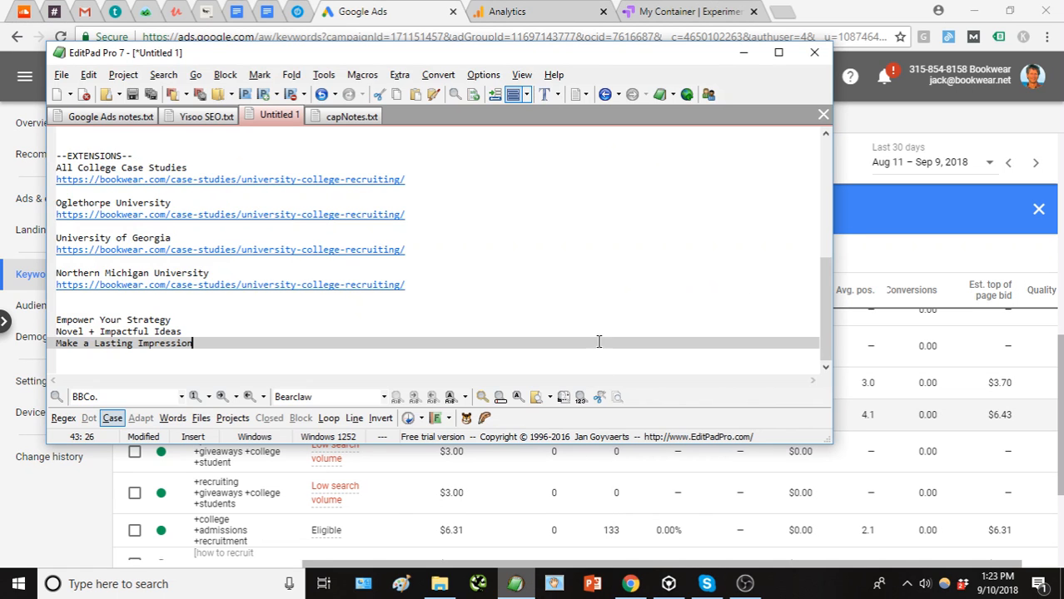
pyautogui.scroll(8, 466, 144)
pyautogui.moveTo(469, 58); pyautogui.dragTo(695, 63)
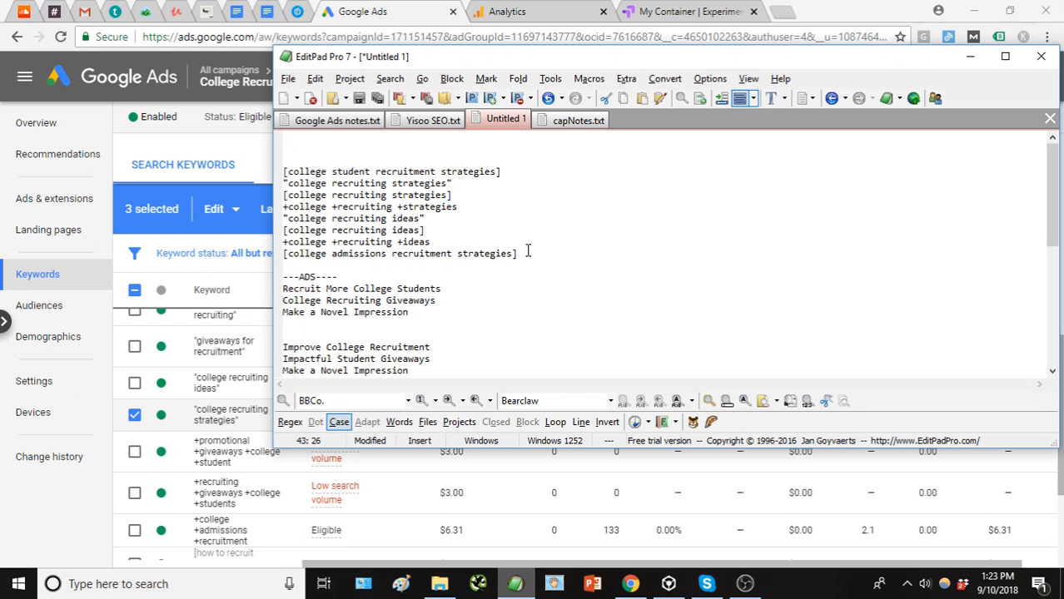
pyautogui.moveTo(530, 255); pyautogui.dragTo(281, 170)
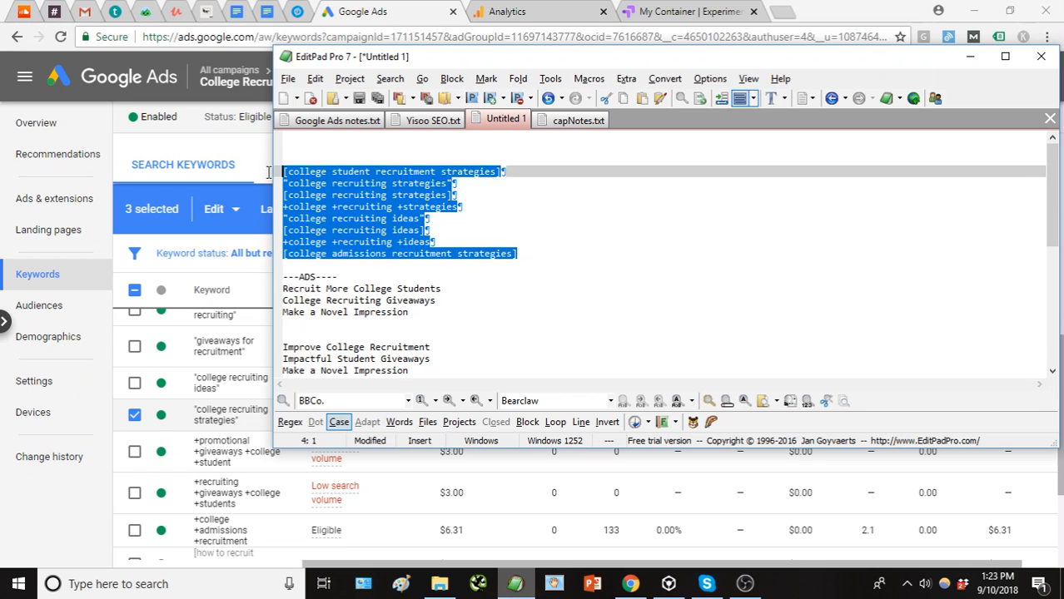
pyautogui.click(320, 156)
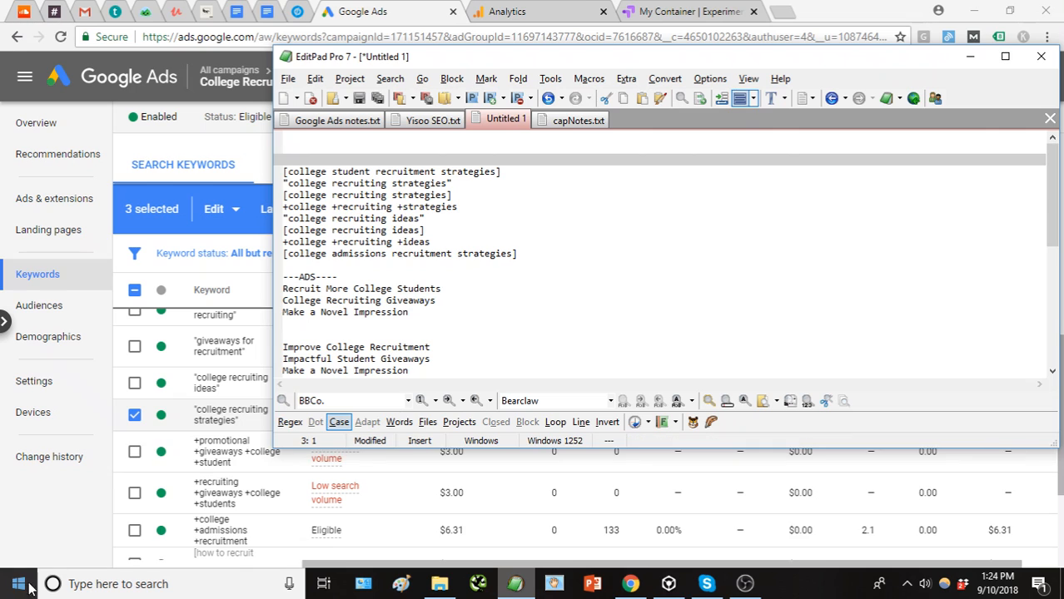
# Back in Google Ads, add "college recruiting ideas" to the selected strategies keywords and pause all four
pyautogui.click(135, 418)
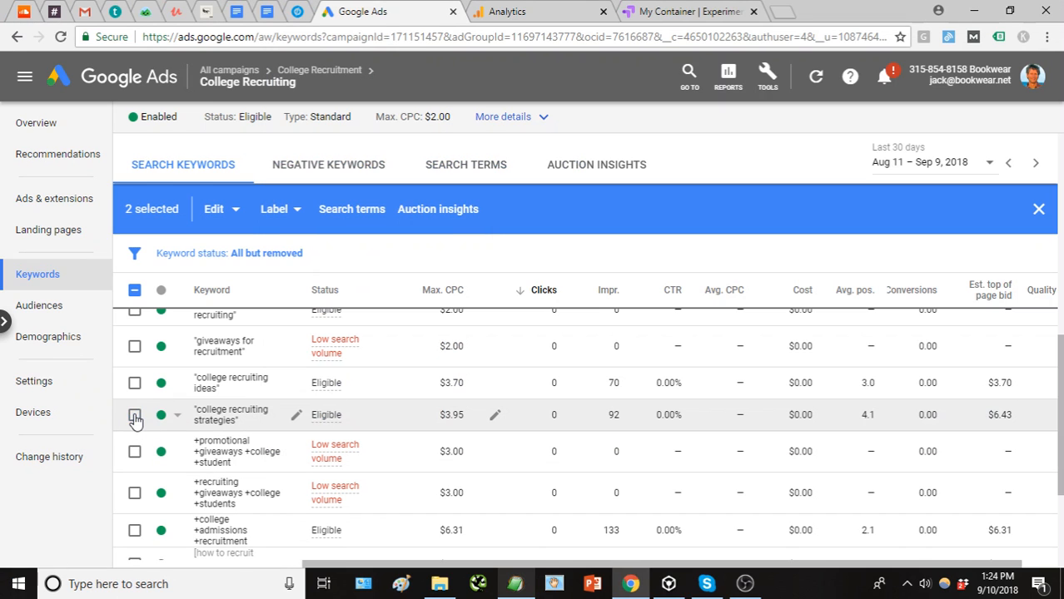
pyautogui.scroll(-1, 153, 429)
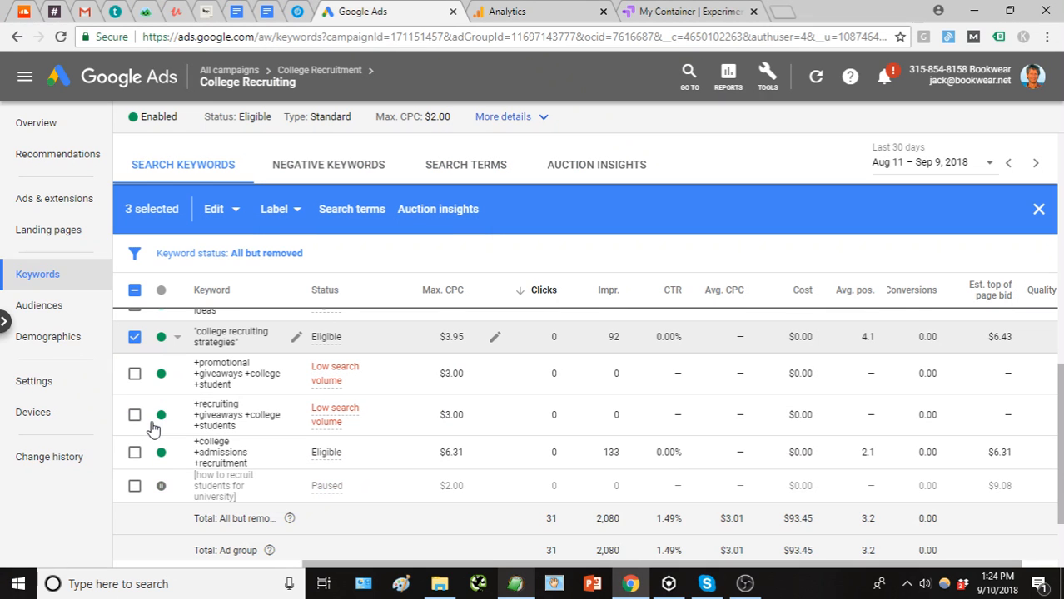
pyautogui.scroll(1, 154, 420)
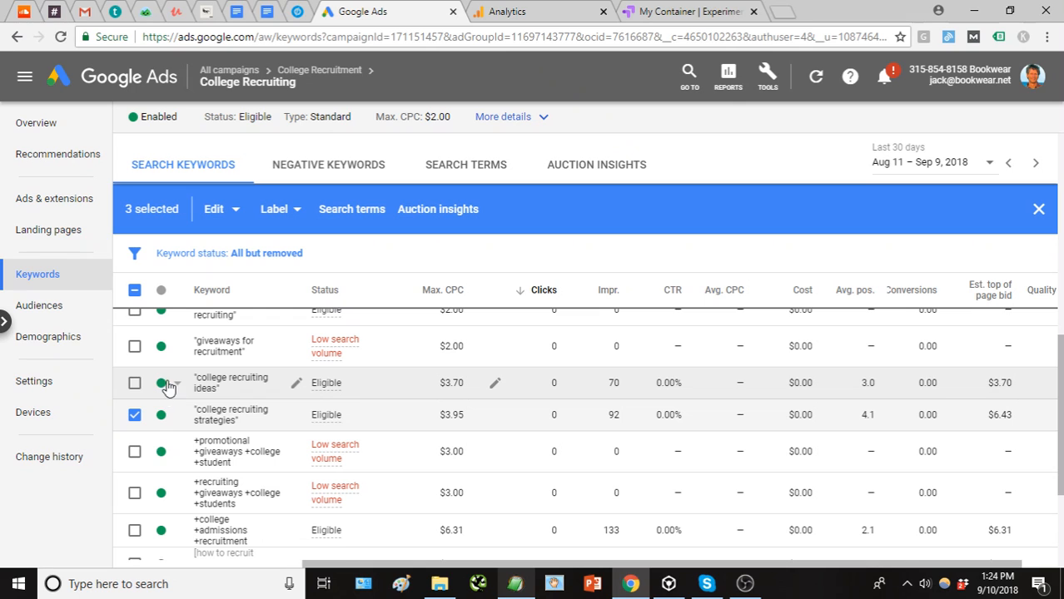
pyautogui.click(135, 383)
pyautogui.scroll(1, 224, 412)
pyautogui.click(235, 218)
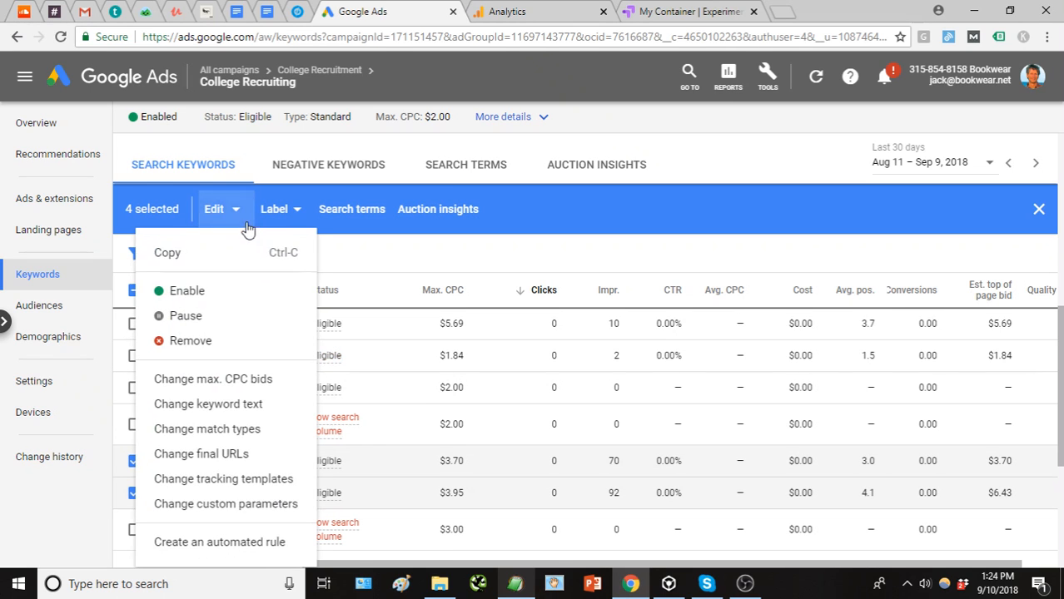
pyautogui.click(247, 315)
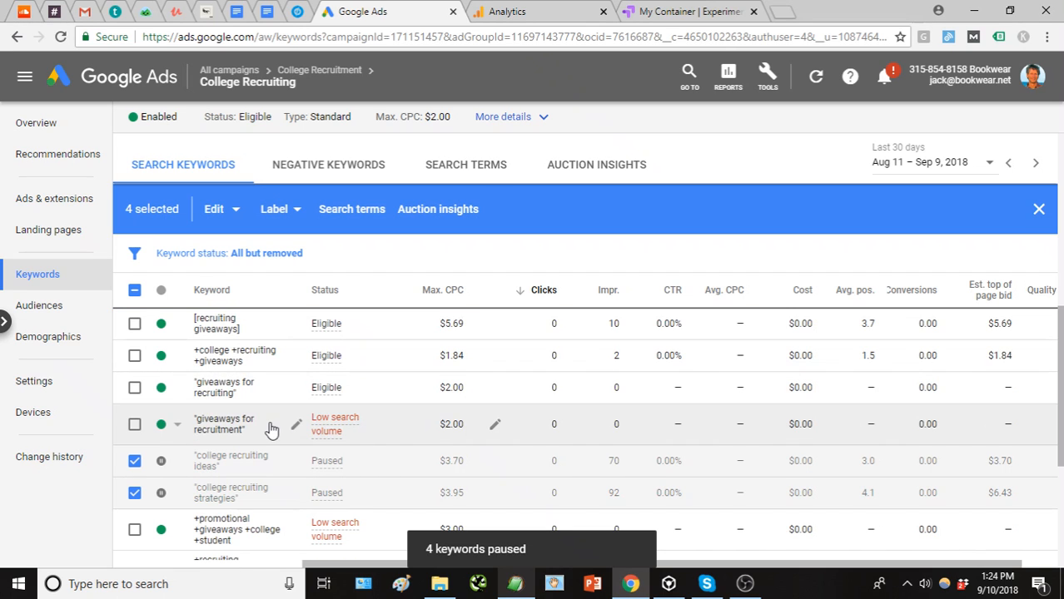
pyautogui.scroll(4, 271, 429)
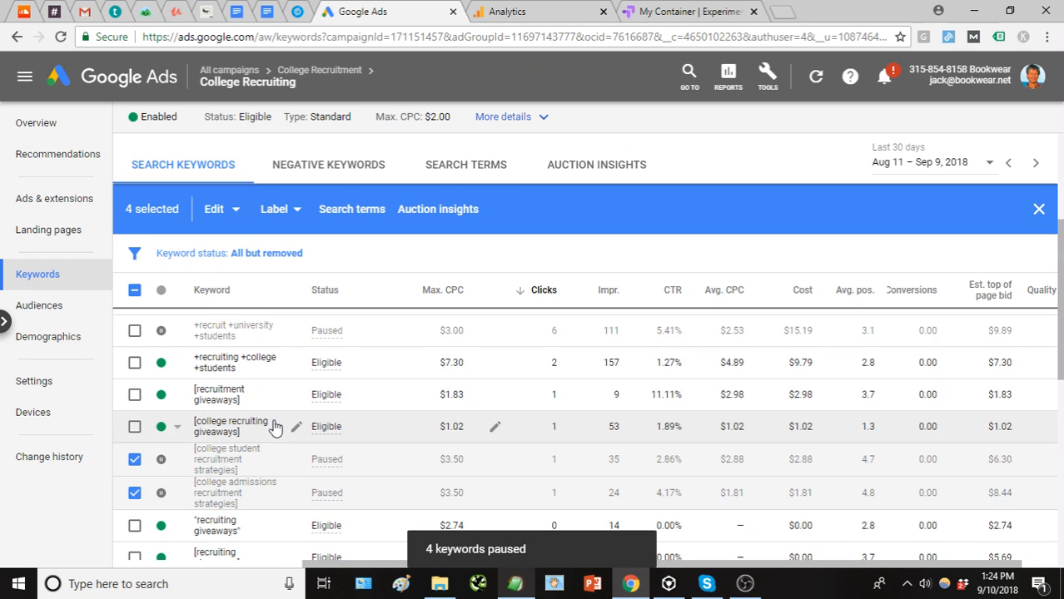
pyautogui.scroll(2, 274, 400)
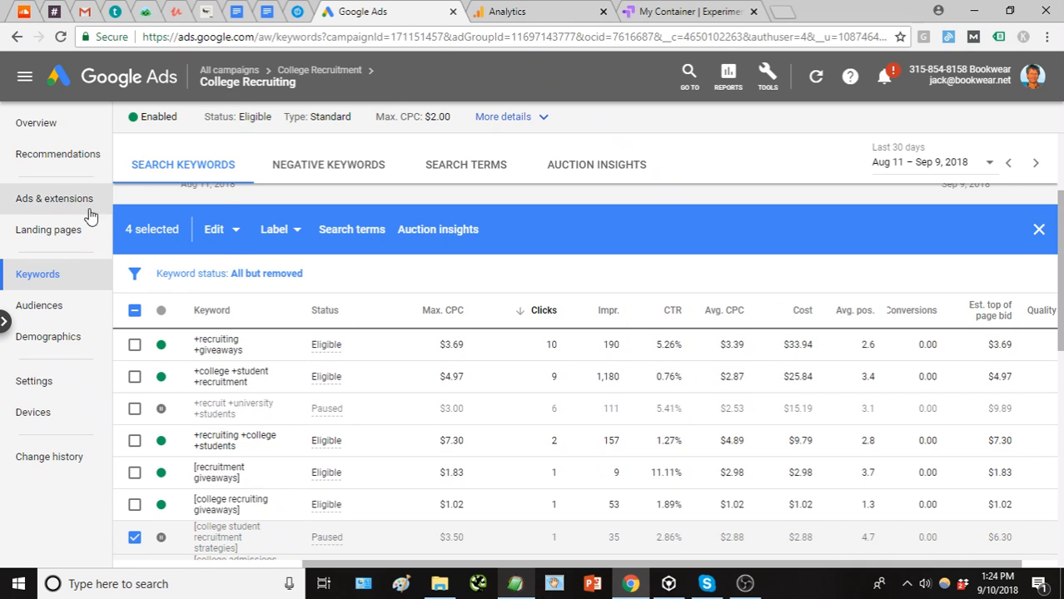
# Return to the College Recruitment campaign and show its list of ad groups
pyautogui.click(308, 70)
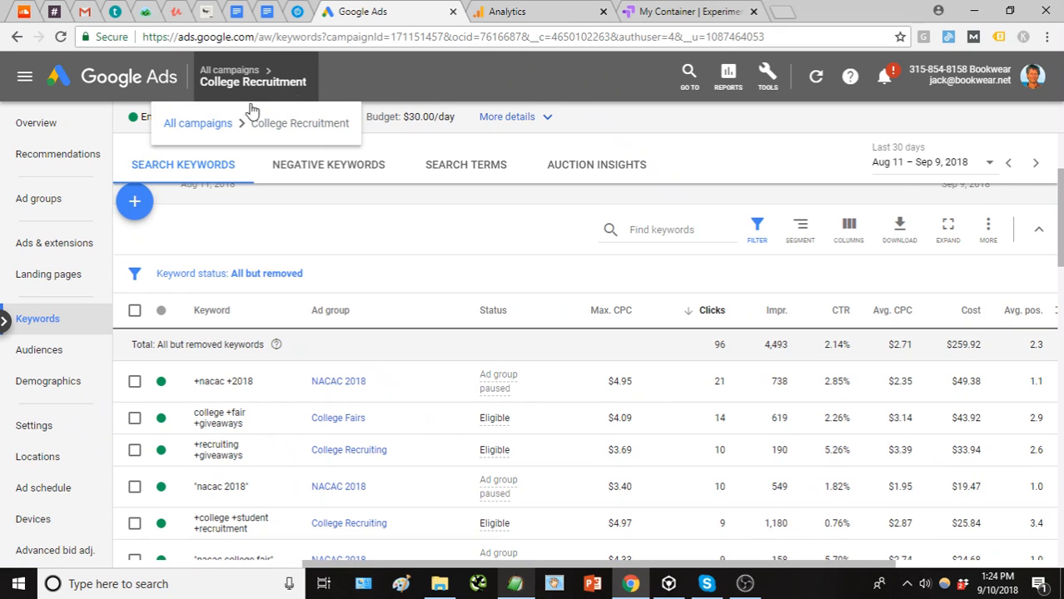
pyautogui.click(52, 204)
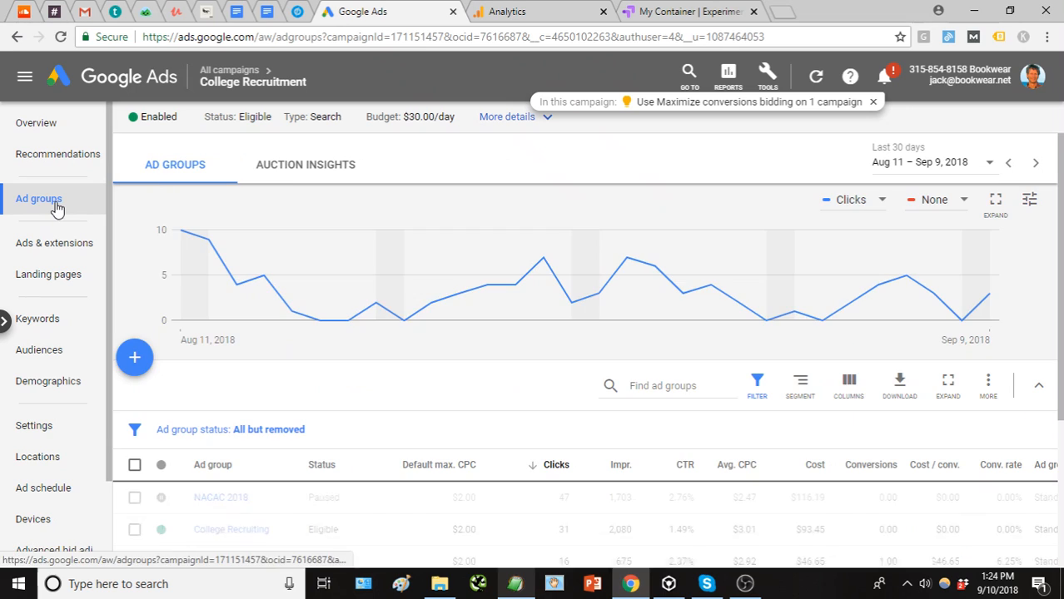
pyautogui.scroll(-1, 350, 358)
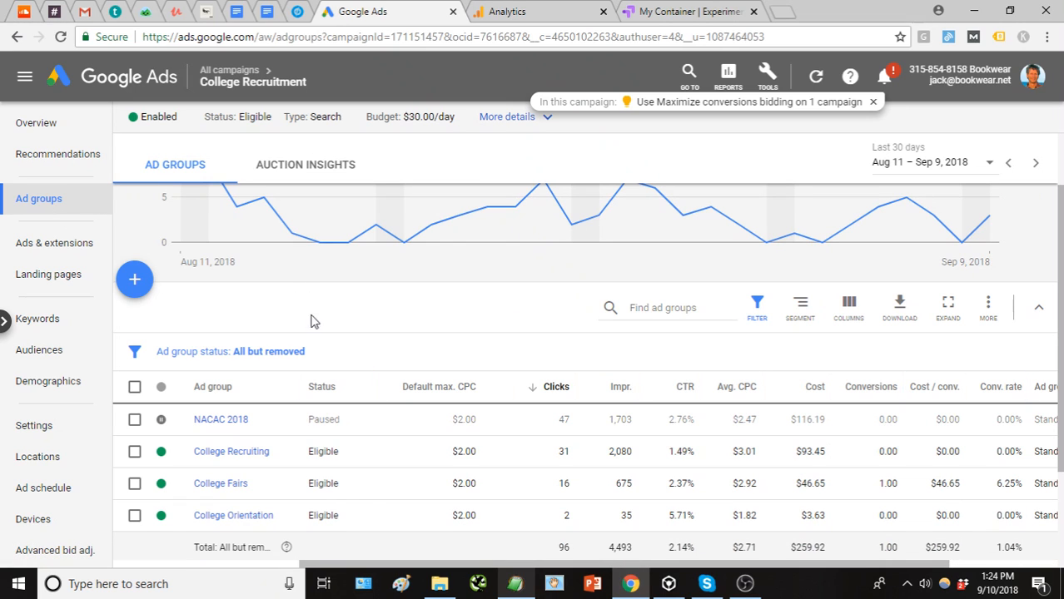
pyautogui.scroll(1, 248, 370)
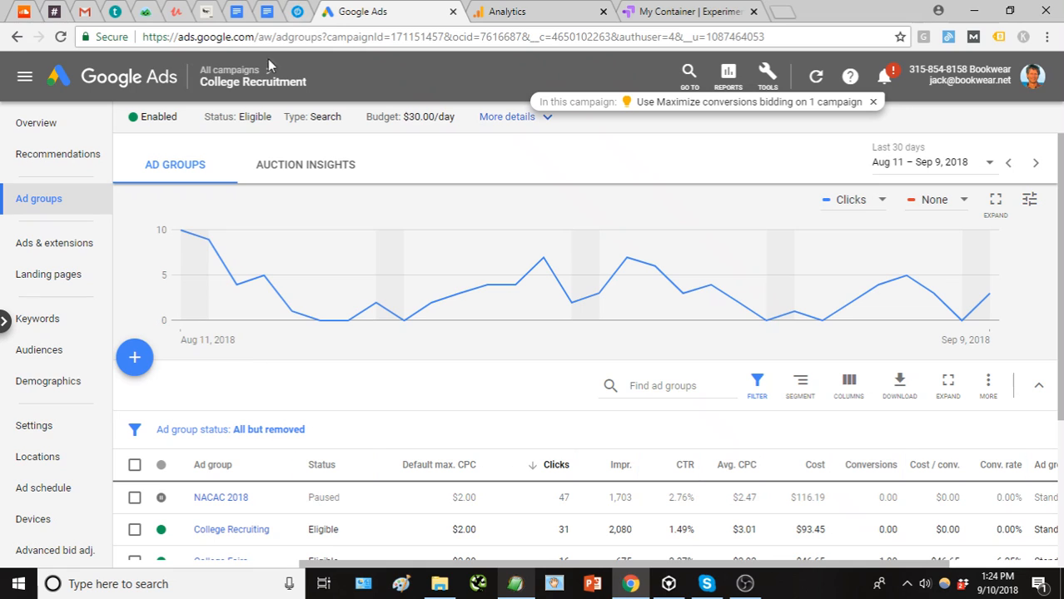
pyautogui.moveTo(250, 87)
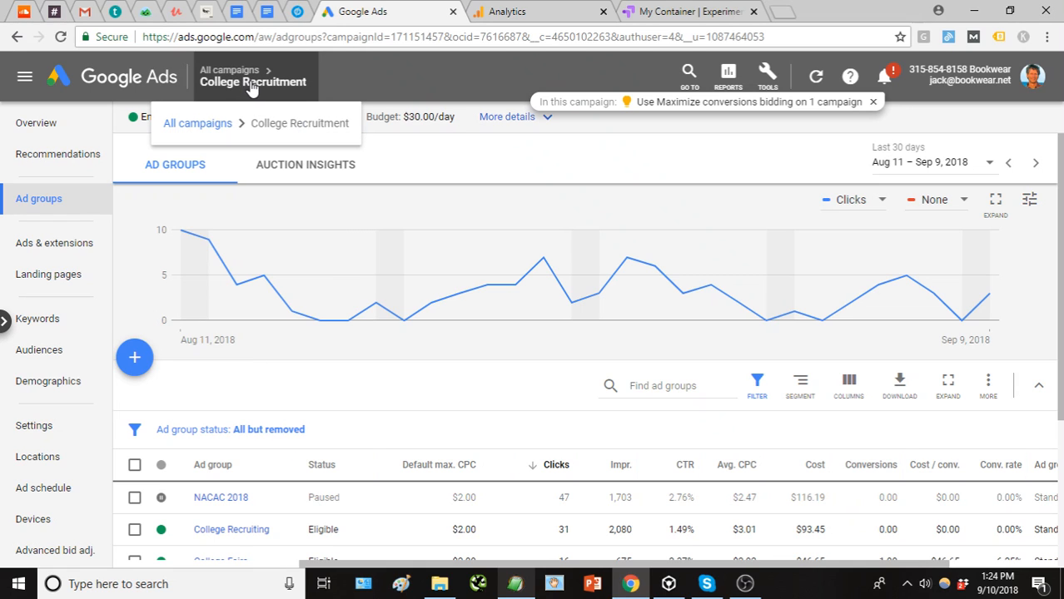
pyautogui.scroll(-1, 235, 363)
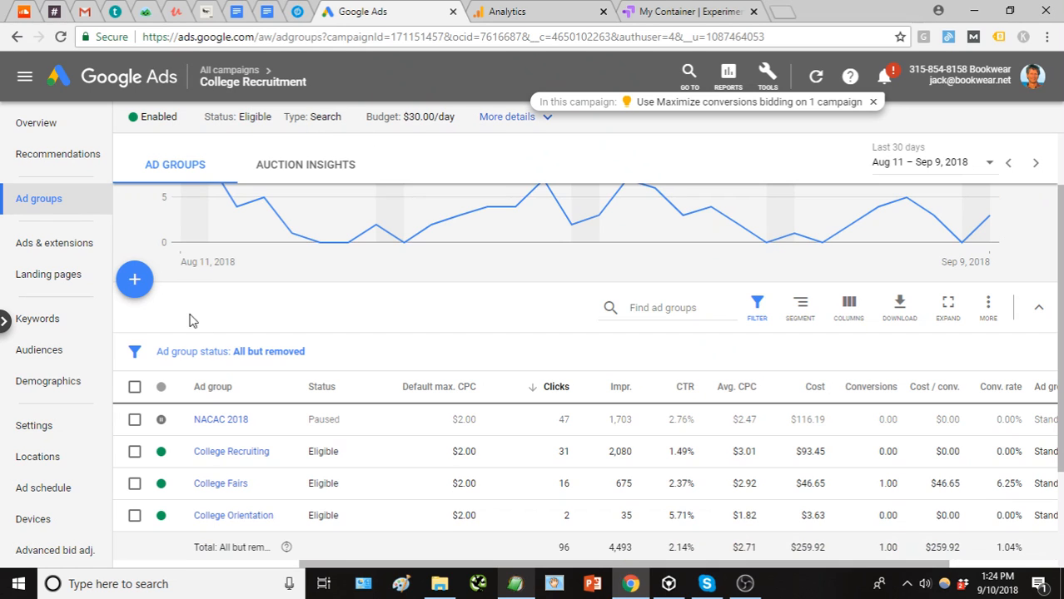
# Start a new ad group named College Recruiting Strategies with a default bid of $3.5
pyautogui.click(147, 295)
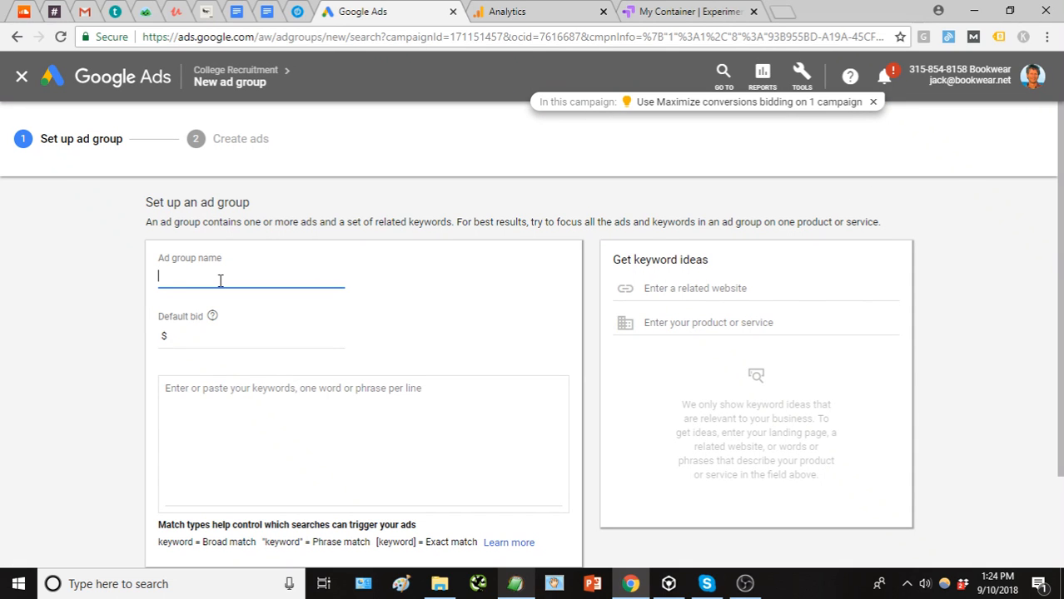
pyautogui.write('College Recruiting Strategies')
pyautogui.click(199, 338)
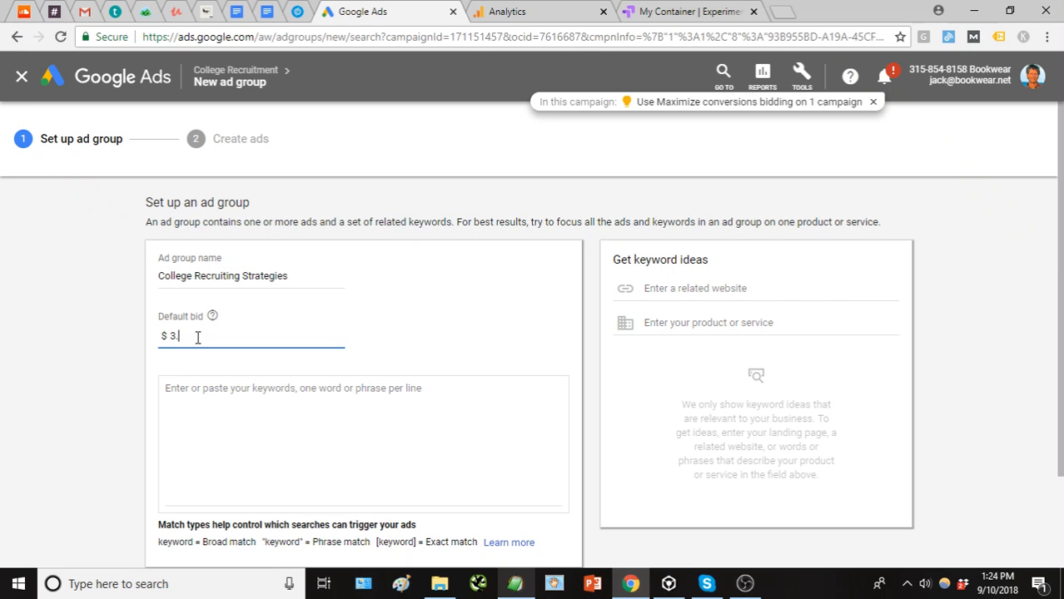
pyautogui.click(183, 388)
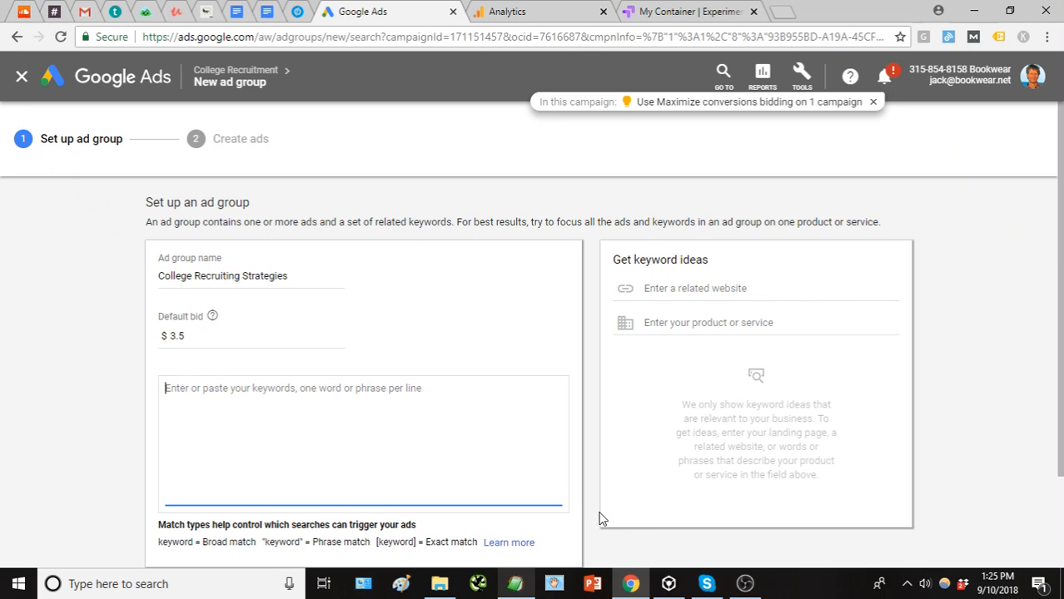
pyautogui.moveTo(192, 337); pyautogui.dragTo(159, 338)
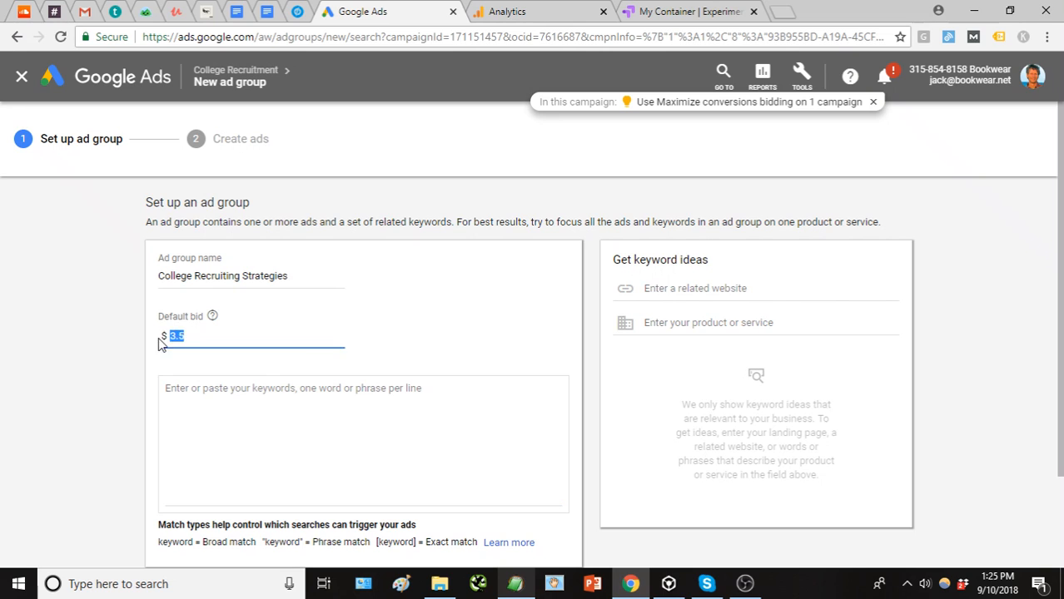
pyautogui.click(121, 347)
# Copy the eight keywords from [college student recruitment strategies] to [college admissions recruitment strategies] in EditPad Pro into the new ad group's keywords
pyautogui.click(518, 583)
pyautogui.click(530, 254)
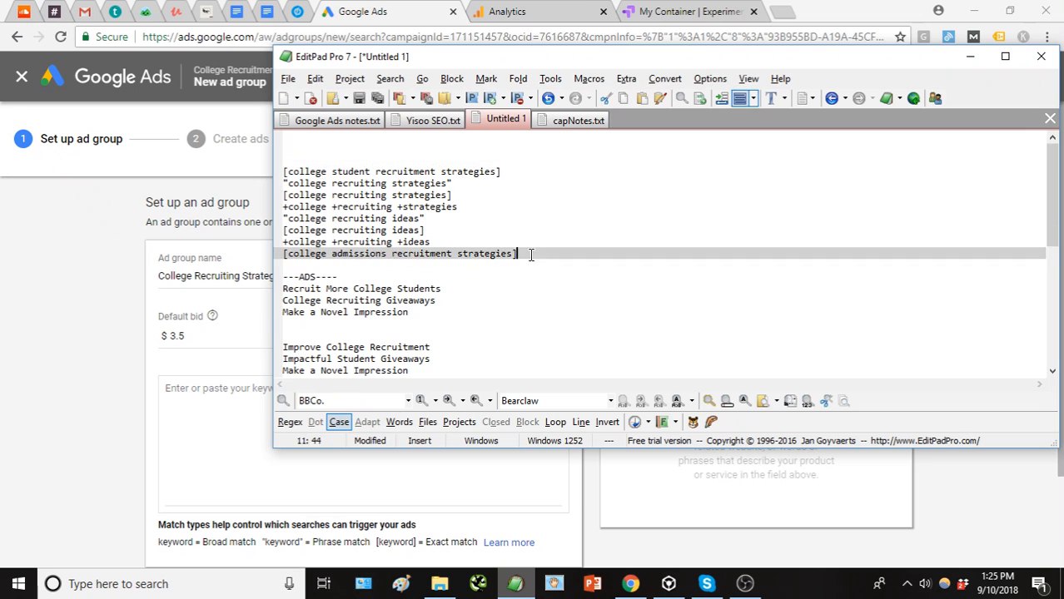
pyautogui.moveTo(530, 254); pyautogui.dragTo(265, 174)
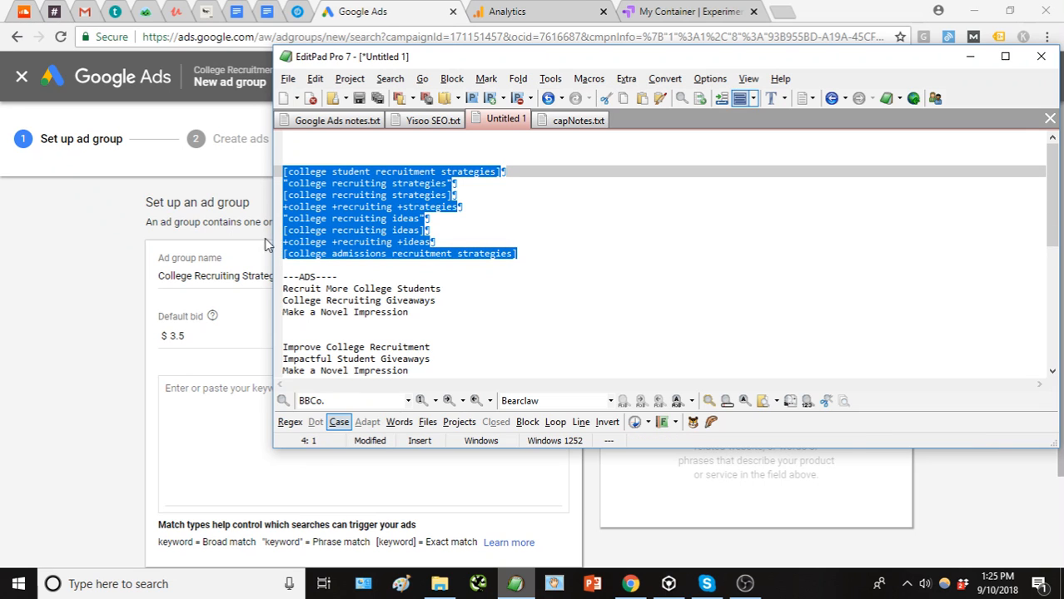
pyautogui.hotkey('ctrl', 'c')
pyautogui.click(208, 395)
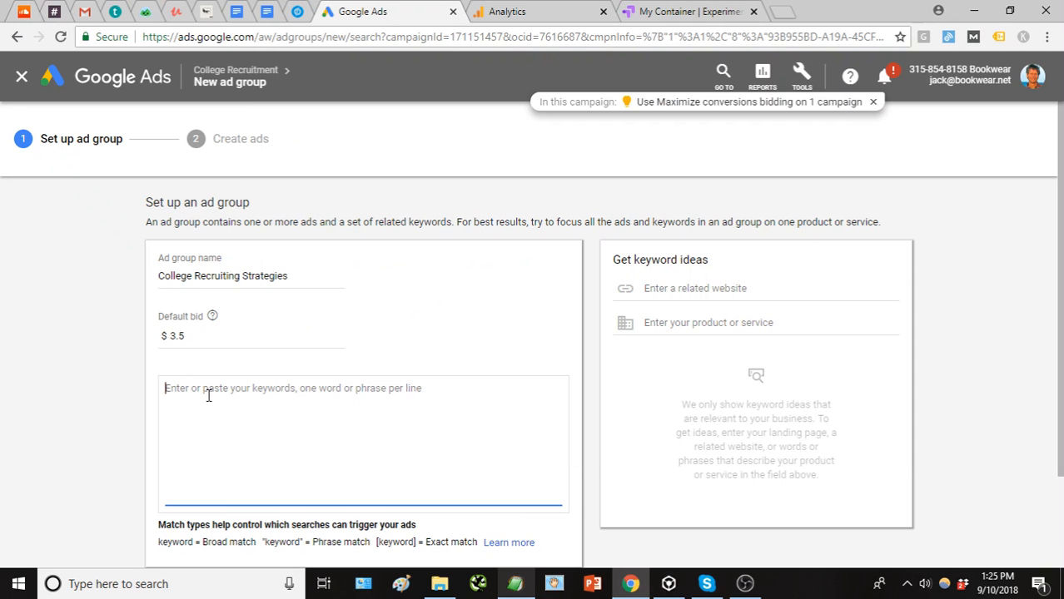
pyautogui.hotkey('ctrl', 'v')
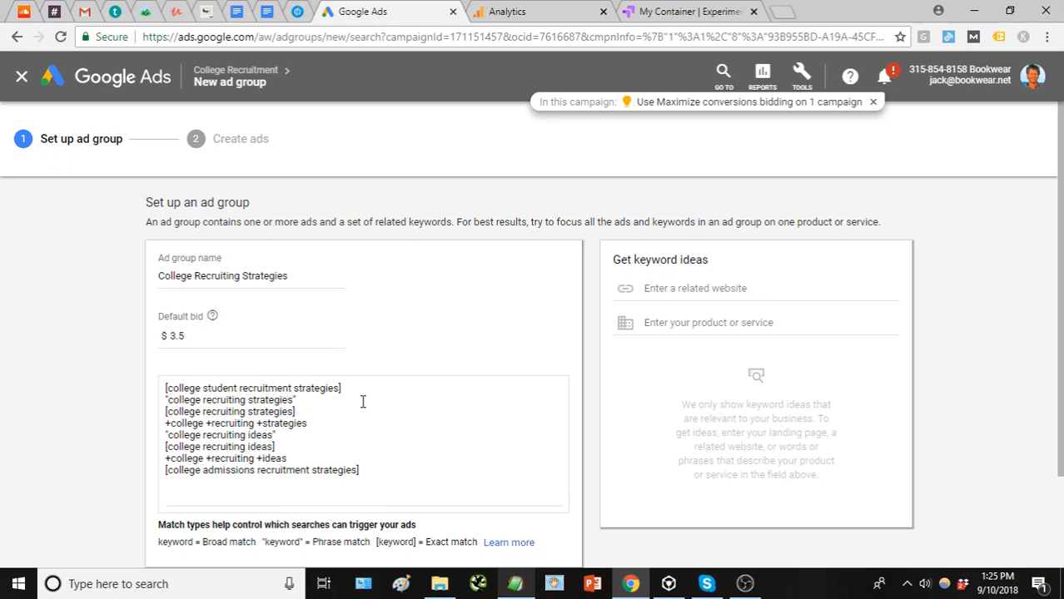
pyautogui.click(316, 433)
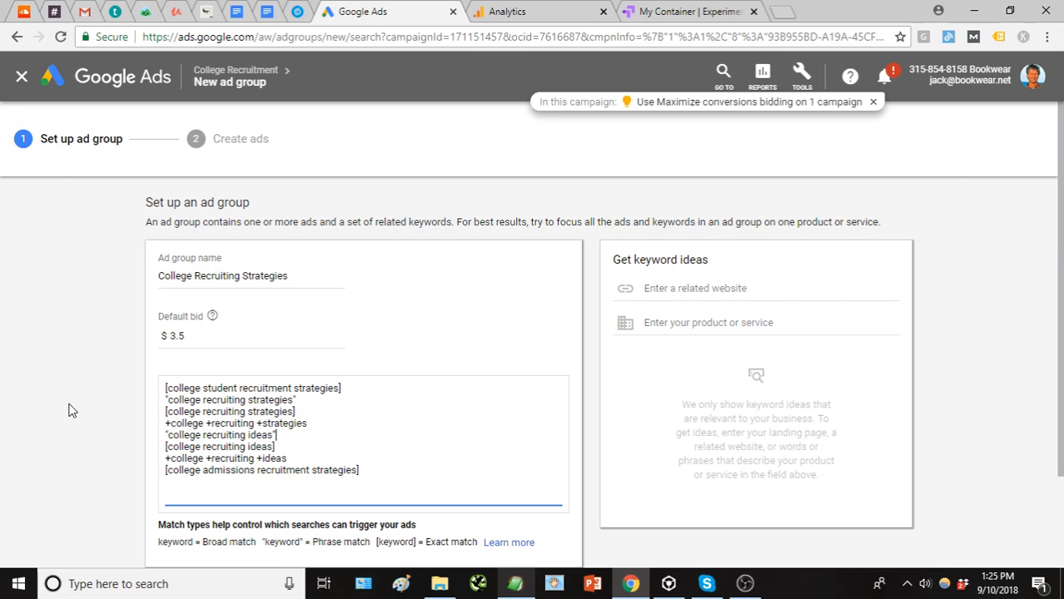
# Duplicate the +college +recruiting +strategies keyword onto a new line below it and change the copy to +university +recruiting +strategies
pyautogui.scroll(-1, 69, 409)
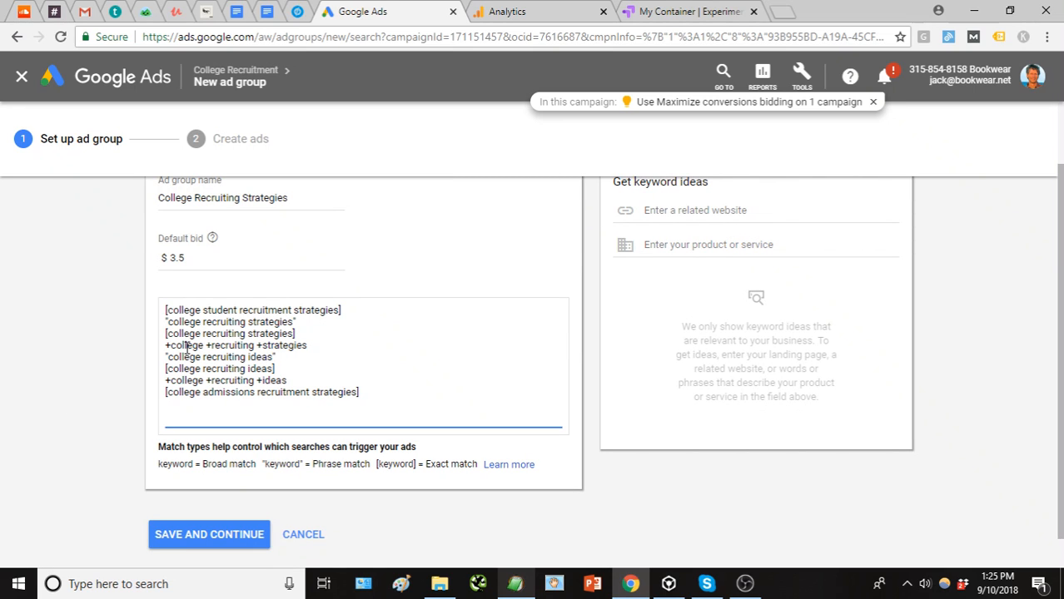
pyautogui.moveTo(306, 345); pyautogui.dragTo(158, 347)
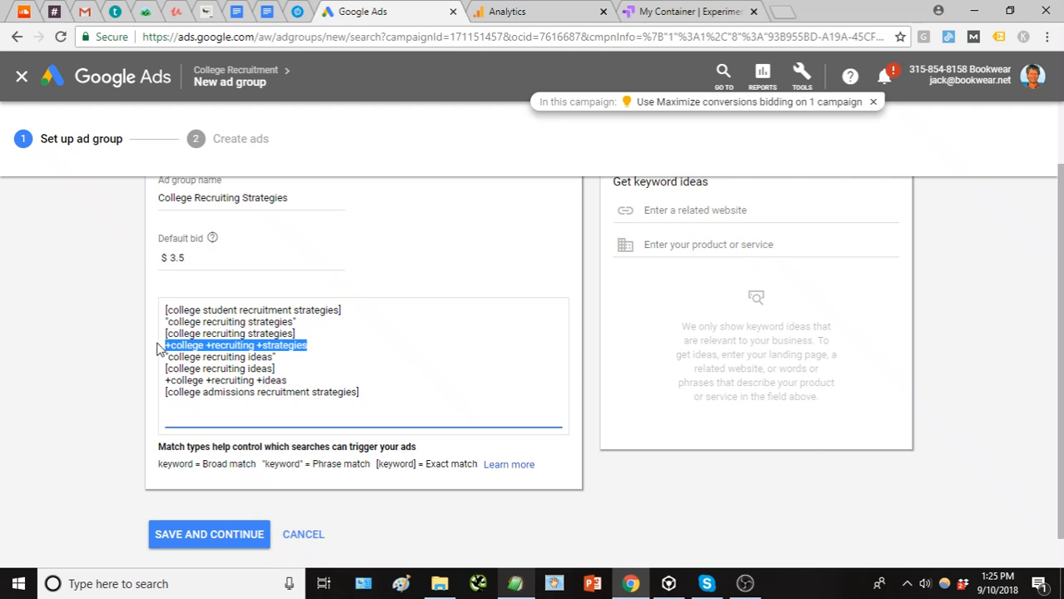
pyautogui.click(337, 349)
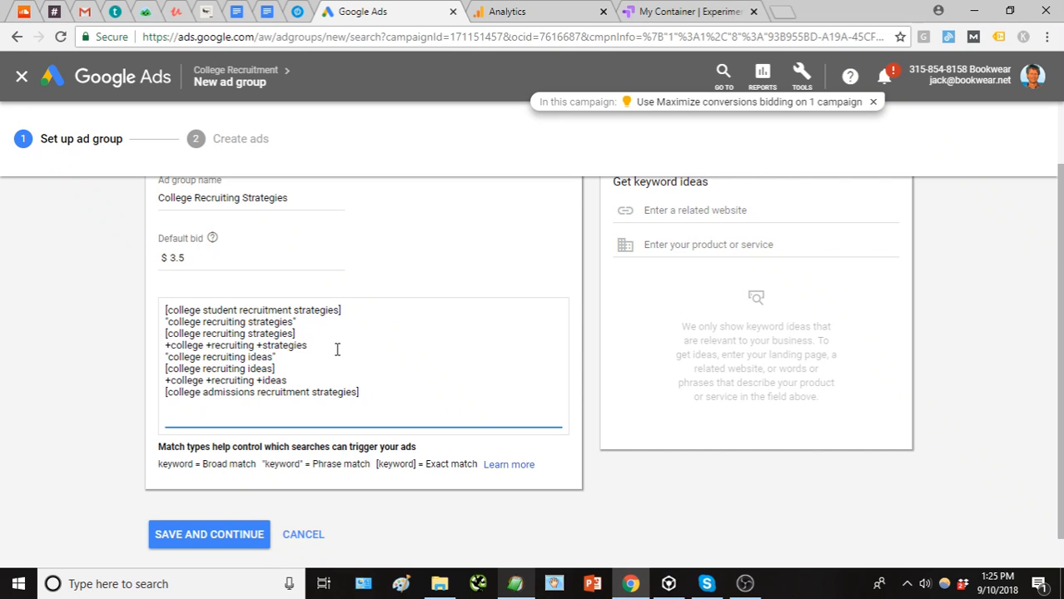
pyautogui.press('Return')
pyautogui.hotkey('ctrl', 'v')
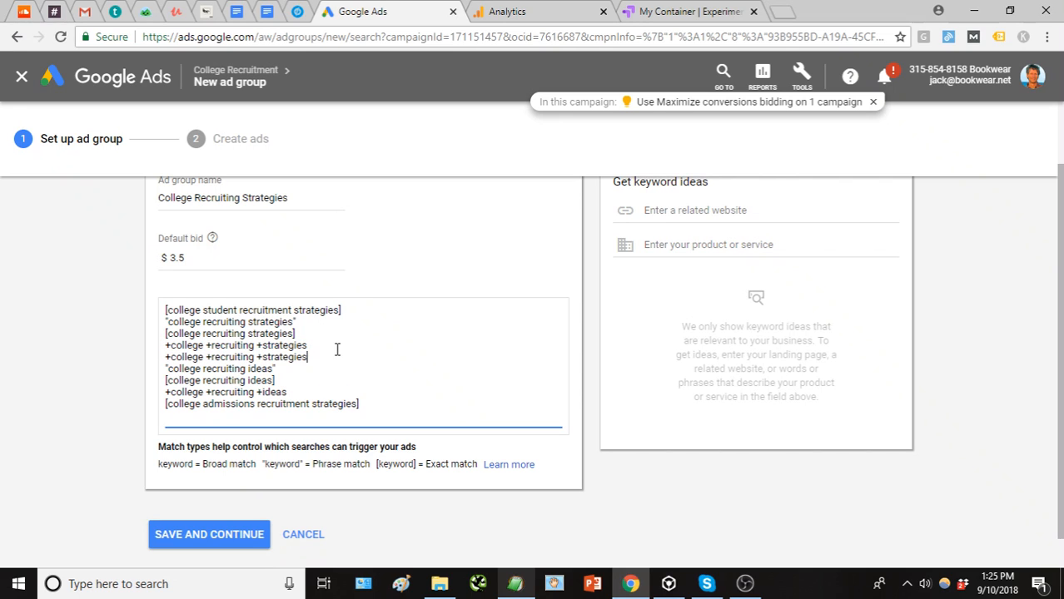
pyautogui.doubleClick(193, 357)
pyautogui.write('un')
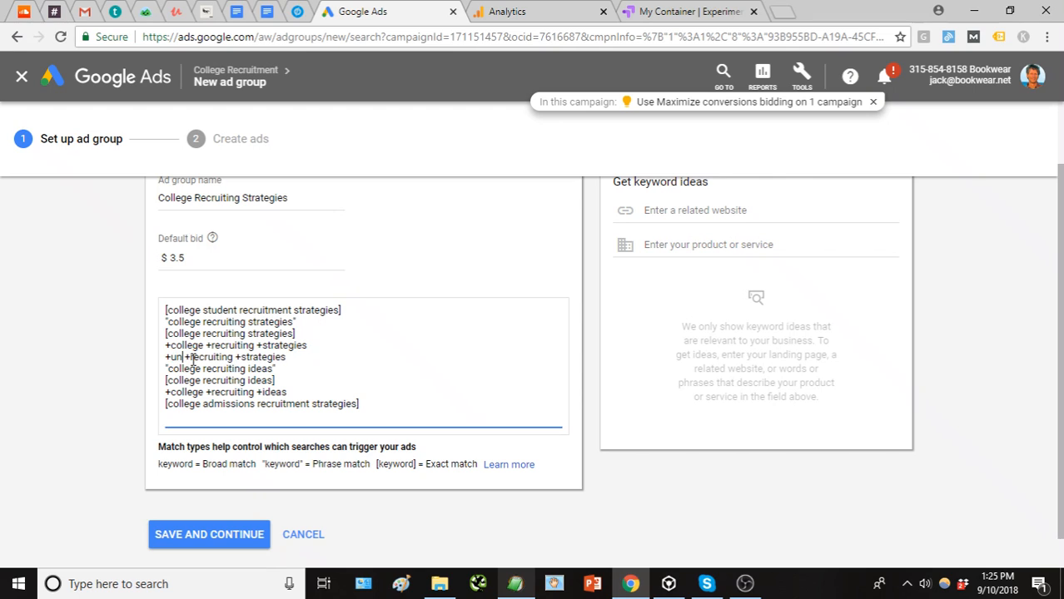
pyautogui.write('iversity')
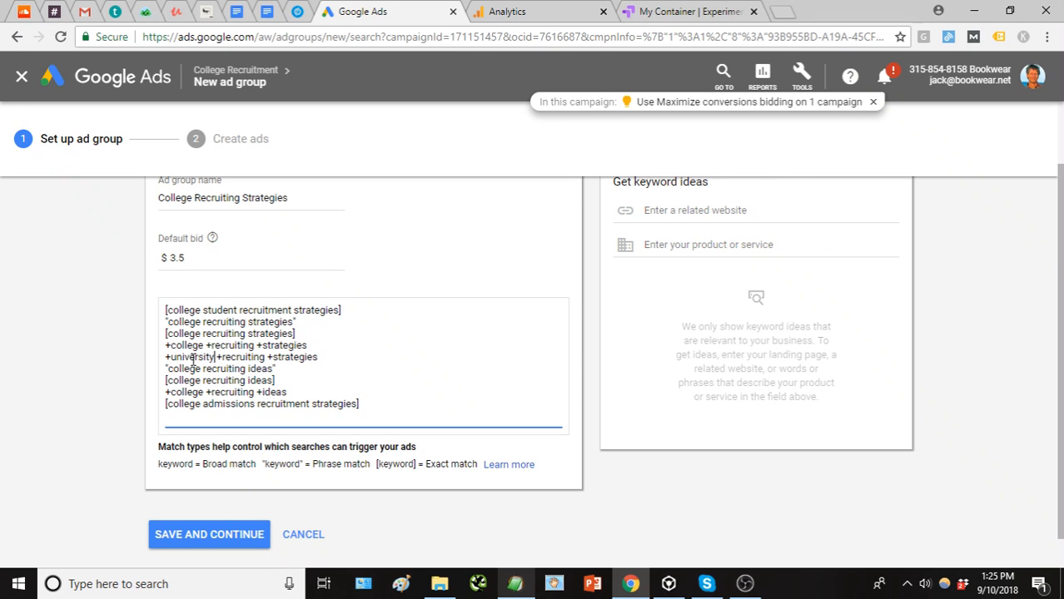
# Add another copy of +college +recruiting +strategies below the original and remove its first plus sign, making it college +recruiting +strategies
pyautogui.moveTo(309, 344); pyautogui.dragTo(161, 346)
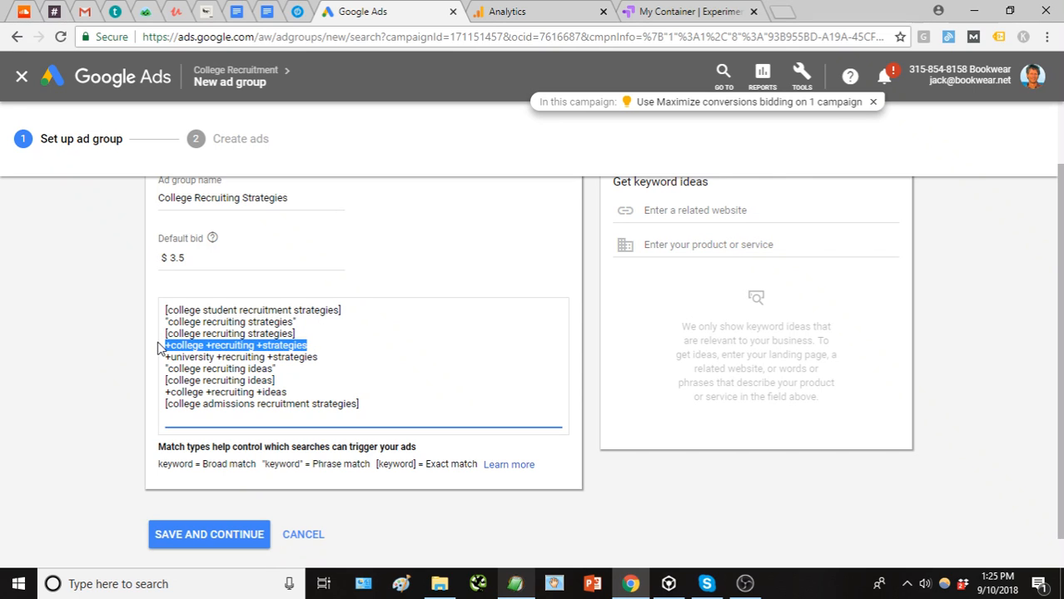
pyautogui.click(315, 350)
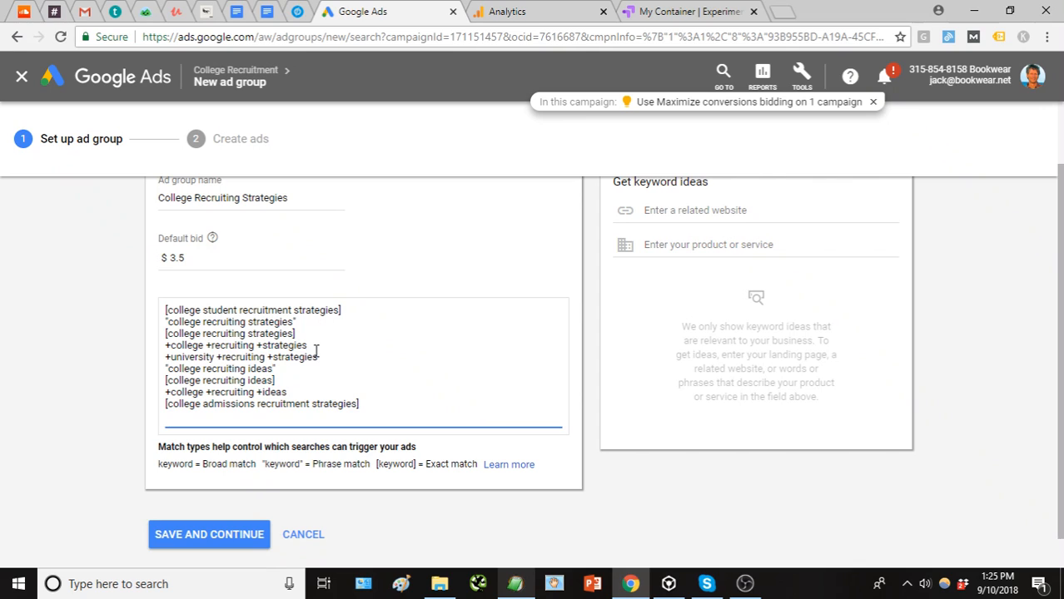
pyautogui.press('Return')
pyautogui.hotkey('ctrl', 'v')
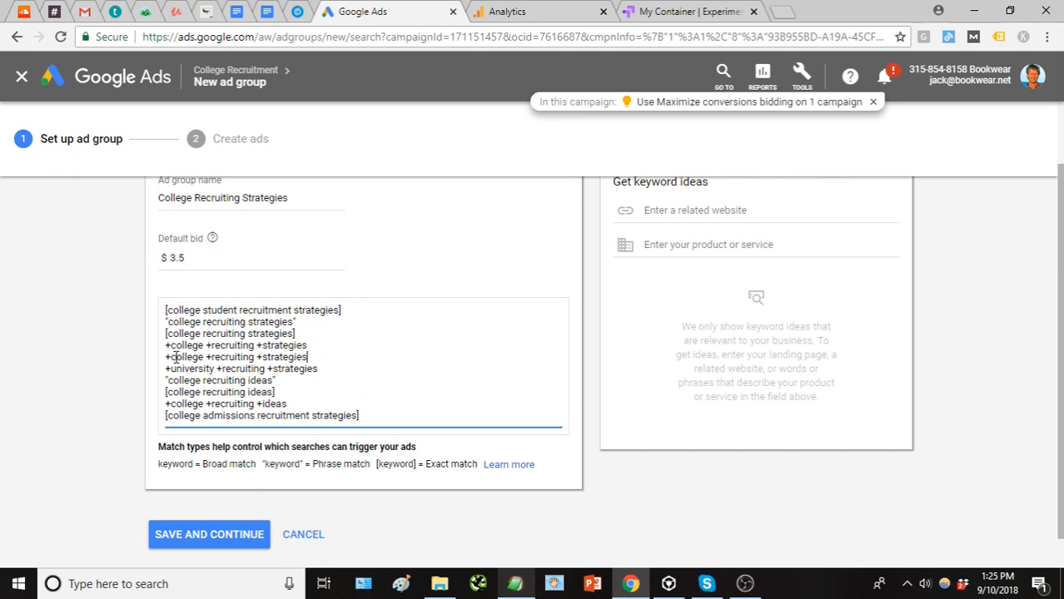
pyautogui.moveTo(171, 357); pyautogui.dragTo(165, 357)
pyautogui.press('BackSpace')
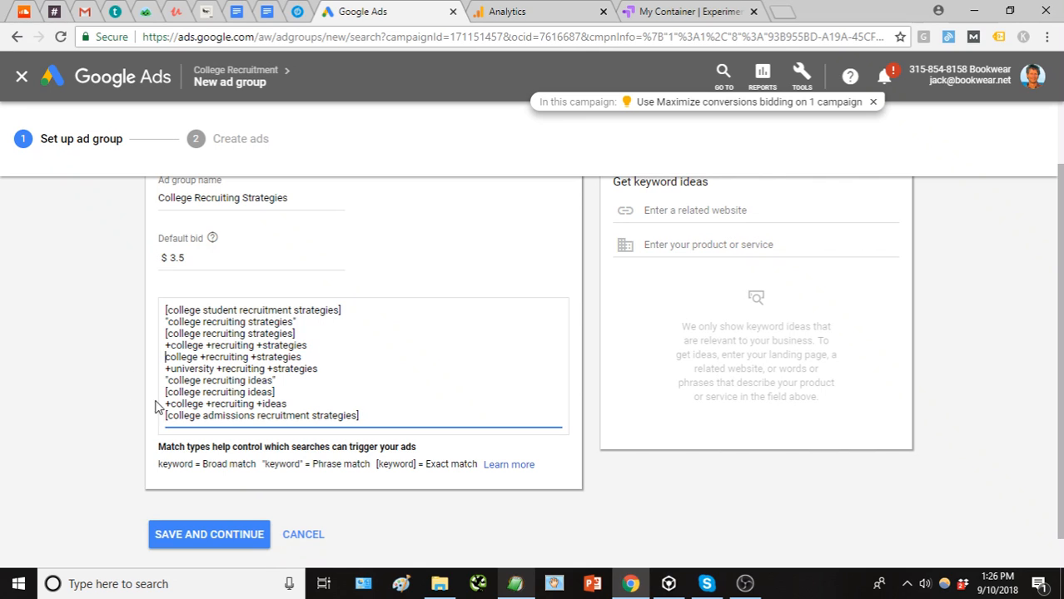
pyautogui.doubleClick(183, 358)
pyautogui.click(136, 367)
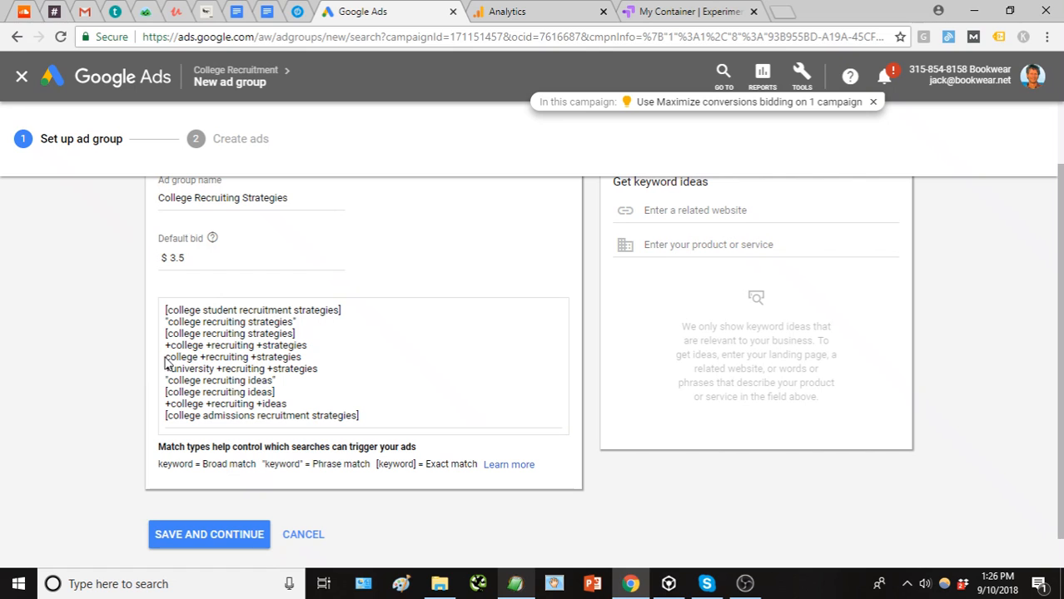
pyautogui.moveTo(205, 357); pyautogui.dragTo(301, 358)
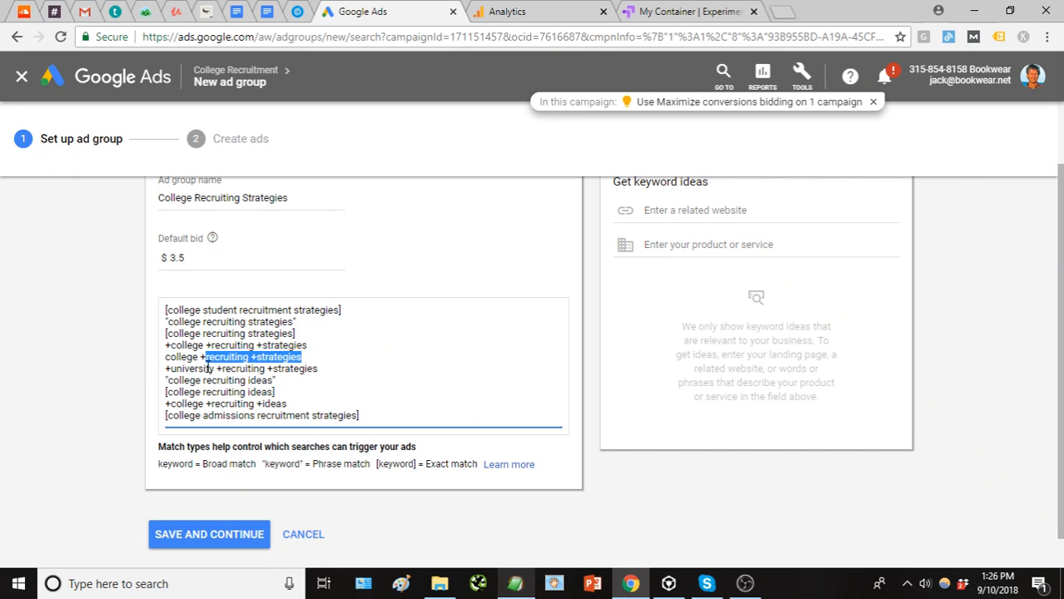
# Save the College Recruiting Strategies ad group setup and continue to creating its ads
pyautogui.scroll(1, 117, 347)
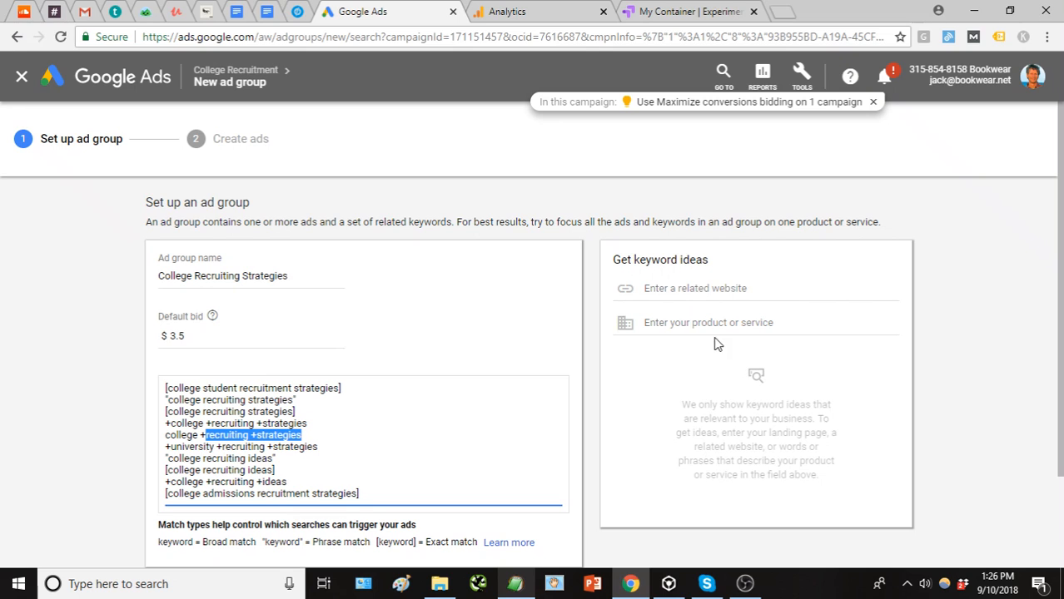
pyautogui.scroll(-1, 704, 364)
pyautogui.scroll(-1, 705, 364)
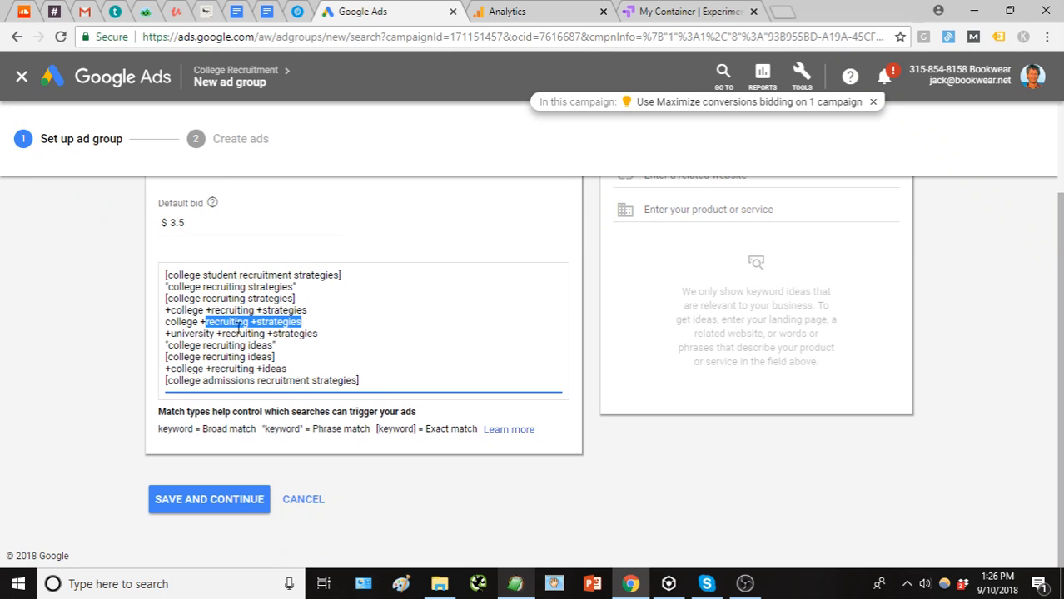
pyautogui.click(258, 322)
pyautogui.click(249, 496)
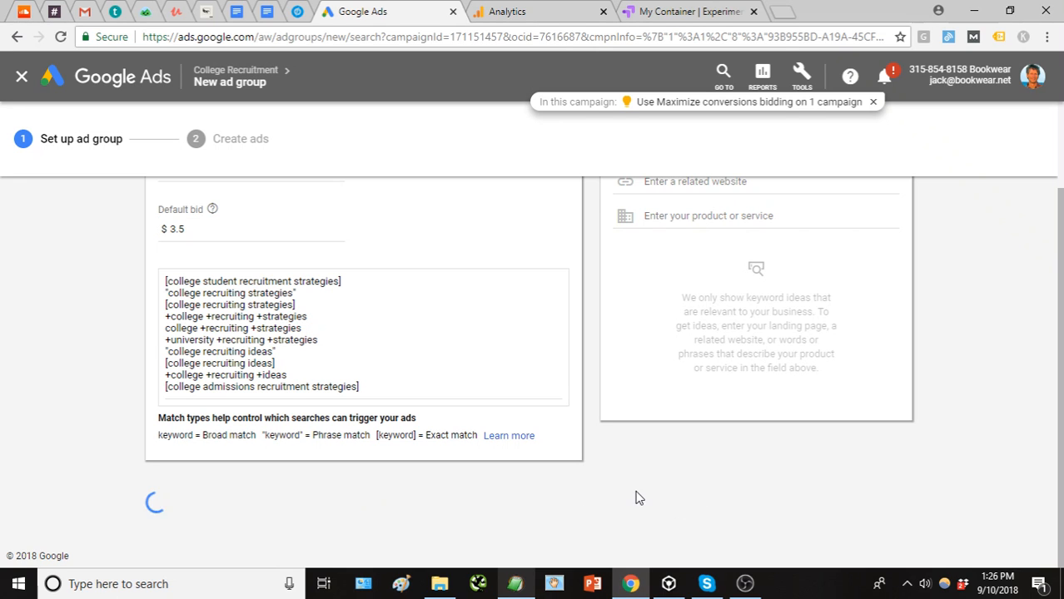
pyautogui.scroll(-1, 640, 498)
# Switch to EditPad Pro and review the drafted ad headlines, descriptions and extension texts below the keyword list
pyautogui.click(520, 591)
pyautogui.click(491, 279)
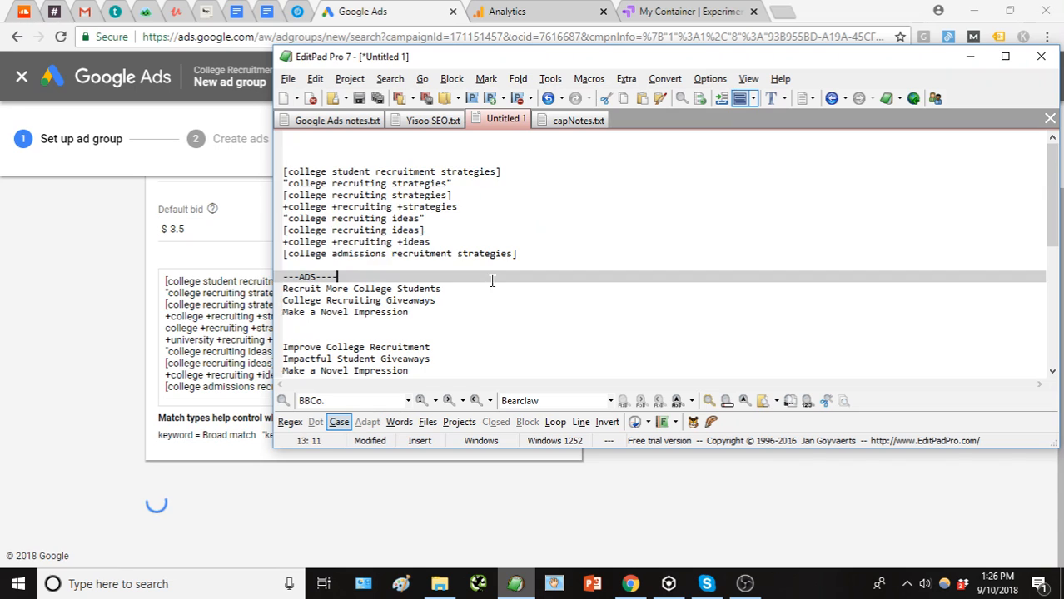
pyautogui.scroll(-1, 489, 278)
pyautogui.click(363, 255)
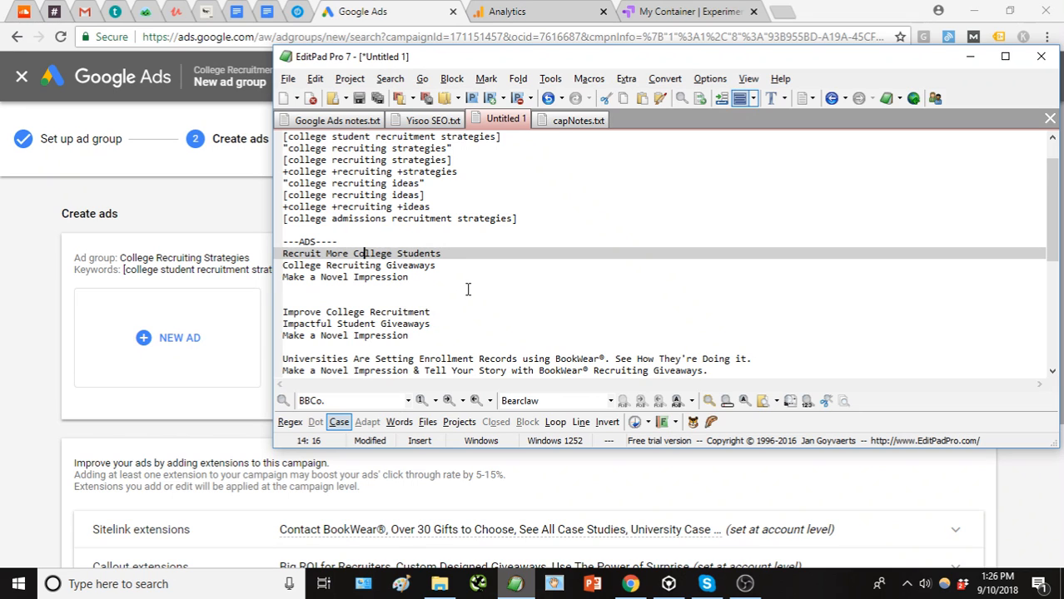
pyautogui.scroll(-1, 468, 289)
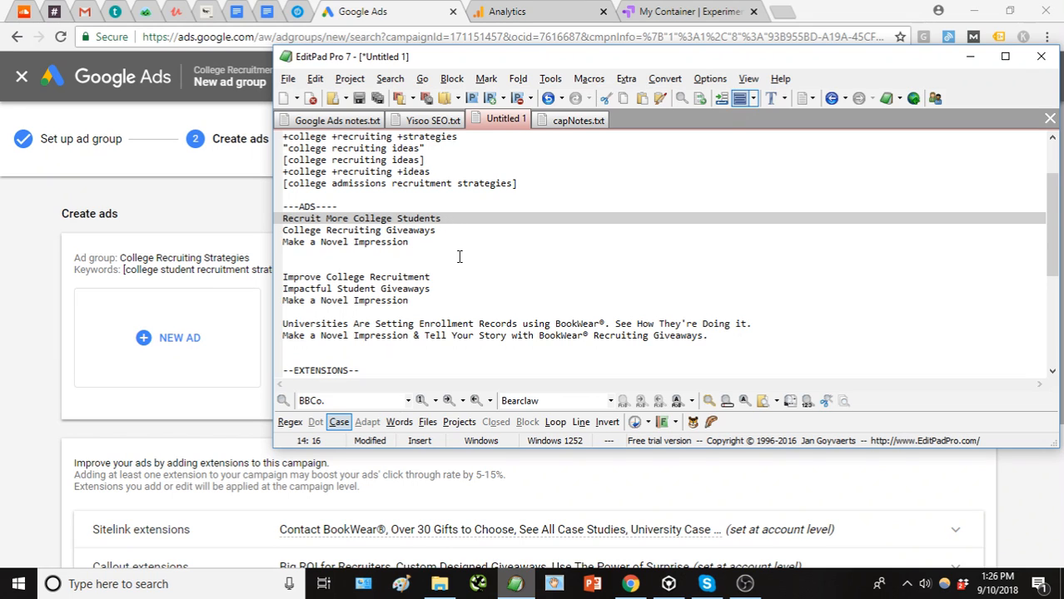
pyautogui.click(458, 254)
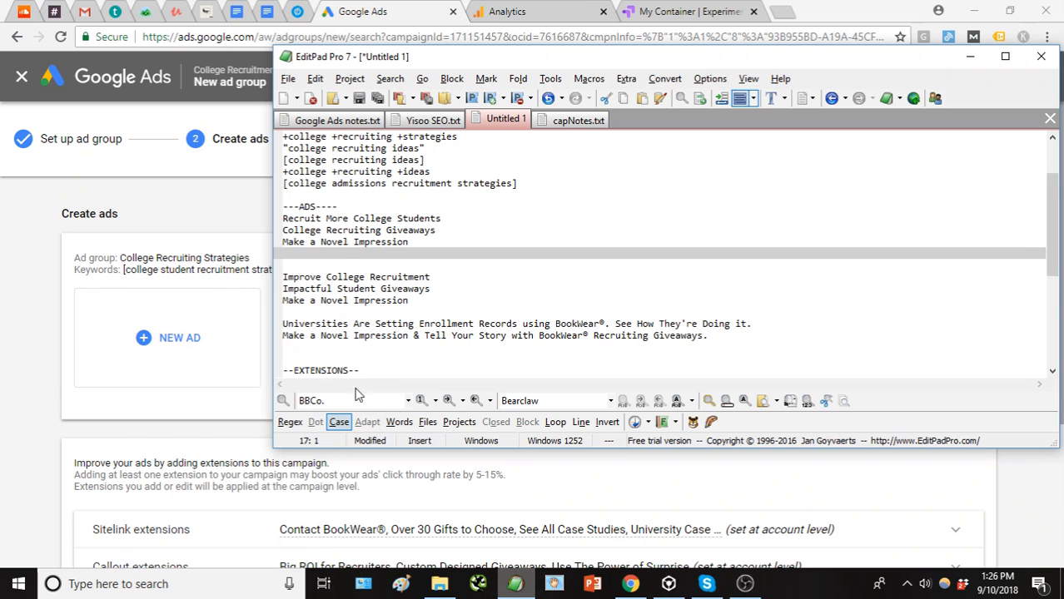
pyautogui.scroll(-3, 505, 311)
pyautogui.scroll(-2, 505, 311)
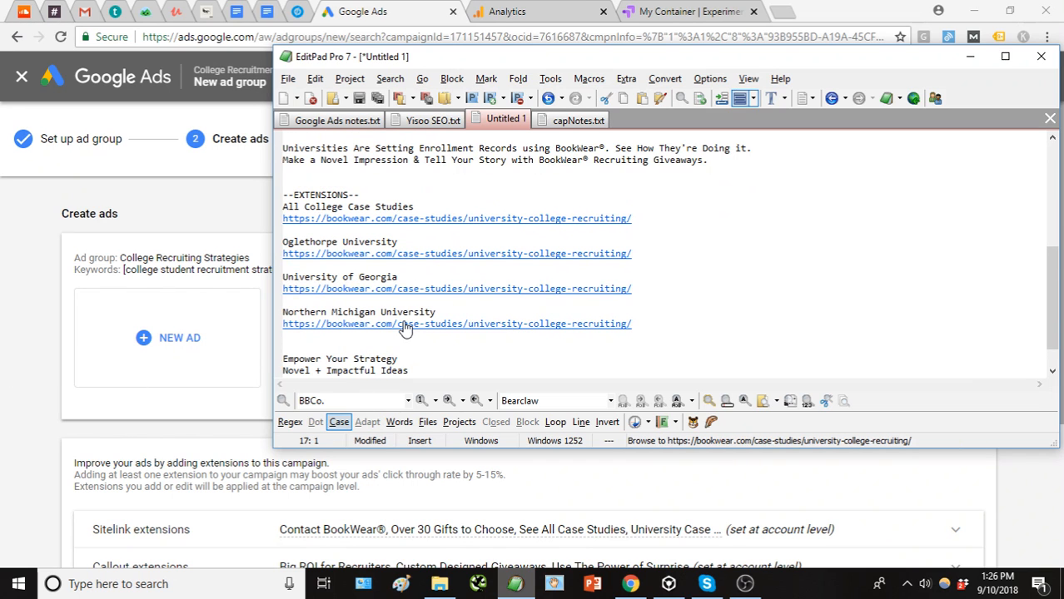
pyautogui.scroll(-1, 405, 329)
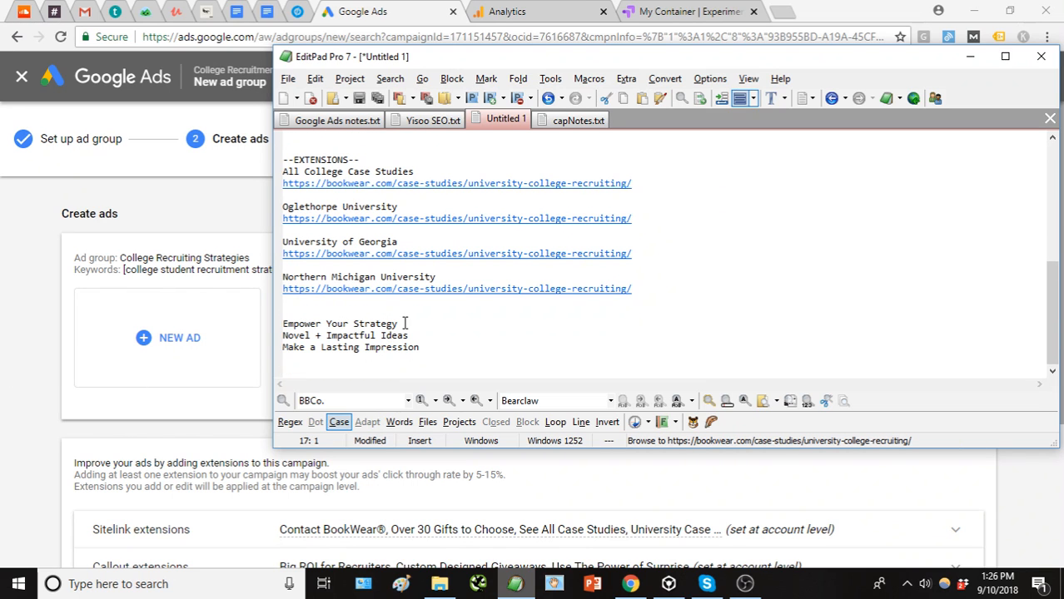
pyautogui.moveTo(404, 323); pyautogui.dragTo(275, 325)
pyautogui.scroll(2, 407, 341)
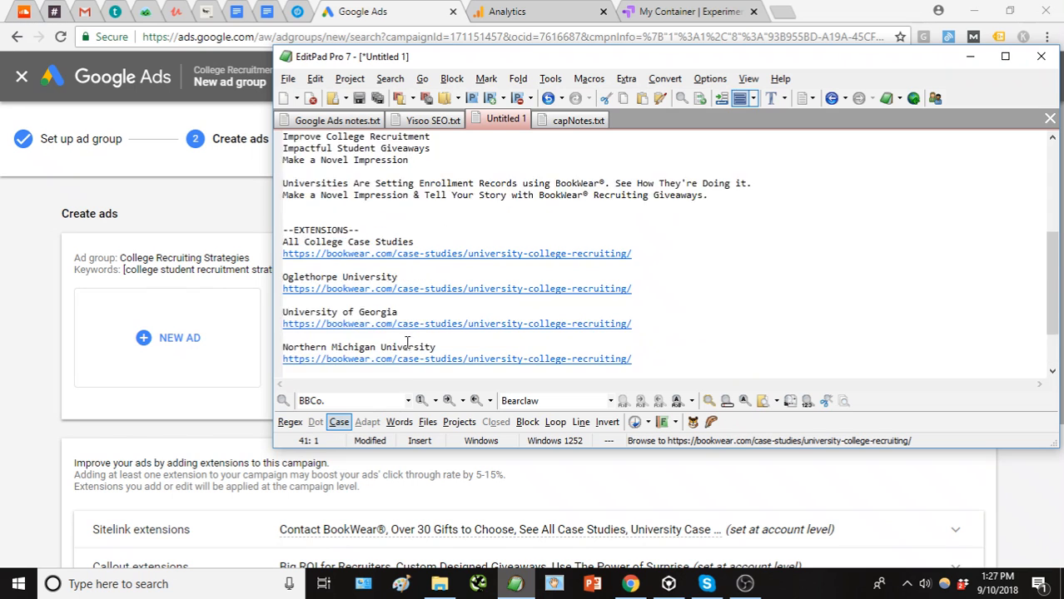
pyautogui.scroll(3, 407, 341)
pyautogui.click(390, 288)
pyautogui.scroll(1, 390, 288)
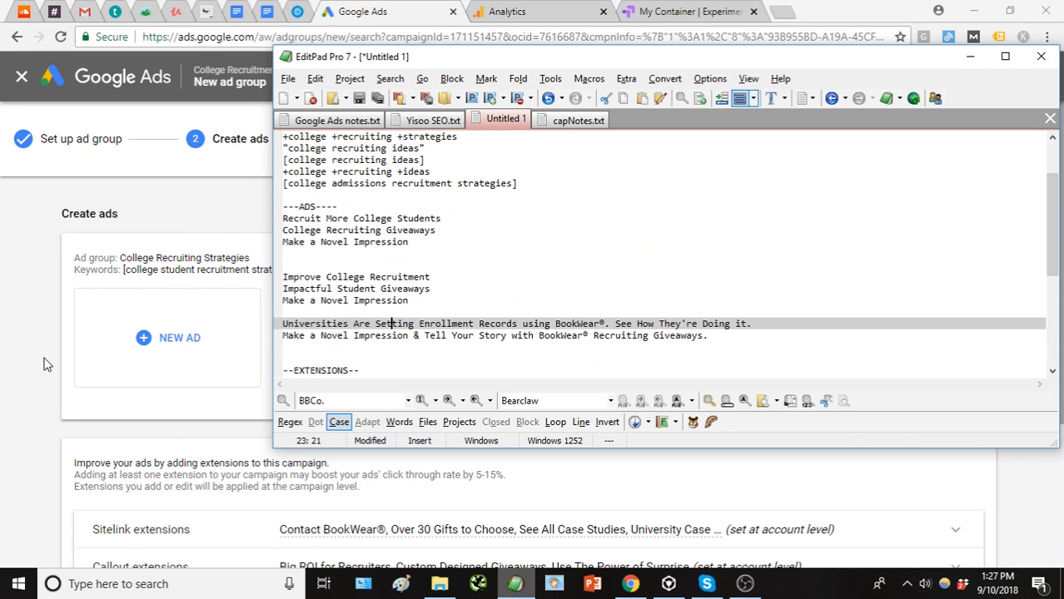
# Copy the headline "Recruit More College Students" from the notes and start a new text ad in Google Ads
pyautogui.moveTo(458, 218); pyautogui.dragTo(277, 220)
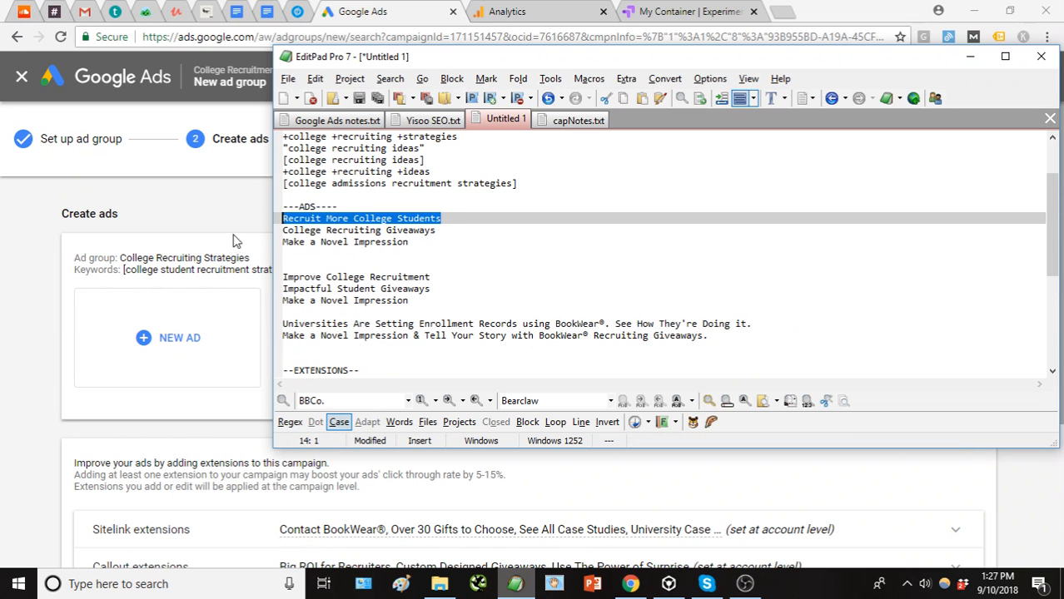
pyautogui.click(203, 332)
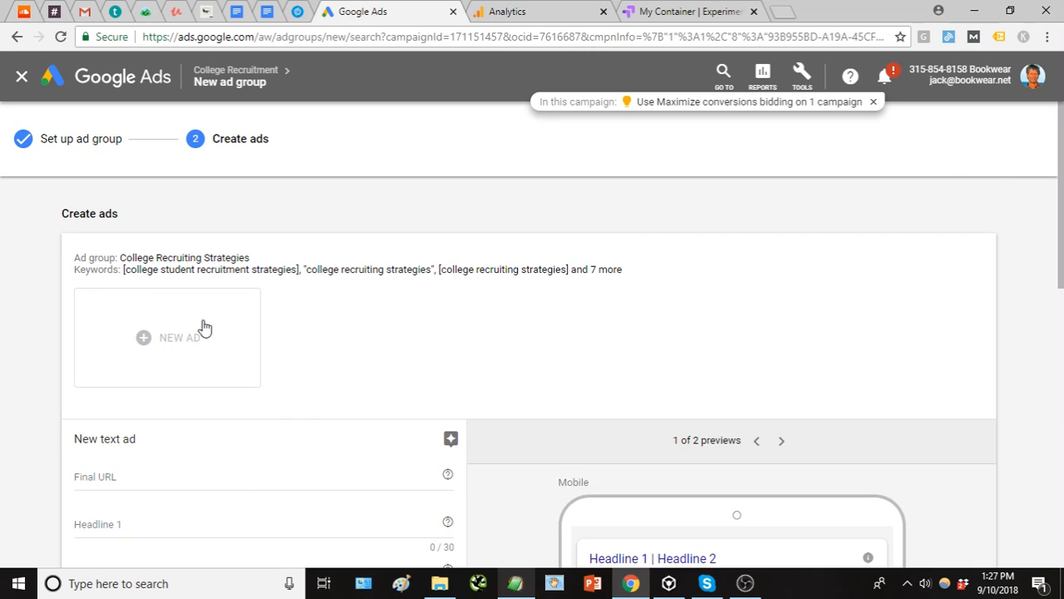
pyautogui.scroll(-2, 301, 394)
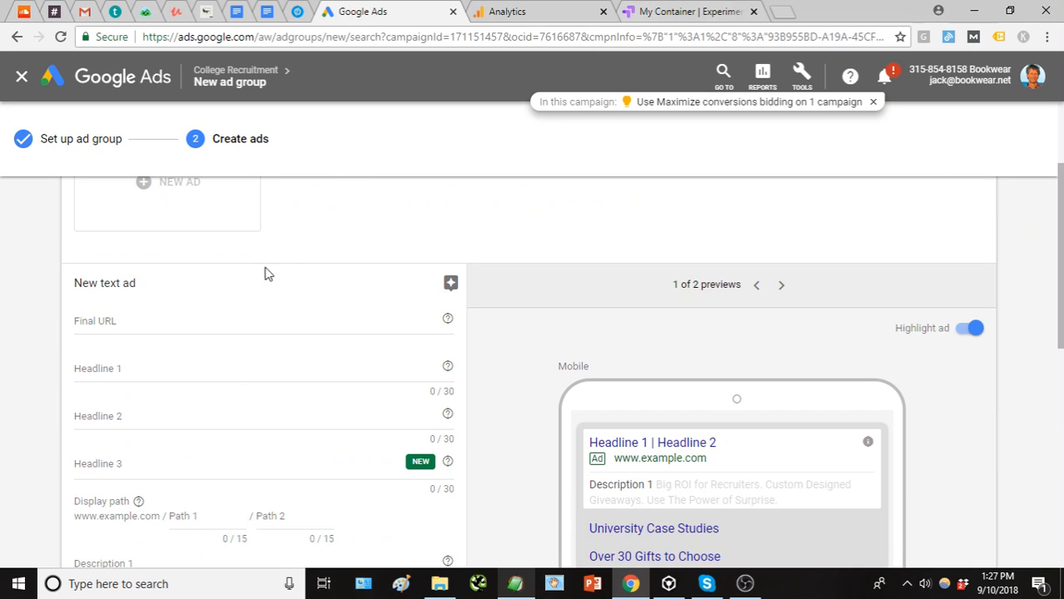
# Open bookwear.com/colleges-universities-students-recruiting/ in a new browser tab and enter its https address as the new ad's Final URL, without a doubled prefix
pyautogui.click(782, 14)
pyautogui.write('book')
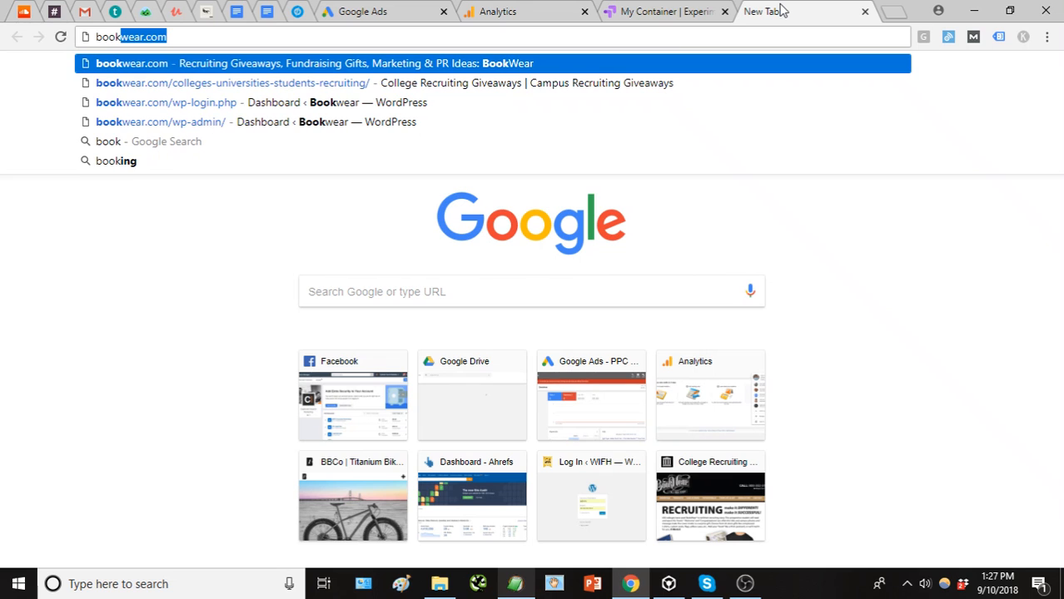
pyautogui.press('Down')
pyautogui.press('Return')
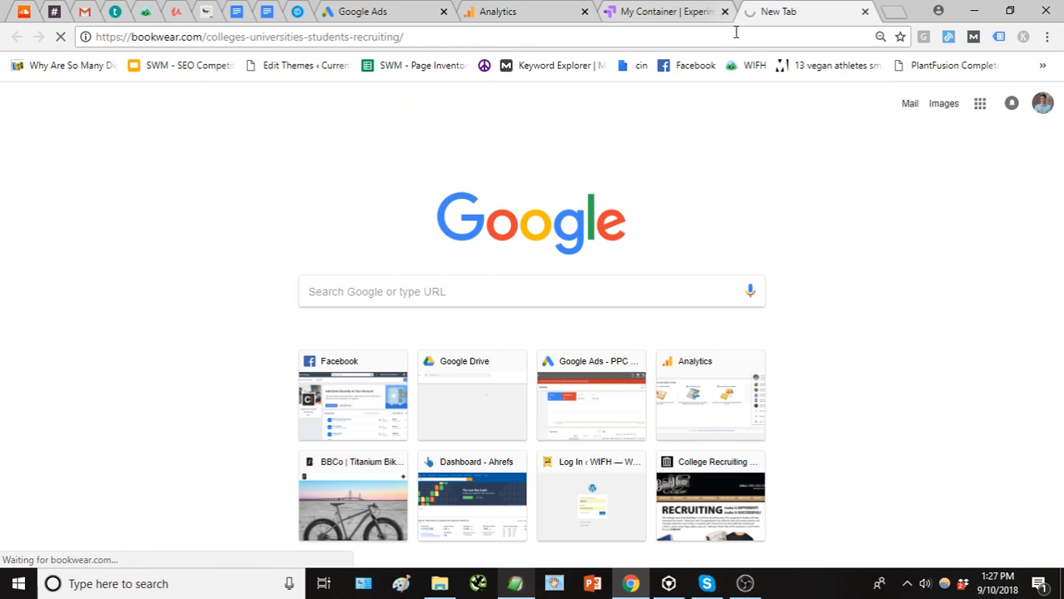
pyautogui.click(736, 33)
pyautogui.hotkey('ctrl', 'c')
pyautogui.click(392, 12)
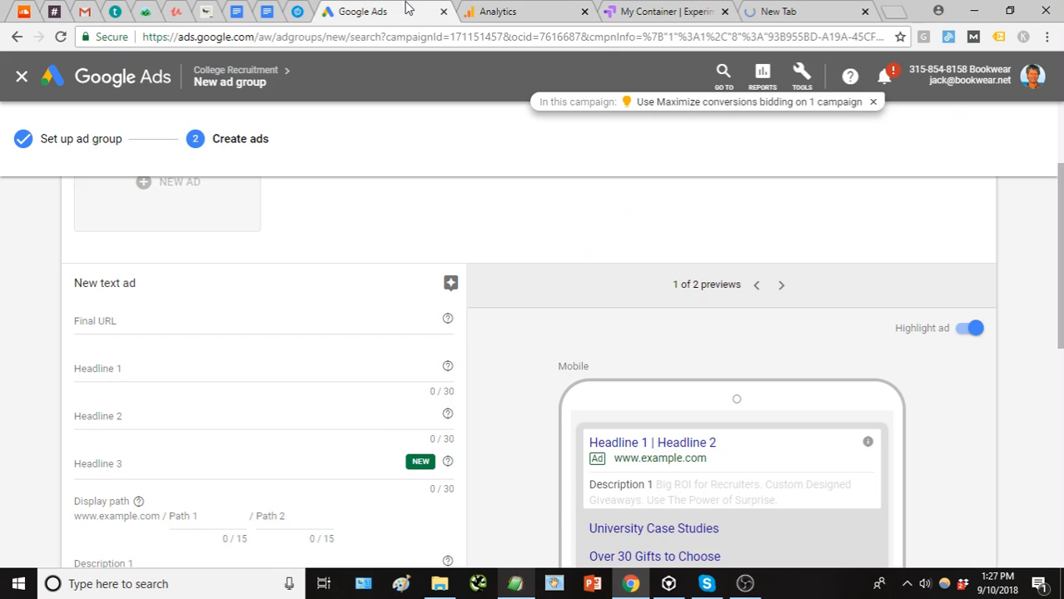
pyautogui.click(242, 322)
pyautogui.hotkey('ctrl', 'v')
pyautogui.hotkey('ctrl', 'a')
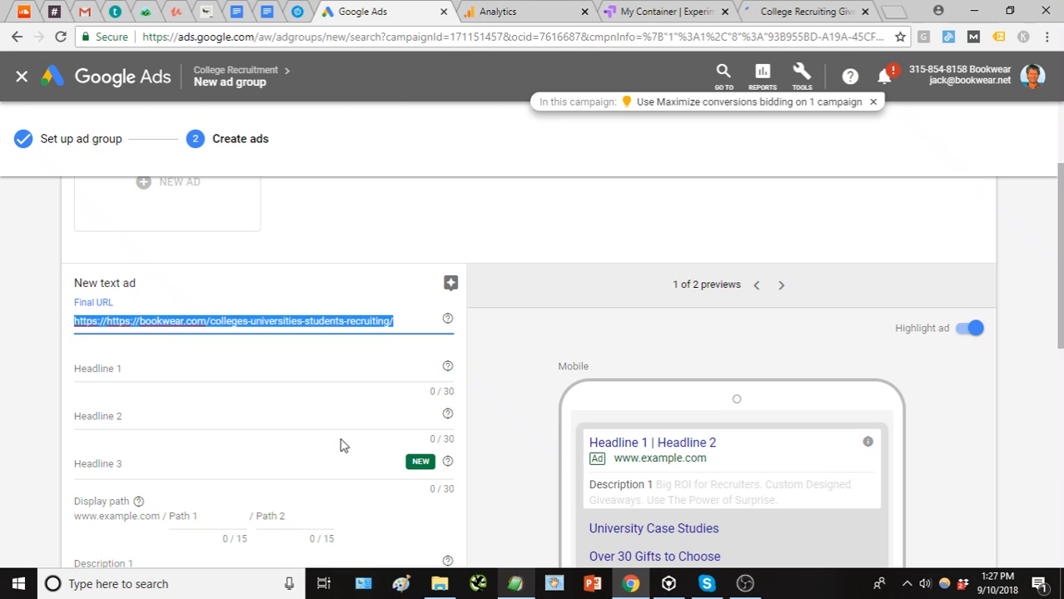
pyautogui.write('https://bookwear.com/colleges-universities-students-recruiting/')
# Using the EditPad Pro ad copy, set Headline 1 to "Recruit More College Students" and Headline 2 to "College Recruiting Giveaways"
pyautogui.click(509, 585)
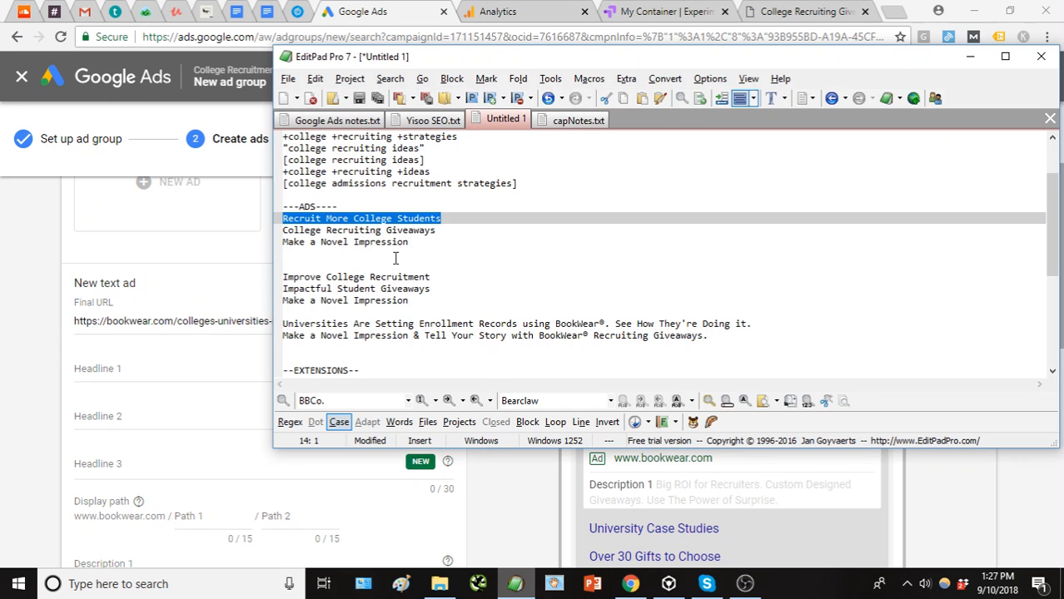
pyautogui.click(186, 373)
pyautogui.write('Recruit More College Students')
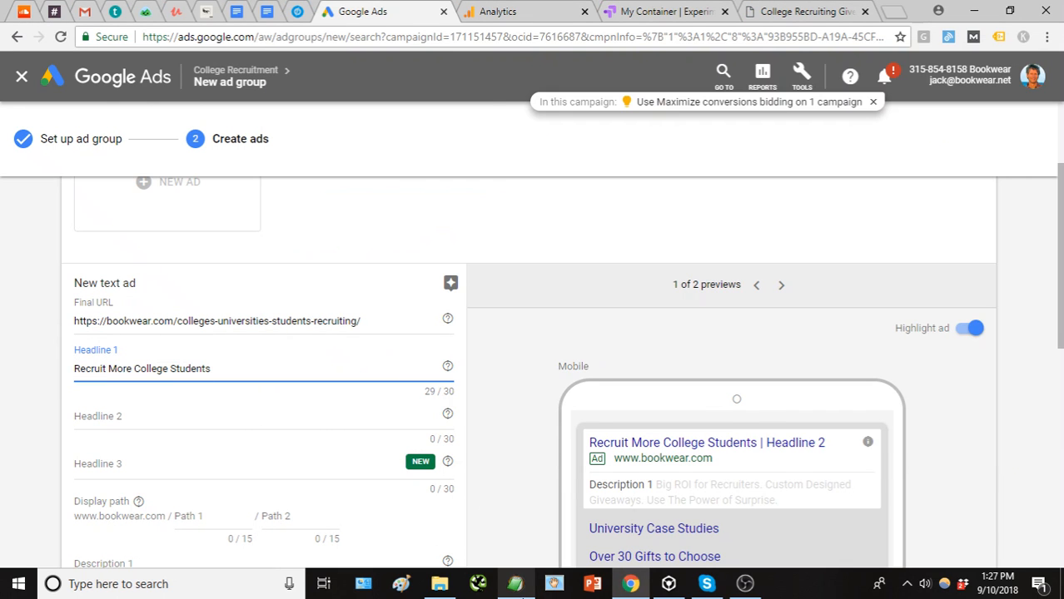
pyautogui.click(515, 584)
pyautogui.tripleClick(504, 229)
pyautogui.hotkey('ctrl', 'c')
pyautogui.click(156, 418)
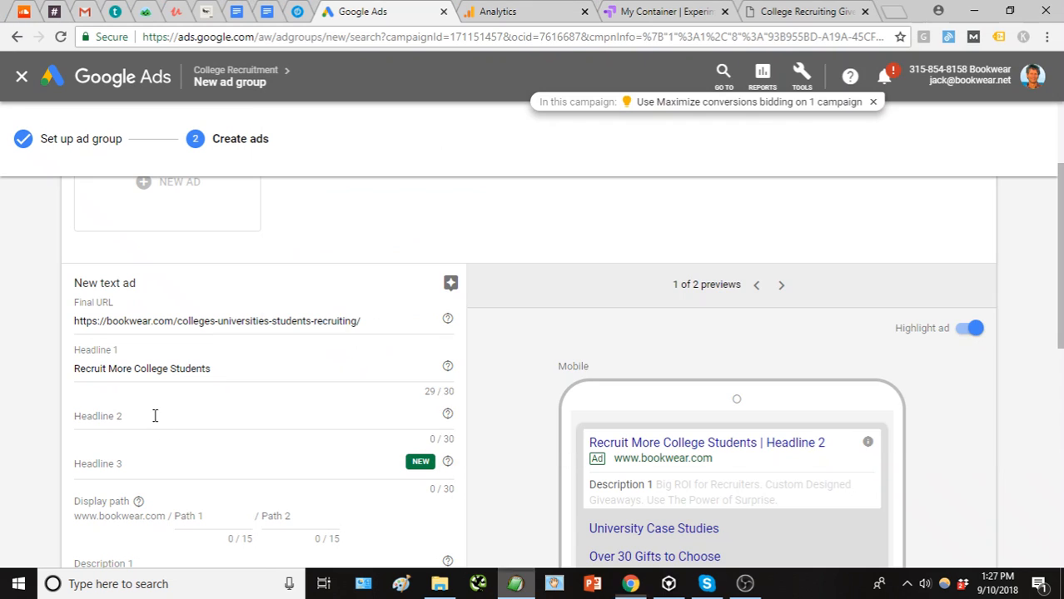
pyautogui.hotkey('ctrl', 'v')
pyautogui.scroll(-2, 447, 488)
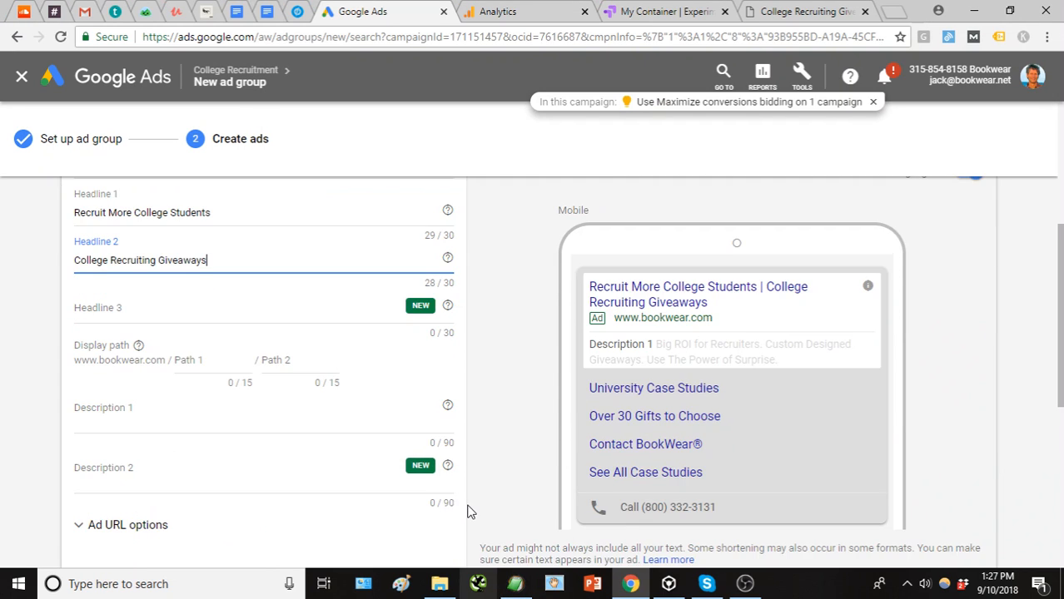
# Copy "Make a Novel Impression" from the EditPad Pro notes into the text ad's Headline 3
pyautogui.scroll(1, 468, 506)
pyautogui.click(516, 585)
pyautogui.click(416, 241)
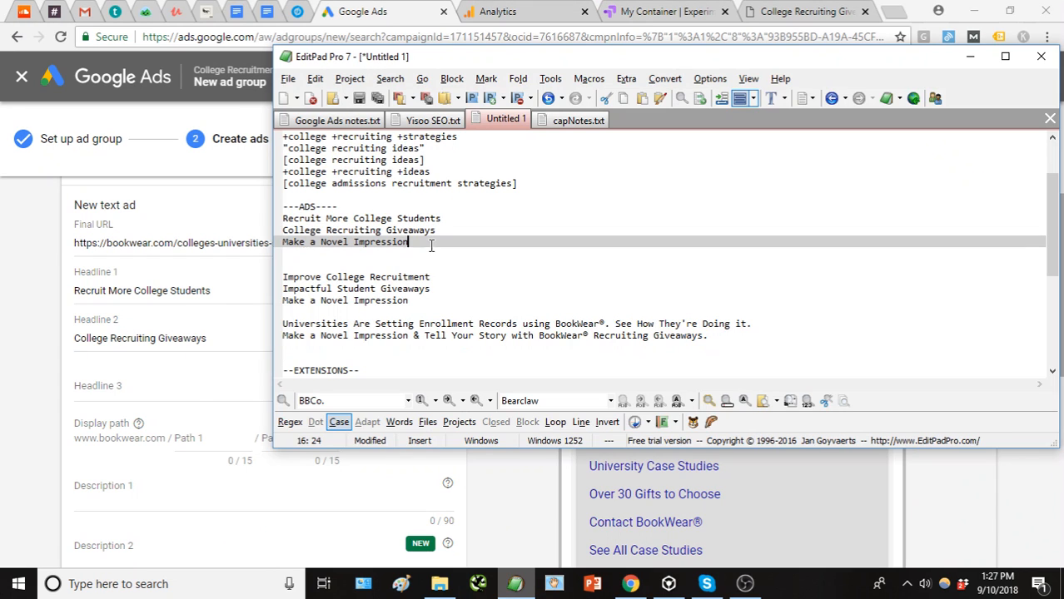
pyautogui.click(159, 389)
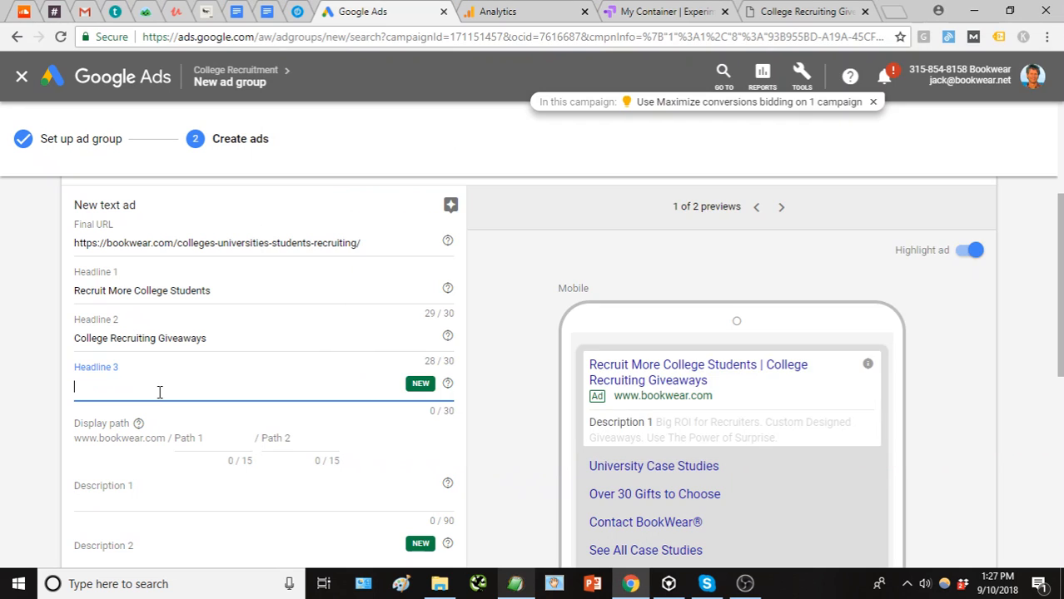
pyautogui.hotkey('ctrl', 'v')
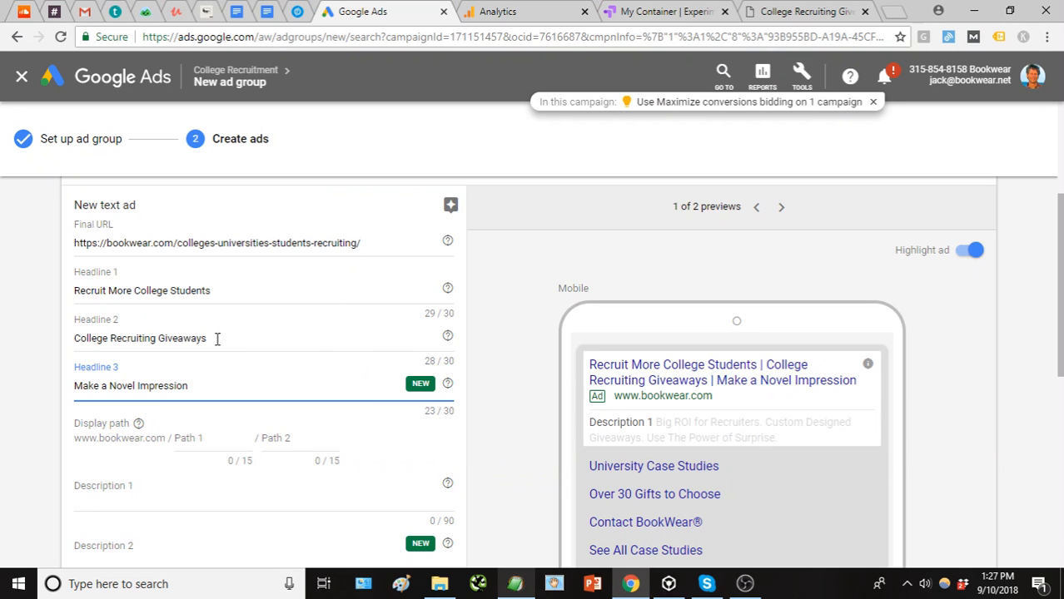
pyautogui.moveTo(210, 338); pyautogui.dragTo(160, 341)
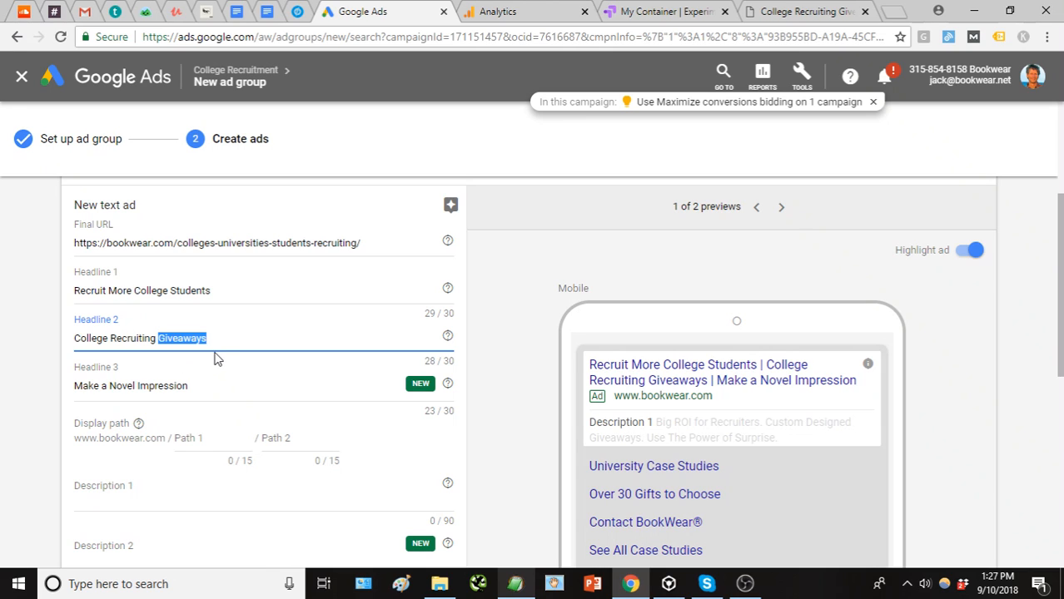
pyautogui.click(276, 335)
pyautogui.scroll(-1, 487, 401)
pyautogui.scroll(1, 488, 401)
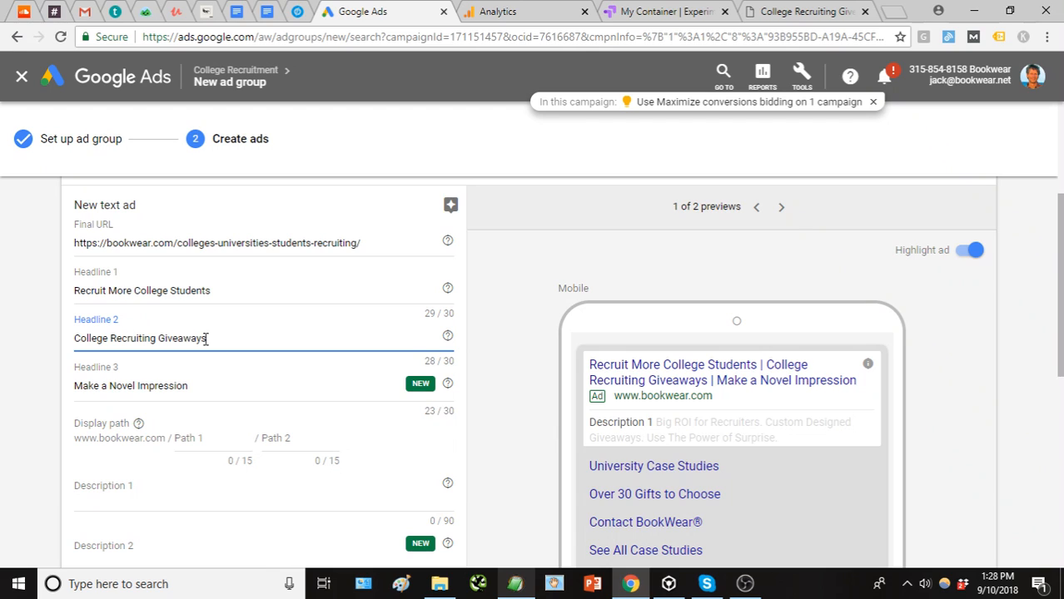
pyautogui.doubleClick(183, 338)
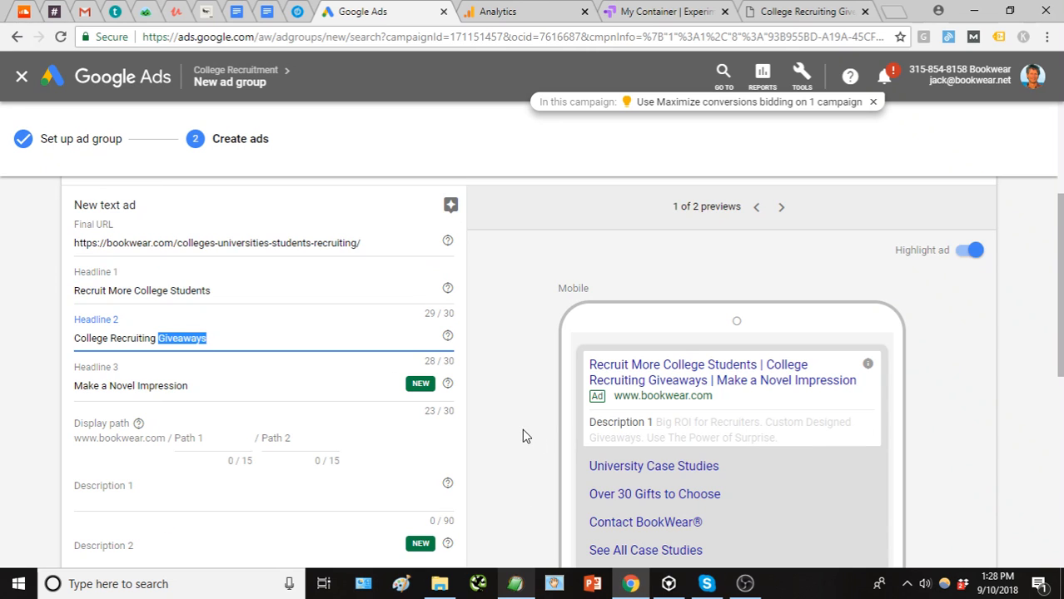
# Using the EditPad Pro copy, set Description 1 to "Universities Are Setting Enrollment Records using BookWear®. See How They're Doing it.", without a trailing line break
pyautogui.scroll(-1, 533, 483)
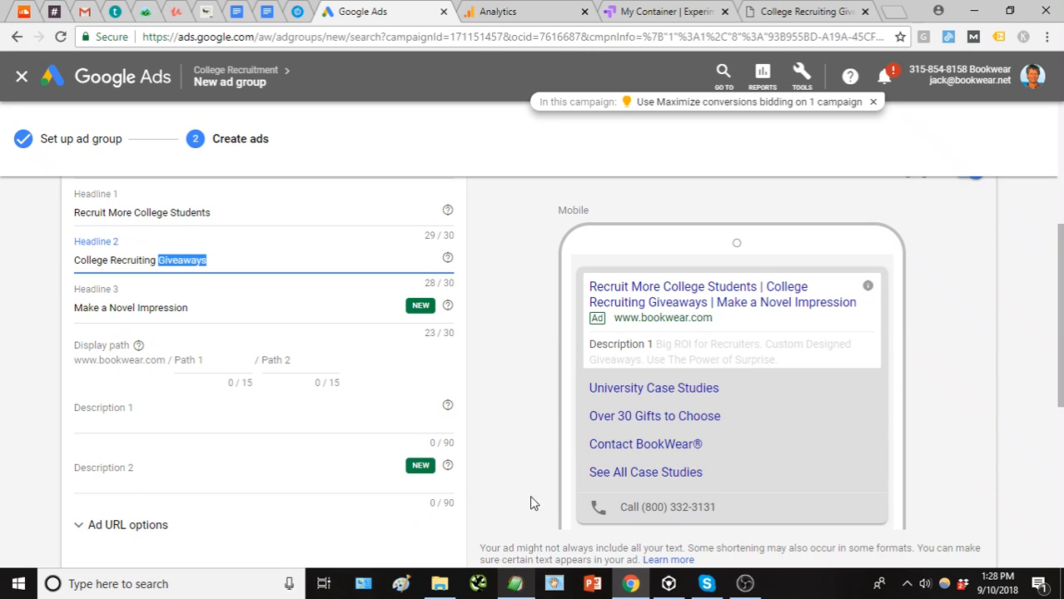
pyautogui.click(518, 588)
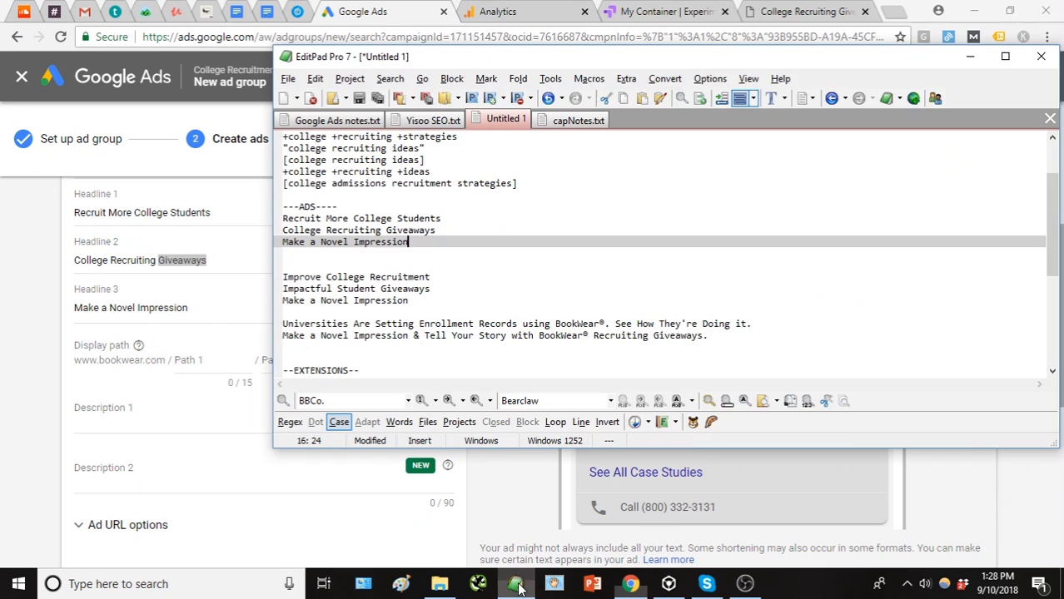
pyautogui.click(794, 323)
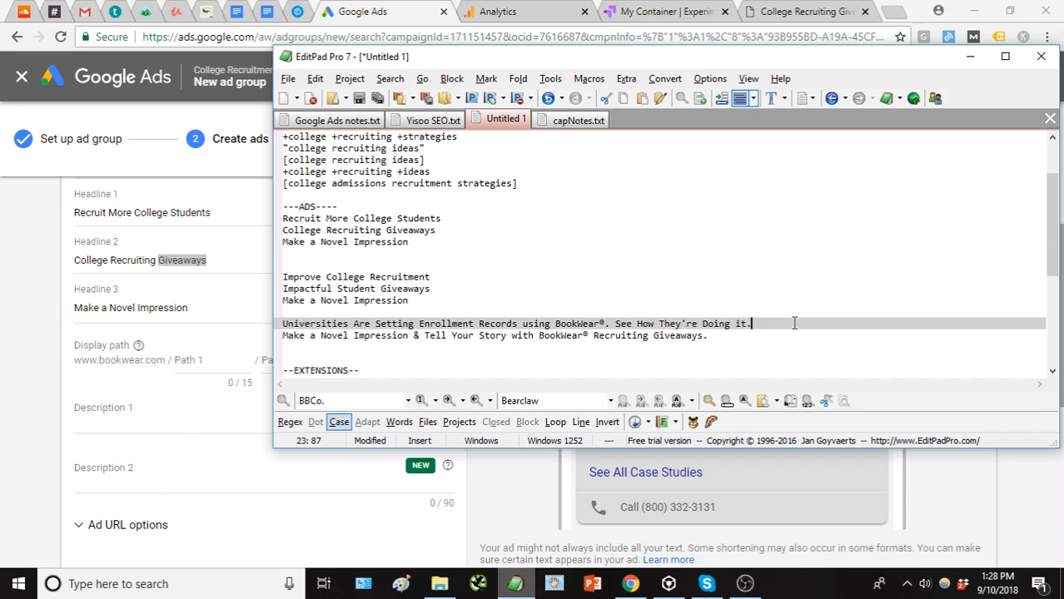
pyautogui.click(152, 420)
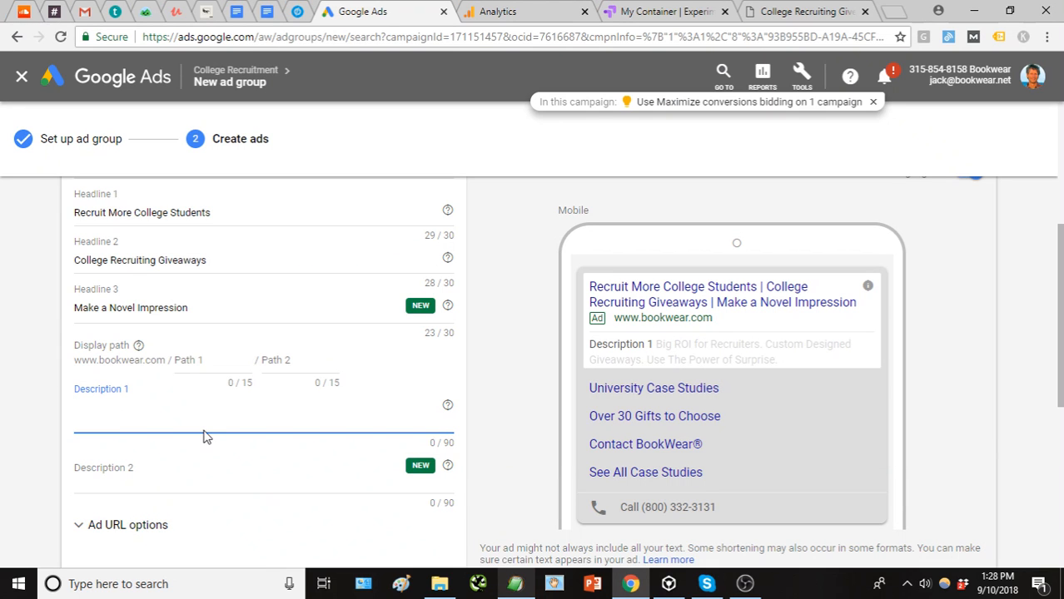
pyautogui.write("Universities Are Setting Enrollment Records using BookWear®. See How They're Doing it.")
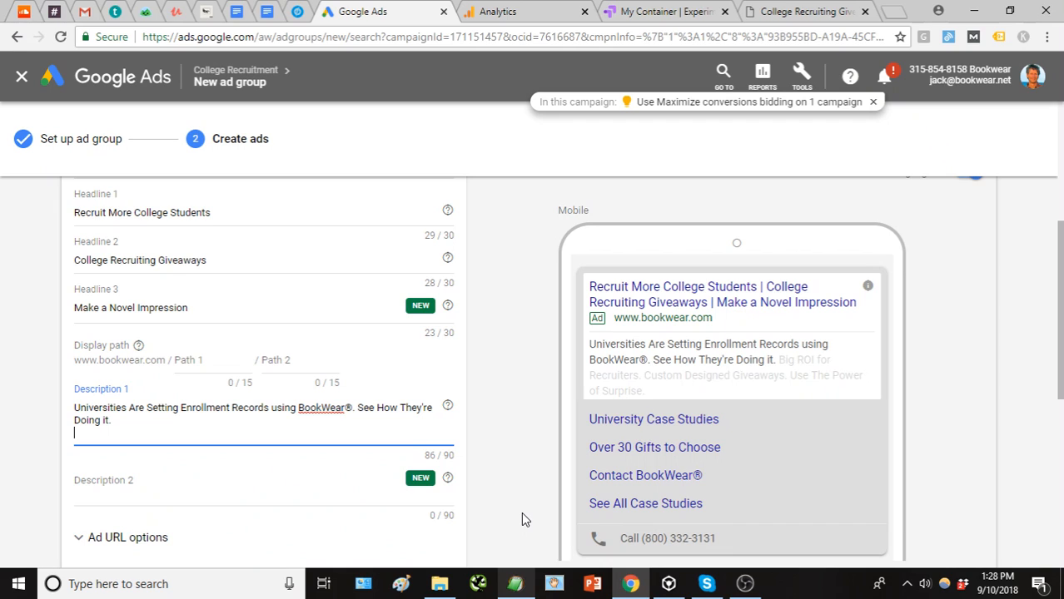
pyautogui.press('BackSpace')
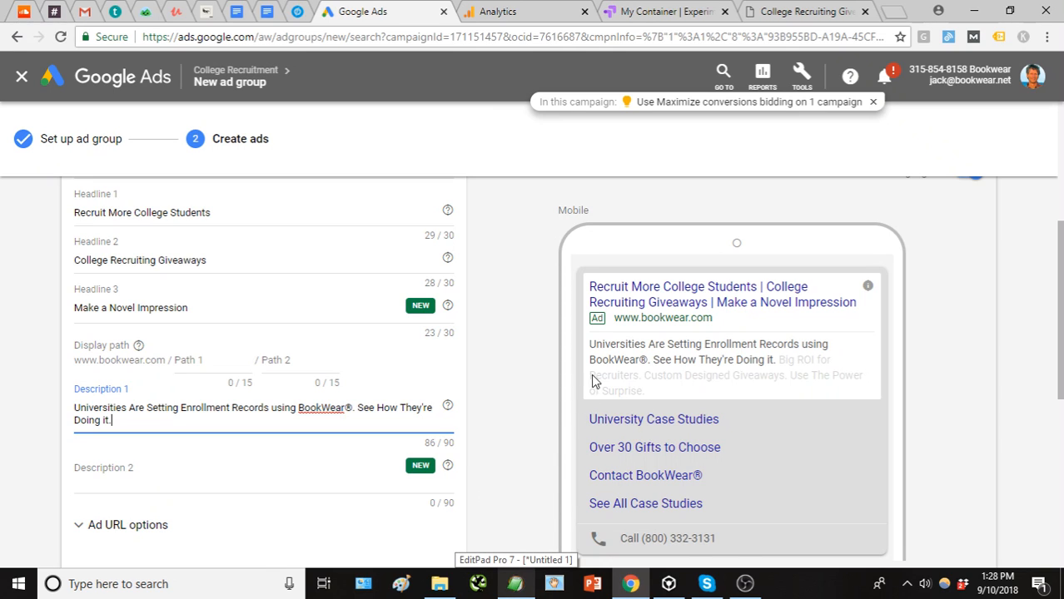
# From the EditPad Pro notes, set Description 2 to "Make a Novel Impression & Tell Your Story with BookWear® Recruiting Giveaways.", without a trailing line break
pyautogui.click(522, 585)
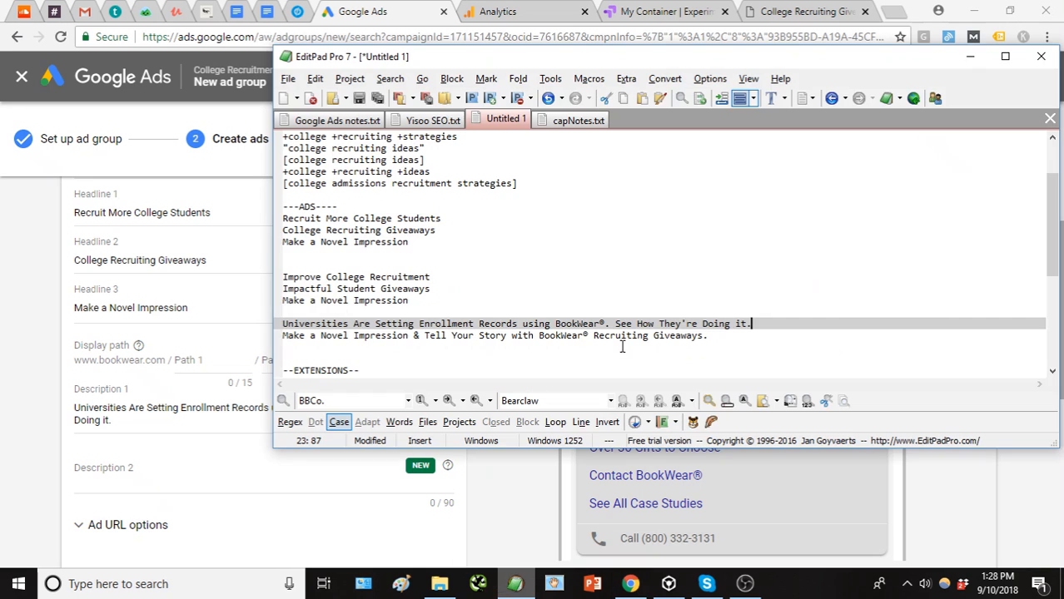
pyautogui.click(732, 334)
pyautogui.click(159, 483)
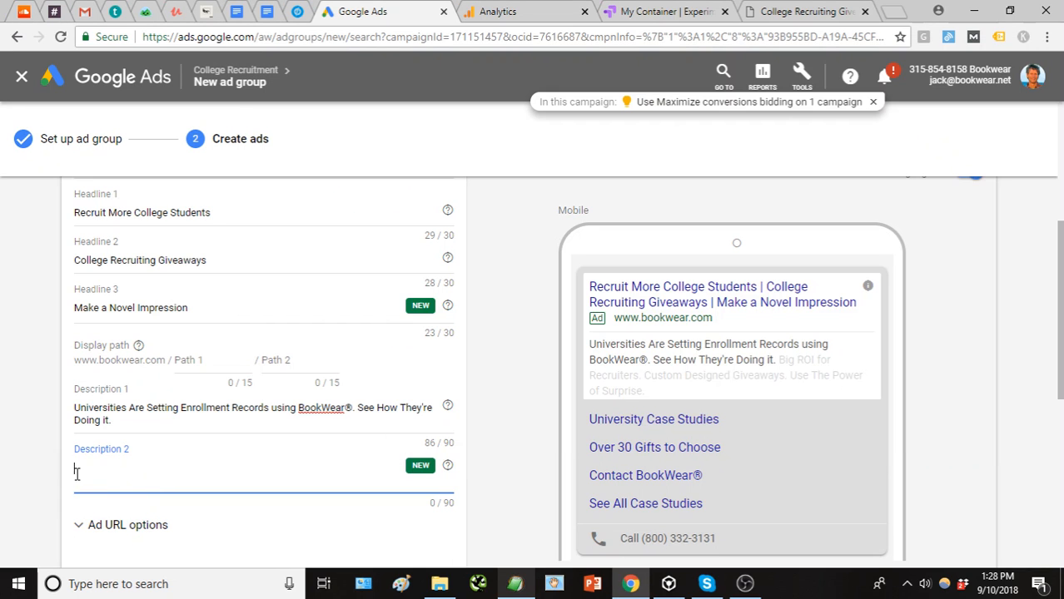
pyautogui.write('Make a Novel Impression & Tell Your Story with BookWear® Recruiting Giveaways.')
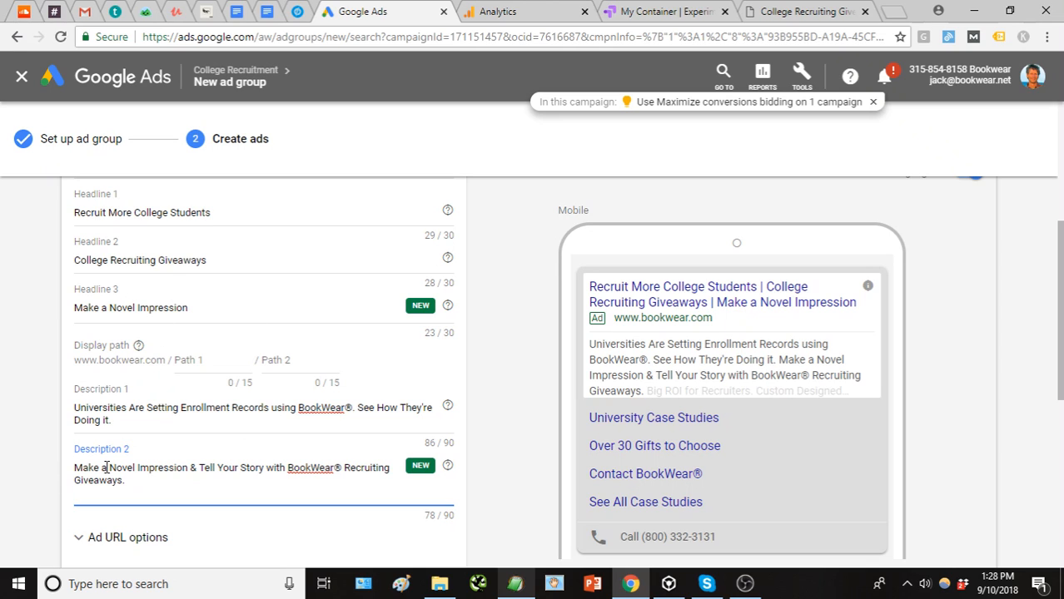
pyautogui.press('BackSpace')
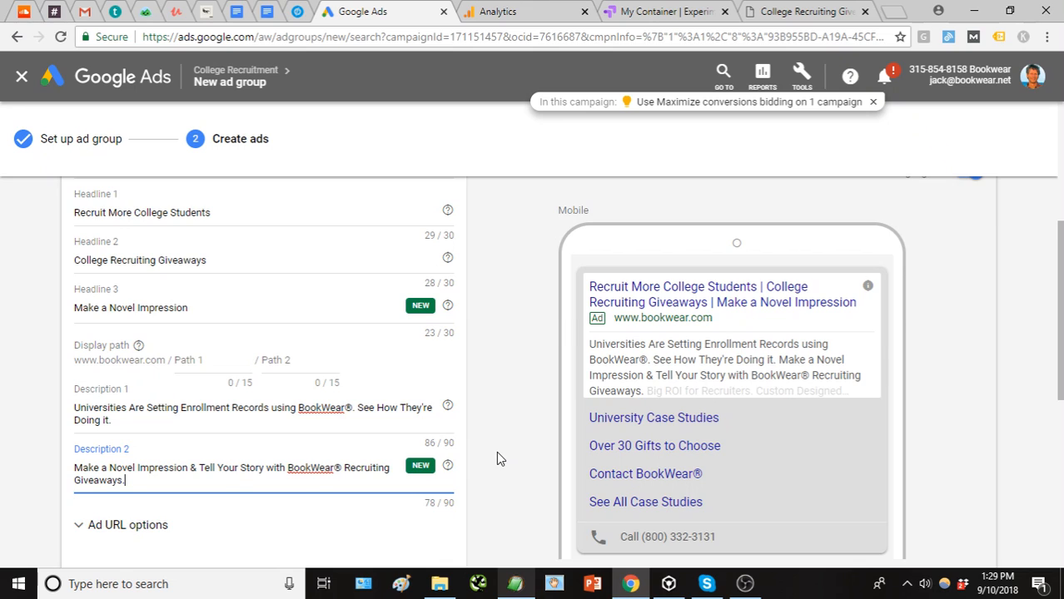
# Check the completed text ad, finish it, and duplicate it as the basis for a second ad
pyautogui.scroll(1, 496, 451)
pyautogui.scroll(-1, 495, 440)
pyautogui.scroll(1, 246, 258)
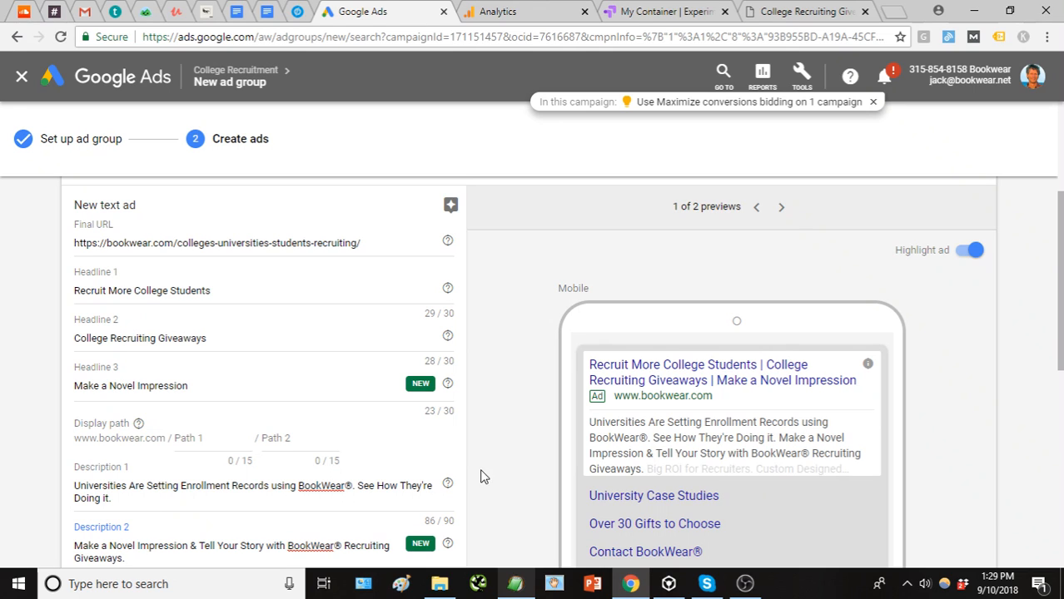
pyautogui.scroll(-1, 431, 515)
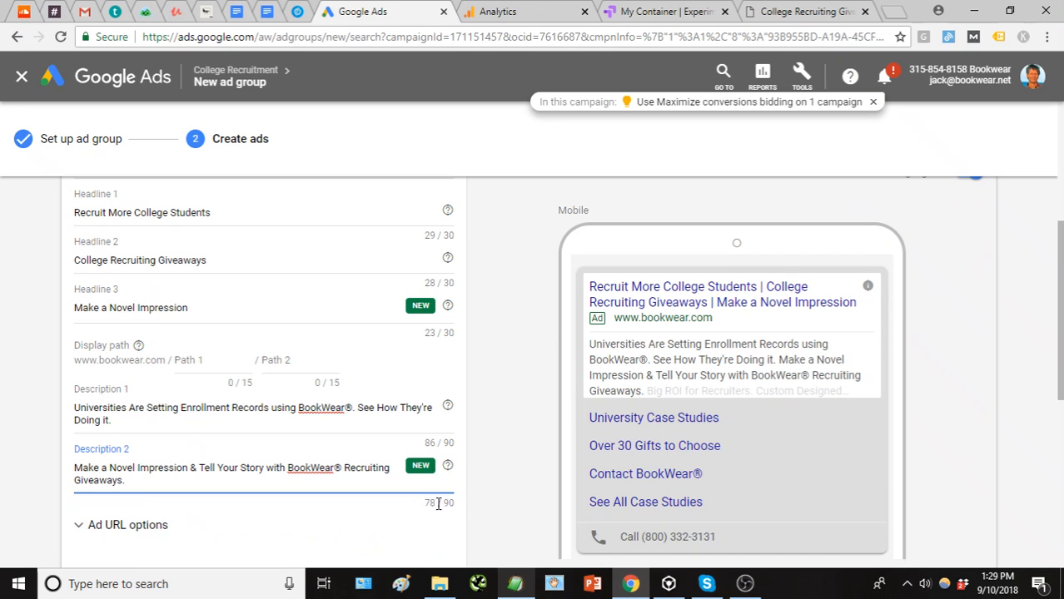
pyautogui.click(432, 442)
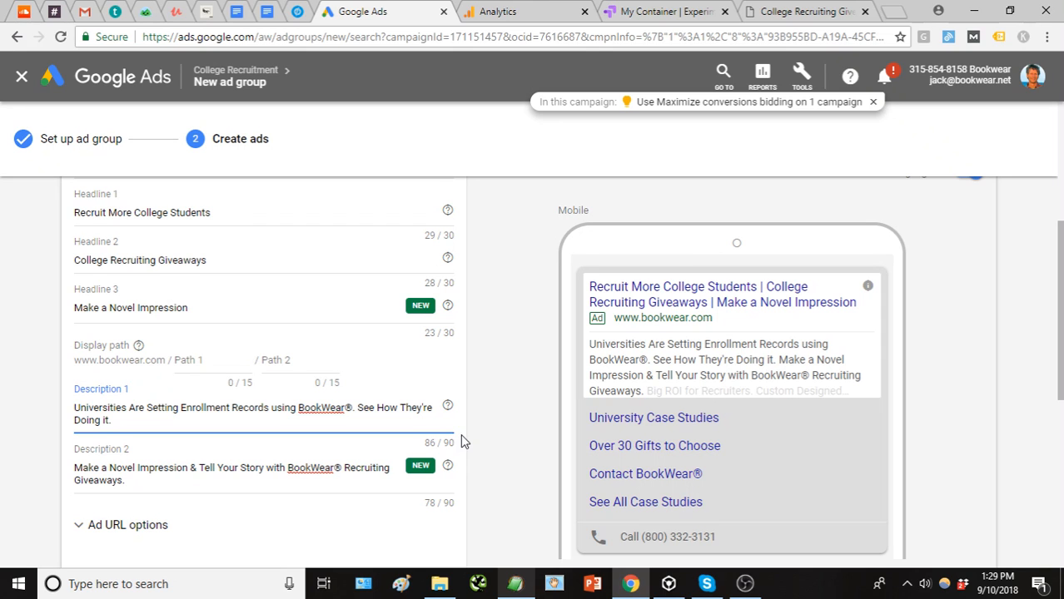
pyautogui.scroll(-2, 497, 368)
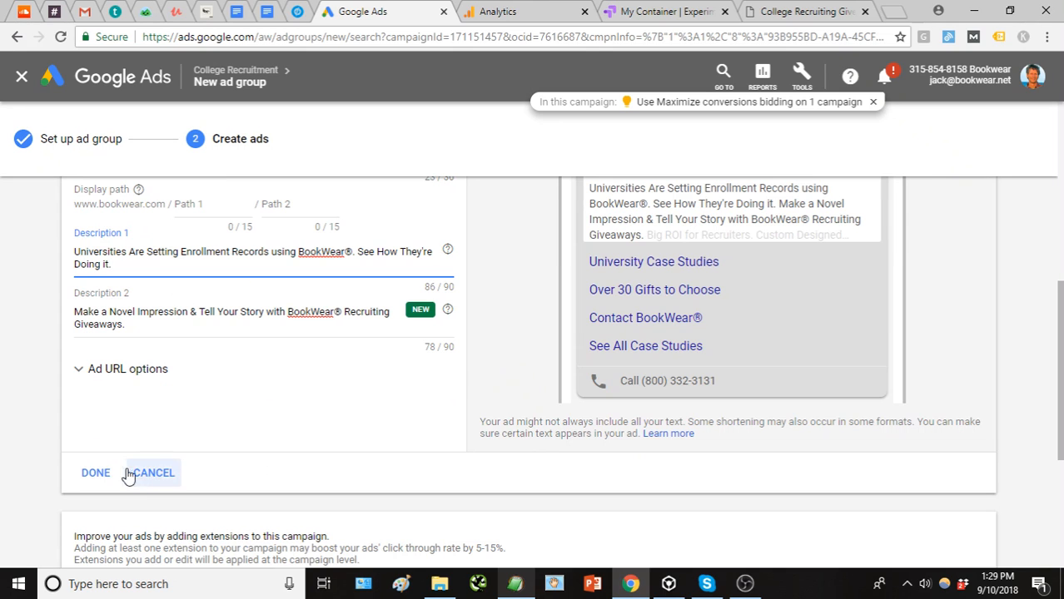
pyautogui.click(98, 473)
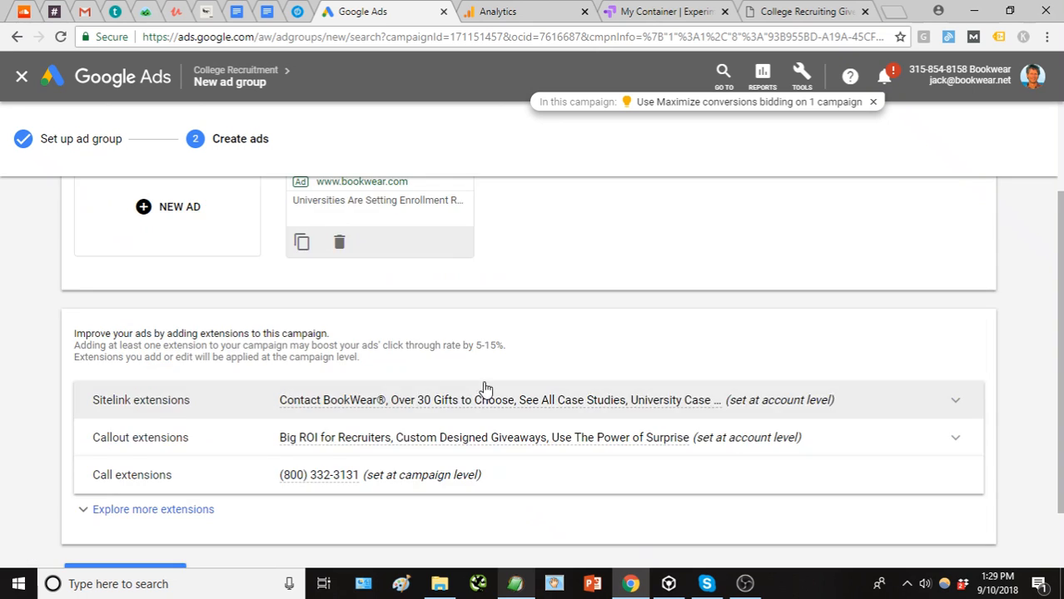
pyautogui.scroll(2, 486, 390)
pyautogui.click(304, 376)
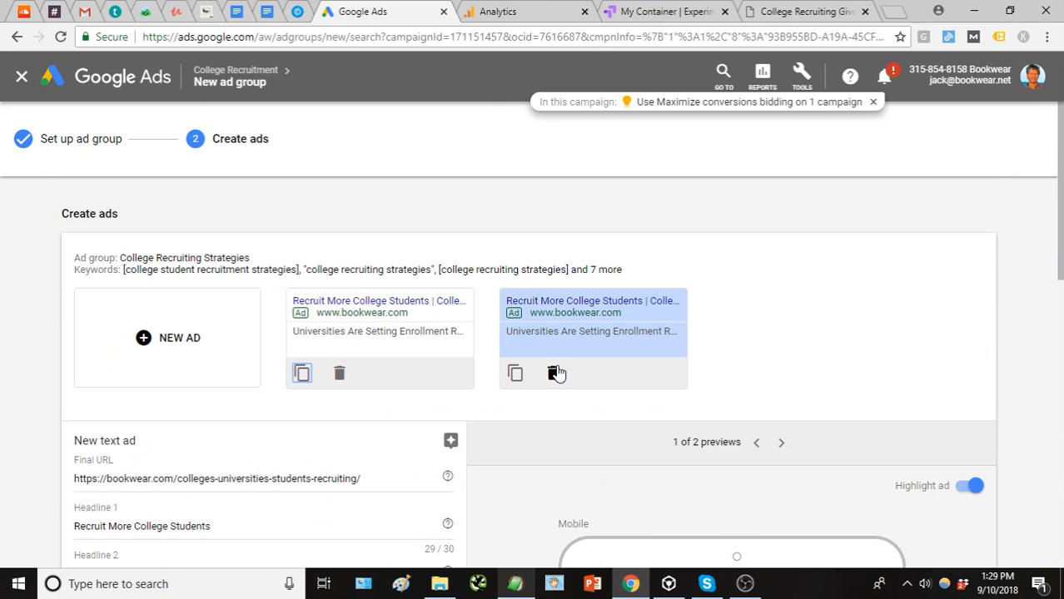
# Replace the duplicated ad's Headline 1 with "Improve College Recruitment" from the EditPad Pro notes
pyautogui.scroll(-2, 333, 435)
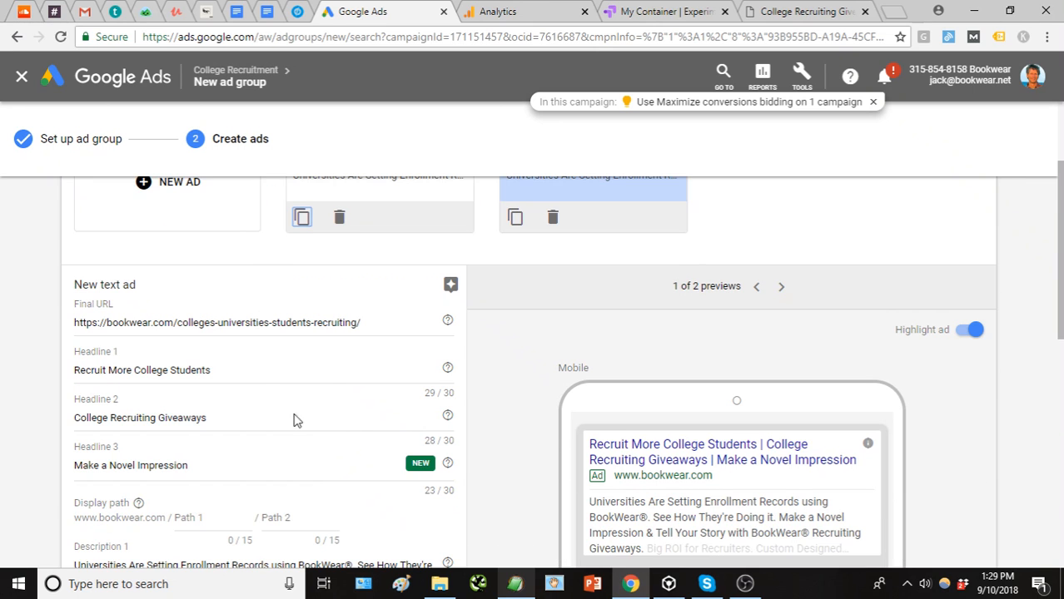
pyautogui.click(527, 588)
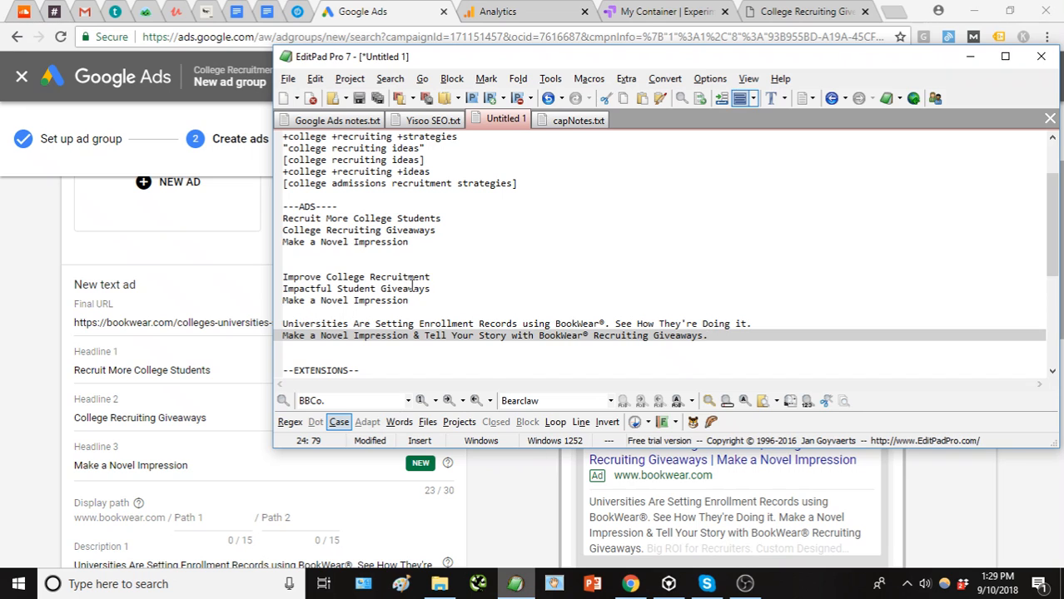
pyautogui.click(445, 278)
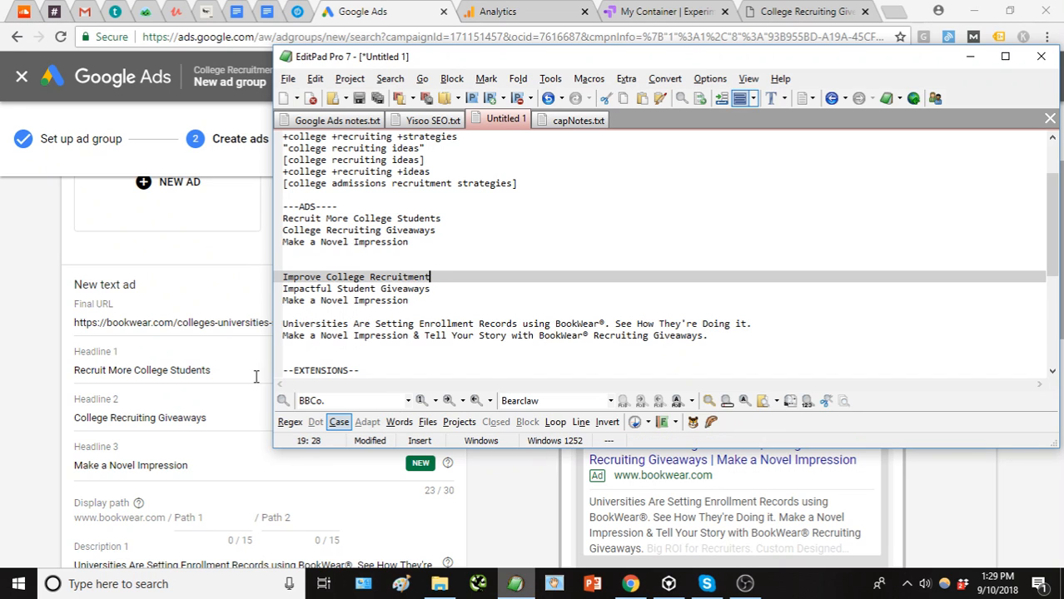
pyautogui.click(216, 371)
pyautogui.moveTo(217, 371); pyautogui.dragTo(58, 379)
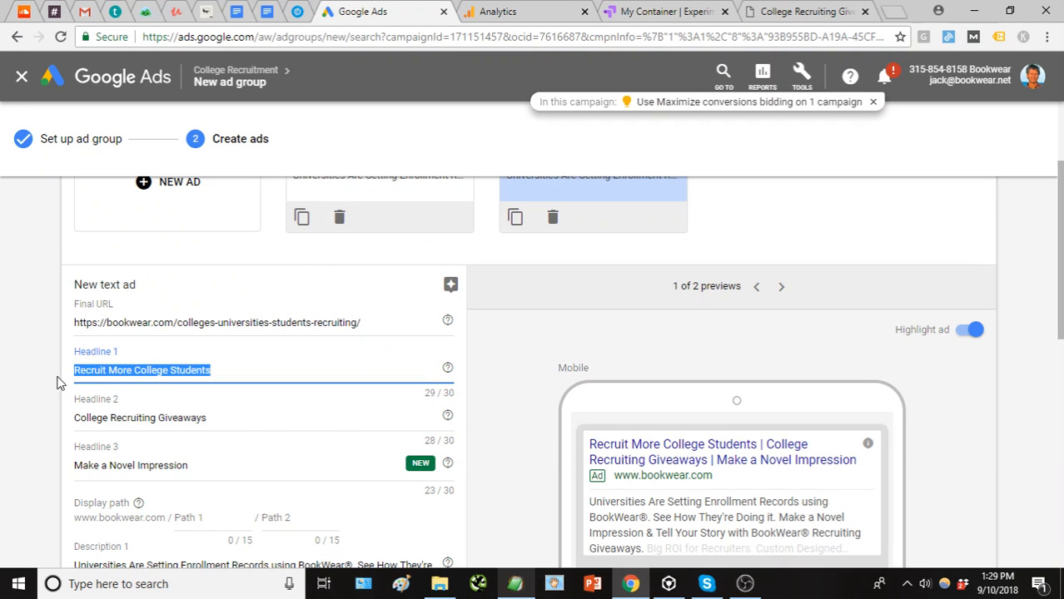
pyautogui.write('Improve College Recruitment')
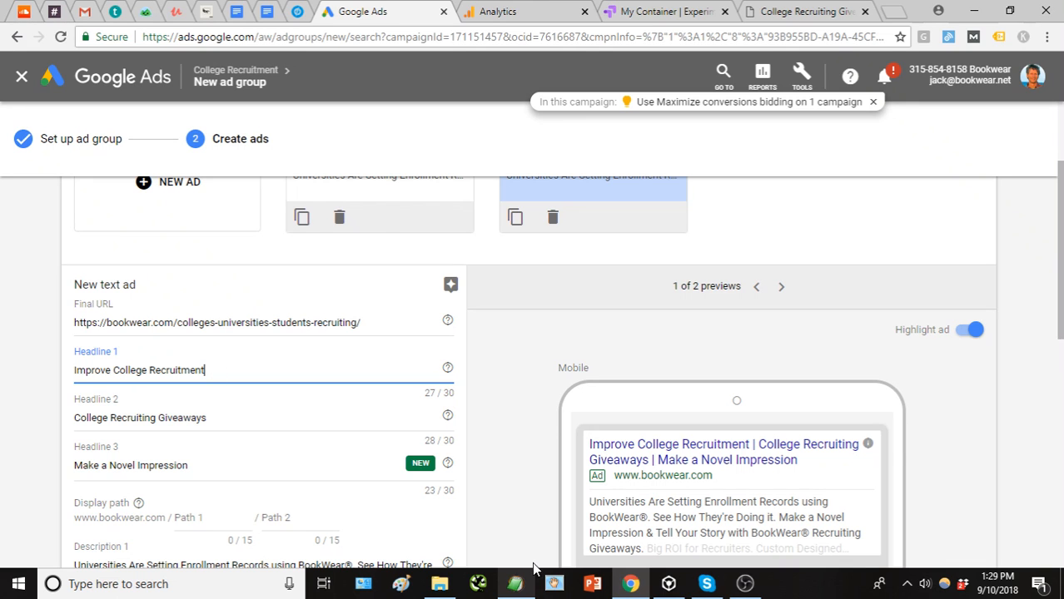
# Replace the duplicated ad's Headline 2 with "Impactful Student Giveaways" from the EditPad Pro notes and check the drafted third headline
pyautogui.click(516, 583)
pyautogui.moveTo(441, 289); pyautogui.dragTo(262, 289)
pyautogui.hotkey('ctrl', 'c')
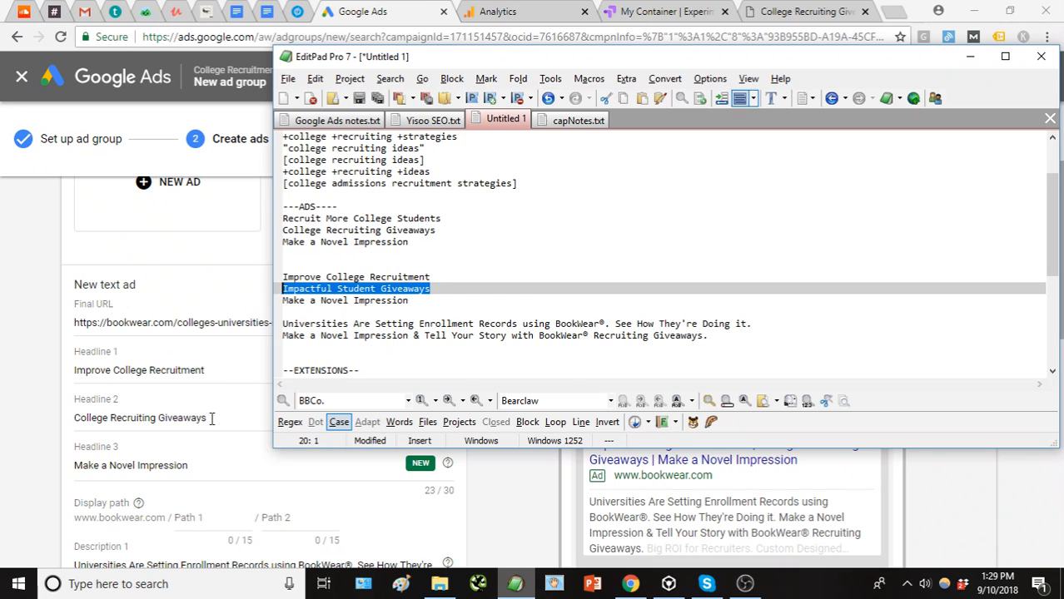
pyautogui.moveTo(214, 418); pyautogui.dragTo(33, 425)
pyautogui.hotkey('ctrl', 'v')
pyautogui.click(516, 583)
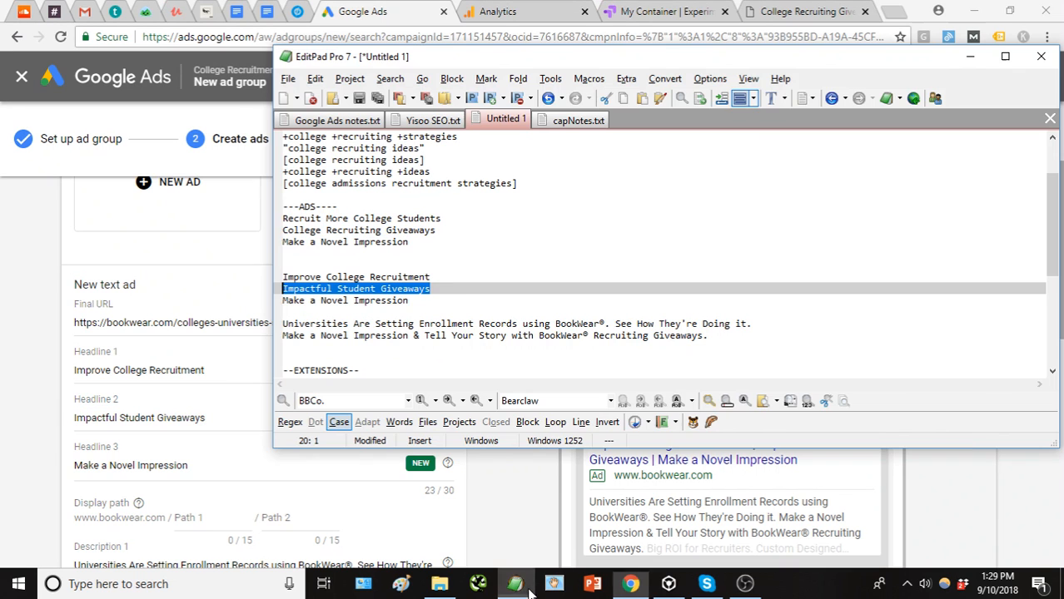
pyautogui.click(449, 304)
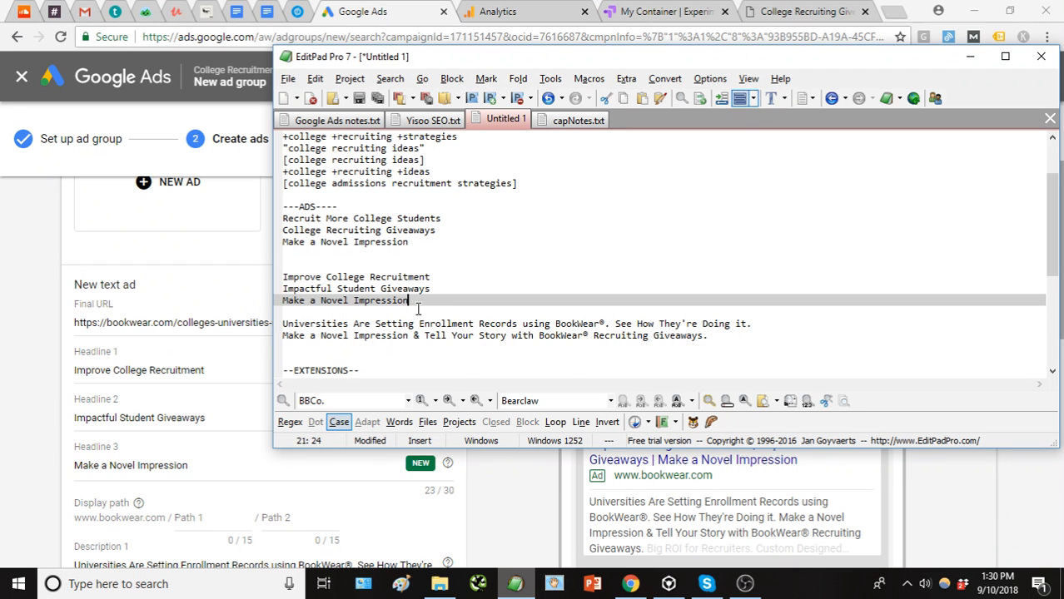
# In the second ad's Description 2, replace "Make a Novel Impression" with "Empower Your Recruiting Strategy"
pyautogui.click(44, 337)
pyautogui.scroll(-2, 178, 400)
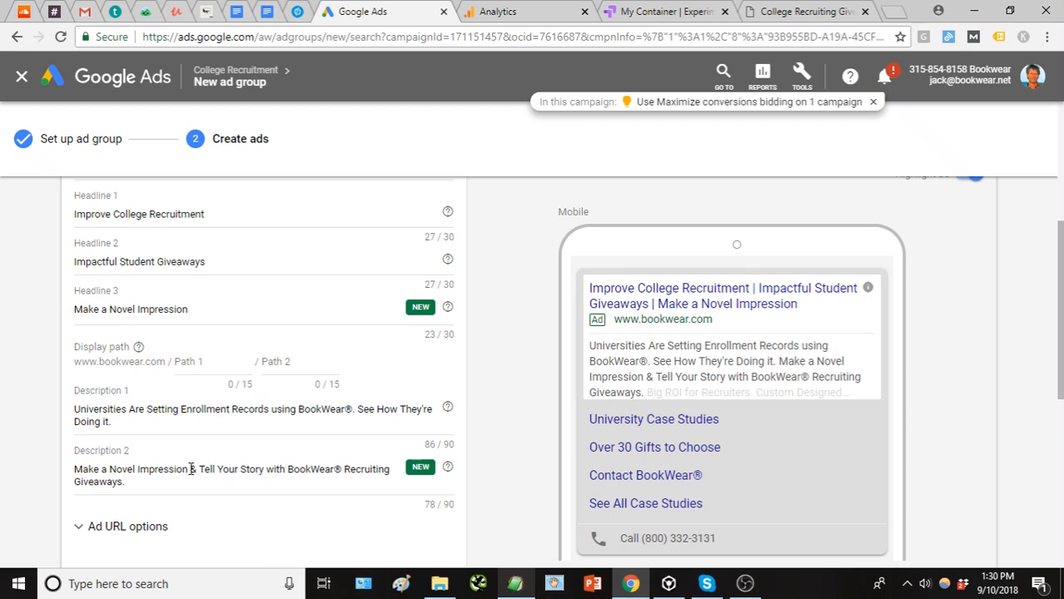
pyautogui.moveTo(200, 472); pyautogui.dragTo(77, 469)
pyautogui.click(102, 471)
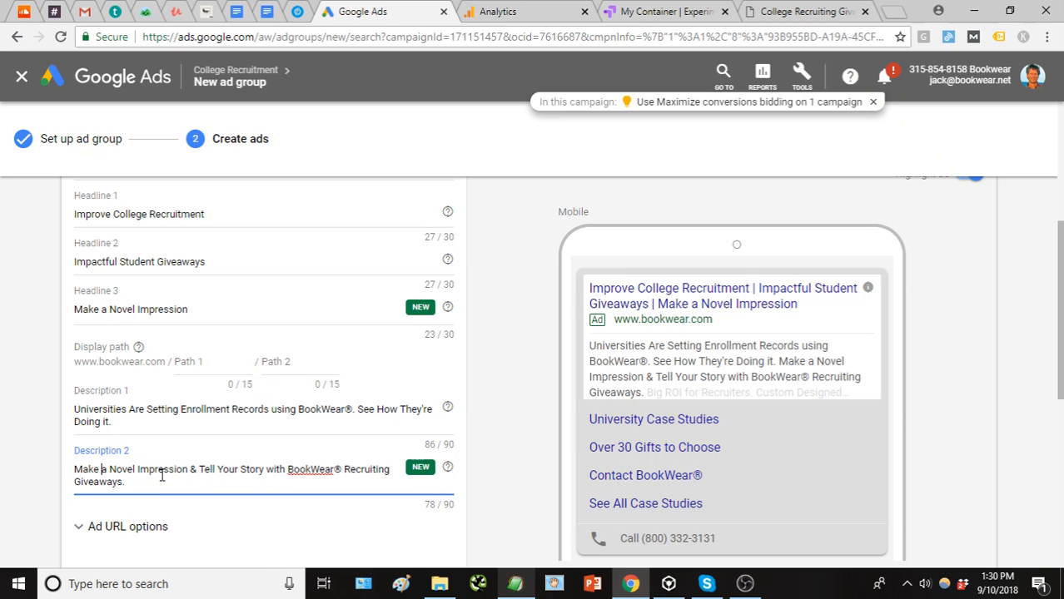
pyautogui.moveTo(189, 471); pyautogui.dragTo(71, 475)
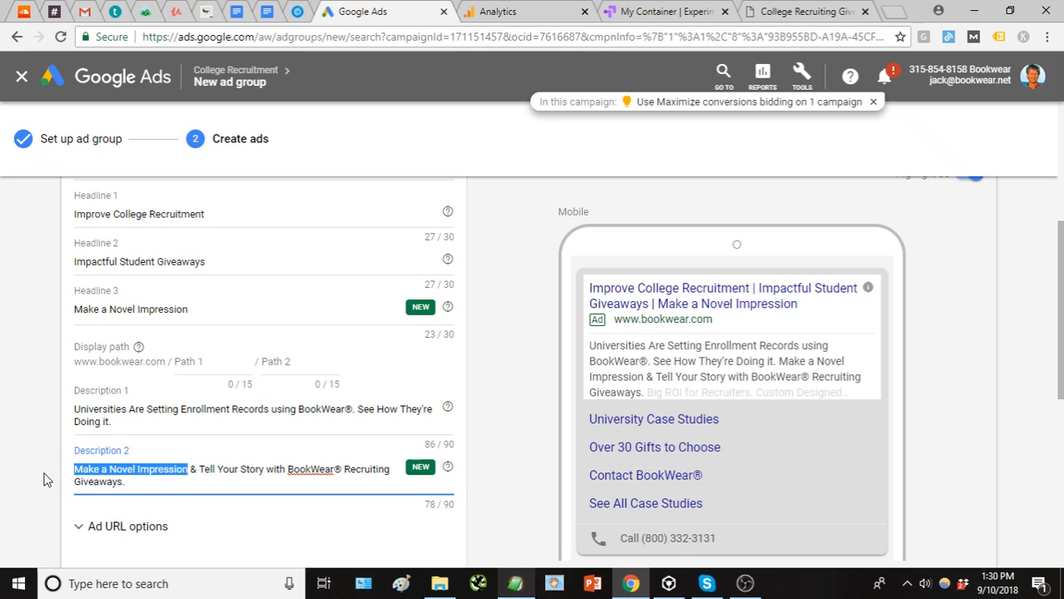
pyautogui.write('Empower Y')
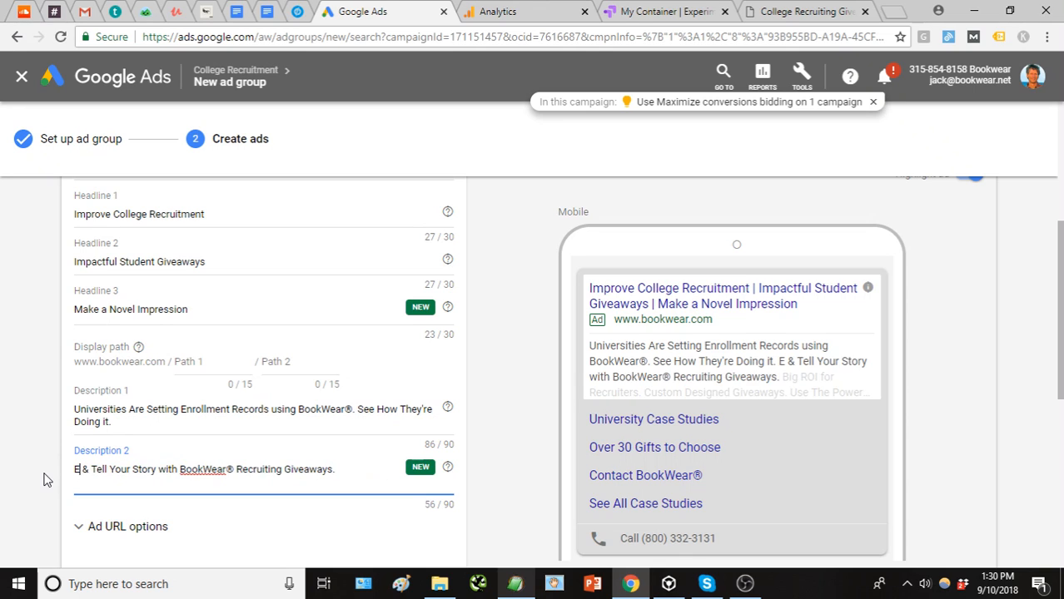
pyautogui.write('our Recru')
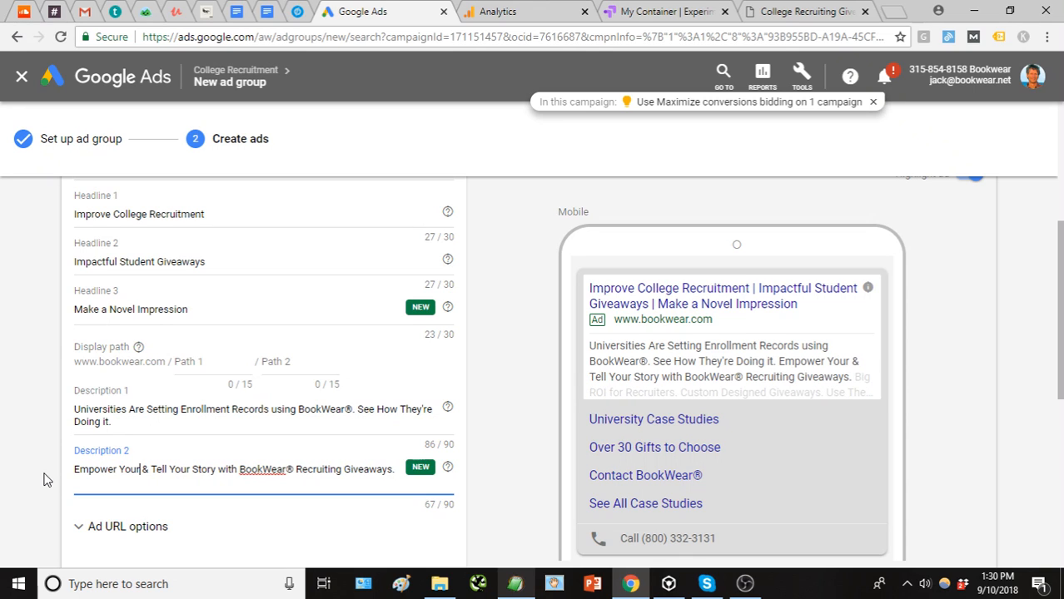
pyautogui.write('iting Str')
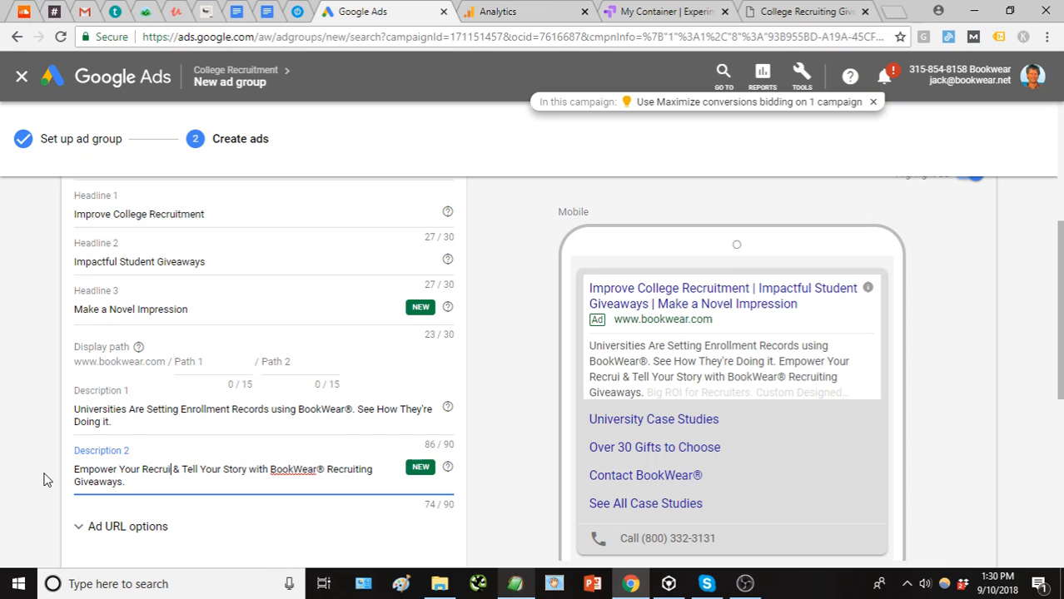
pyautogui.write('ategy')
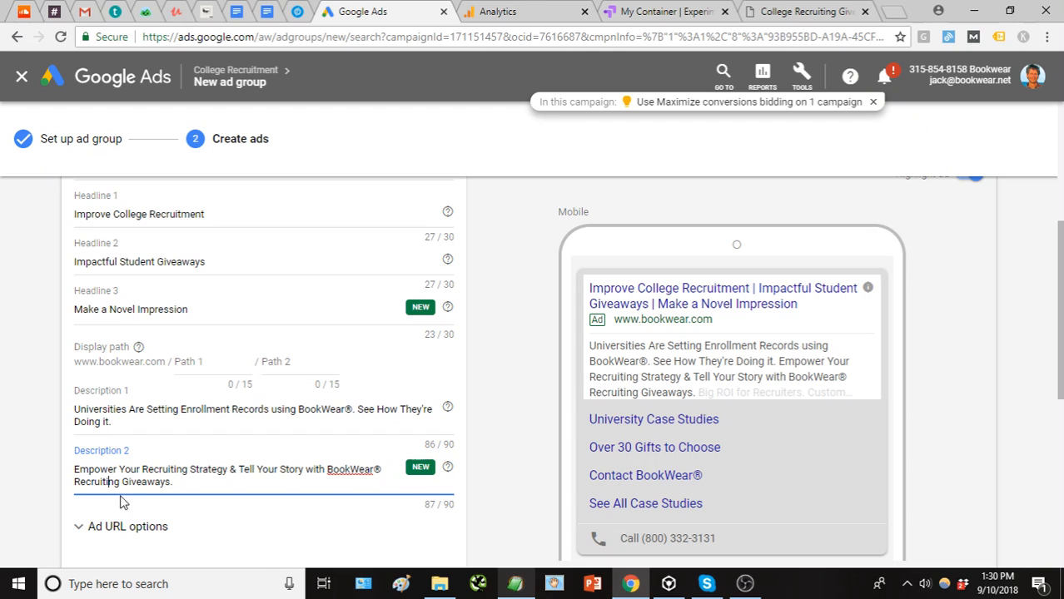
# Change "Recruiting Strategy" to "Recruitment Strategy" in Description 2 and review the second ad's text
pyautogui.moveTo(174, 469); pyautogui.dragTo(185, 469)
pyautogui.write('ment')
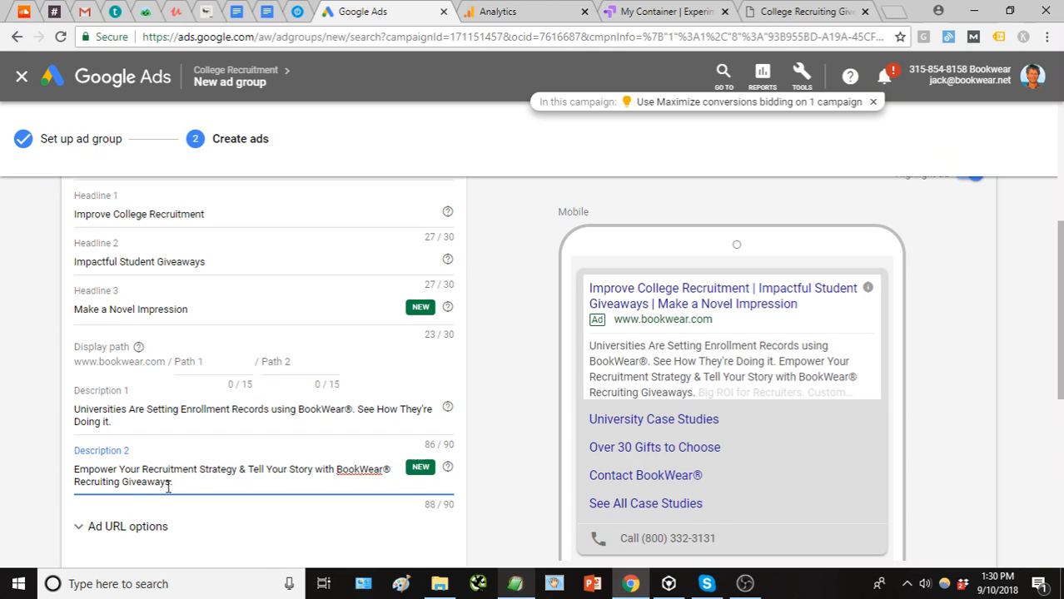
pyautogui.doubleClick(98, 482)
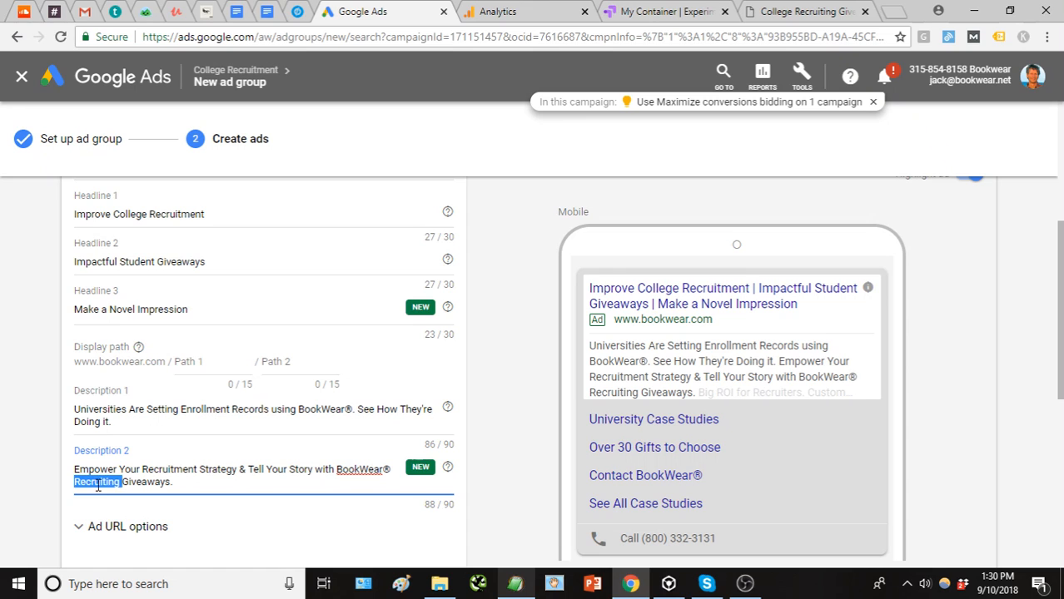
pyautogui.click(205, 479)
pyautogui.scroll(1, 214, 456)
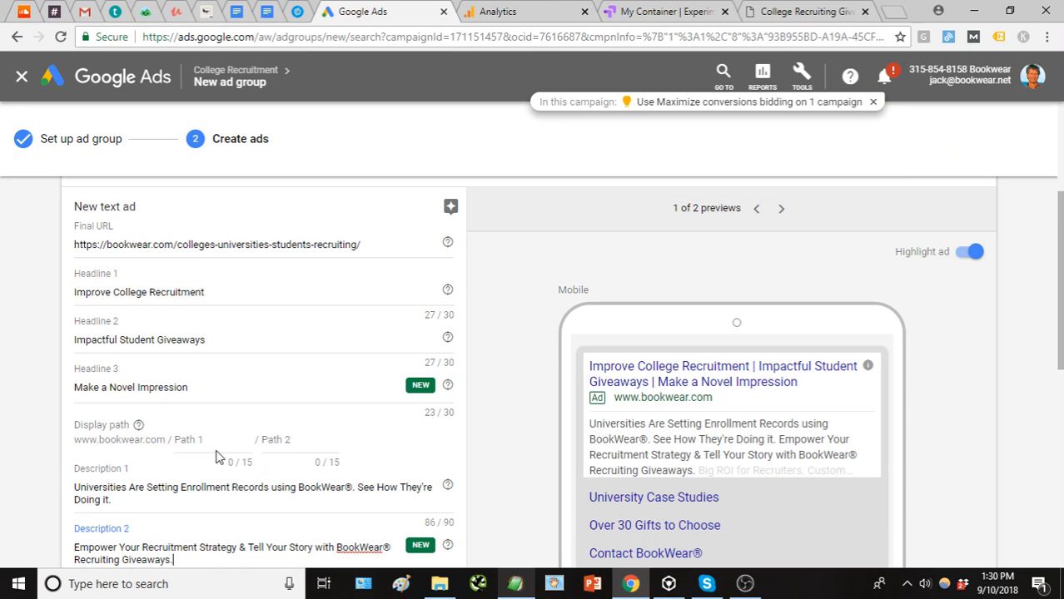
pyautogui.scroll(-1, 40, 448)
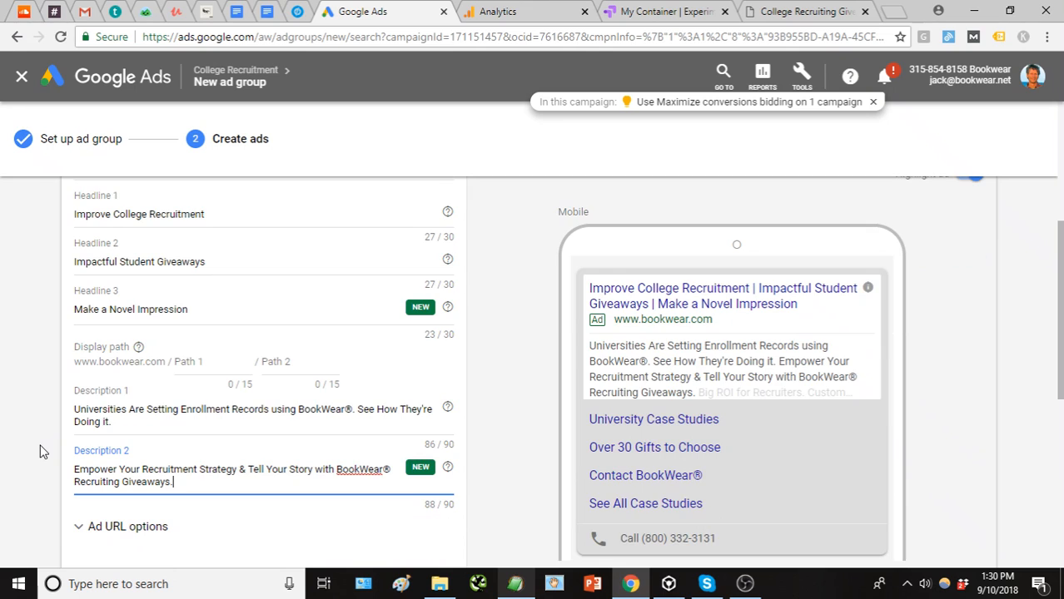
# Set the first part of the second ad's display path to "colleges"
pyautogui.click(176, 362)
pyautogui.scroll(1, 43, 395)
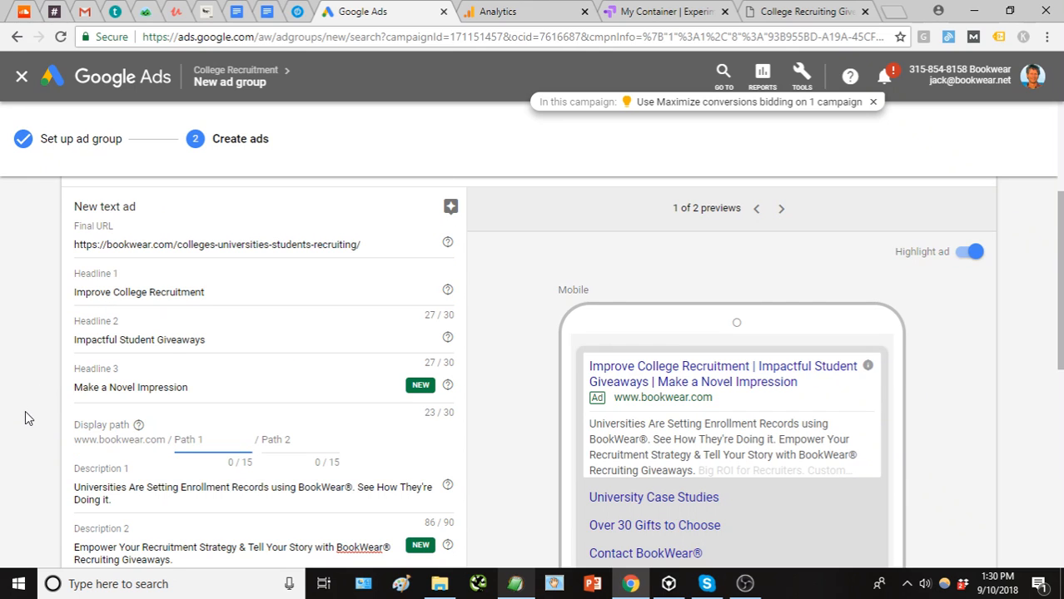
pyautogui.write('college-rec')
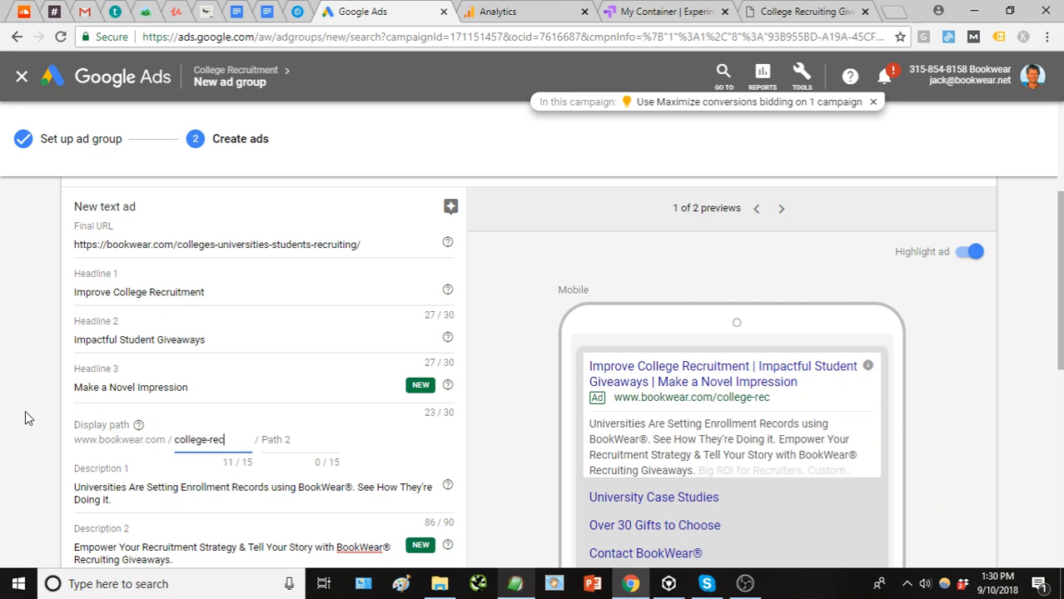
pyautogui.write('ruiti')
pyautogui.press('BackSpace')
pyautogui.press('BackSpace')
pyautogui.press('BackSpace')
pyautogui.press('BackSpace')
pyautogui.press('BackSpace')
pyautogui.press('BackSpace')
pyautogui.press('BackSpace')
pyautogui.press('BackSpace')
pyautogui.write('s')
# Finish the second text ad and duplicate it as the basis for a third ad
pyautogui.scroll(-2, 295, 465)
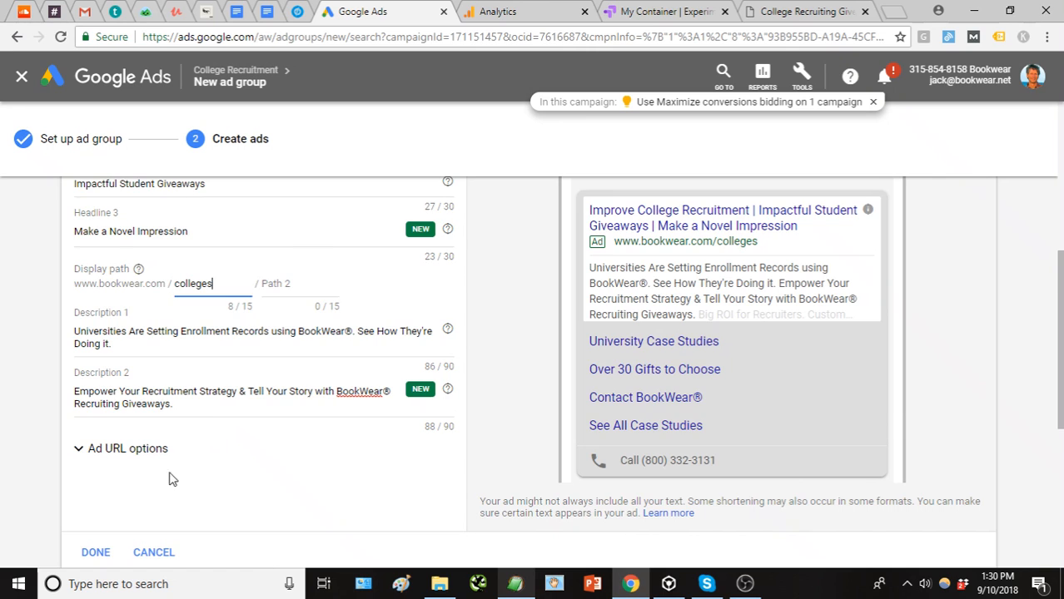
pyautogui.scroll(-1, 171, 480)
pyautogui.click(95, 475)
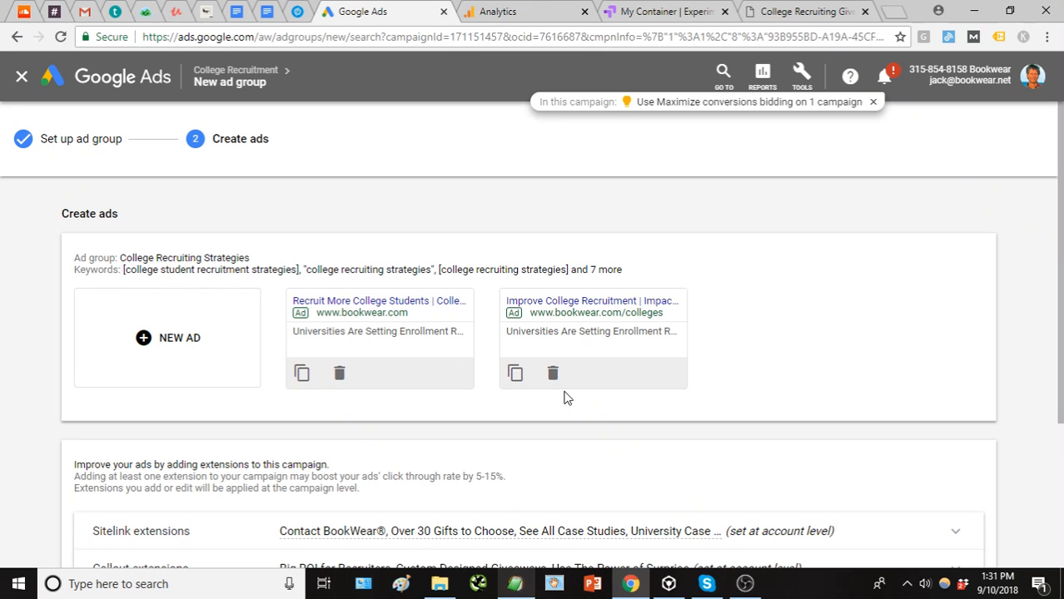
pyautogui.click(513, 373)
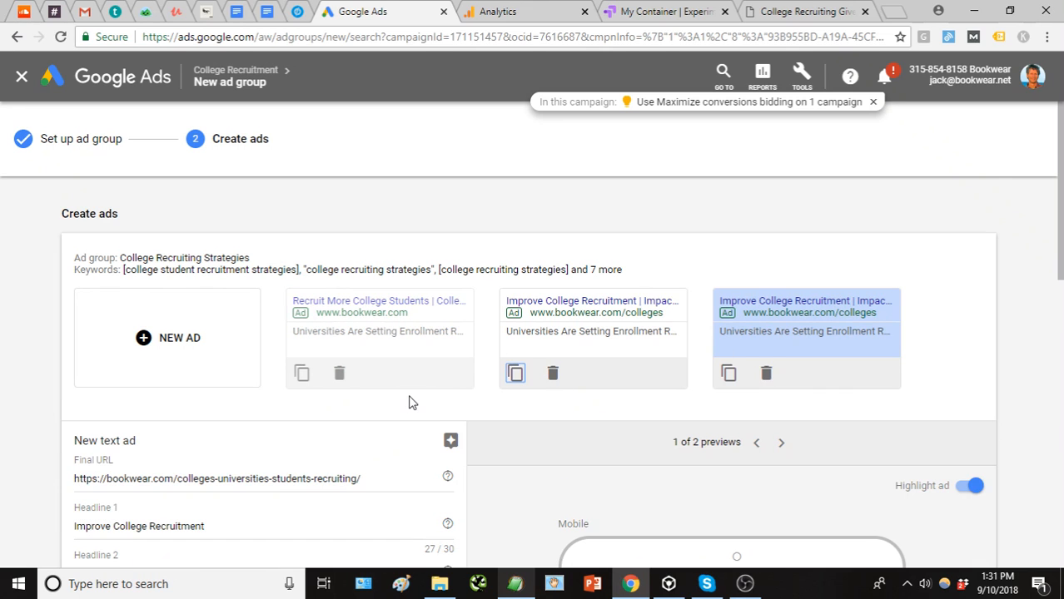
# Swap the third ad's first two headlines, making Headline 1 "Impactful Student Giveaways" and Headline 2 "Improve College Recruitment"
pyautogui.scroll(-2, 409, 403)
pyautogui.click(208, 419)
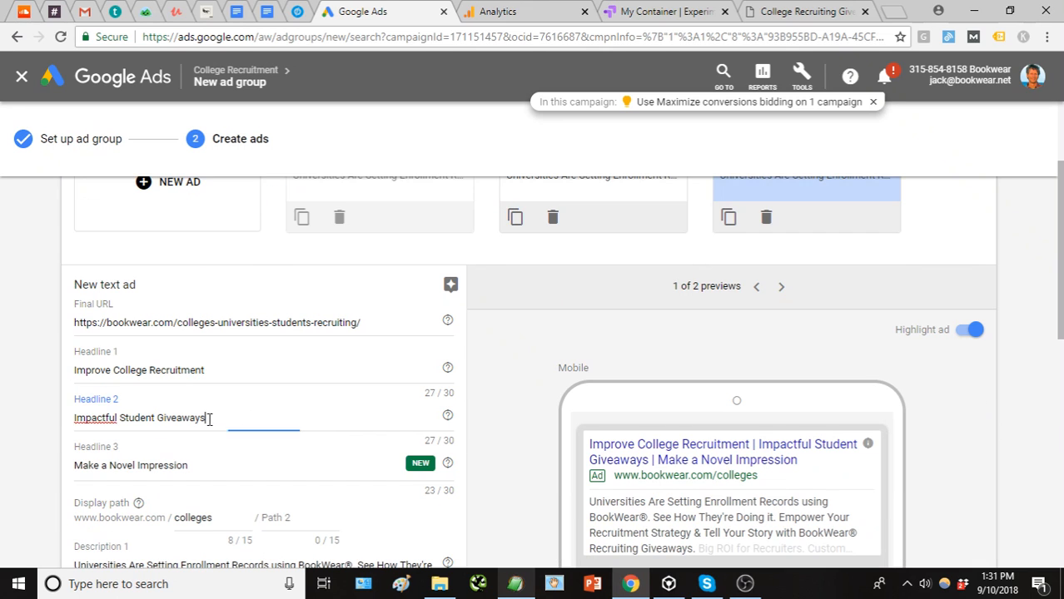
pyautogui.moveTo(208, 419); pyautogui.dragTo(73, 421)
pyautogui.click(150, 421)
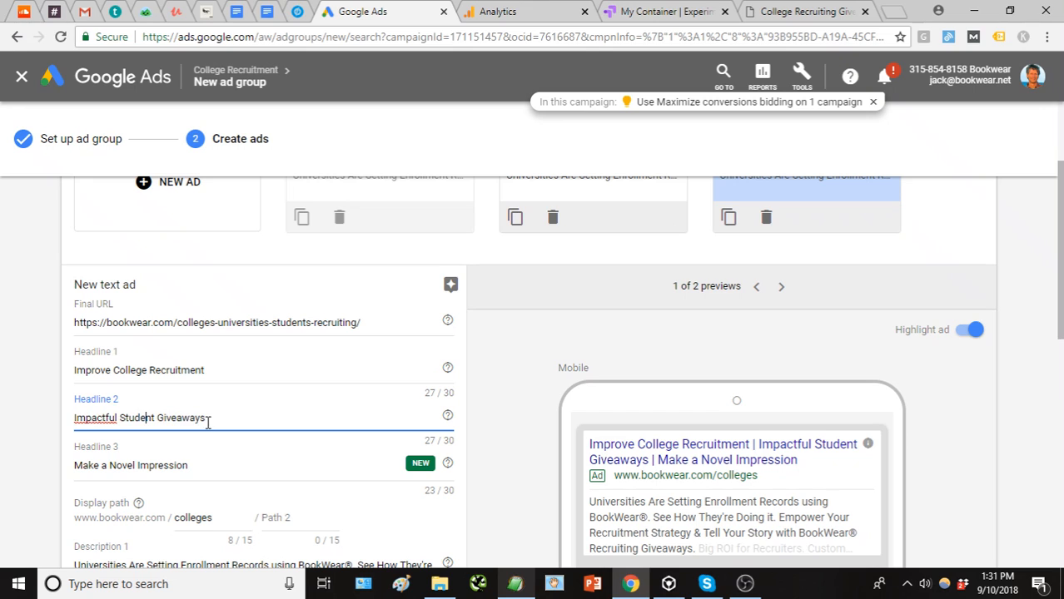
pyautogui.moveTo(208, 422); pyautogui.dragTo(5, 428)
pyautogui.hotkey('ctrl', 'x')
pyautogui.click(214, 372)
pyautogui.moveTo(213, 372); pyautogui.dragTo(85, 419)
pyautogui.click(99, 373)
pyautogui.hotkey('ctrl', 'v')
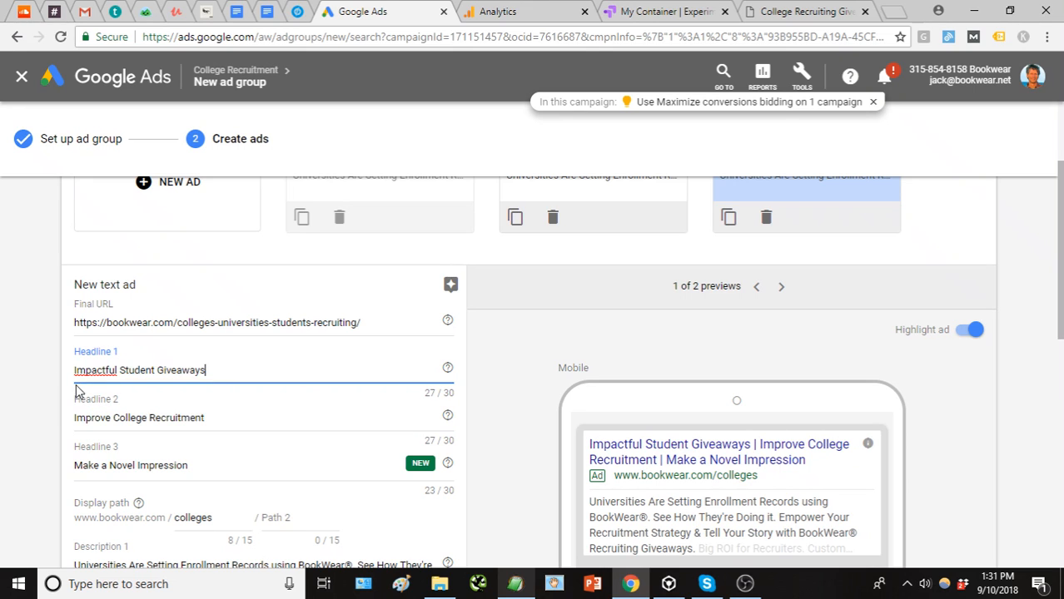
pyautogui.click(51, 388)
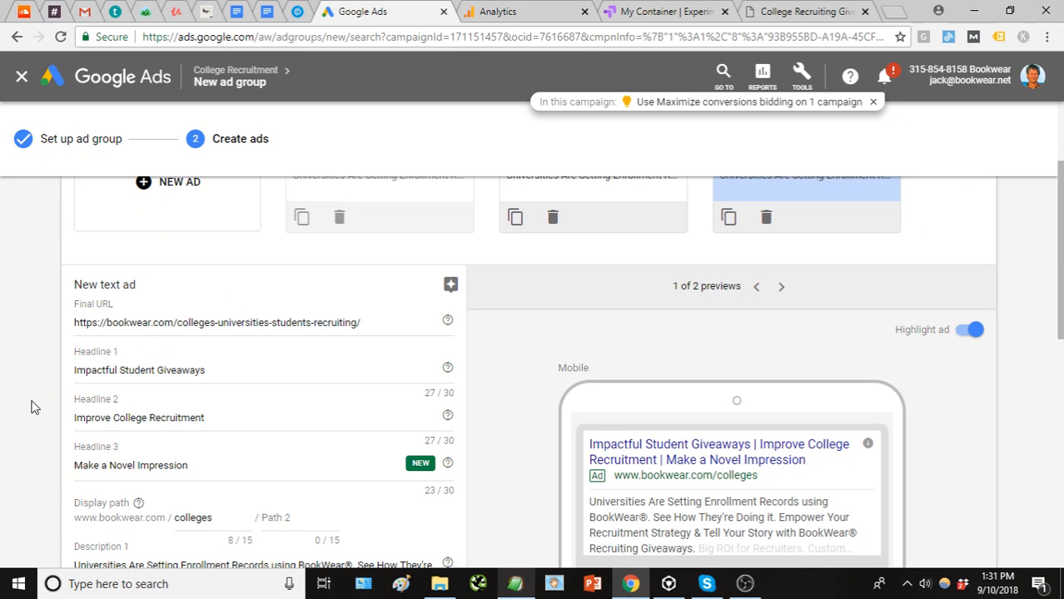
# Check the third ad's fields and finish it
pyautogui.scroll(1, 31, 407)
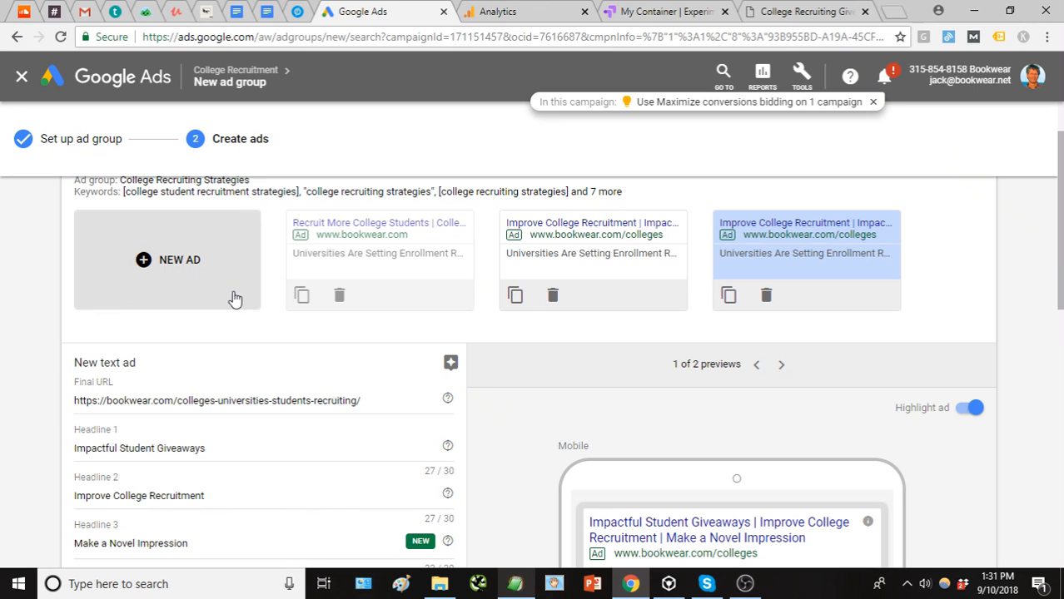
pyautogui.scroll(-2, 19, 371)
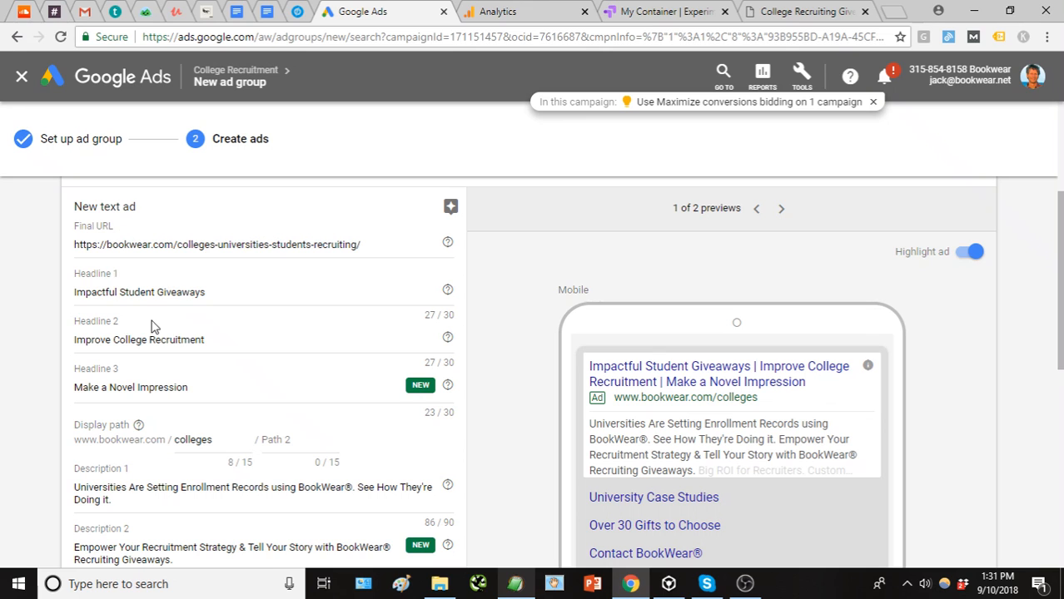
pyautogui.scroll(-1, 225, 379)
pyautogui.scroll(-2, 225, 379)
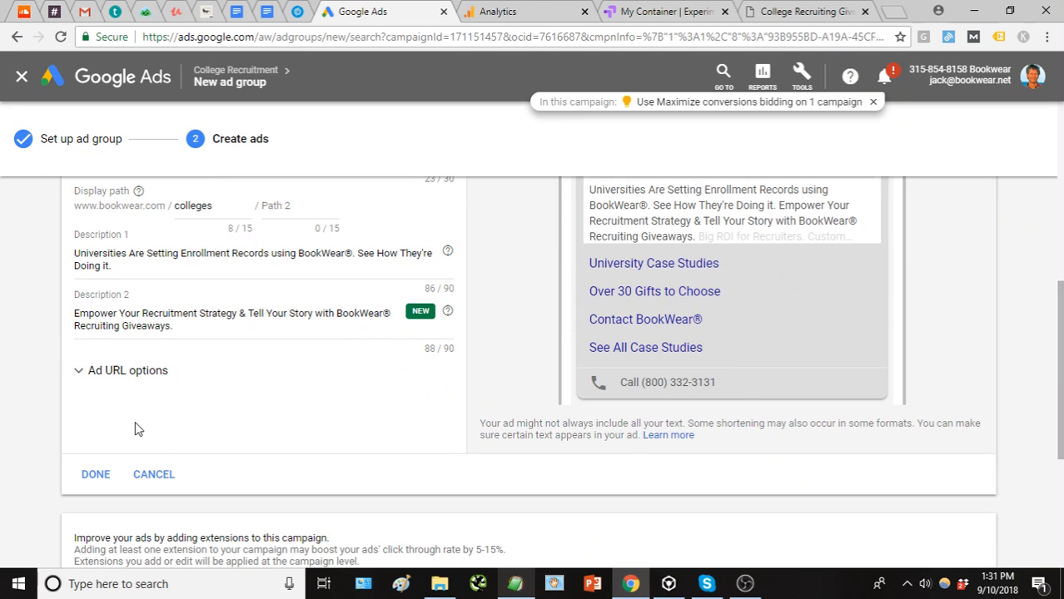
pyautogui.click(96, 473)
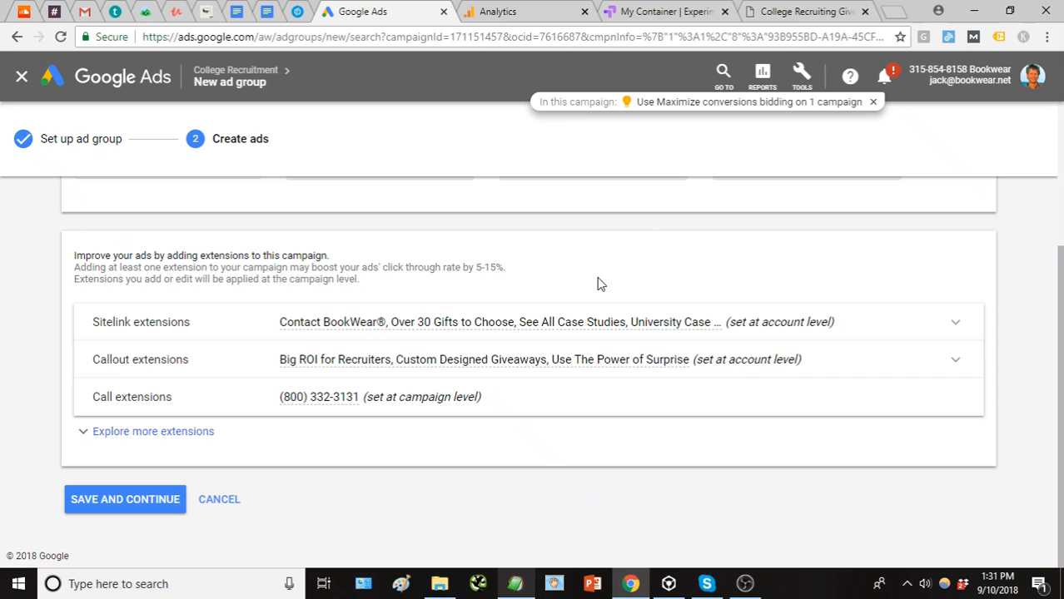
pyautogui.scroll(1, 649, 229)
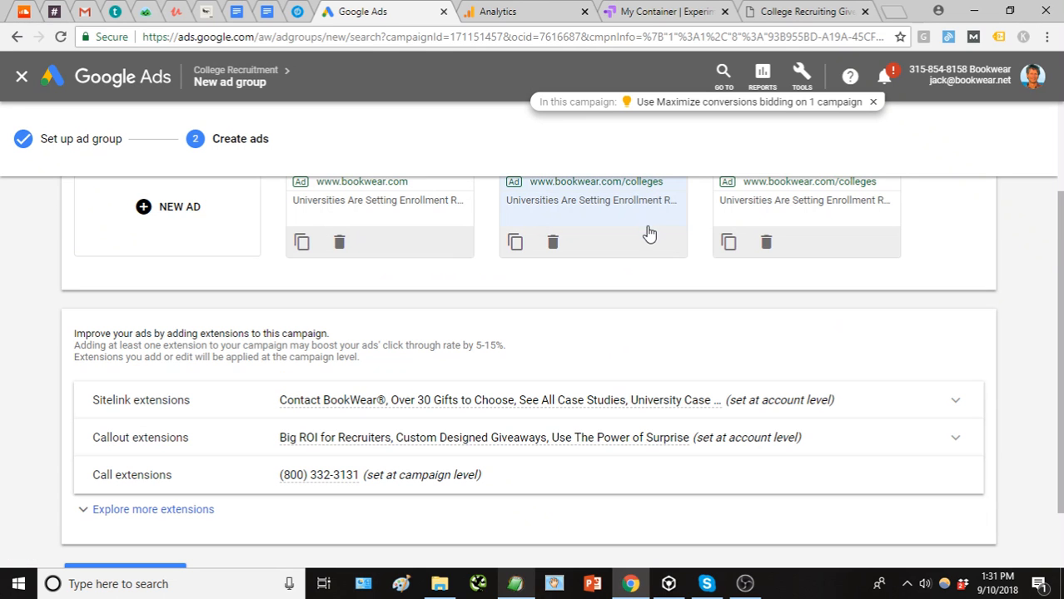
pyautogui.scroll(1, 649, 233)
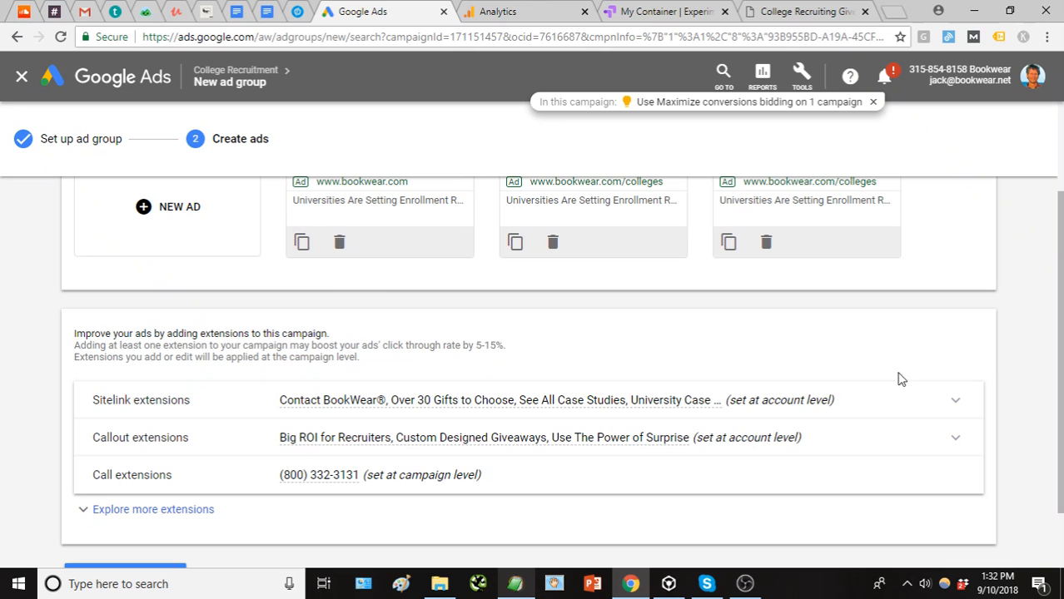
# Switch the sitelink extensions to selecting and creating campaign-level ones, and review the available sitelinks
pyautogui.click(940, 399)
pyautogui.scroll(-1, 838, 381)
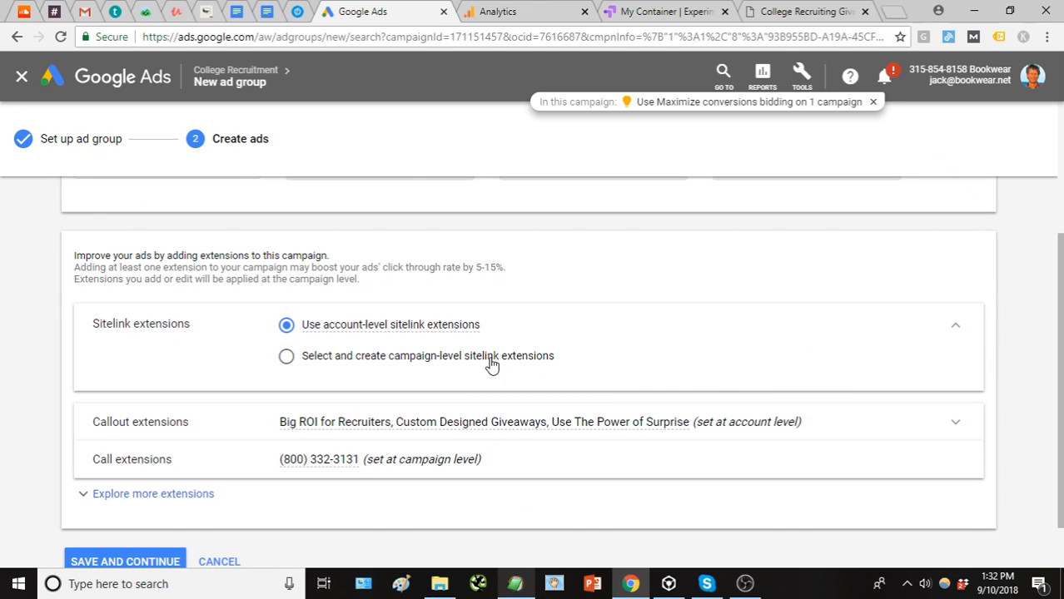
pyautogui.click(405, 364)
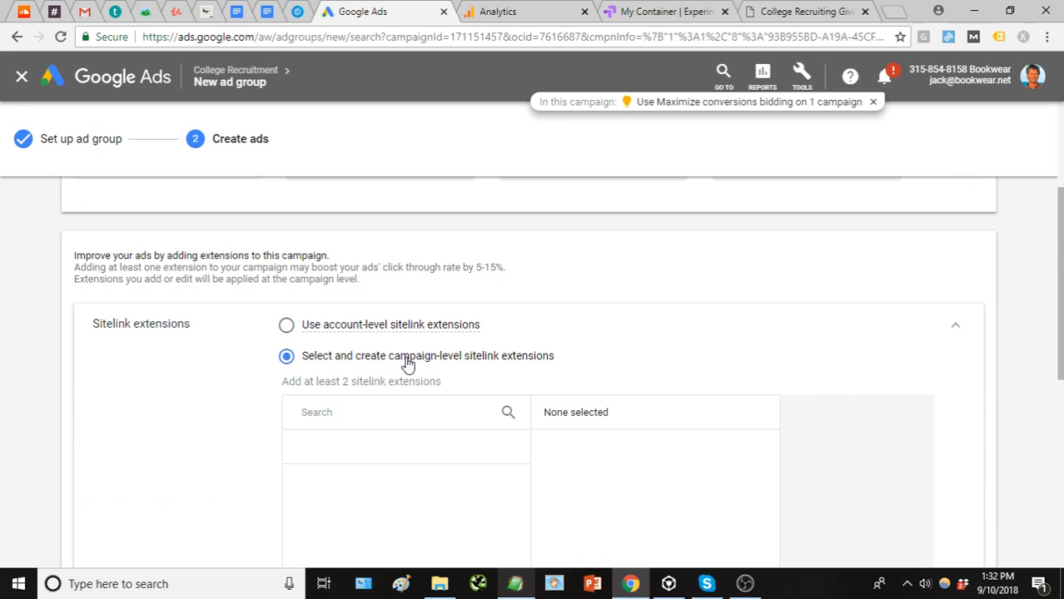
pyautogui.scroll(-2, 535, 361)
pyautogui.scroll(2, 500, 354)
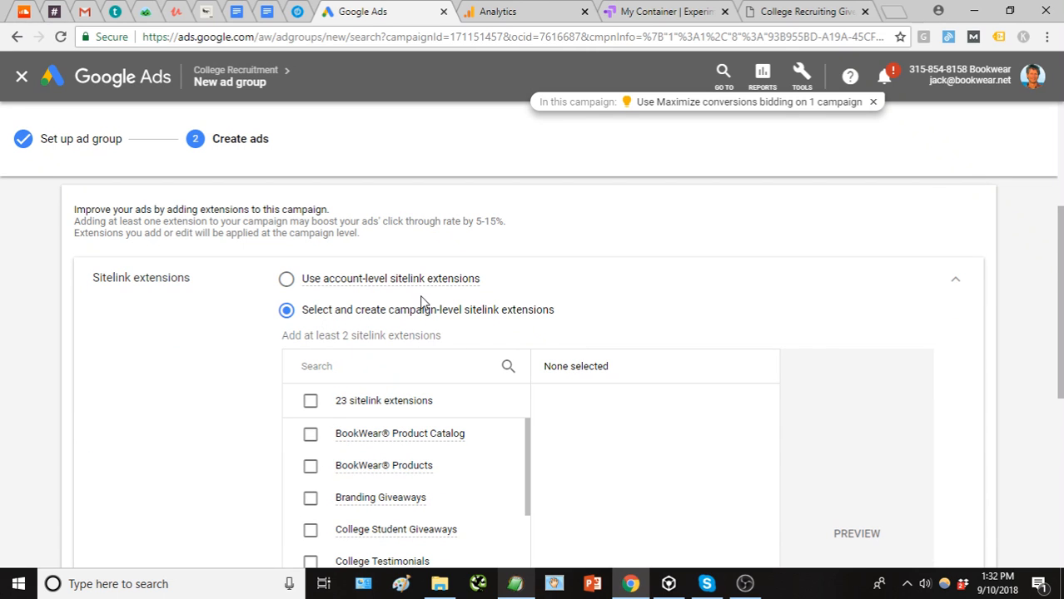
pyautogui.scroll(-4, 415, 306)
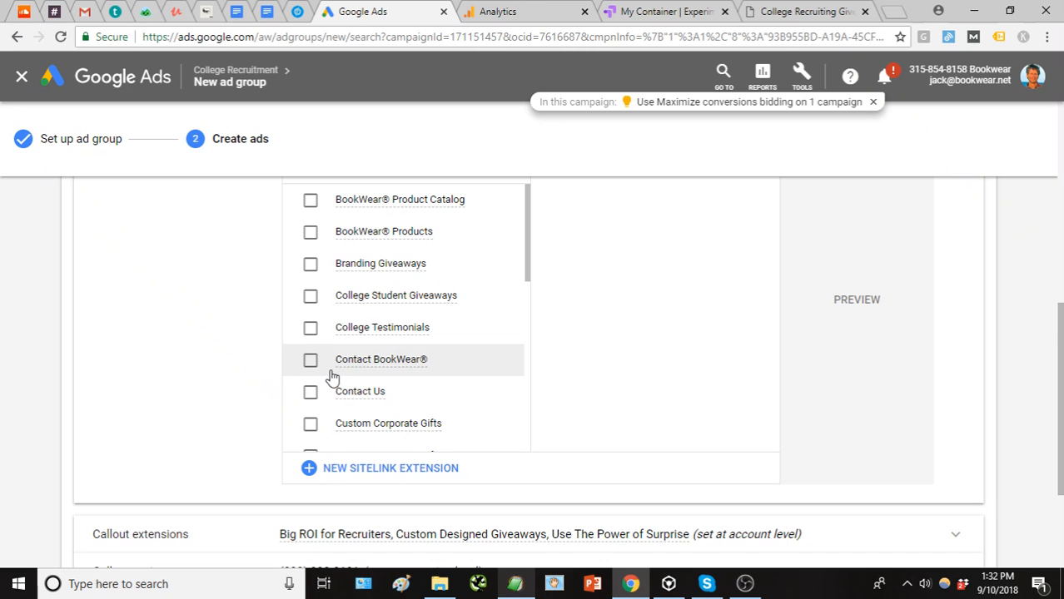
pyautogui.scroll(-1, 217, 376)
pyautogui.scroll(1, 225, 376)
pyautogui.scroll(3, 241, 377)
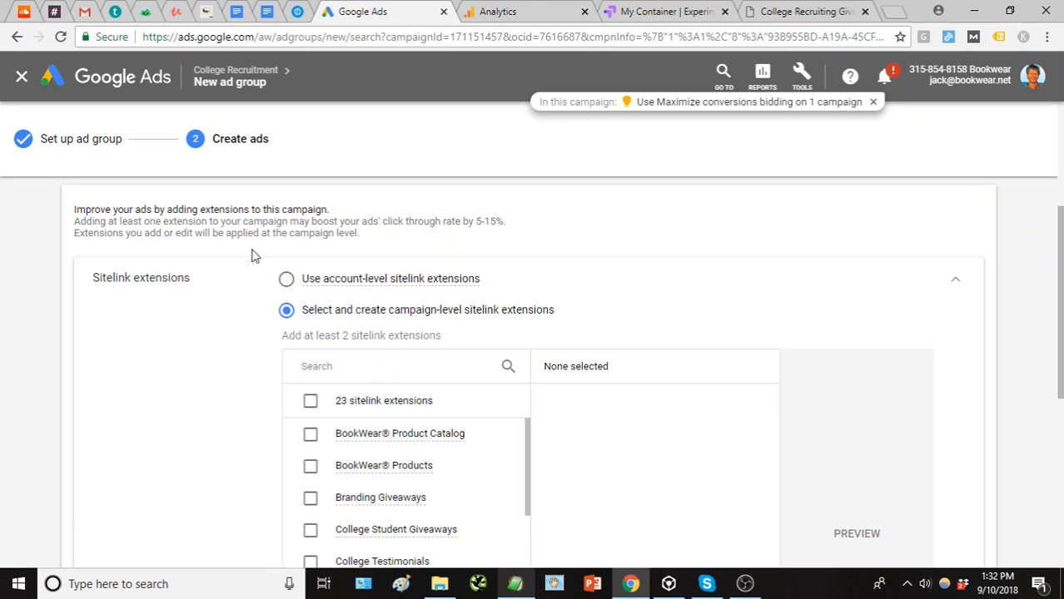
pyautogui.scroll(-2, 246, 249)
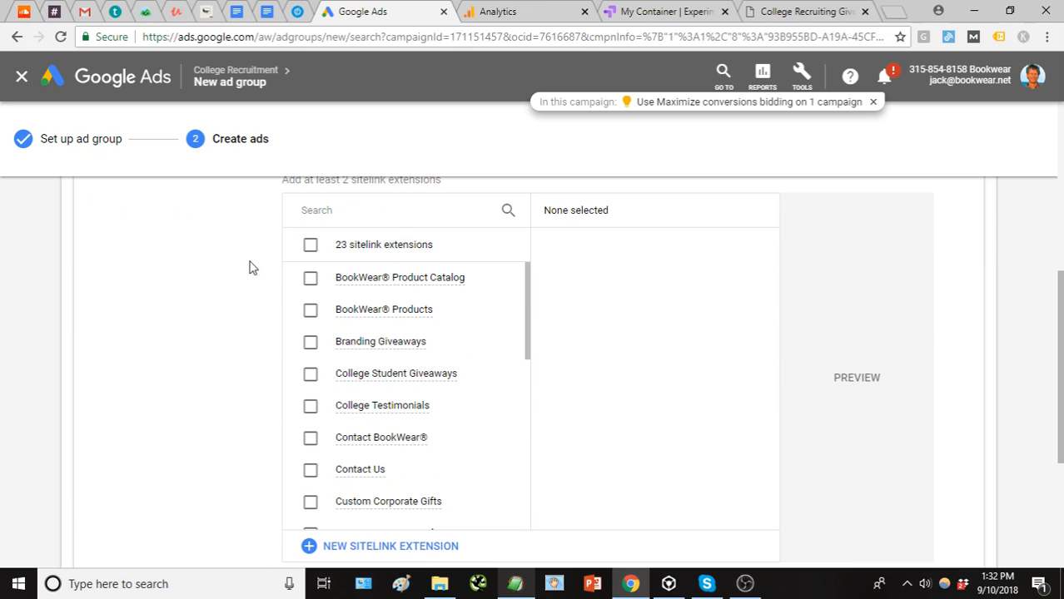
# Start a new sitelink extension and set its text to "All College Case Studies", copied from the EditPad Pro notes
pyautogui.click(373, 548)
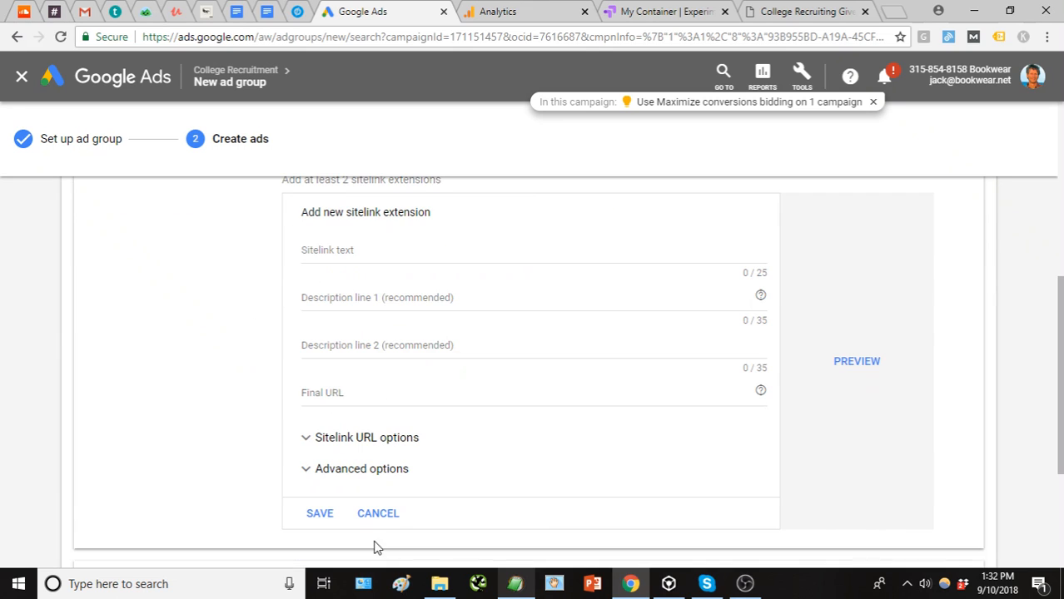
pyautogui.click(527, 593)
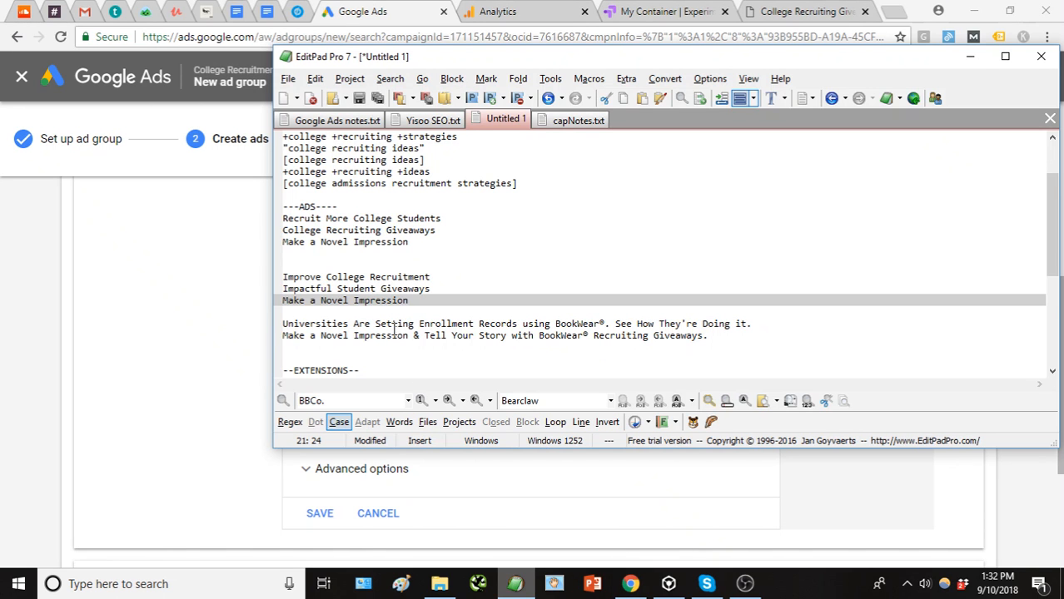
pyautogui.scroll(-2, 396, 332)
pyautogui.scroll(-2, 446, 325)
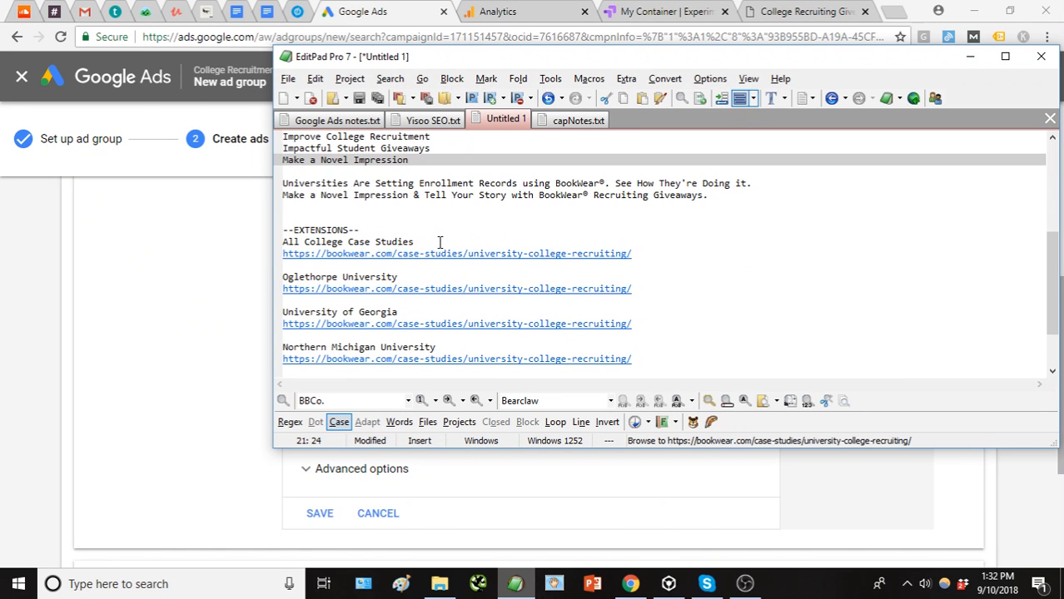
pyautogui.moveTo(440, 242); pyautogui.dragTo(282, 242)
pyautogui.hotkey('ctrl', 'c')
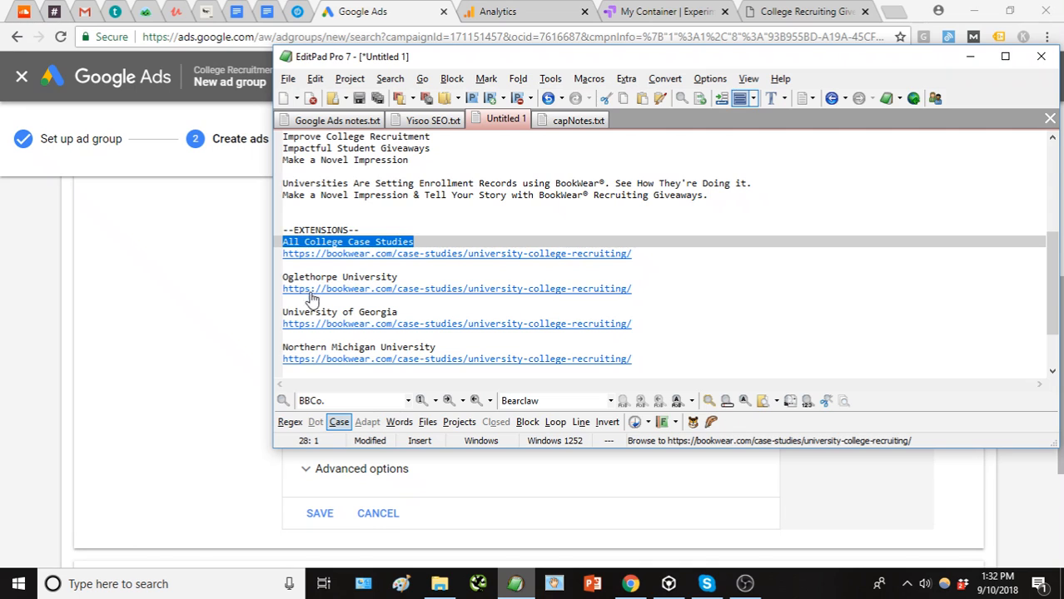
pyautogui.click(641, 253)
pyautogui.click(139, 289)
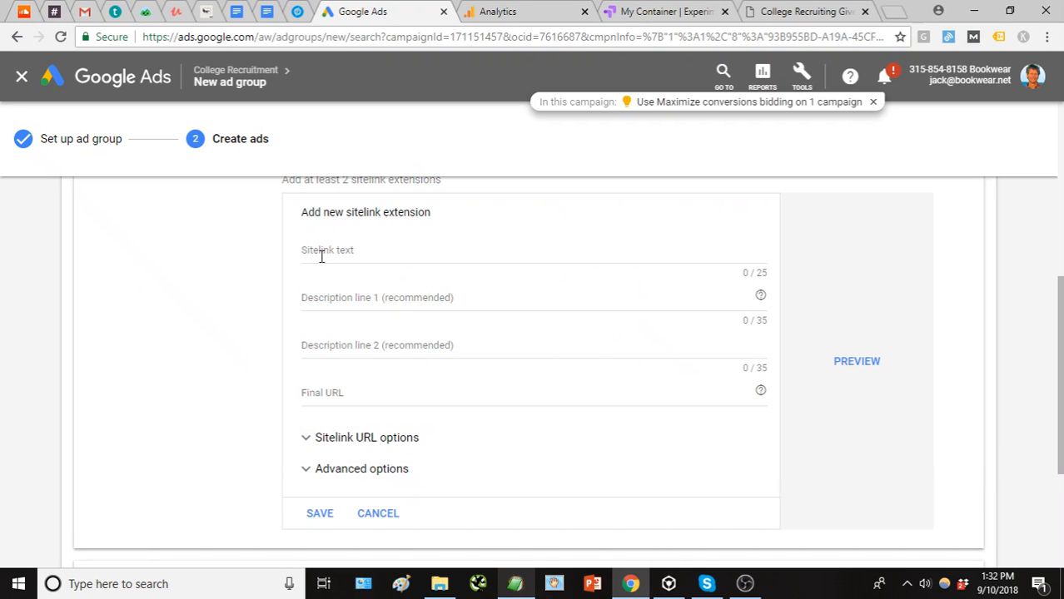
pyautogui.click(321, 257)
pyautogui.hotkey('ctrl', 'v')
pyautogui.click(516, 583)
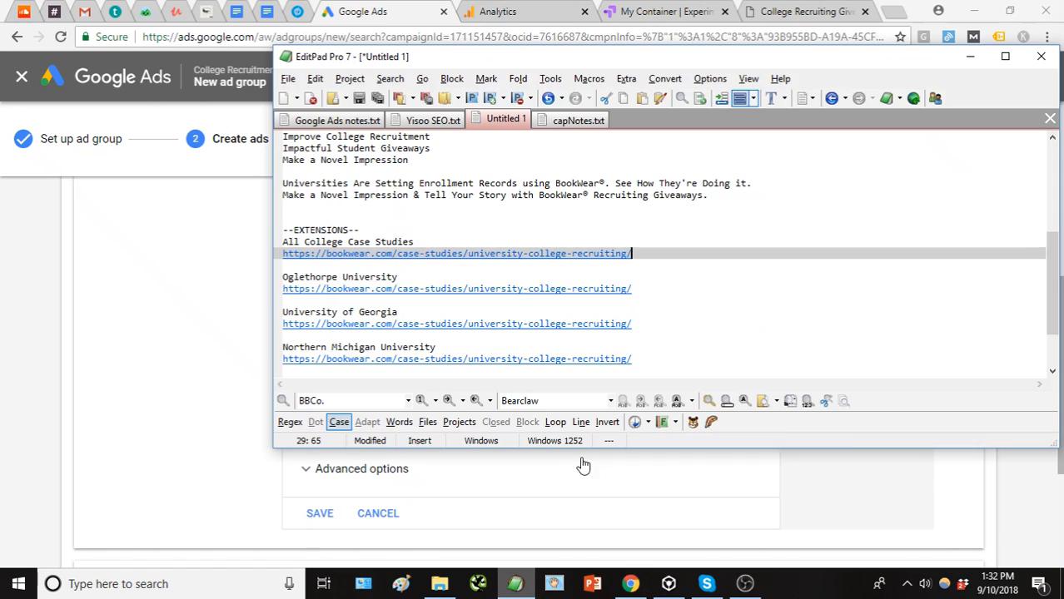
pyautogui.click(123, 351)
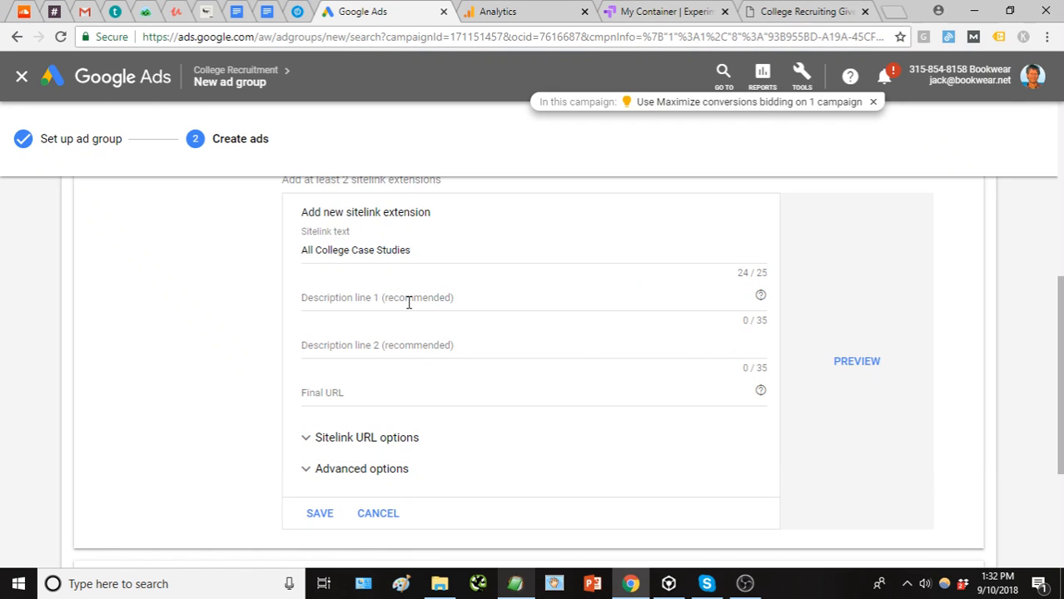
pyautogui.click(409, 303)
pyautogui.click(382, 392)
pyautogui.write('https://bookwear.com/case-studies/university-college-recruiting/')
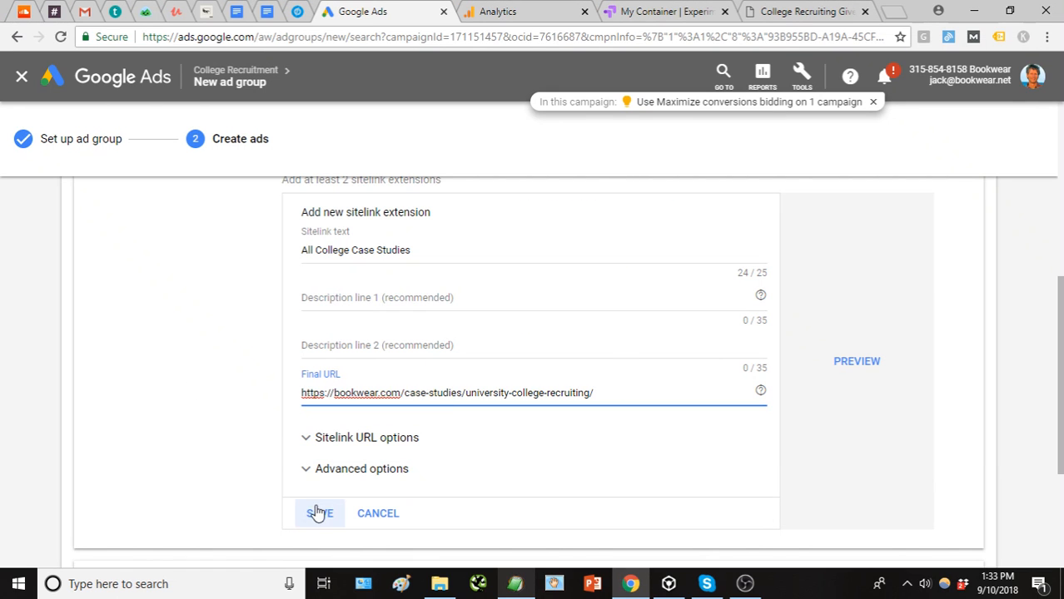
pyautogui.click(317, 513)
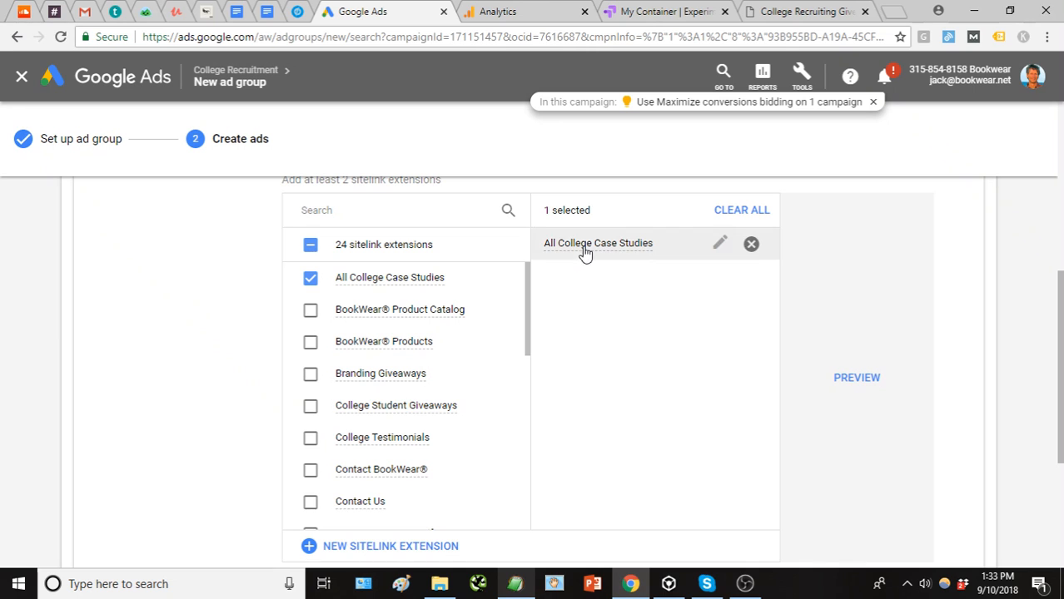
# Start another sitelink extension and set its text to "Oglethorpe University", copied from the EditPad Pro notes
pyautogui.scroll(-1, 379, 511)
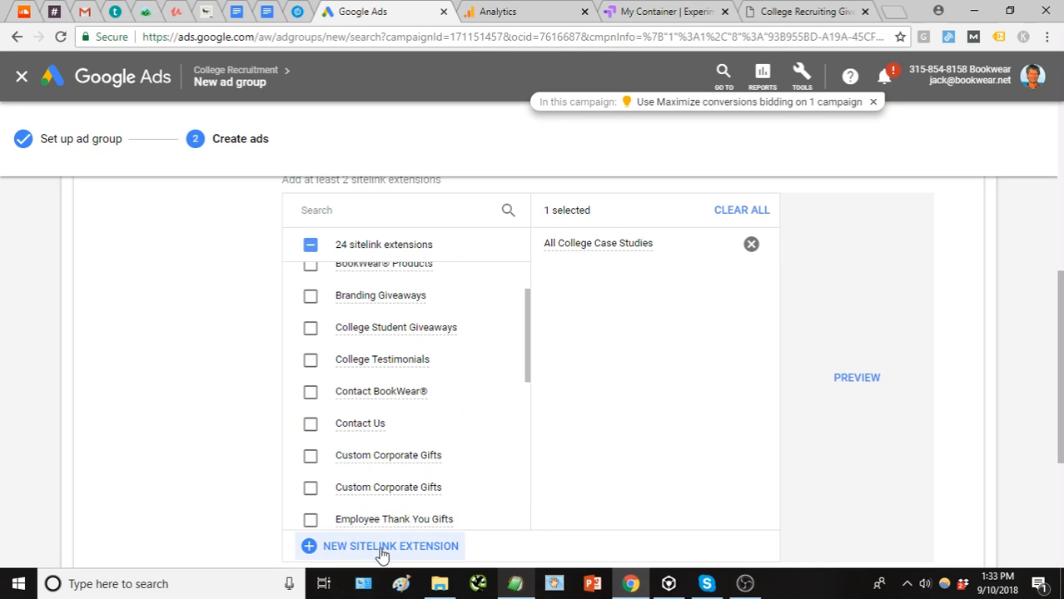
pyautogui.click(382, 550)
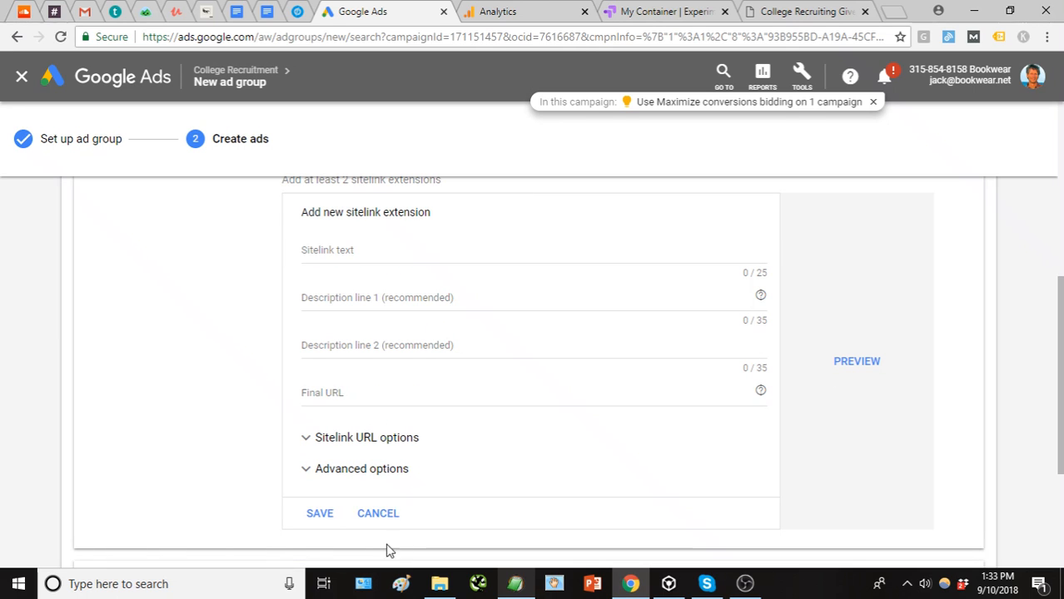
pyautogui.click(523, 583)
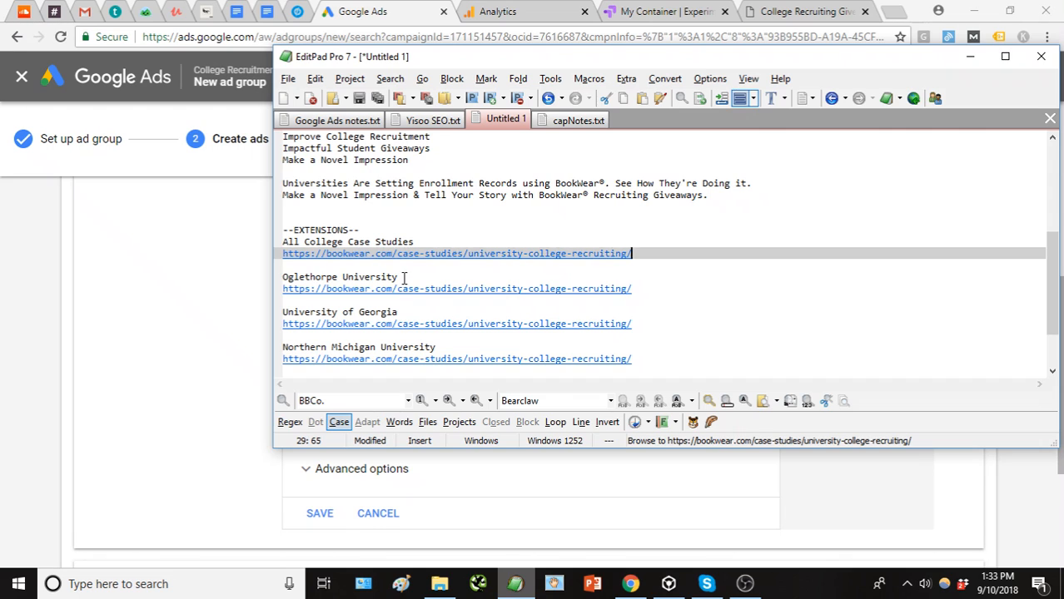
pyautogui.moveTo(409, 277); pyautogui.dragTo(263, 278)
pyautogui.hotkey('ctrl', 'c')
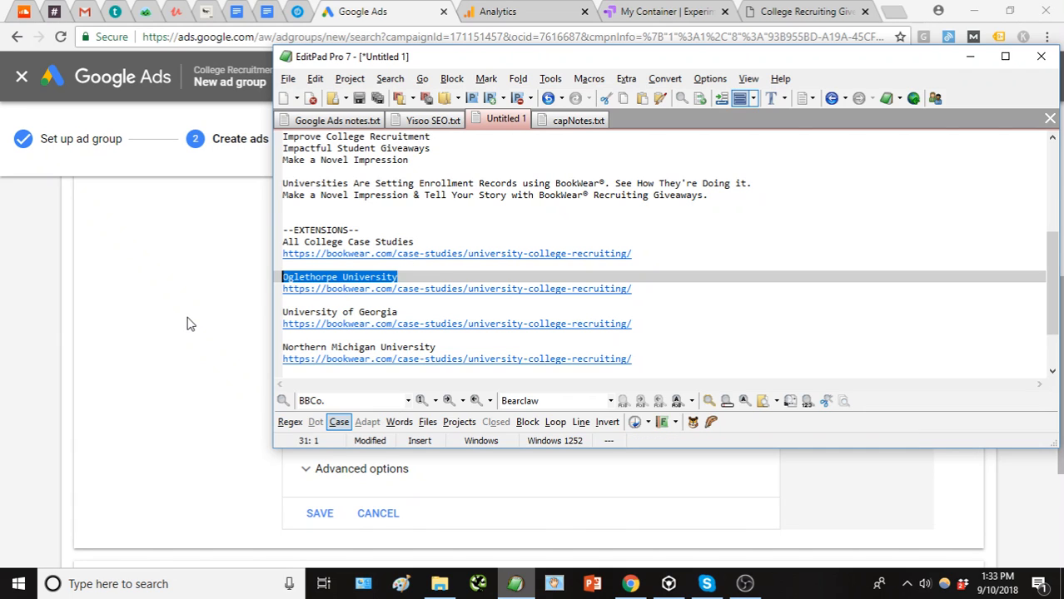
pyautogui.click(227, 303)
pyautogui.click(373, 261)
pyautogui.hotkey('ctrl', 'v')
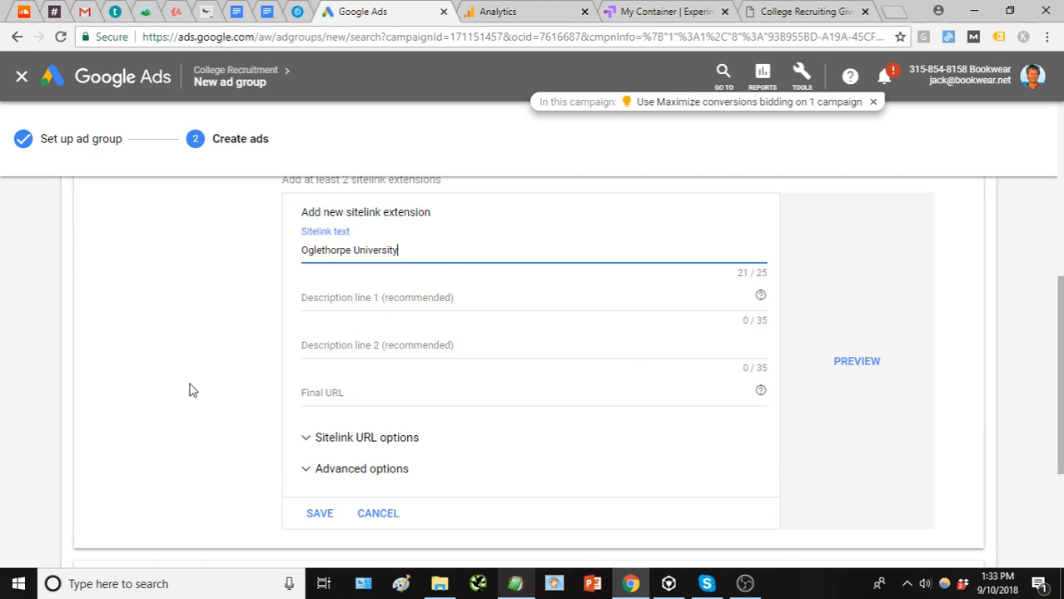
pyautogui.click(526, 589)
pyautogui.tripleClick(643, 286)
pyautogui.hotkey('ctrl', 'c')
pyautogui.click(107, 313)
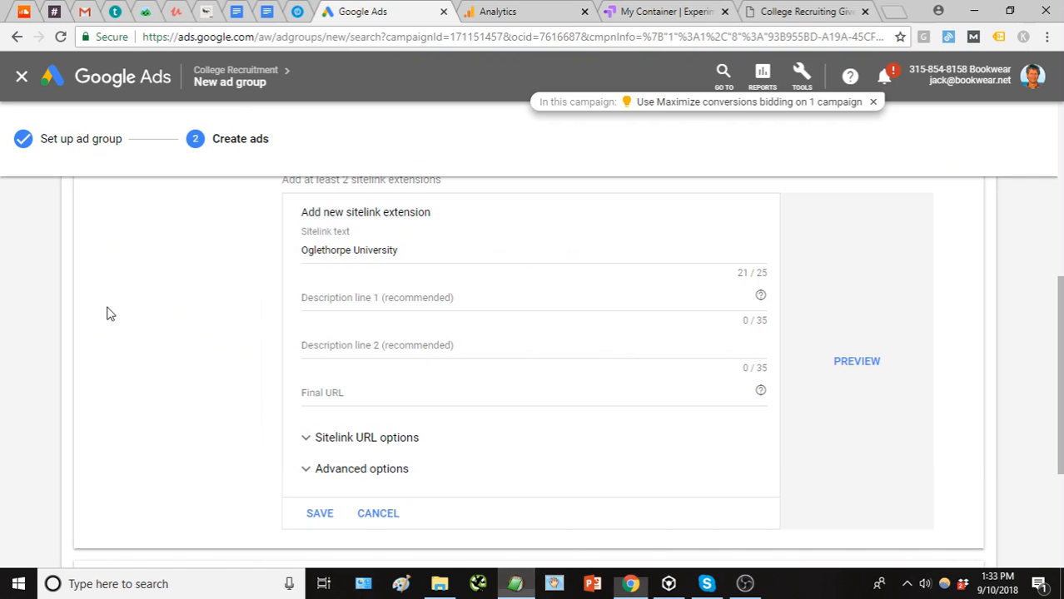
pyautogui.click(321, 297)
pyautogui.hotkey('ctrl', 'v')
pyautogui.hotkey('ctrl', 'z')
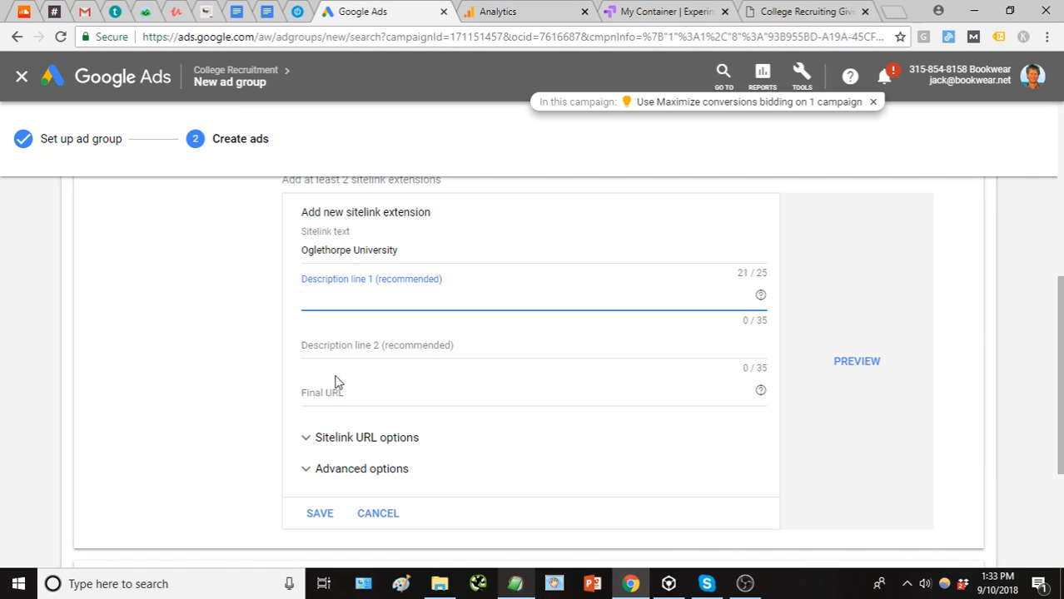
pyautogui.click(339, 389)
pyautogui.hotkey('ctrl', 'v')
pyautogui.click(322, 514)
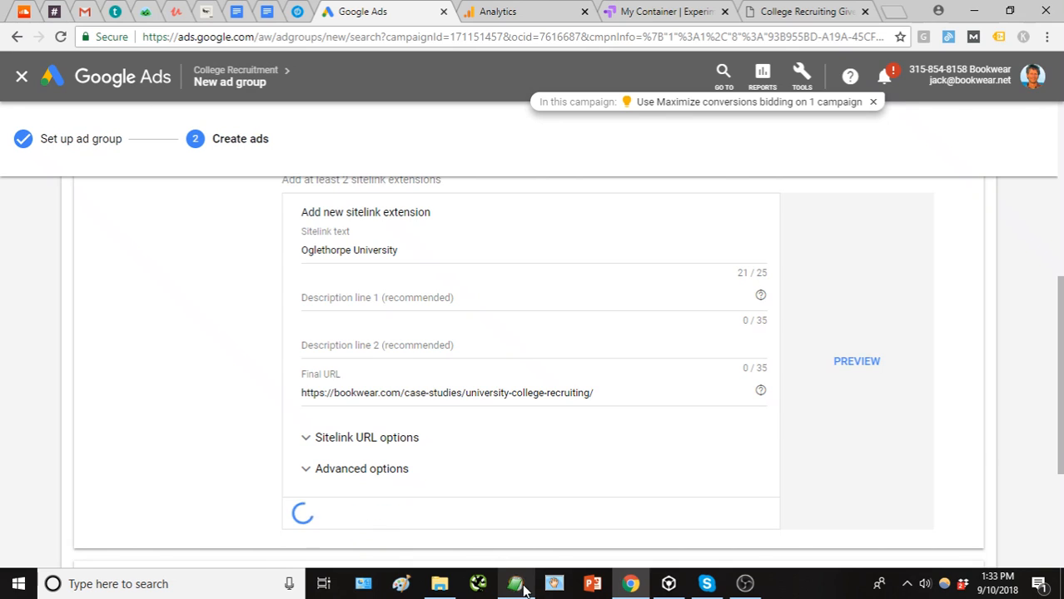
# Start a third sitelink extension and set its text to "University of Georgia", copied from the EditPad Pro notes
pyautogui.click(523, 588)
pyautogui.tripleClick(418, 310)
pyautogui.hotkey('ctrl', 'c')
pyautogui.click(198, 371)
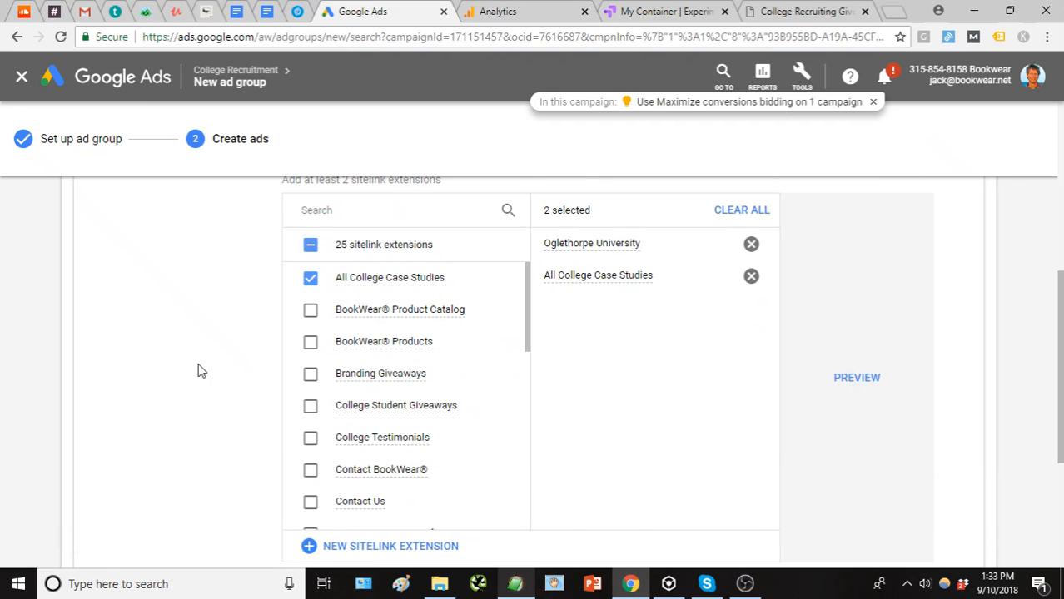
pyautogui.click(369, 468)
pyautogui.click(364, 253)
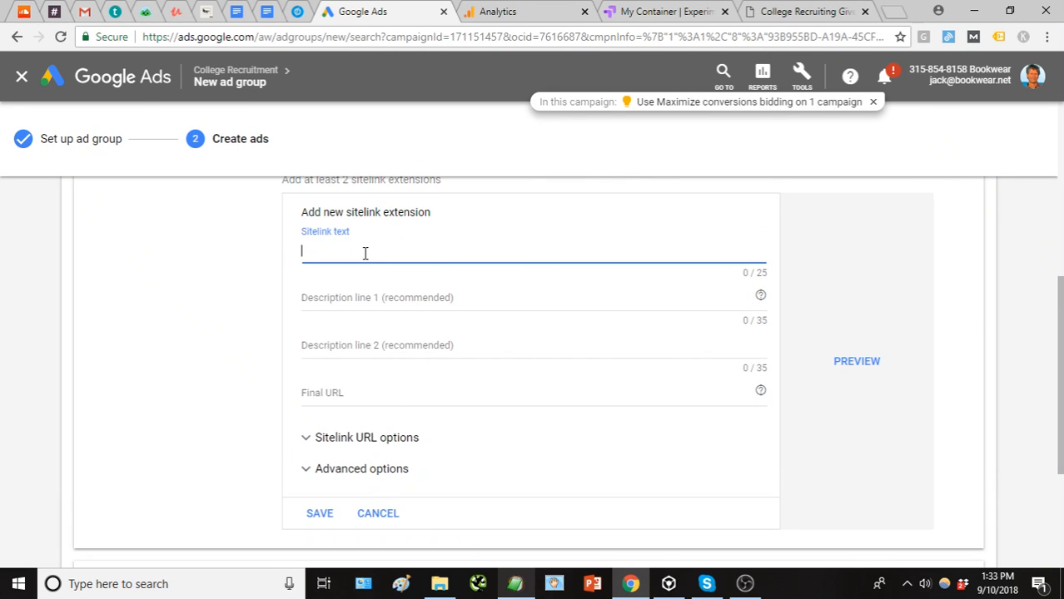
pyautogui.hotkey('ctrl', 'v')
pyautogui.click(522, 581)
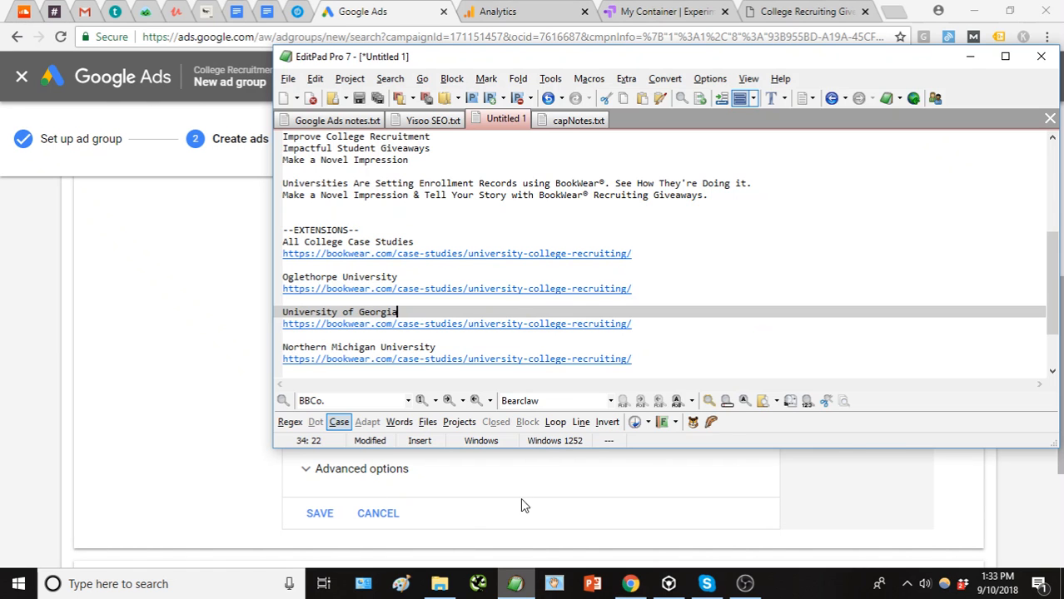
pyautogui.doubleClick(655, 321)
pyautogui.hotkey('ctrl', 'c')
pyautogui.click(151, 366)
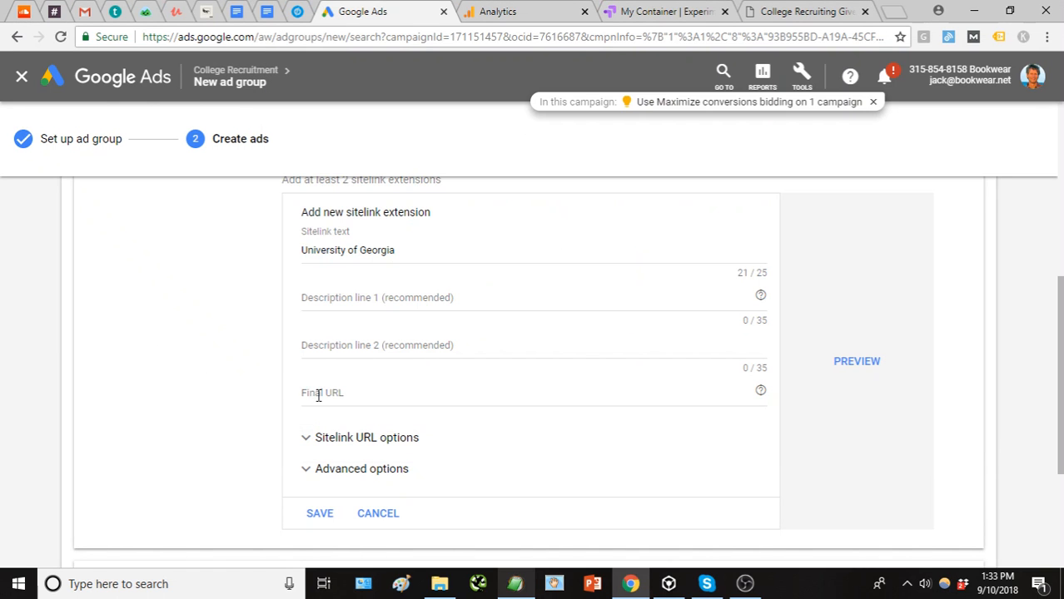
pyautogui.click(304, 392)
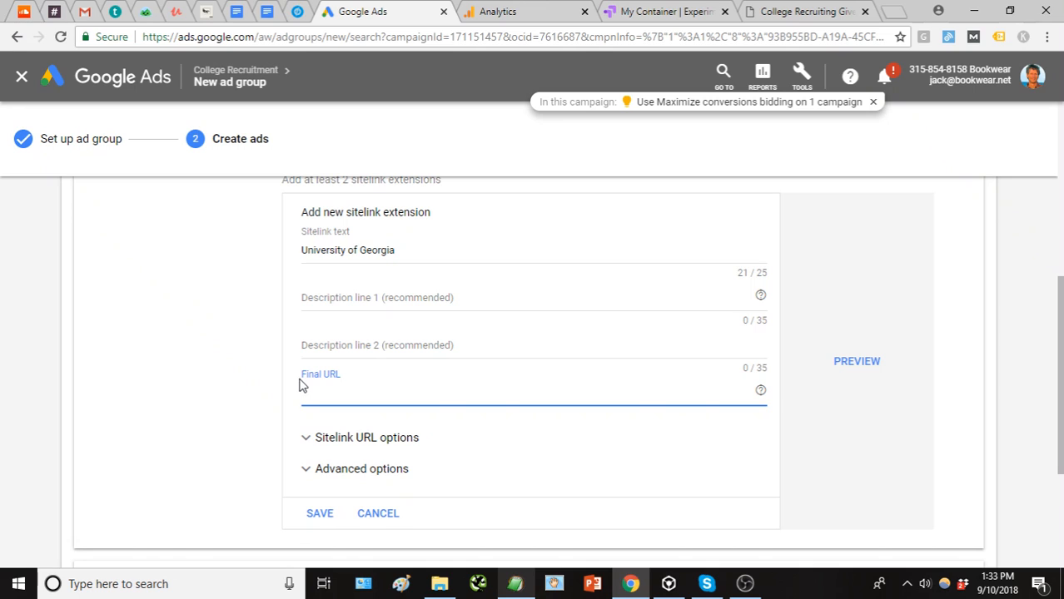
pyautogui.hotkey('ctrl', 'v')
pyautogui.click(263, 375)
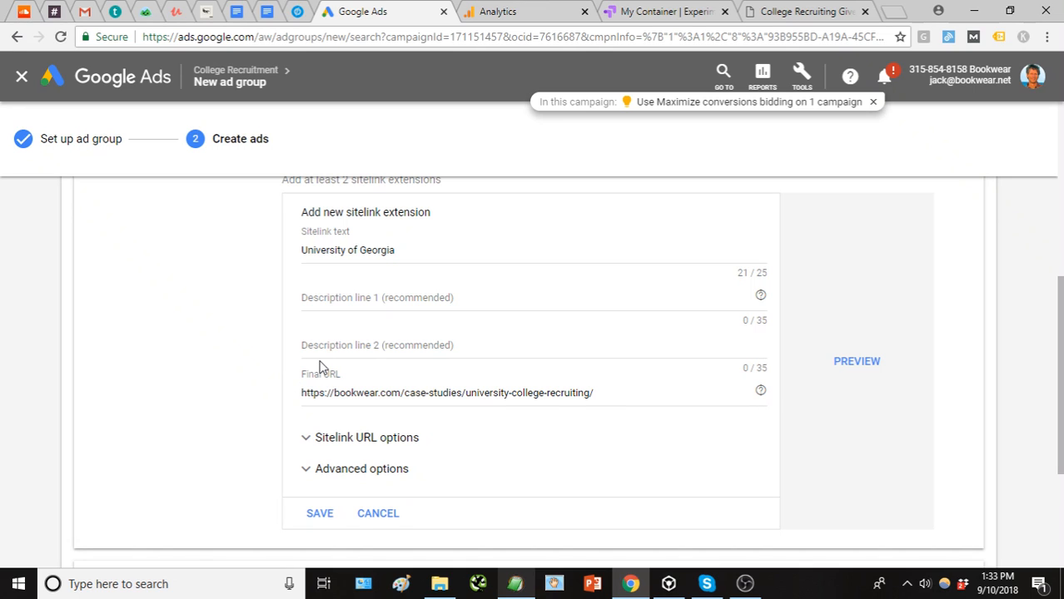
pyautogui.click(321, 511)
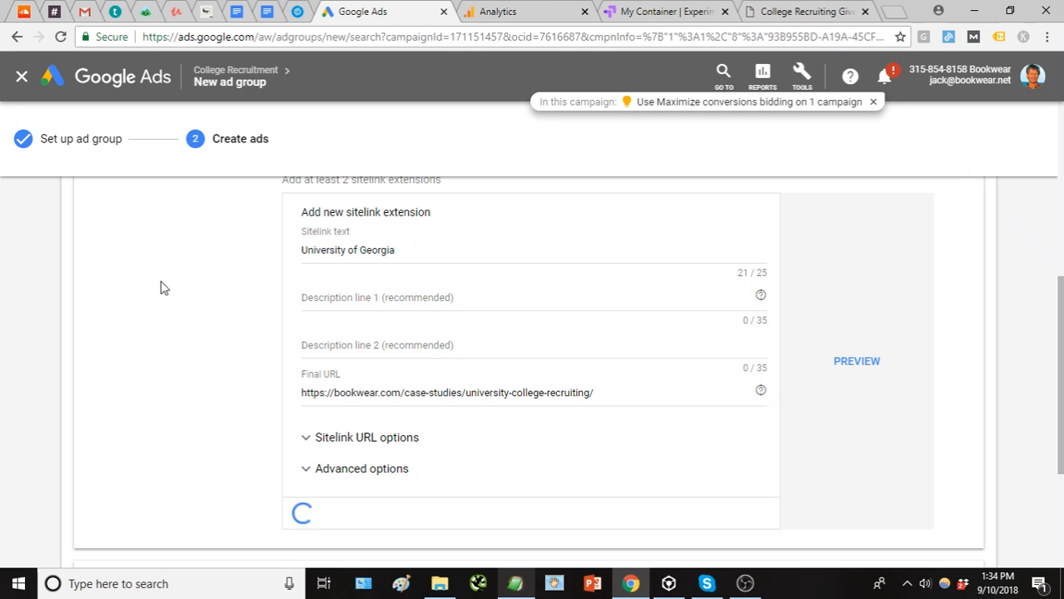
# Start a fourth sitelink extension and enter "Northern Michigan University" from the EditPad Pro notes as its text
pyautogui.click(531, 586)
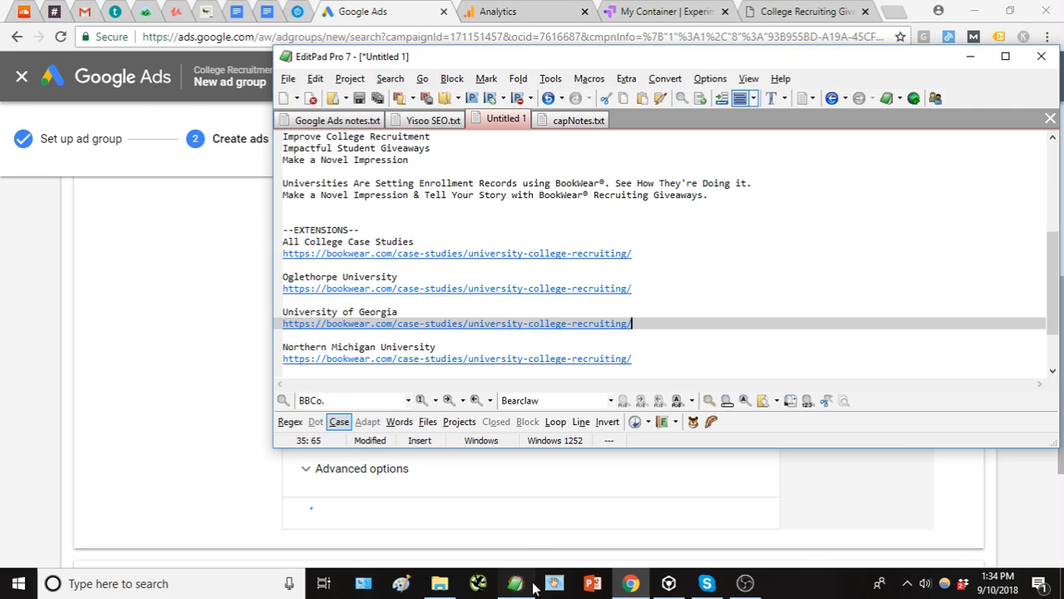
pyautogui.click(466, 359)
pyautogui.click(458, 347)
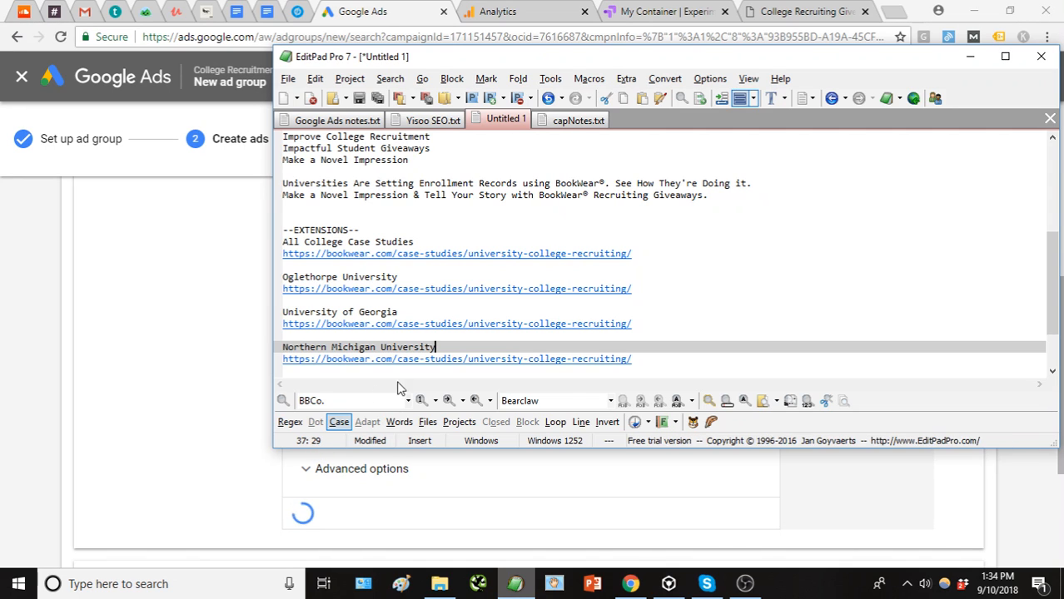
pyautogui.click(198, 432)
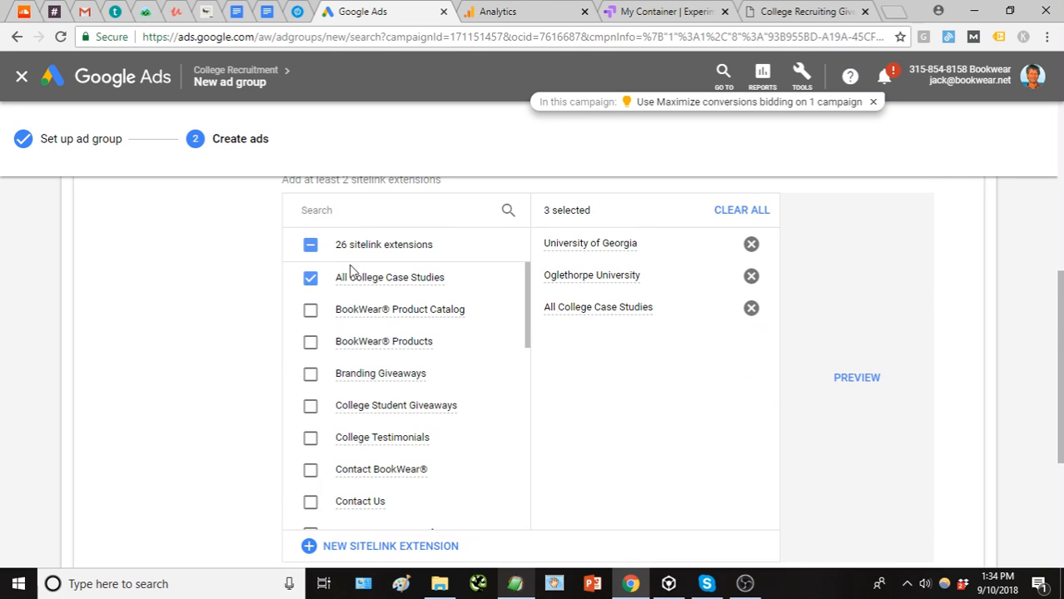
pyautogui.scroll(-2, 220, 452)
pyautogui.click(345, 391)
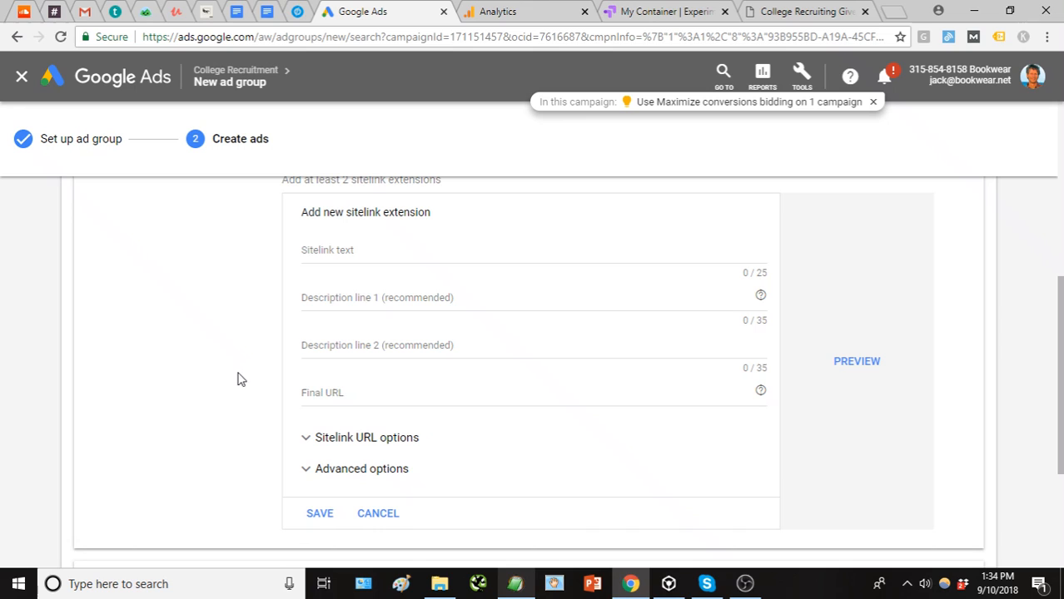
pyautogui.click(354, 252)
pyautogui.write('Northern Michigan University')
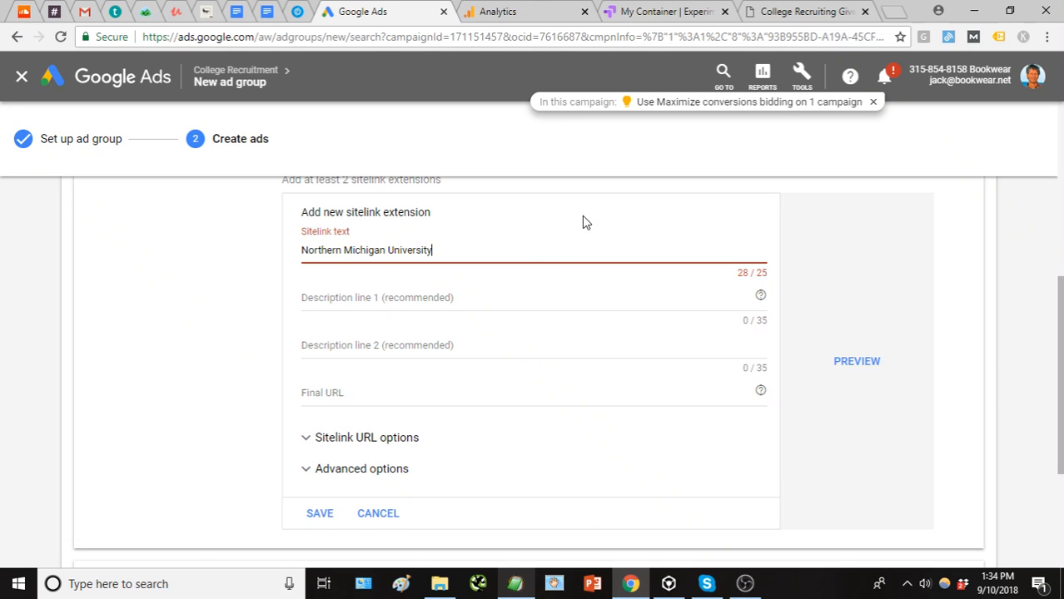
# Shorten the fourth sitelink's text to "Northern Michigan Univ."
pyautogui.press('BackSpace')
pyautogui.press('BackSpace')
pyautogui.press('BackSpace')
pyautogui.press('BackSpace')
pyautogui.press('BackSpace')
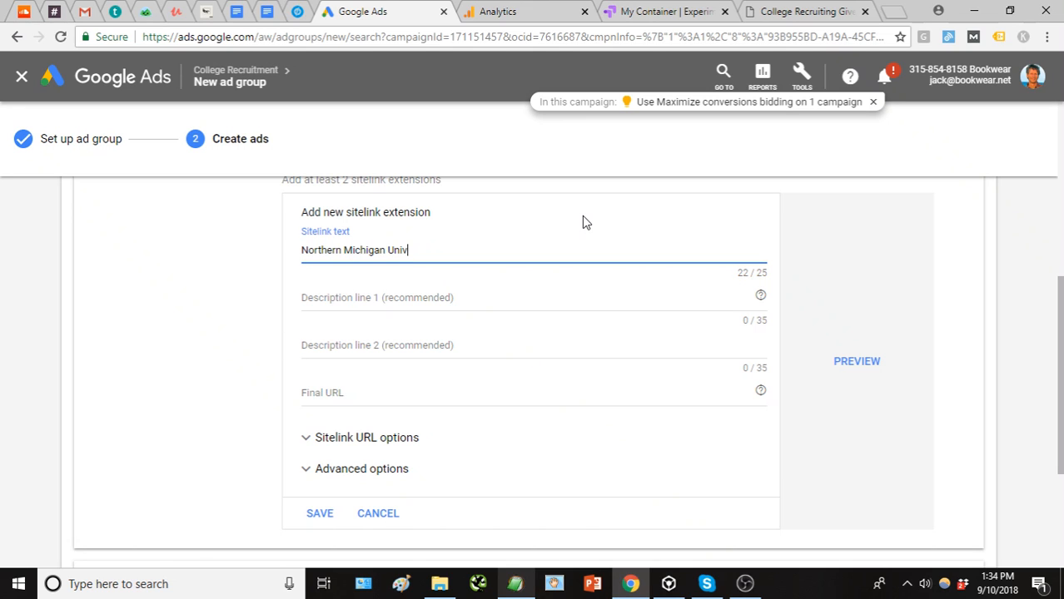
pyautogui.click(92, 323)
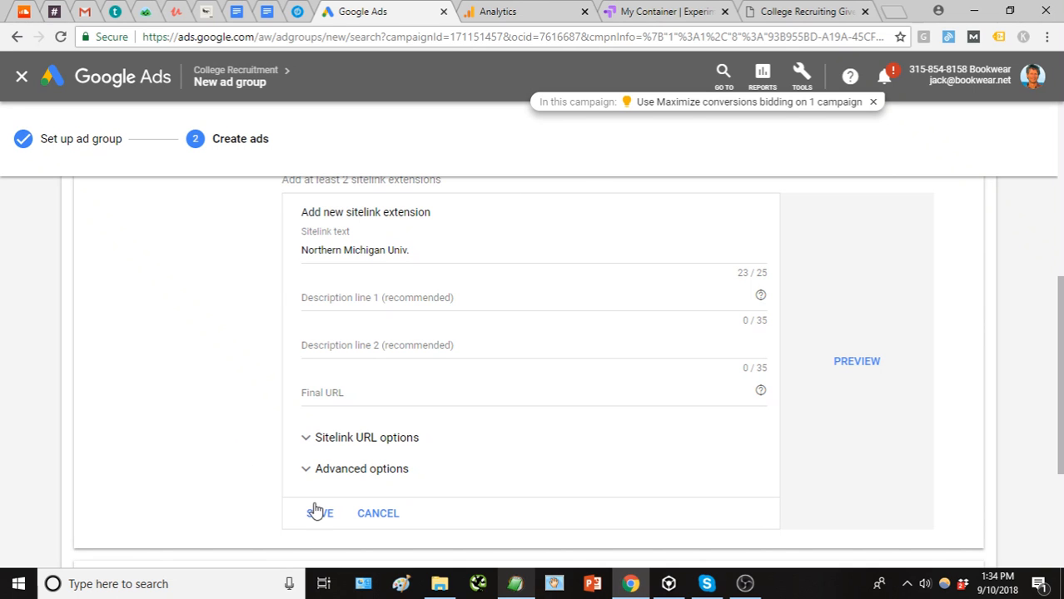
pyautogui.click(525, 589)
pyautogui.moveTo(641, 362); pyautogui.dragTo(171, 375)
pyautogui.hotkey('ctrl', 'c')
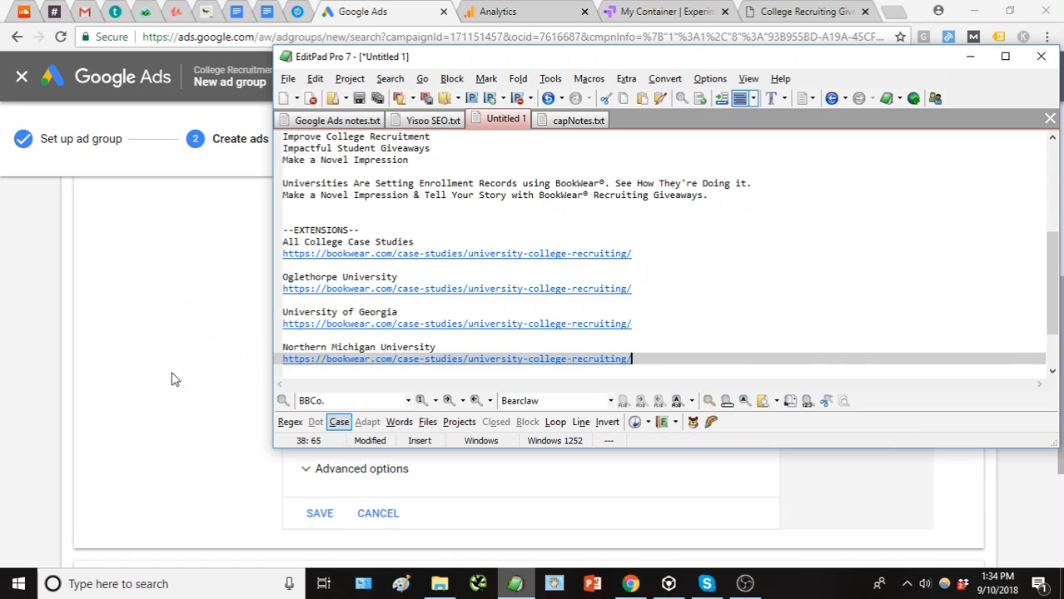
pyautogui.click(256, 372)
pyautogui.click(323, 390)
pyautogui.hotkey('ctrl', 'v')
pyautogui.click(337, 514)
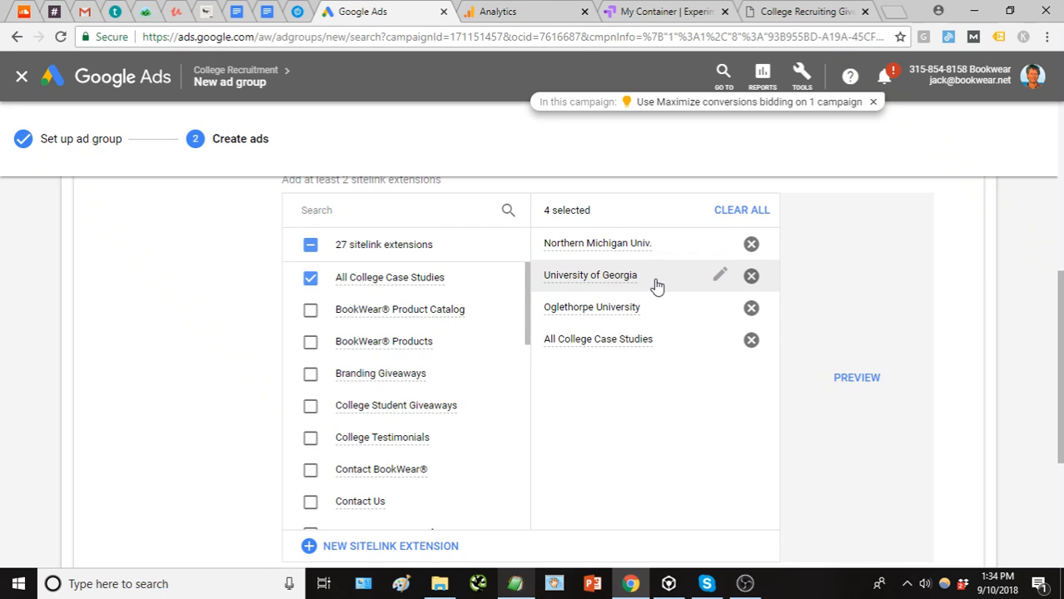
# Open the callout extensions settings below the sitelinks
pyautogui.scroll(-2, 655, 302)
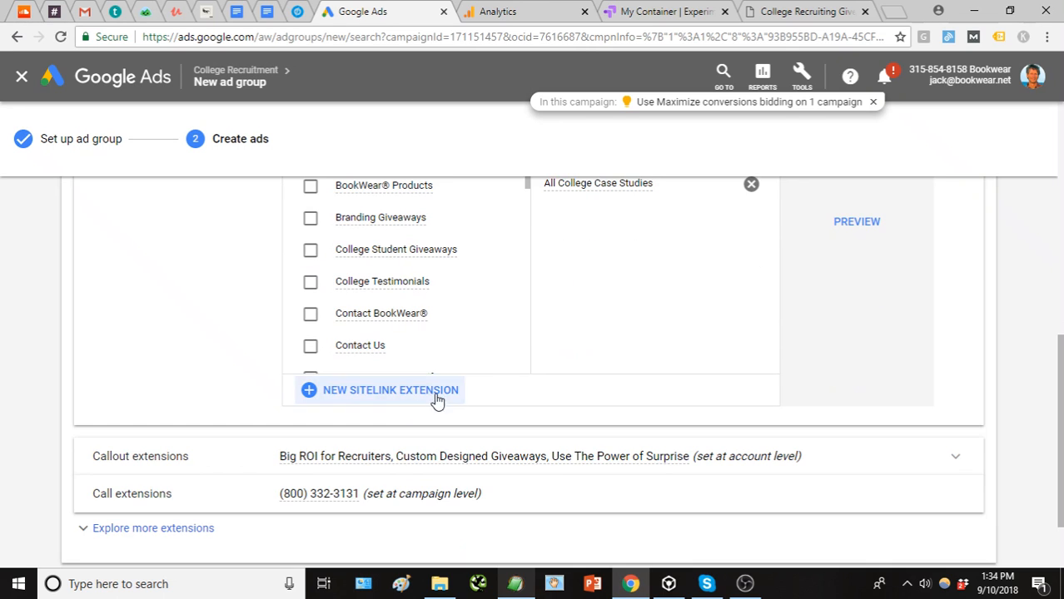
pyautogui.click(843, 466)
pyautogui.scroll(-2, 733, 460)
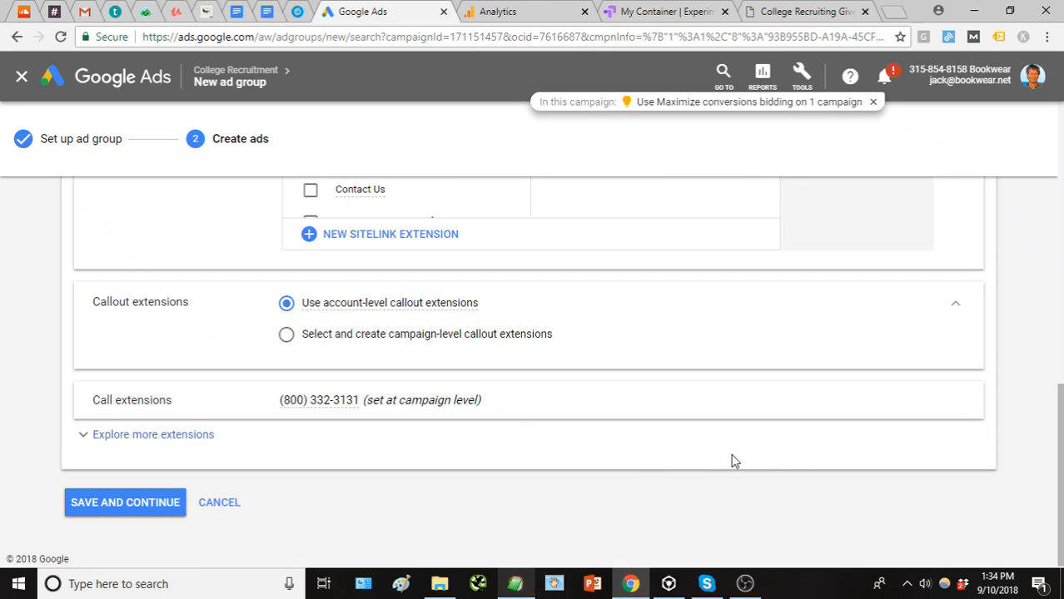
# Choose campaign-level callout extensions instead of account-level ones and start a new callout extension
pyautogui.click(441, 341)
pyautogui.scroll(-5, 418, 389)
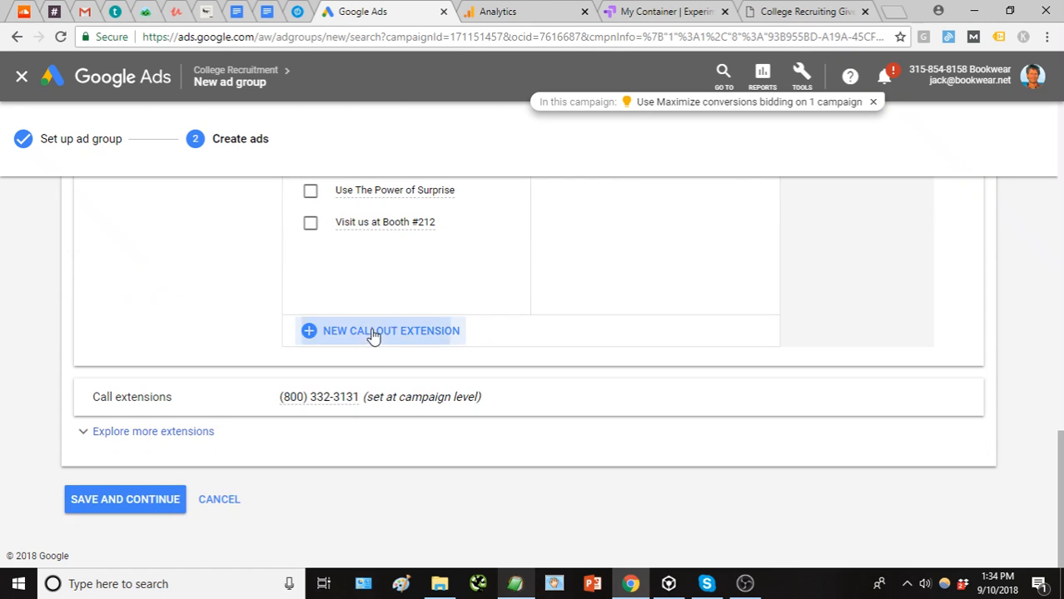
pyautogui.click(373, 337)
# Copy "Empower Your Strategy" from the EditPad Pro notes as the new callout's text and save the callout in Google Ads
pyautogui.click(516, 583)
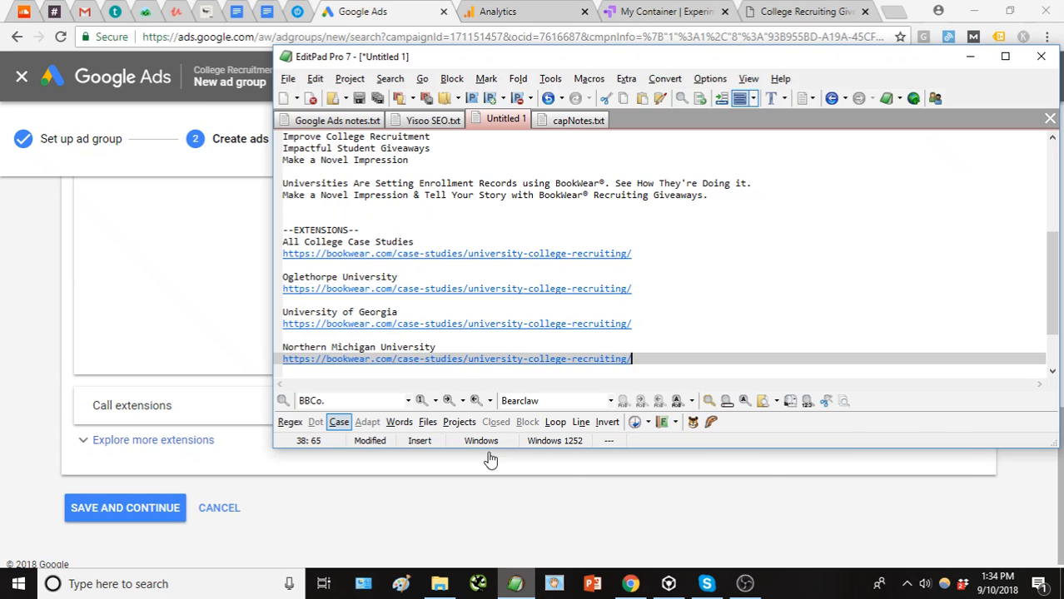
pyautogui.scroll(1, 511, 248)
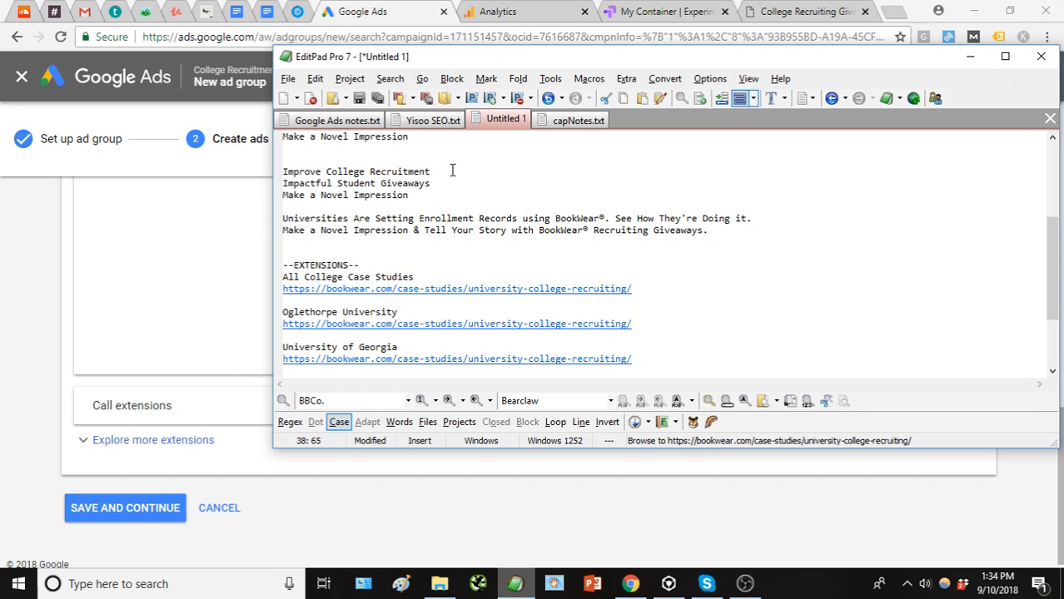
pyautogui.scroll(-3, 452, 170)
pyautogui.click(452, 331)
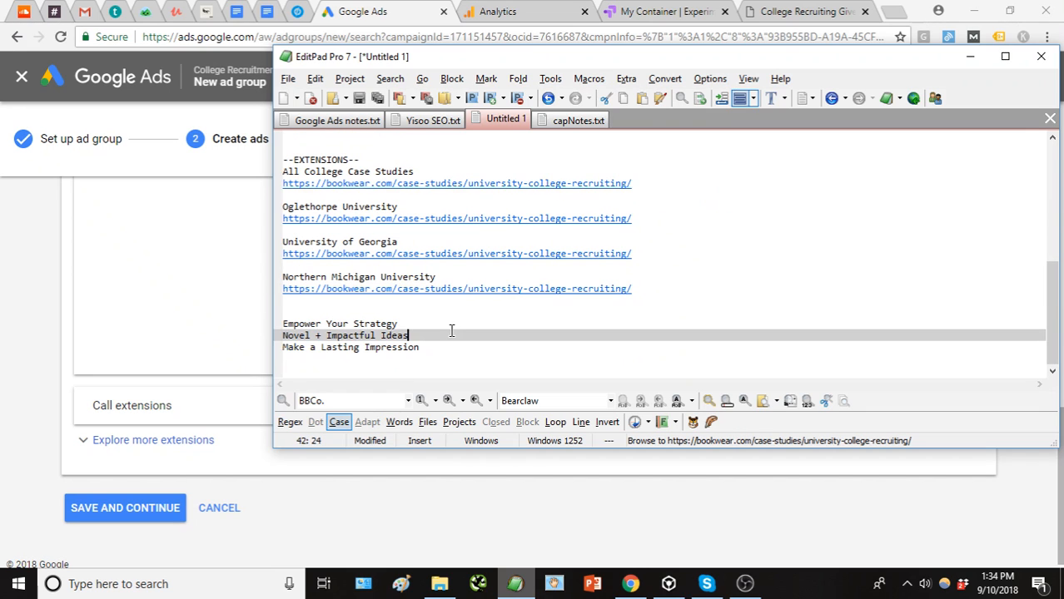
pyautogui.click(448, 323)
pyautogui.click(223, 317)
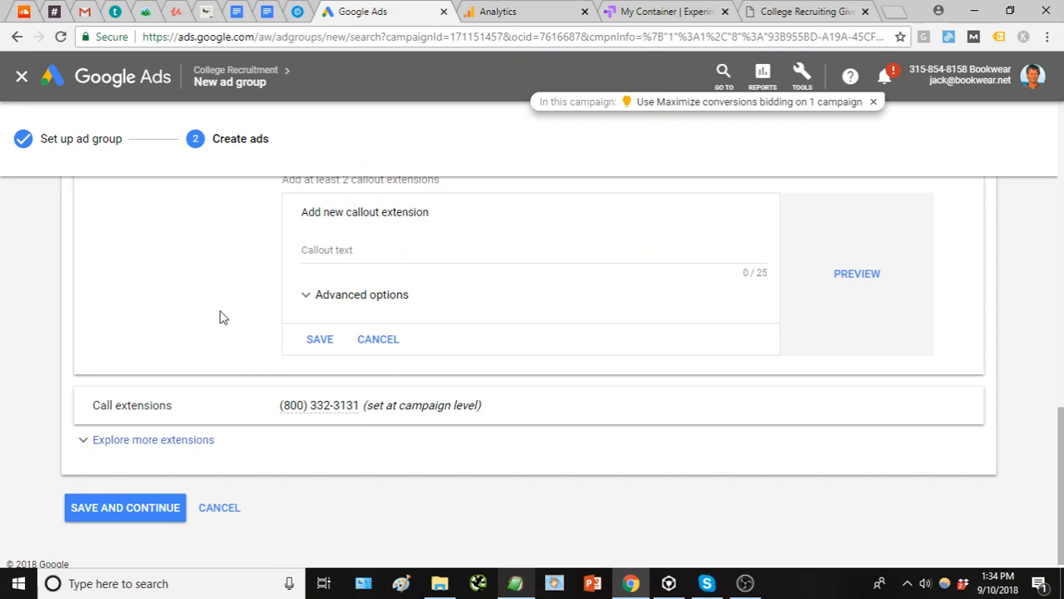
pyautogui.click(445, 251)
pyautogui.write('Empower Your Strategy')
pyautogui.click(324, 339)
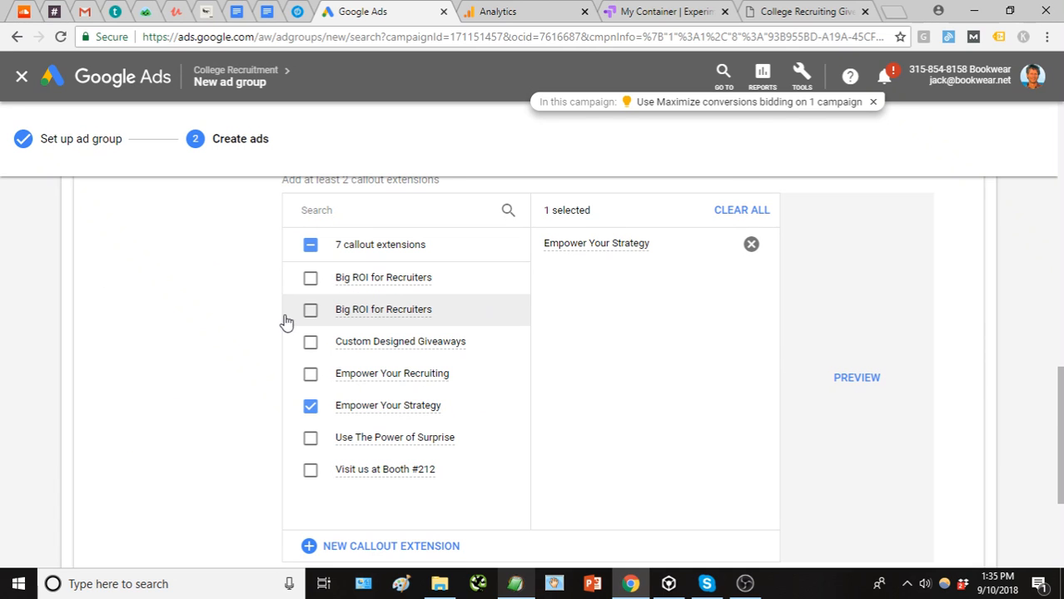
# Add and save a second callout extension with the text "Novel + Impactful Ideas" from the EditPad Pro notes
pyautogui.scroll(-1, 275, 341)
pyautogui.click(345, 467)
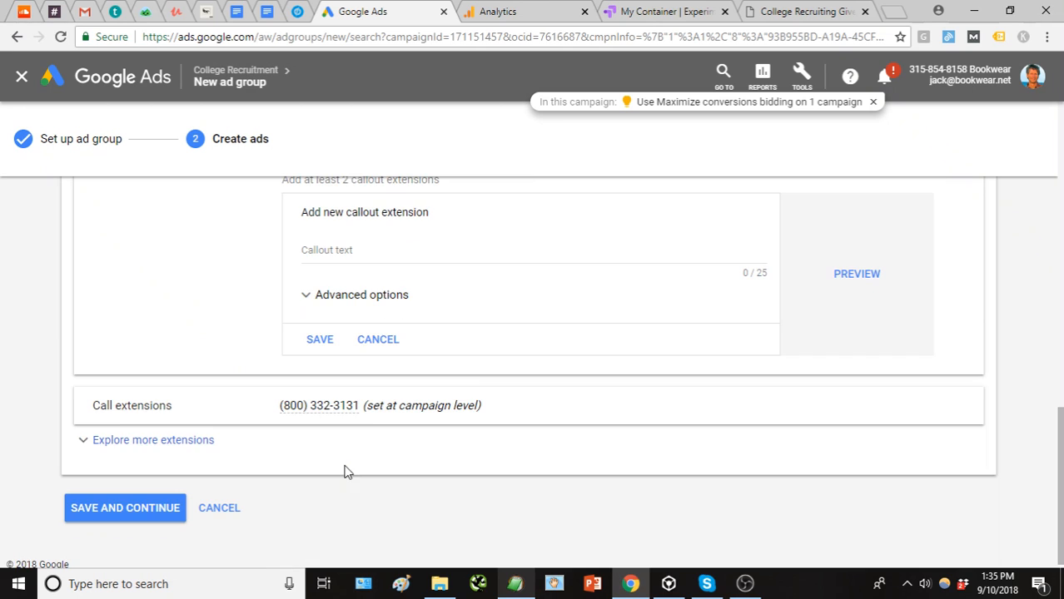
pyautogui.click(515, 583)
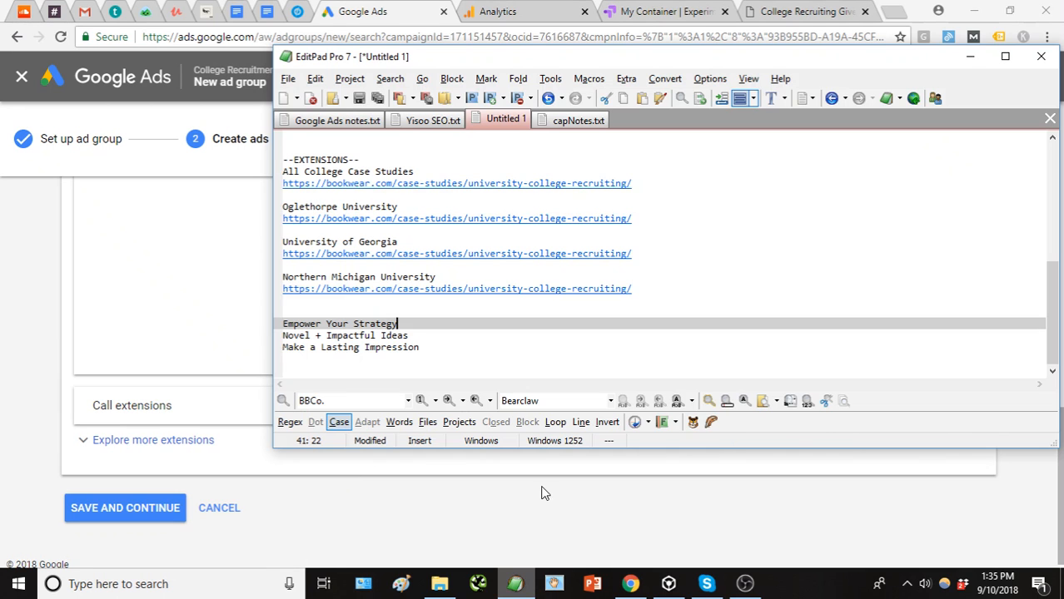
pyautogui.click(465, 333)
pyautogui.click(161, 317)
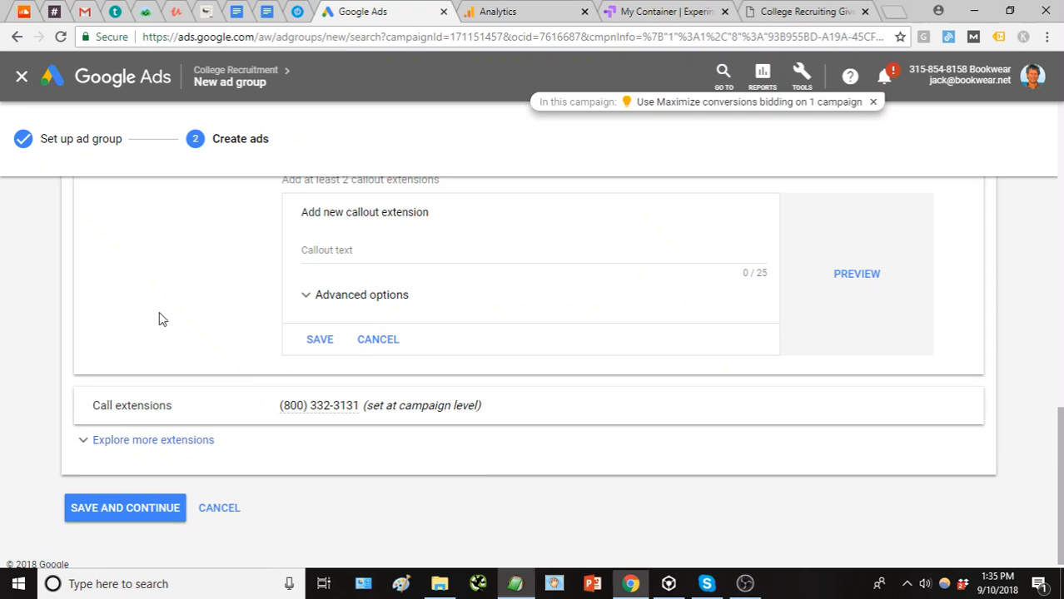
pyautogui.click(374, 255)
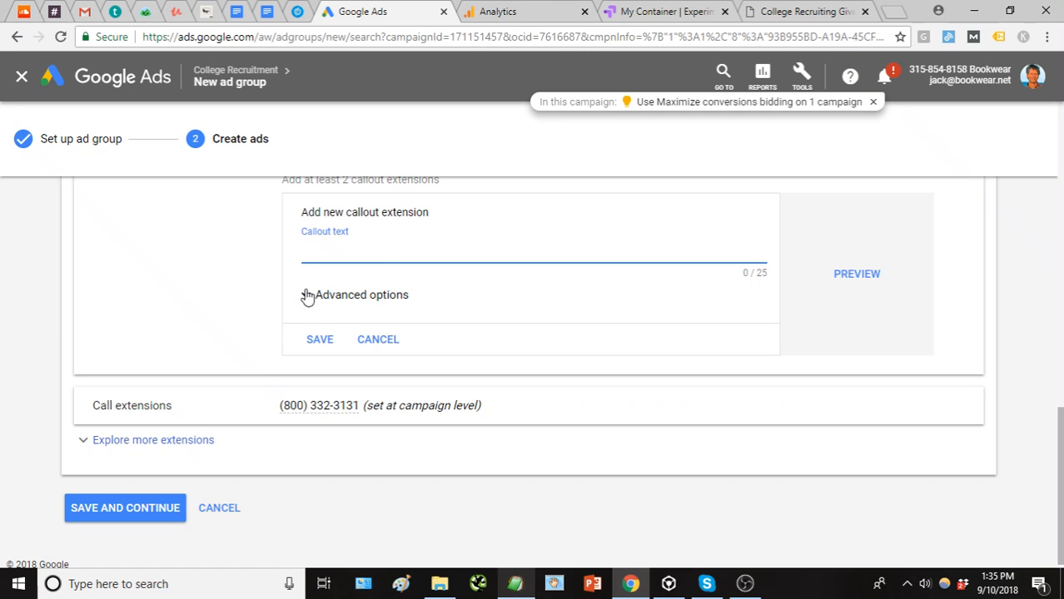
pyautogui.write('Novel + Impactful Ideas')
pyautogui.click(325, 341)
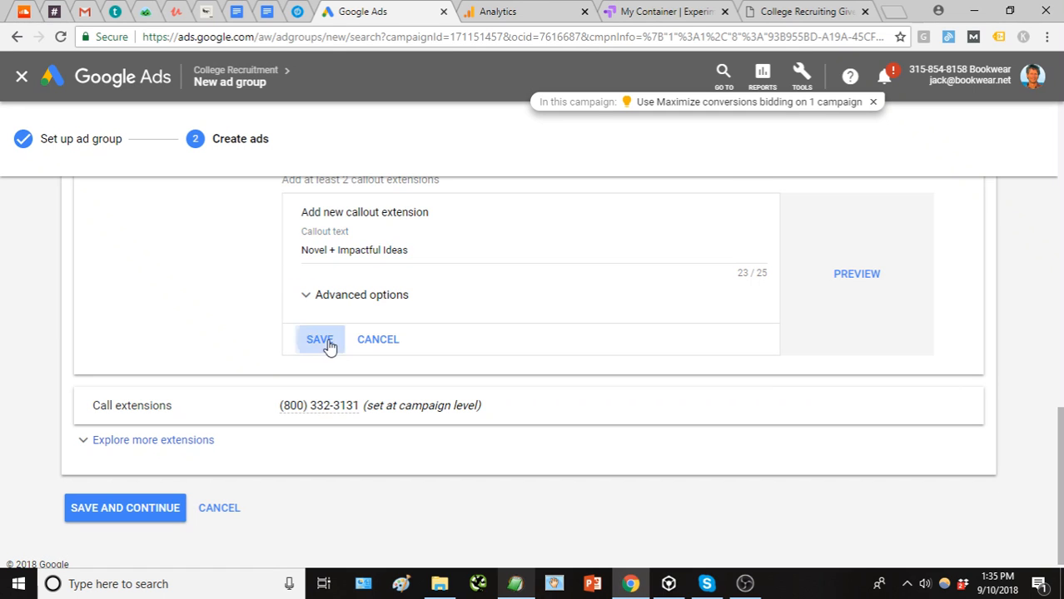
# Add and save a third callout extension with the text "Make a Lasting Impression" from the EditPad Pro notes
pyautogui.scroll(-2, 380, 430)
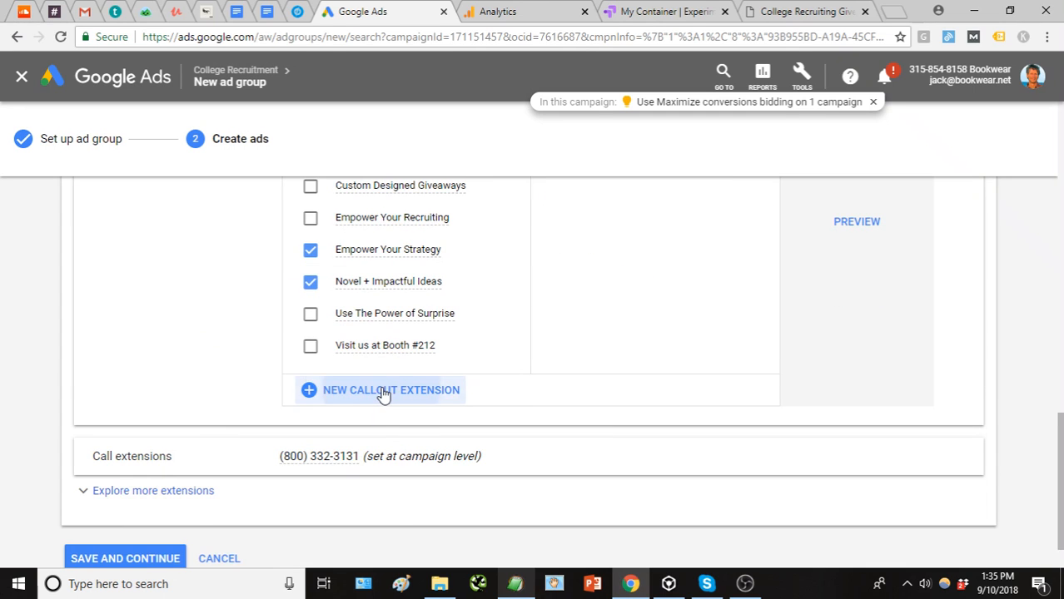
pyautogui.click(380, 392)
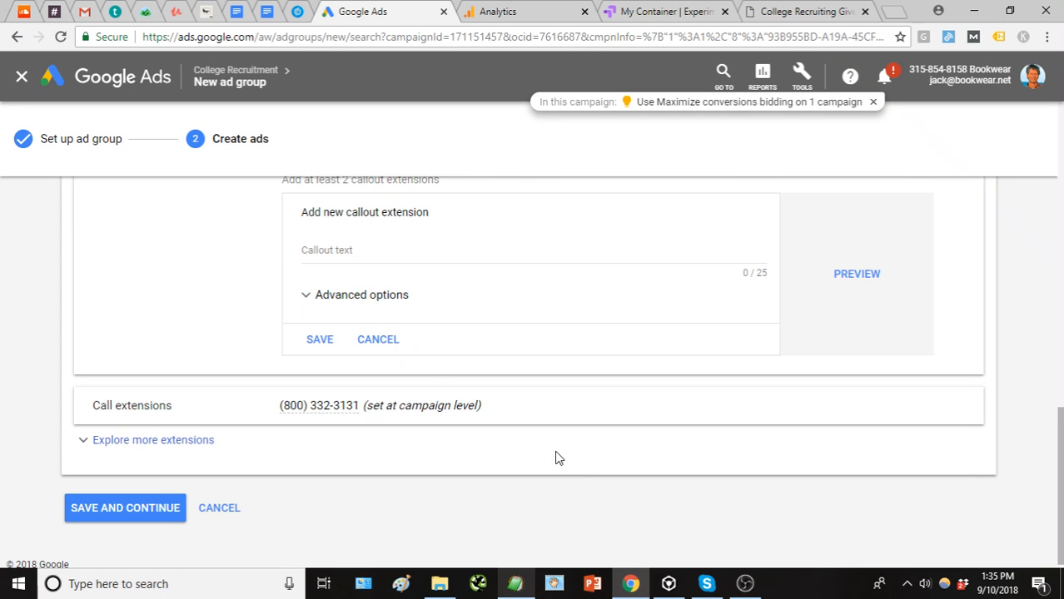
pyautogui.click(520, 587)
pyautogui.click(454, 347)
pyautogui.click(196, 312)
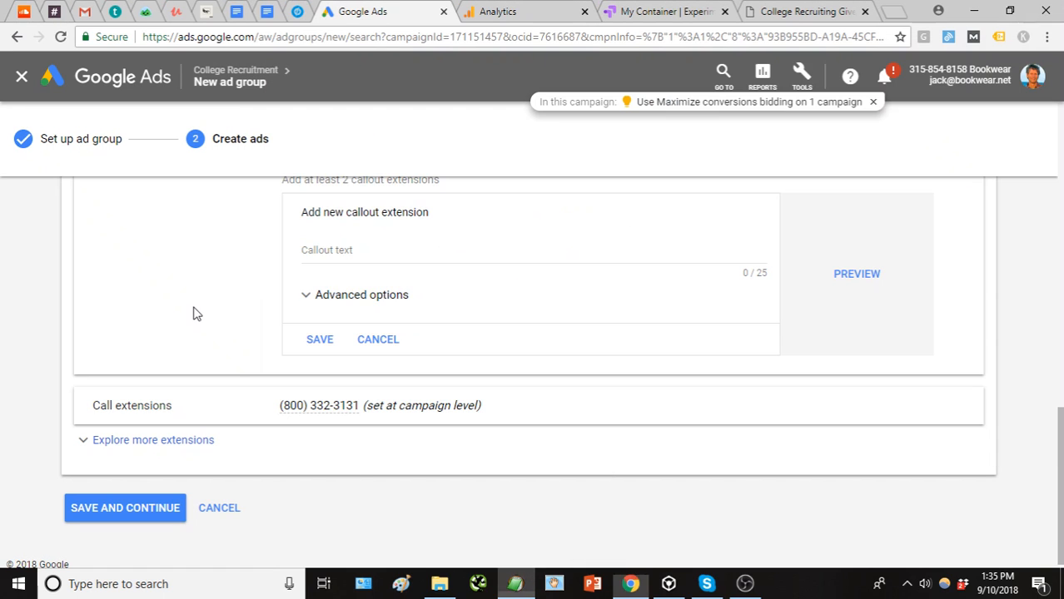
pyautogui.click(338, 254)
pyautogui.write('Make a Lasting Impression')
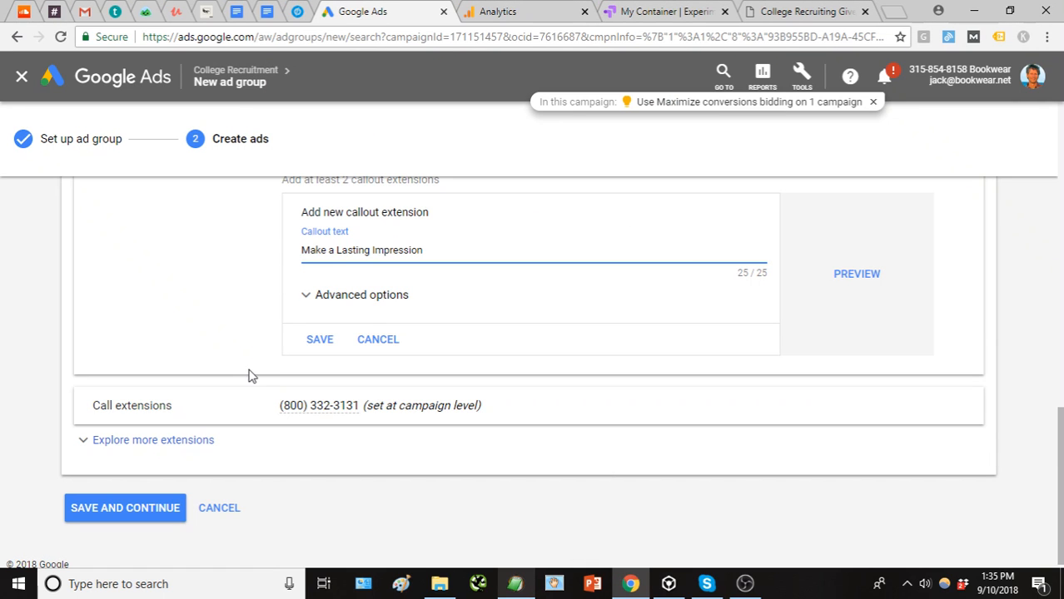
pyautogui.click(318, 343)
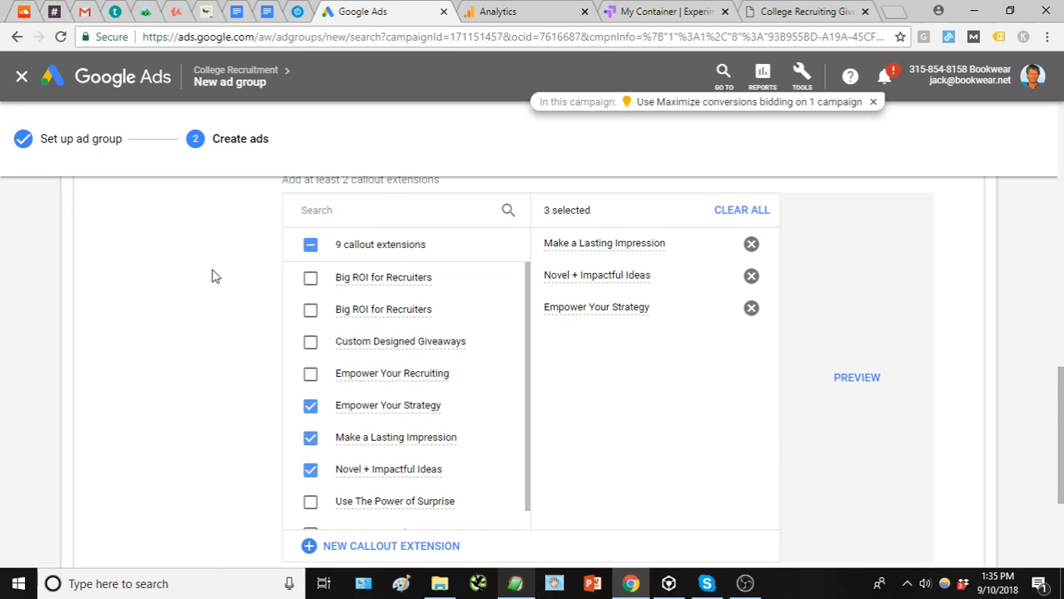
# Check the new ad group's three ads and its sitelink, callout and call extensions, and save the ad group
pyautogui.scroll(-2, 212, 276)
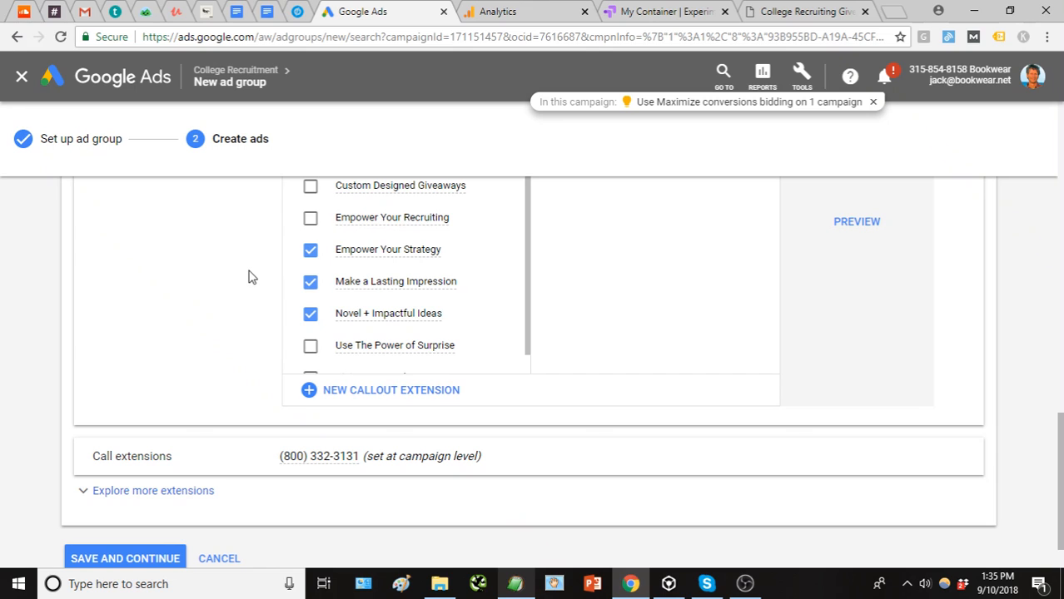
pyautogui.scroll(-1, 252, 284)
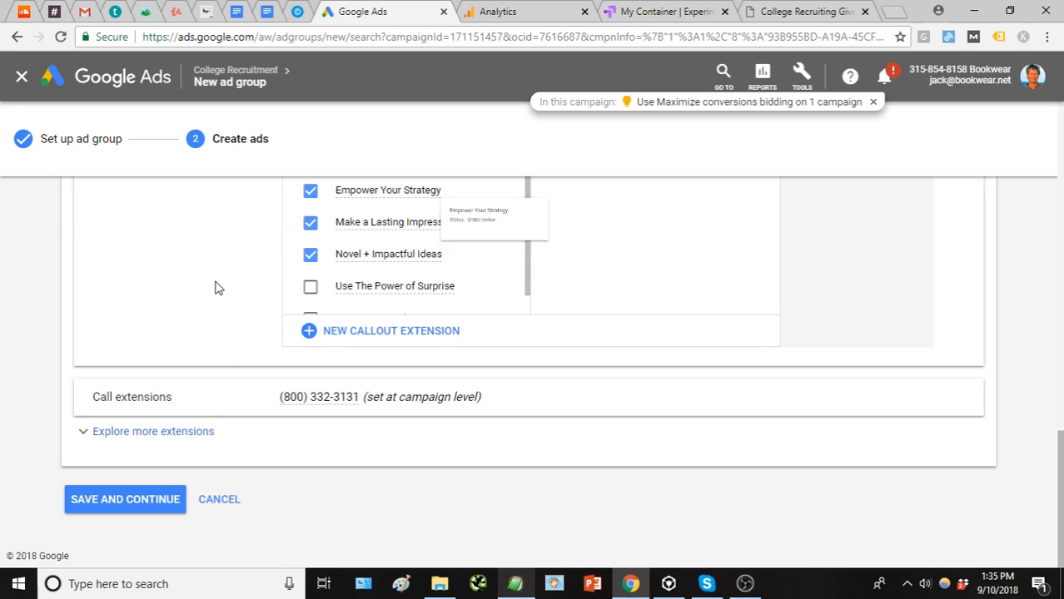
pyautogui.scroll(7, 213, 292)
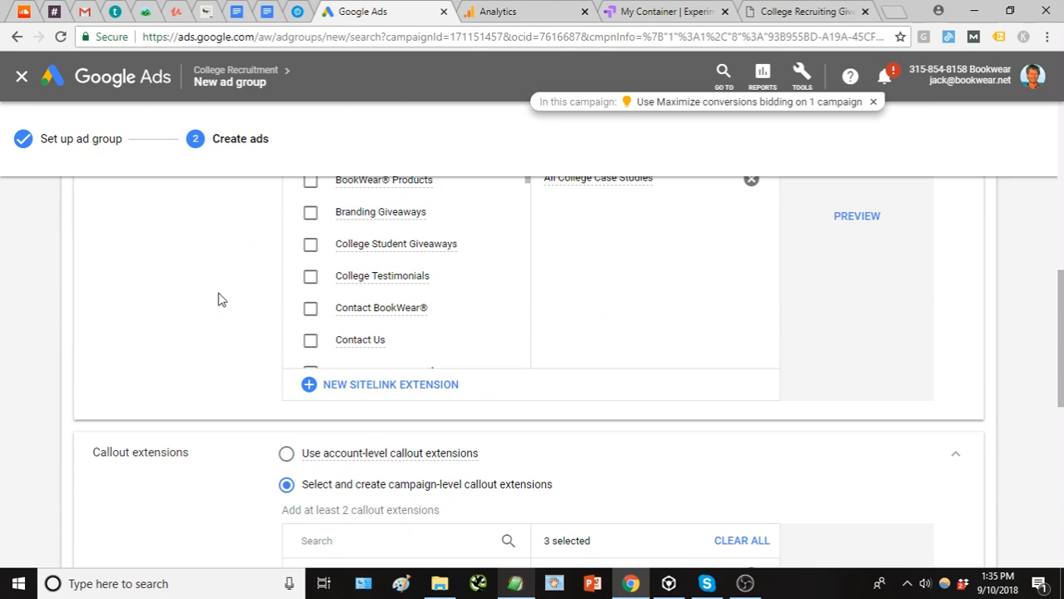
pyautogui.scroll(8, 218, 304)
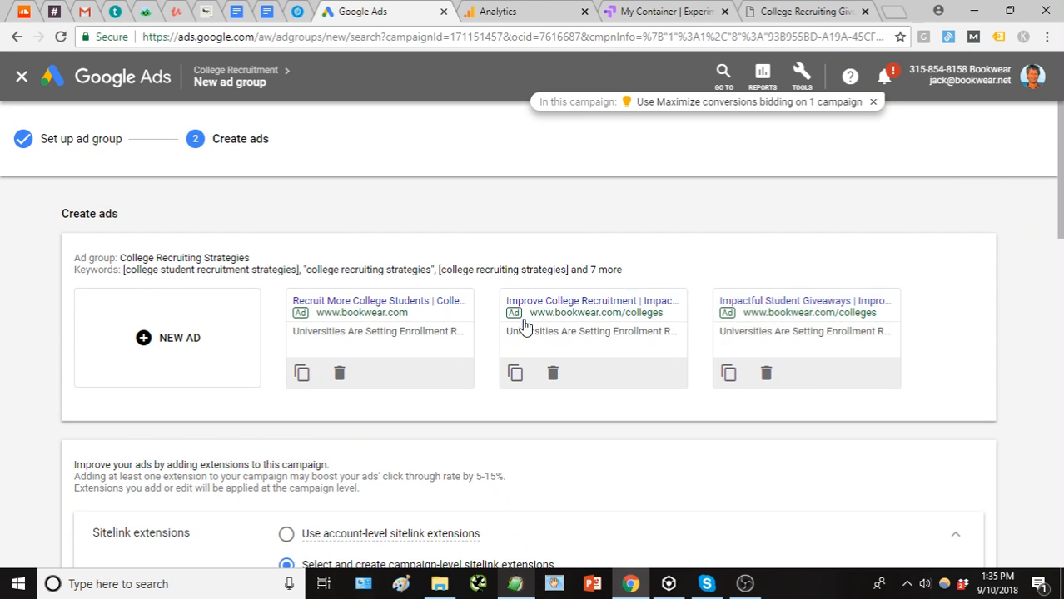
pyautogui.scroll(-2, 582, 303)
pyautogui.scroll(-4, 131, 334)
pyautogui.scroll(-2, 254, 328)
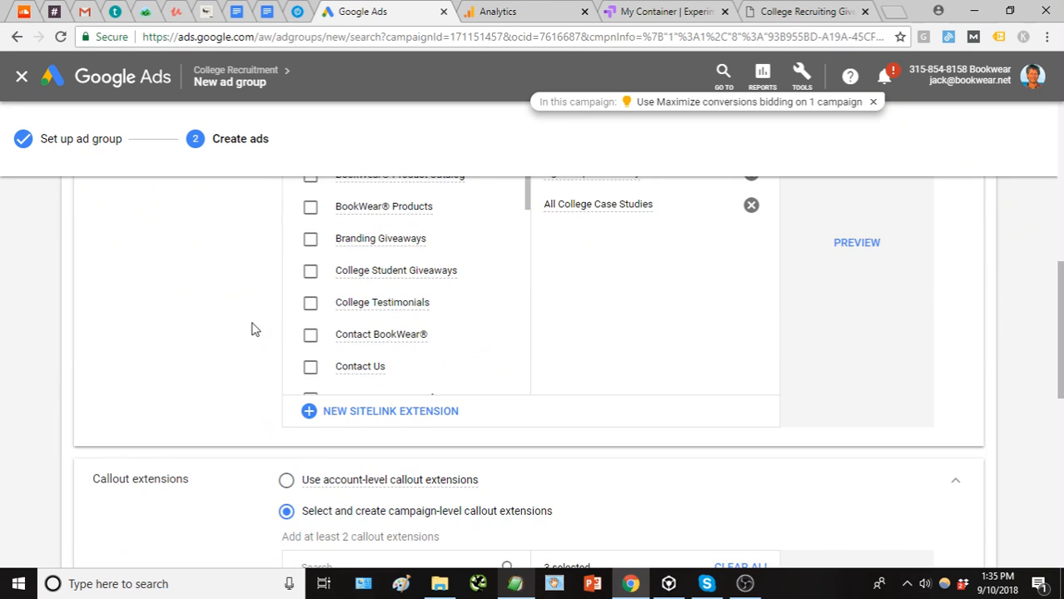
pyautogui.scroll(-2, 283, 258)
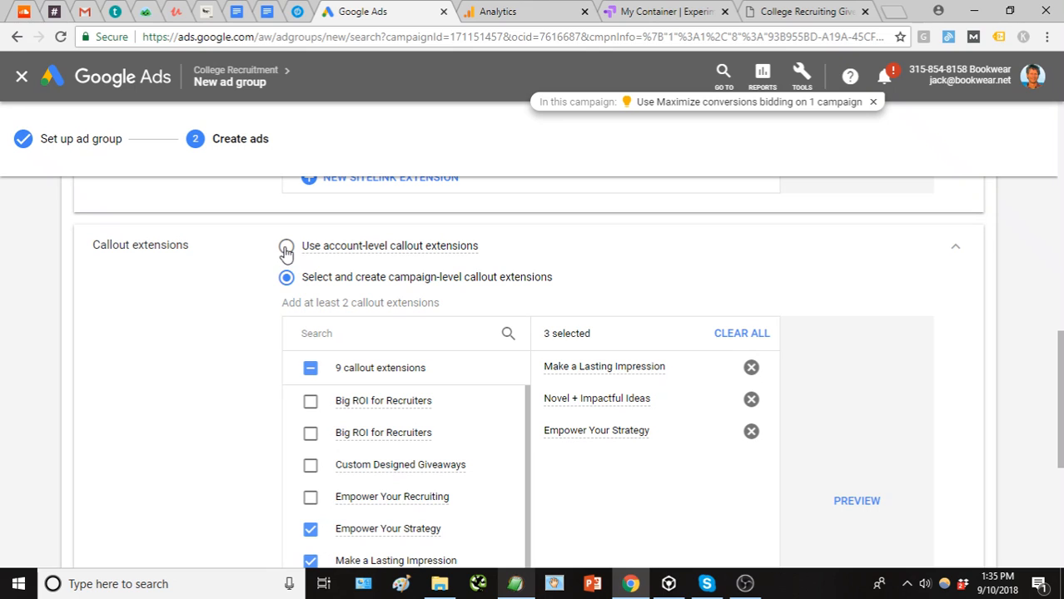
pyautogui.scroll(-2, 269, 294)
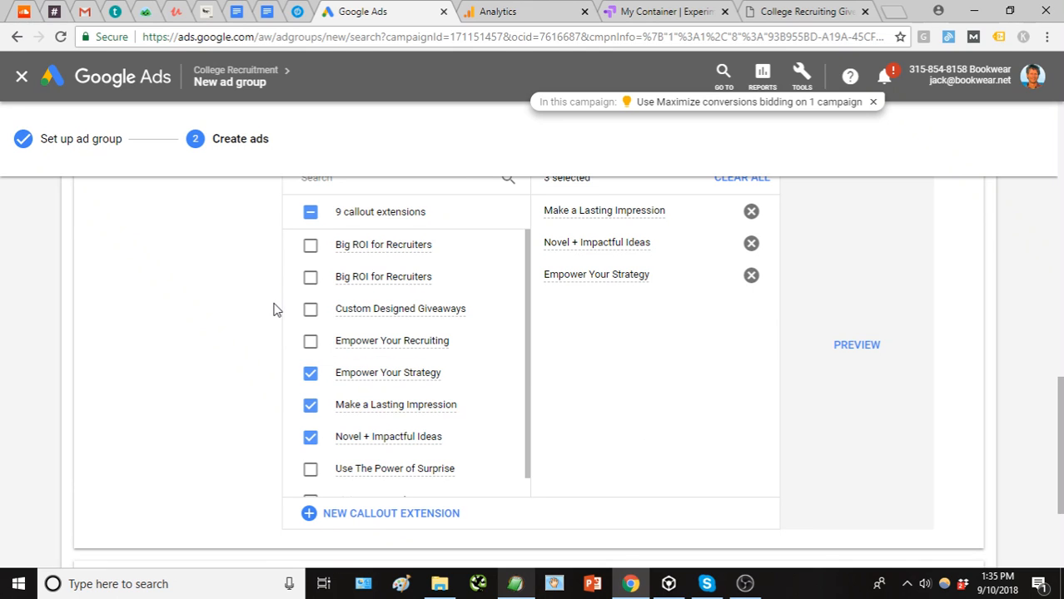
pyautogui.scroll(-3, 277, 310)
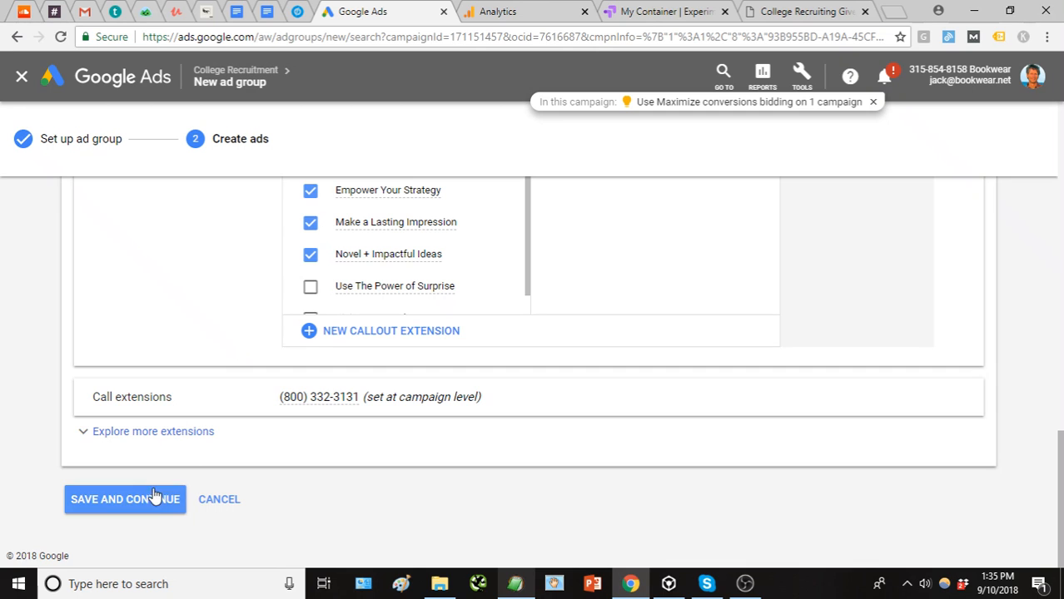
pyautogui.click(152, 506)
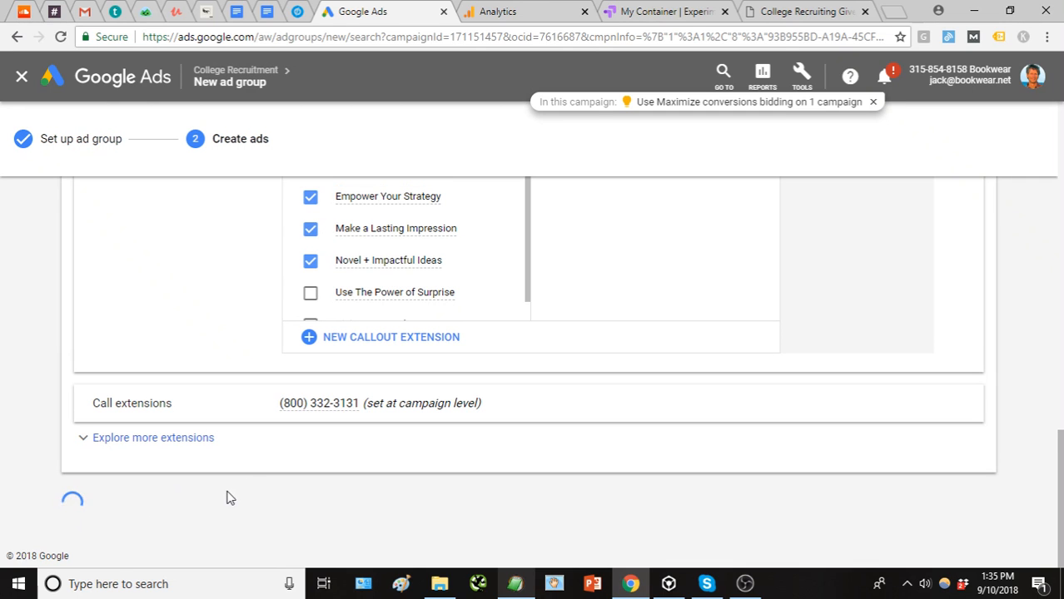
# Open the College Recruiting Strategies ad group from the campaign's ad groups and review its search keywords
pyautogui.scroll(-1, 310, 372)
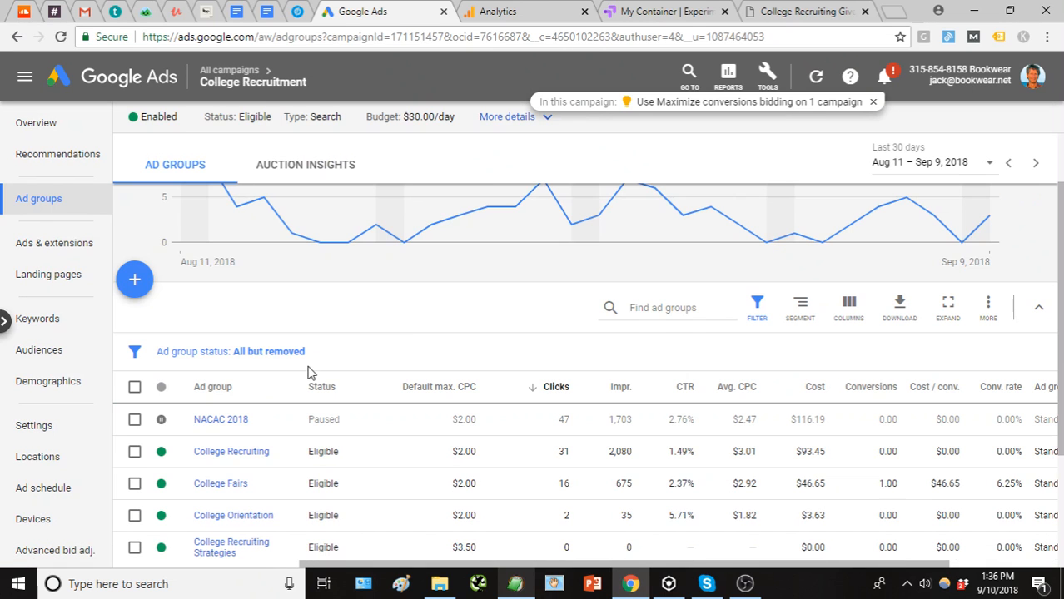
pyautogui.scroll(-1, 414, 350)
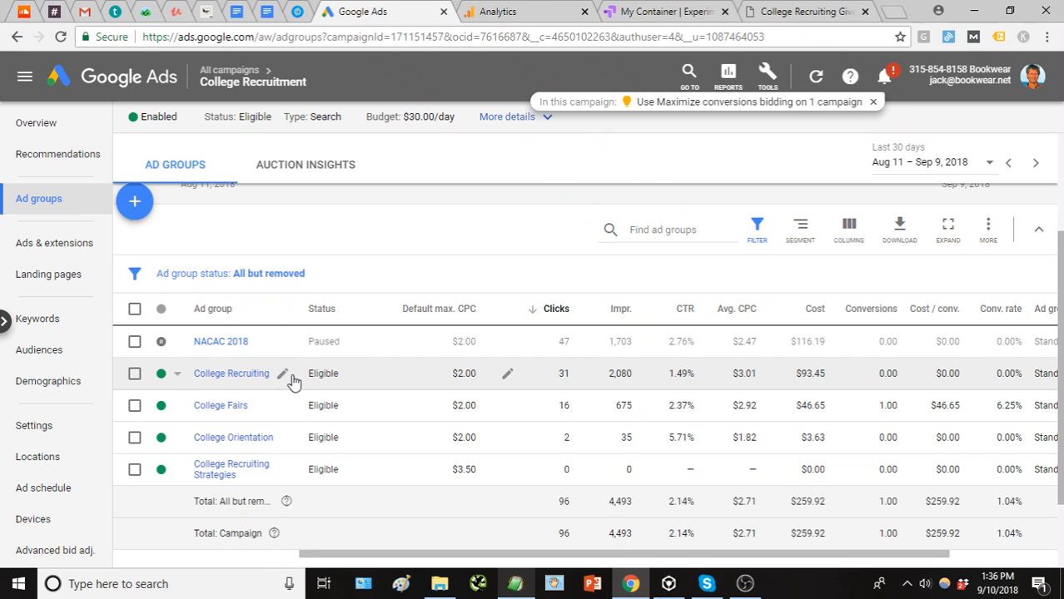
pyautogui.click(225, 471)
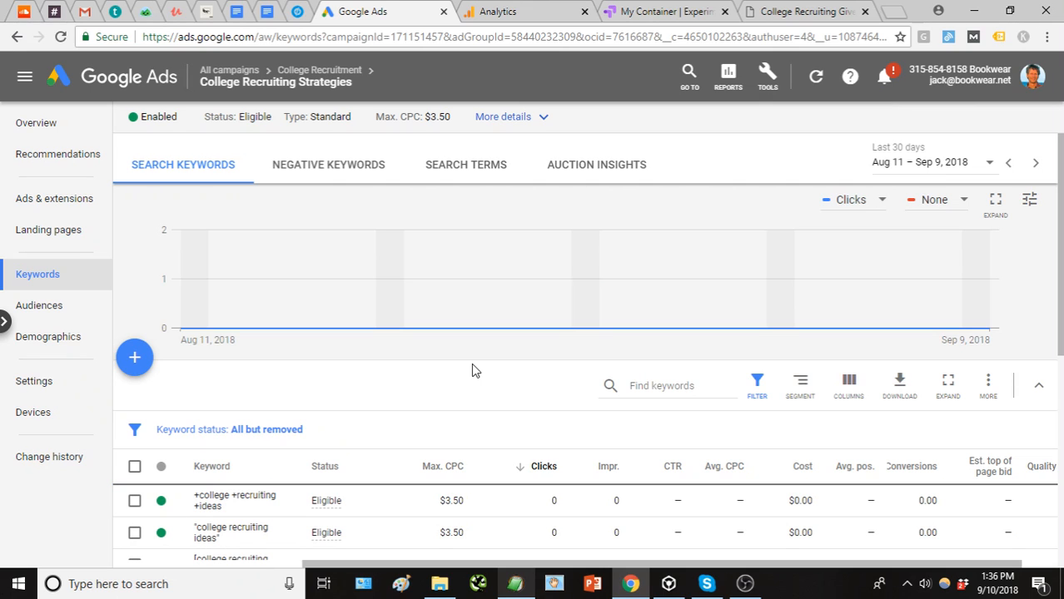
pyautogui.scroll(-2, 491, 391)
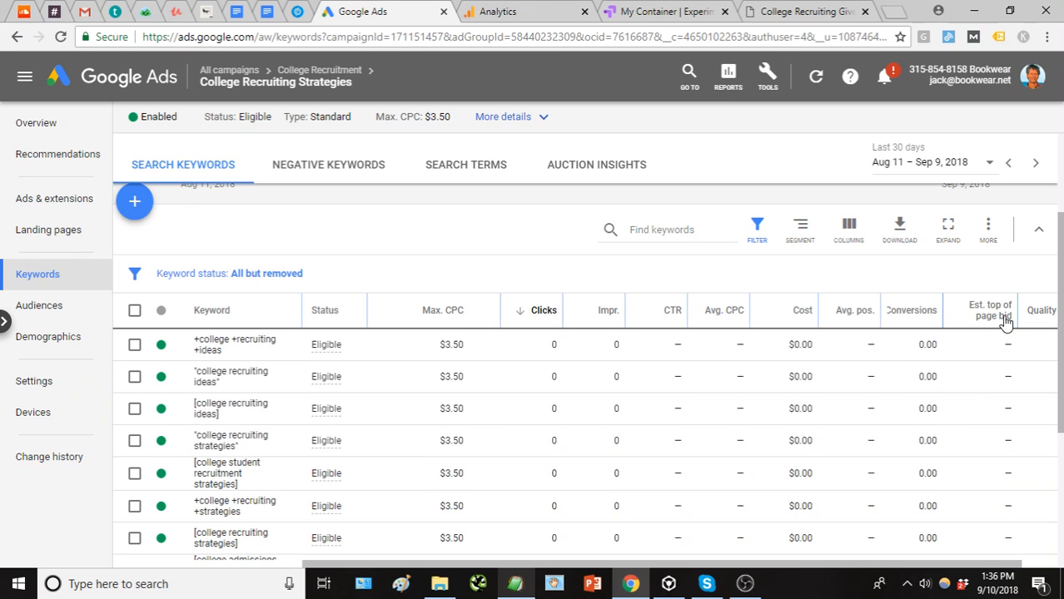
# Show the ads of the College Recruiting Strategies ad group and look through them
pyautogui.click(39, 200)
pyautogui.scroll(-1, 279, 373)
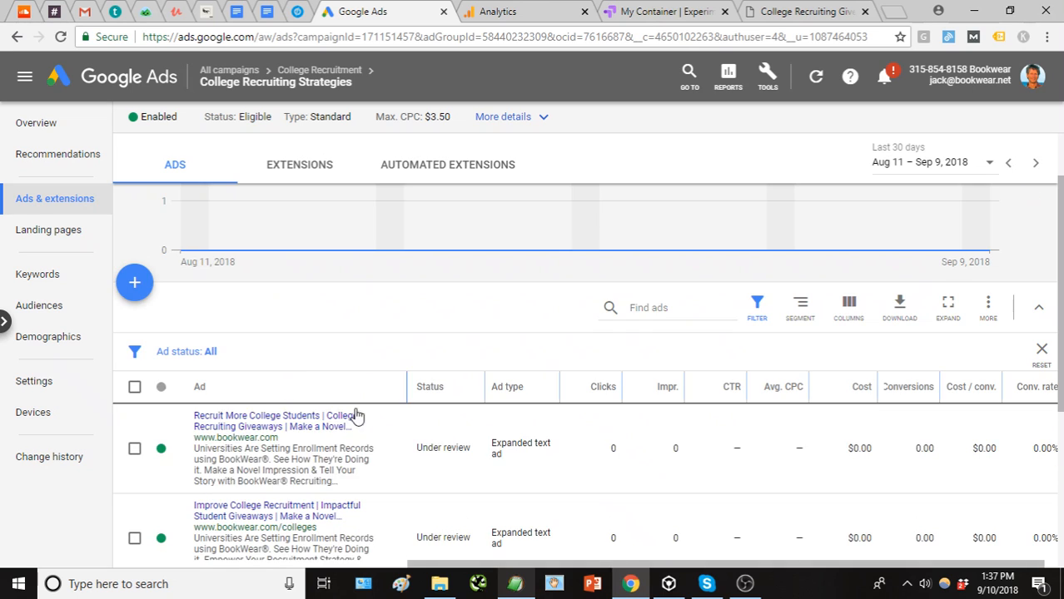
pyautogui.scroll(-2, 375, 430)
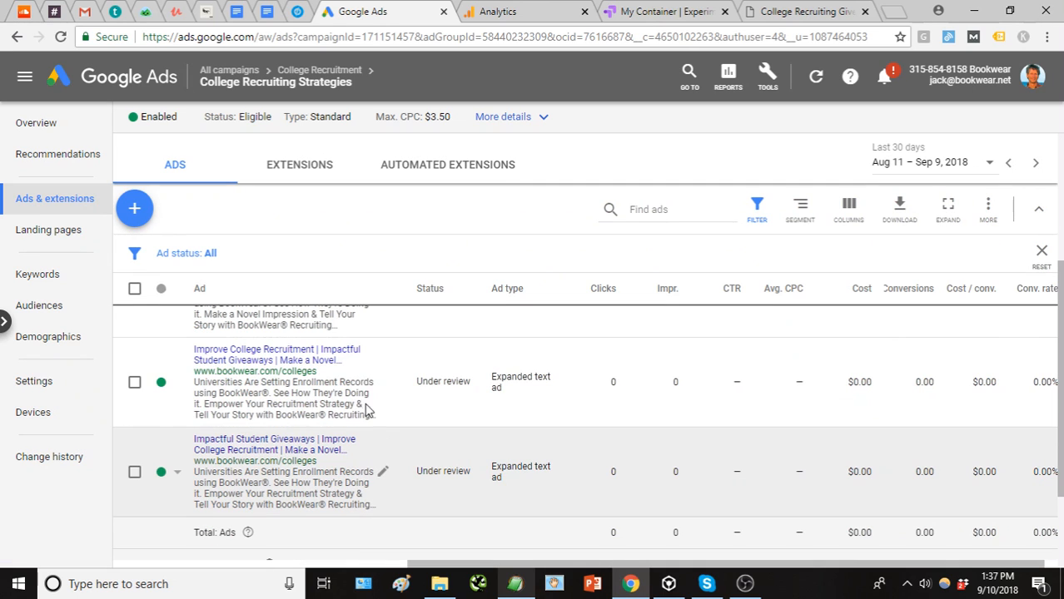
# Try "Enhance Your Strategy" as the first headline of the ad that starts with "Impactful Student Giveaways", and discard the edit
pyautogui.click(383, 479)
pyautogui.click(392, 485)
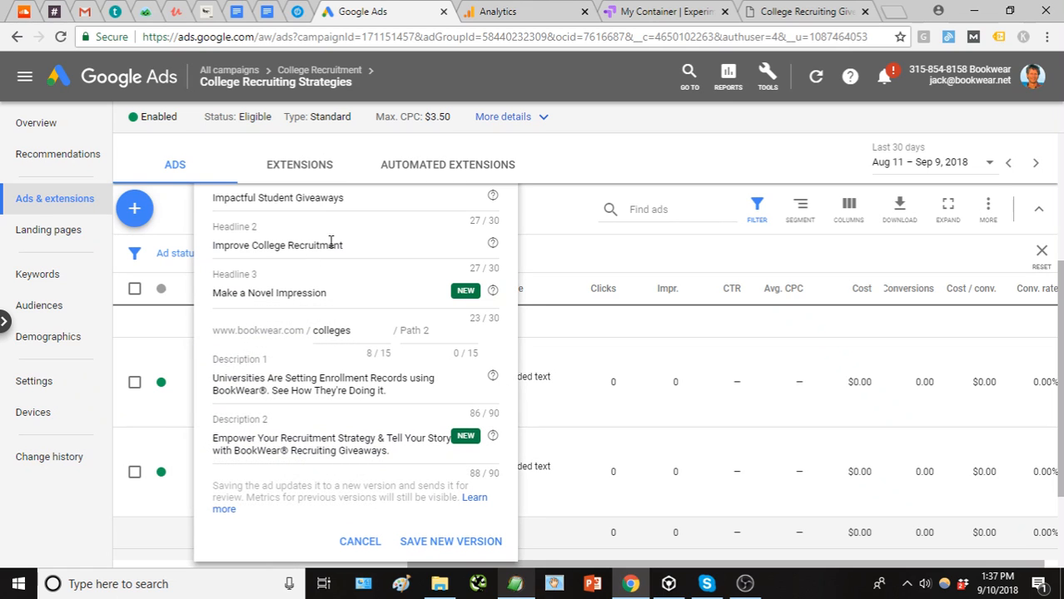
pyautogui.moveTo(341, 197); pyautogui.dragTo(203, 205)
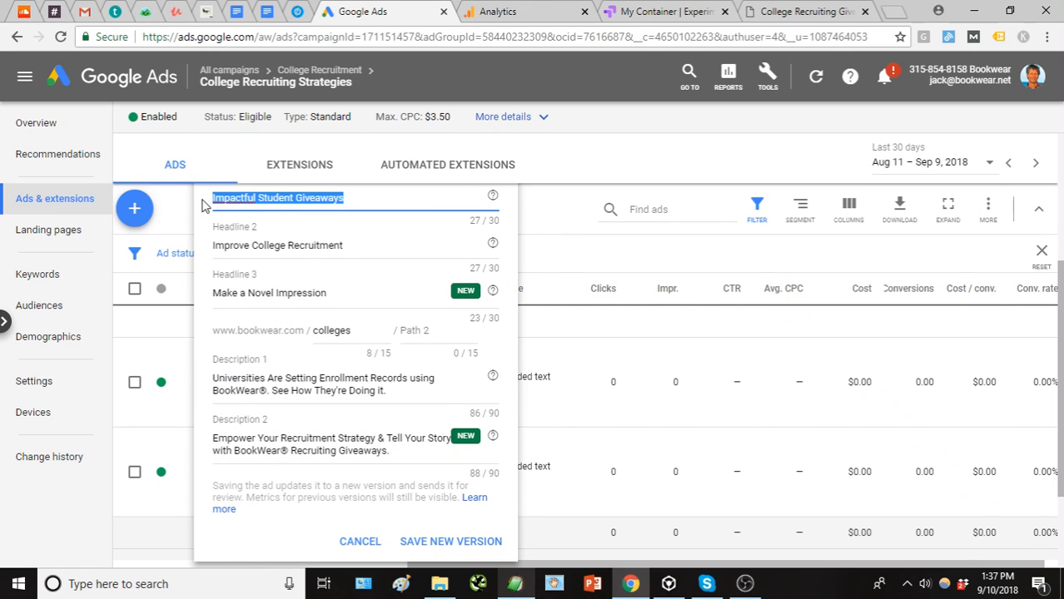
pyautogui.write('Enhance Your Strategy')
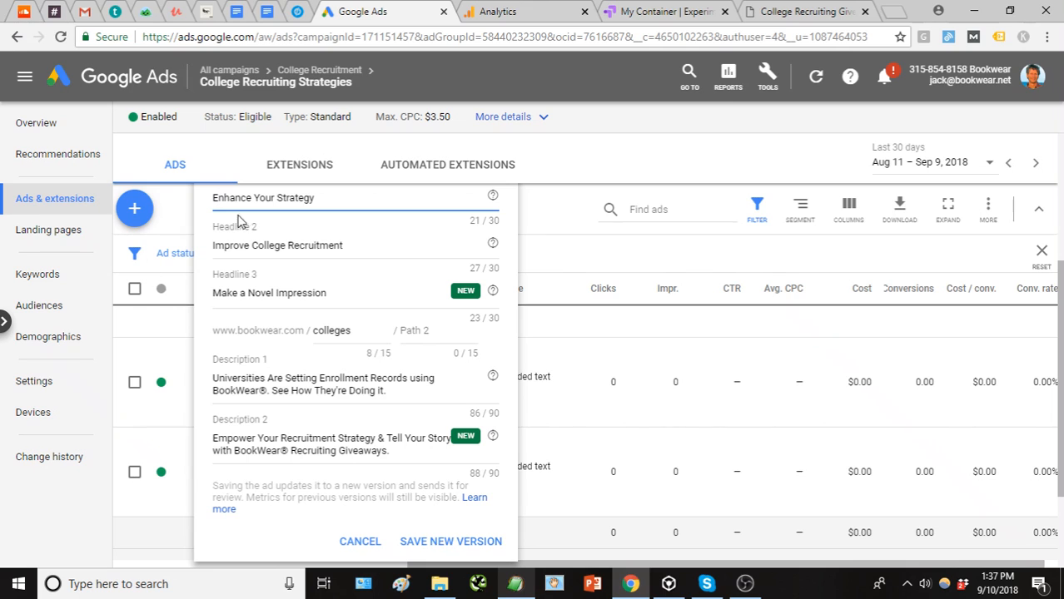
pyautogui.click(373, 541)
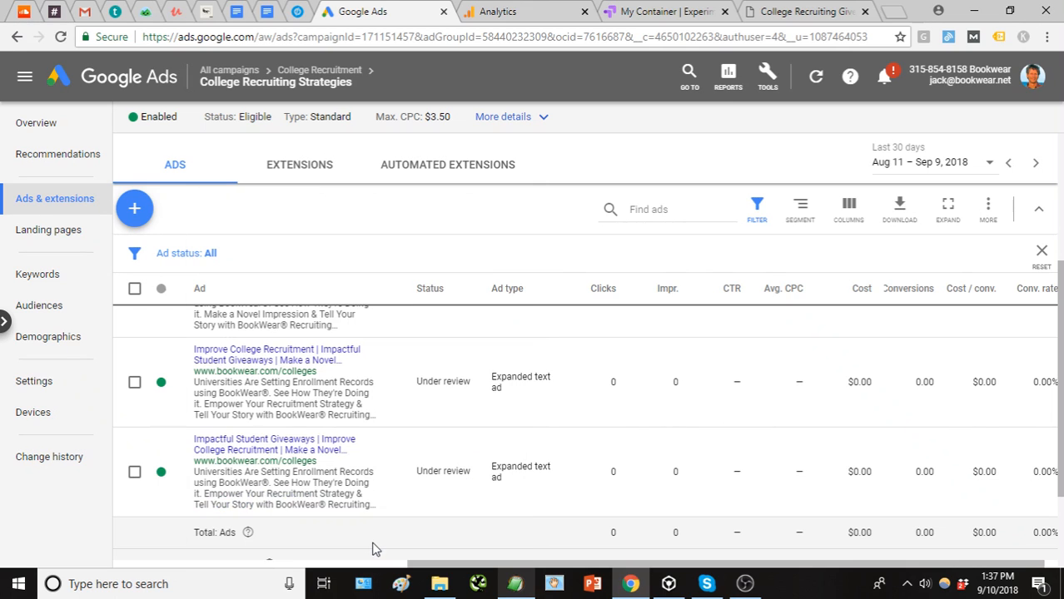
# Look through all ads of the College Recruitment campaign and open the extensions of its College Recruiting Strategies ad group
pyautogui.scroll(2, 466, 442)
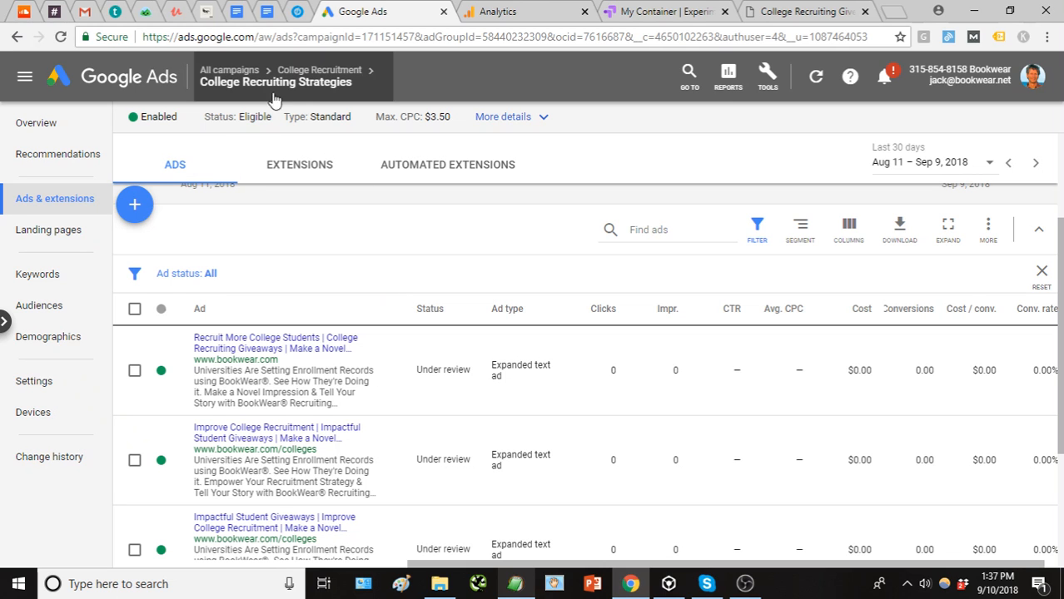
pyautogui.click(318, 73)
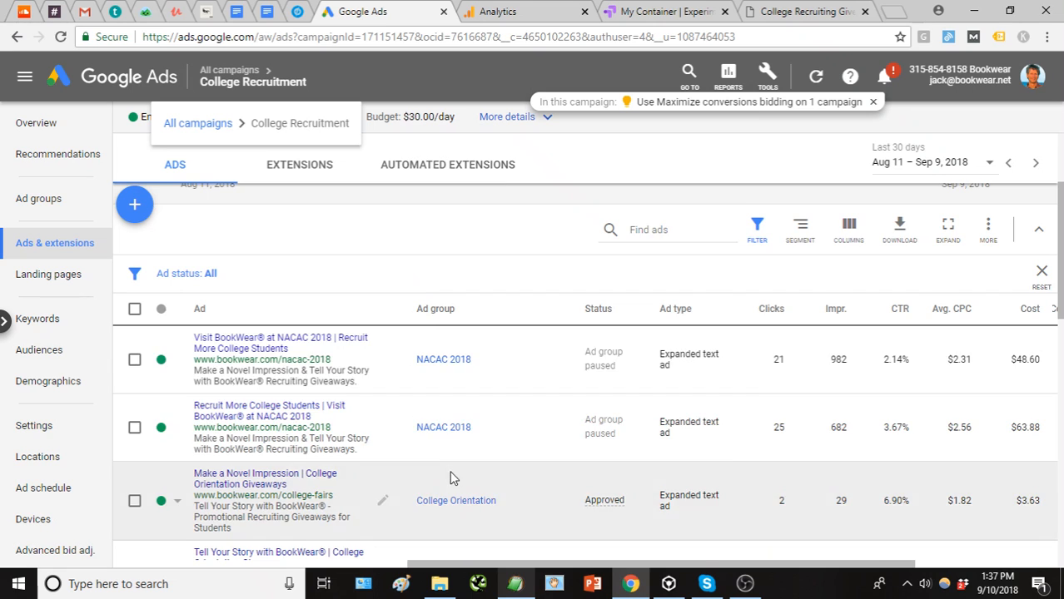
pyautogui.scroll(-3, 452, 473)
pyautogui.scroll(-6, 452, 473)
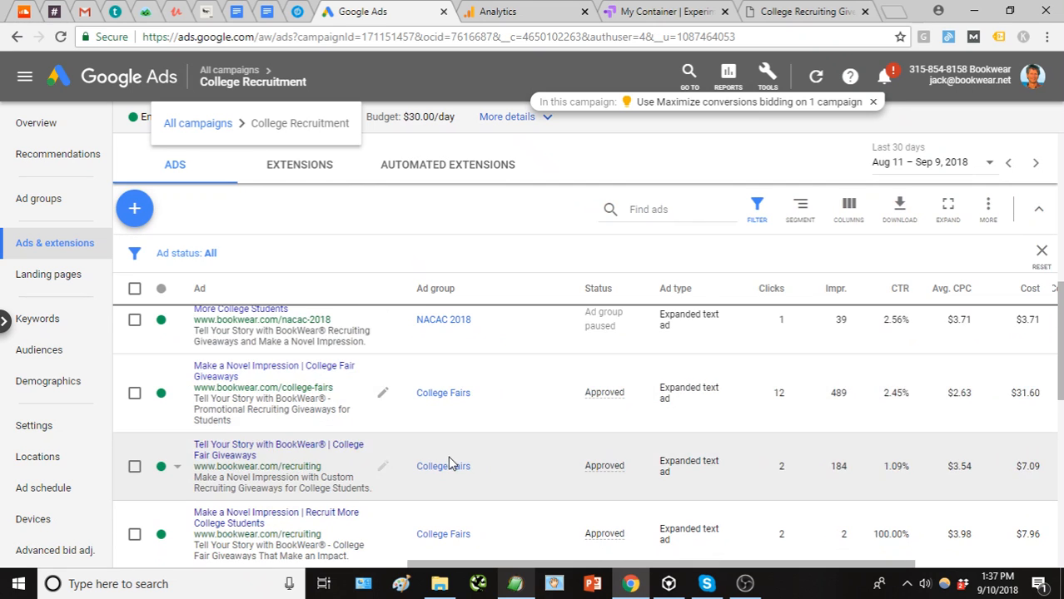
pyautogui.scroll(-1, 447, 463)
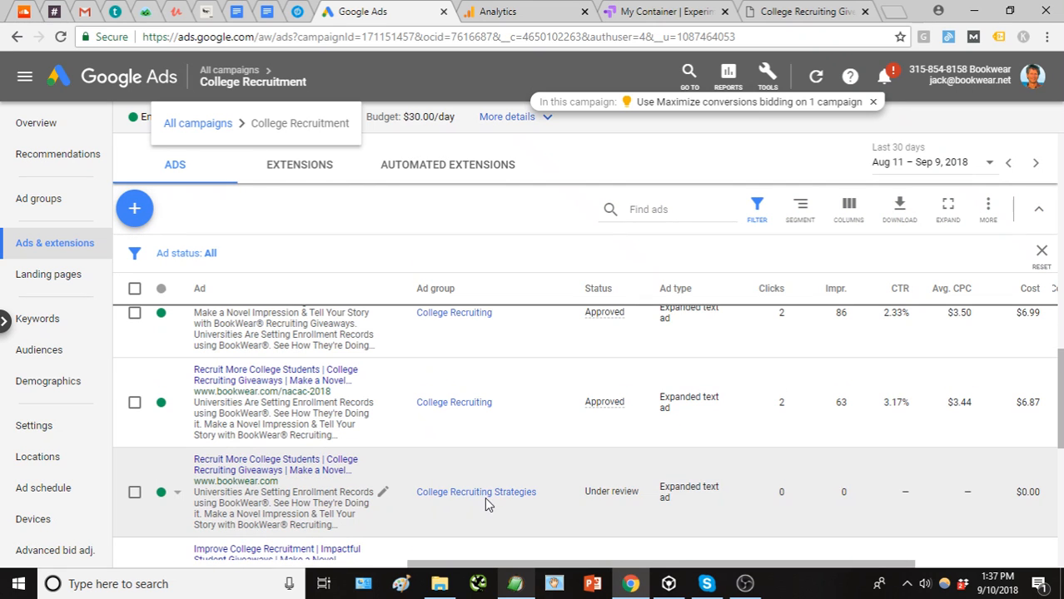
pyautogui.click(481, 494)
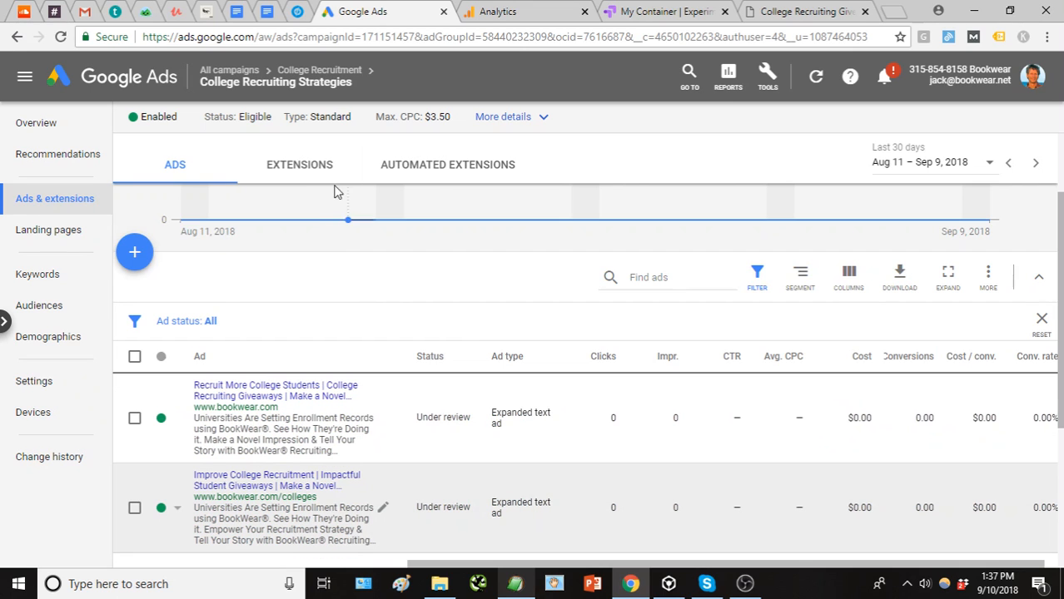
pyautogui.click(319, 181)
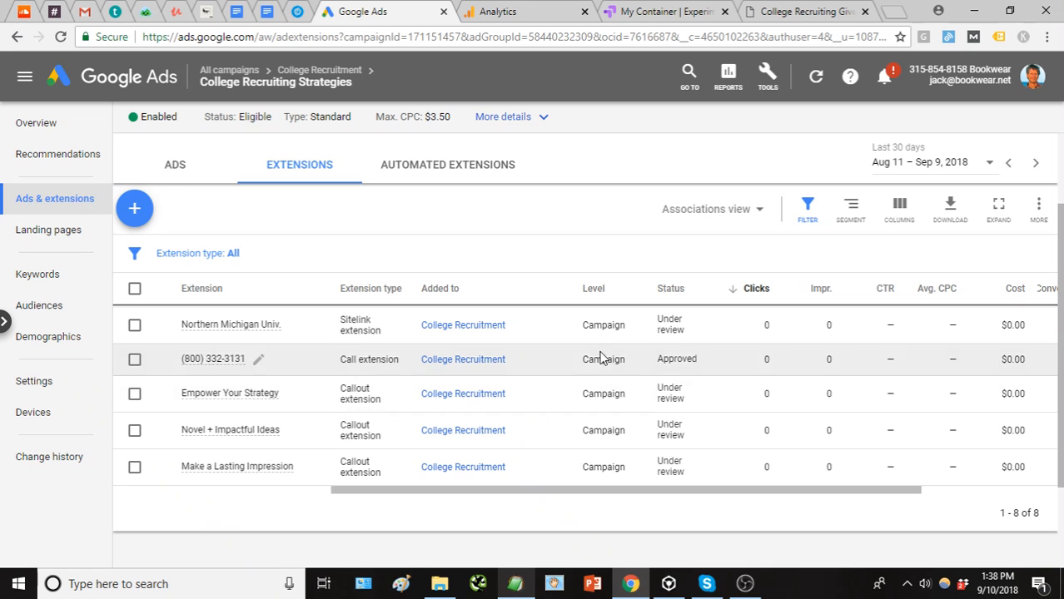
pyautogui.click(135, 212)
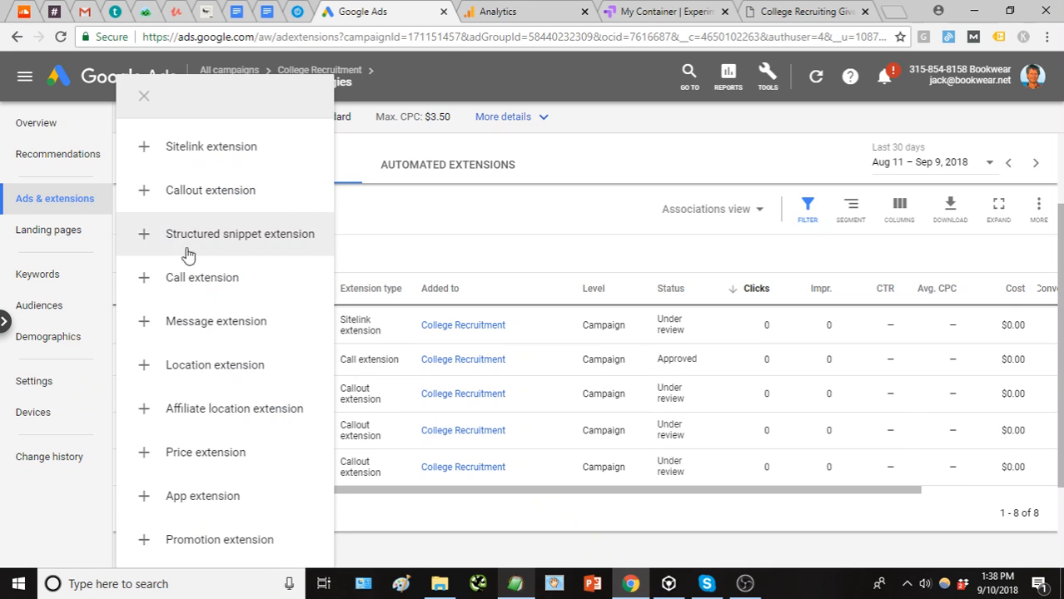
pyautogui.click(230, 164)
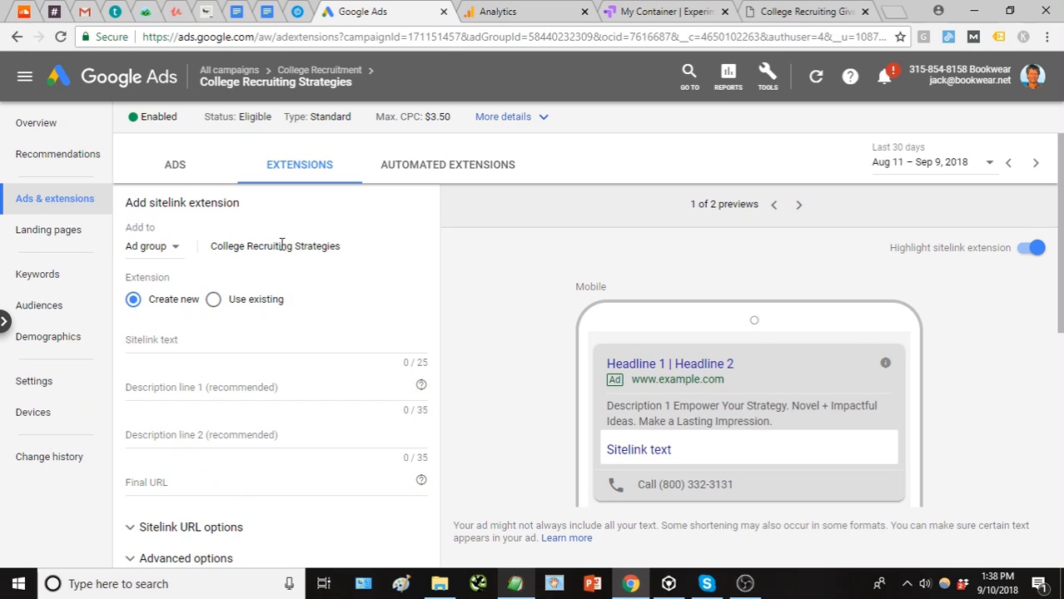
pyautogui.scroll(-1, 310, 297)
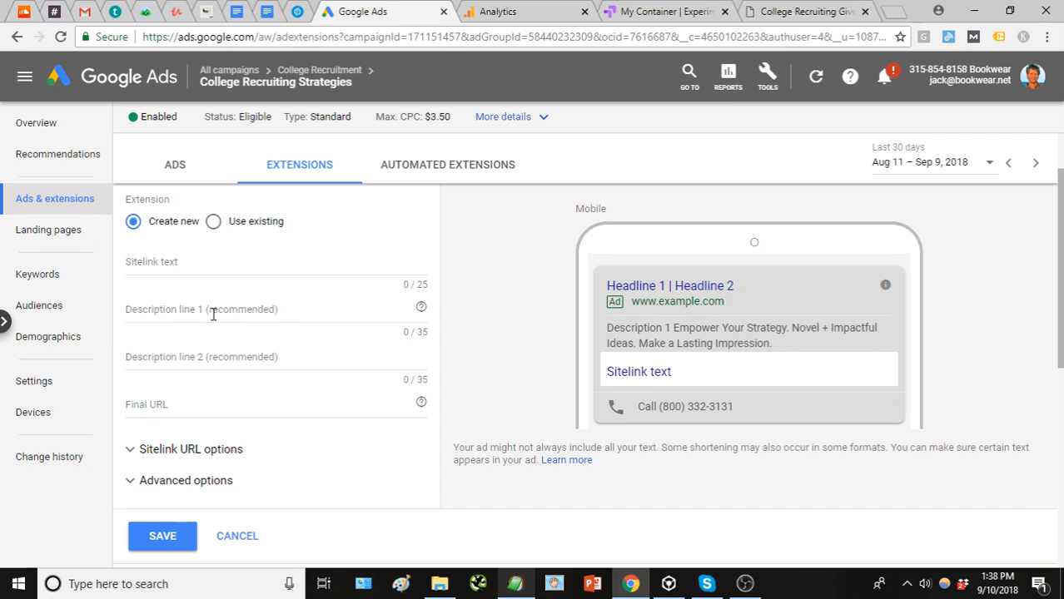
pyautogui.click(248, 539)
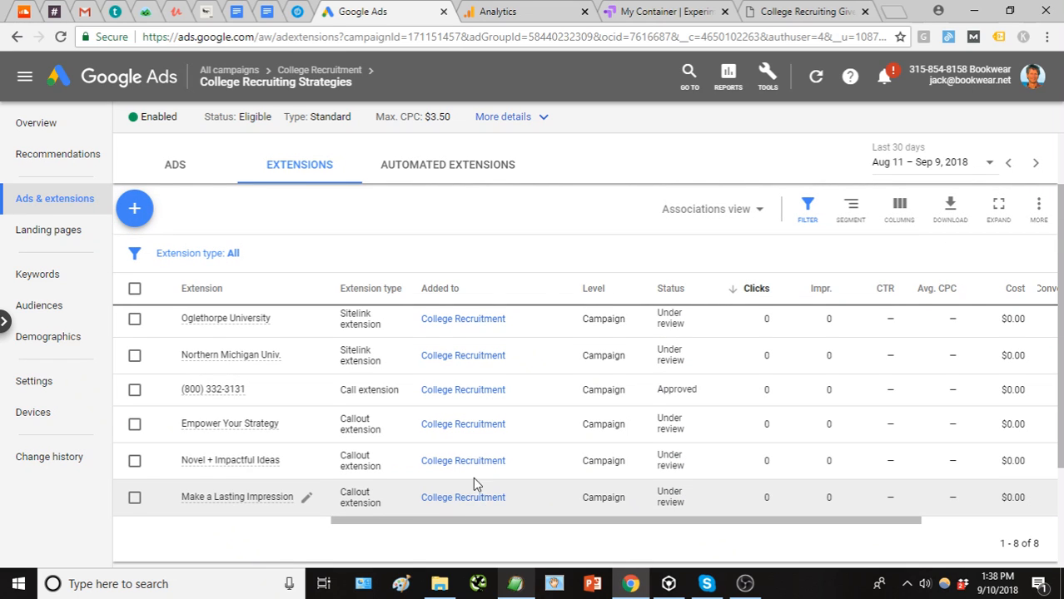
# Review the sitelink, call and callout extensions listed for the ad group, including their levels and statuses
pyautogui.scroll(1, 473, 481)
pyautogui.scroll(-2, 491, 363)
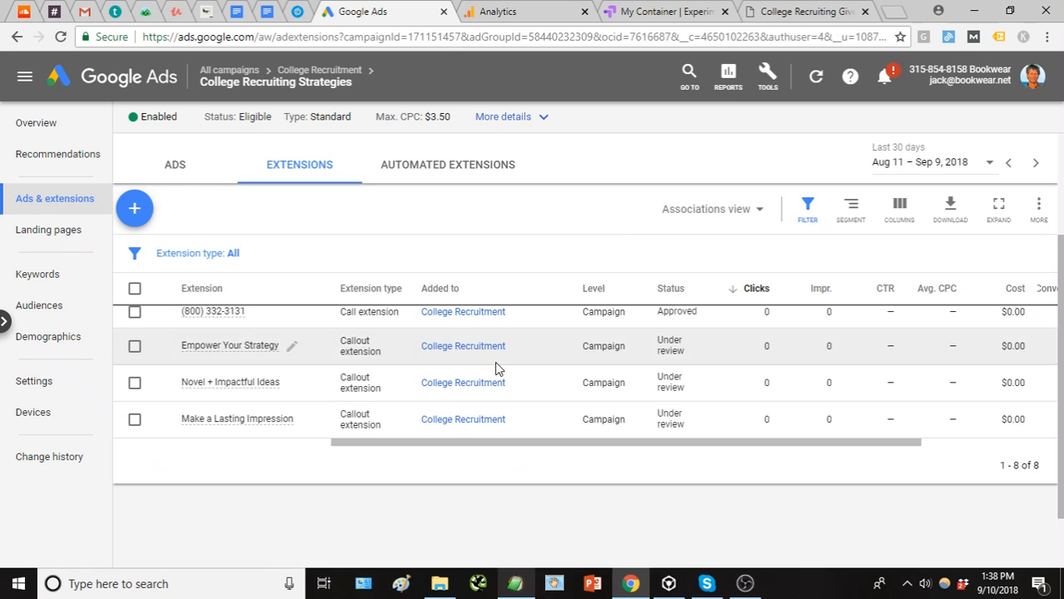
pyautogui.scroll(2, 494, 366)
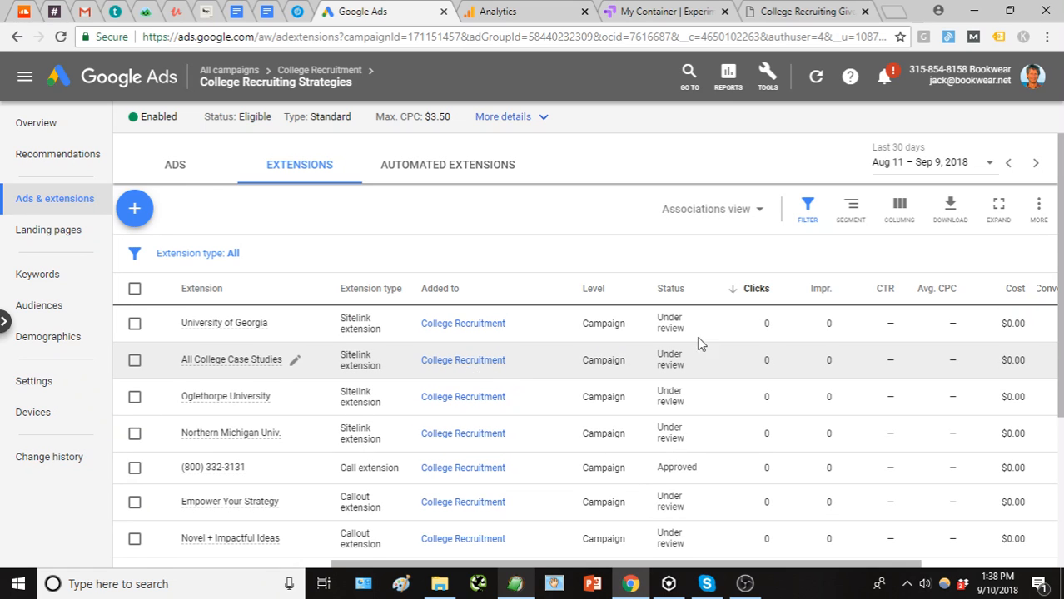
pyautogui.scroll(-1, 630, 422)
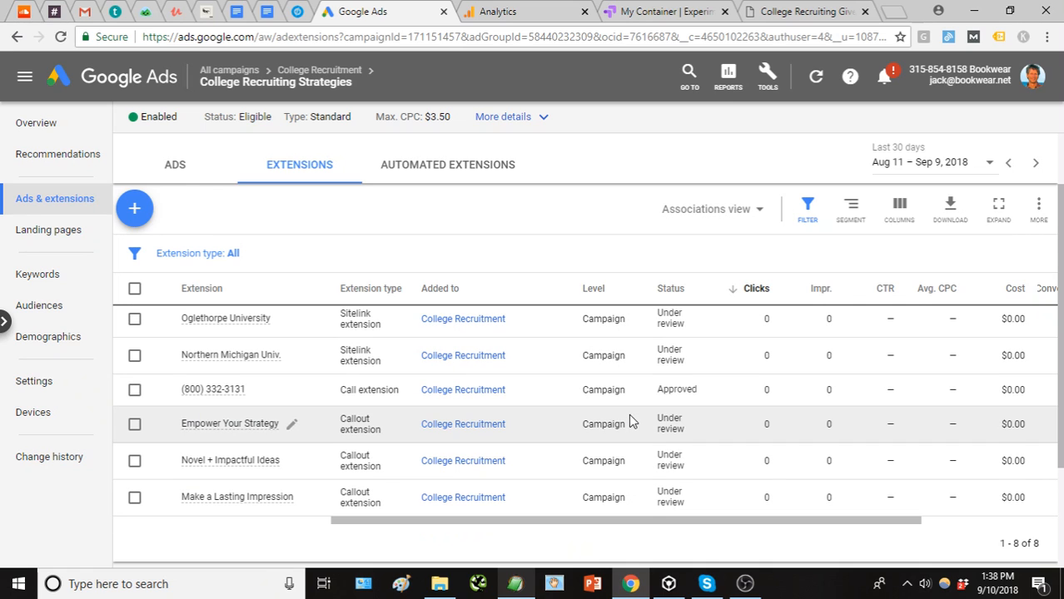
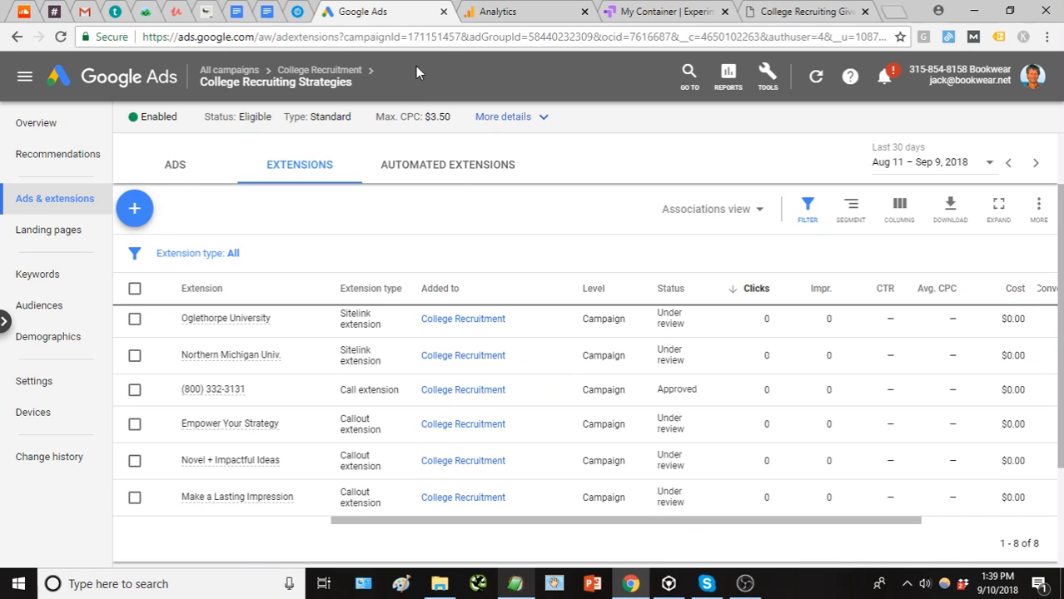
# Switch Google Ads to the Captivate Search Marketing login
pyautogui.click(1032, 83)
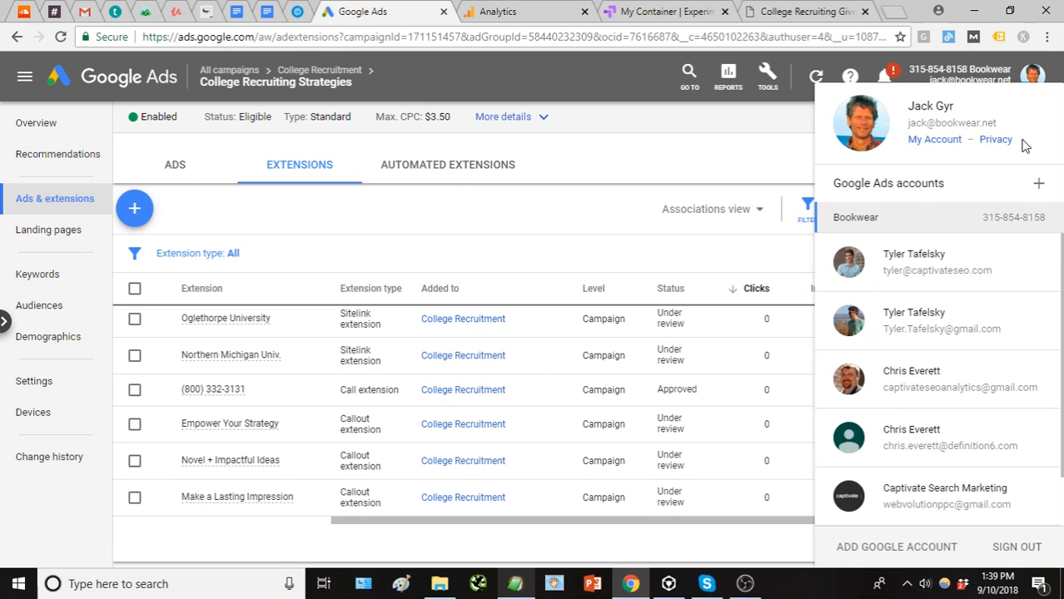
pyautogui.click(966, 493)
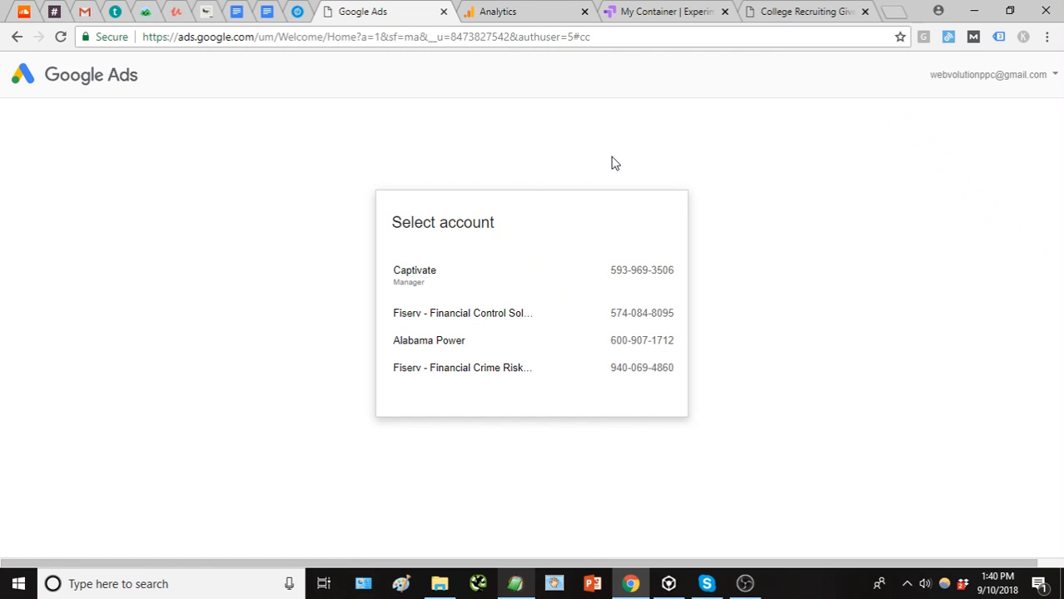
# Open the Captivate manager account and go to the Current Pixel account from its list of accounts
pyautogui.click(648, 271)
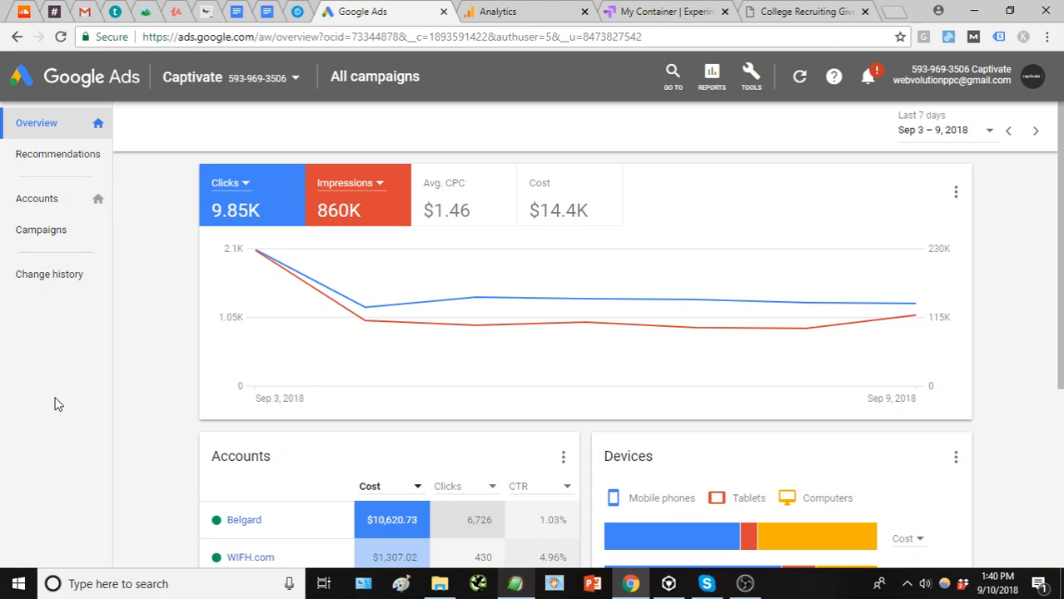
pyautogui.click(62, 199)
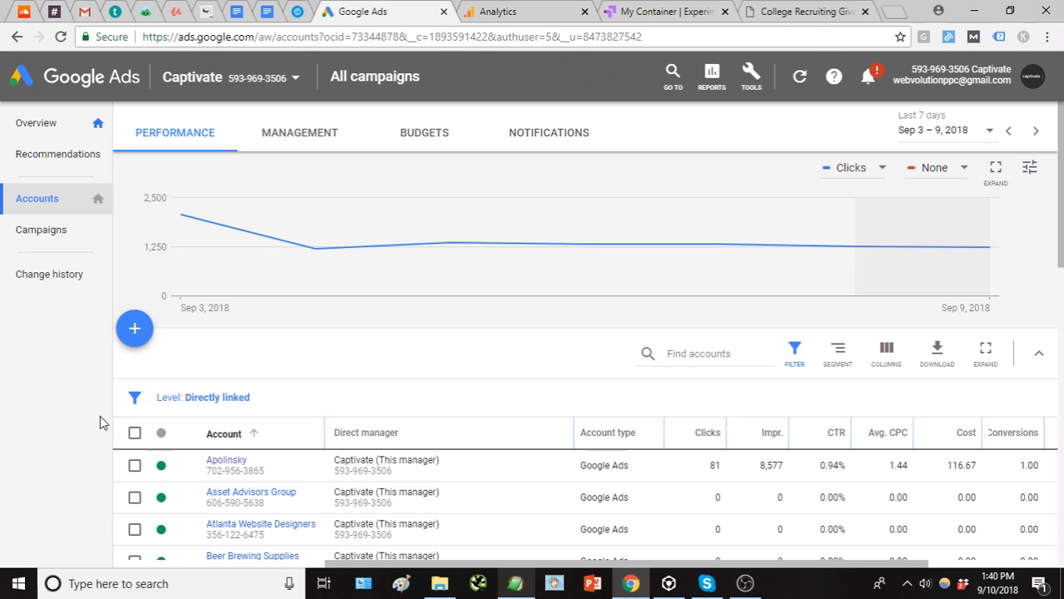
pyautogui.scroll(-1, 150, 469)
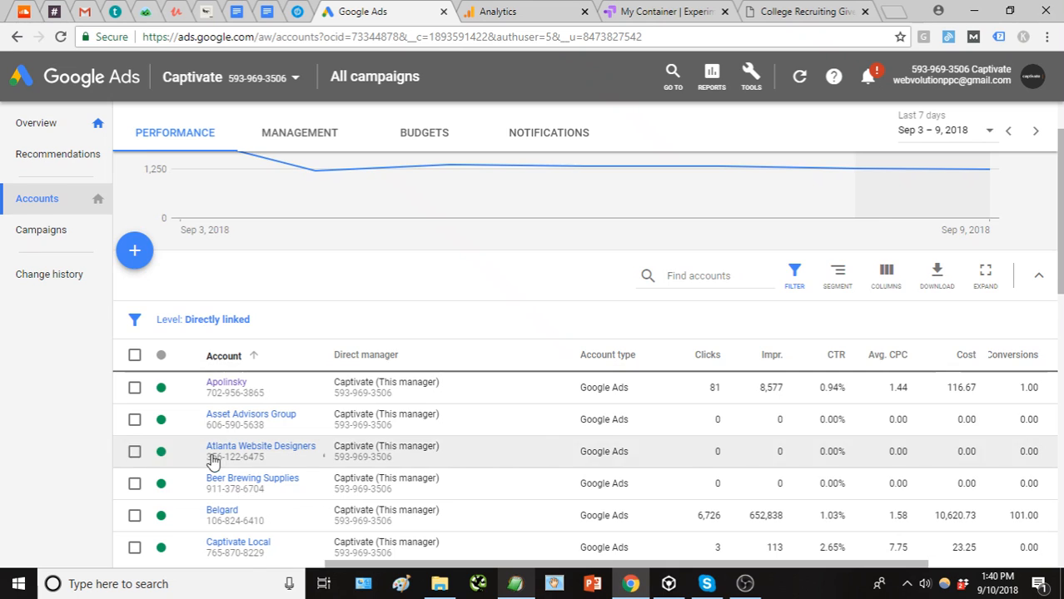
pyautogui.scroll(-2, 213, 462)
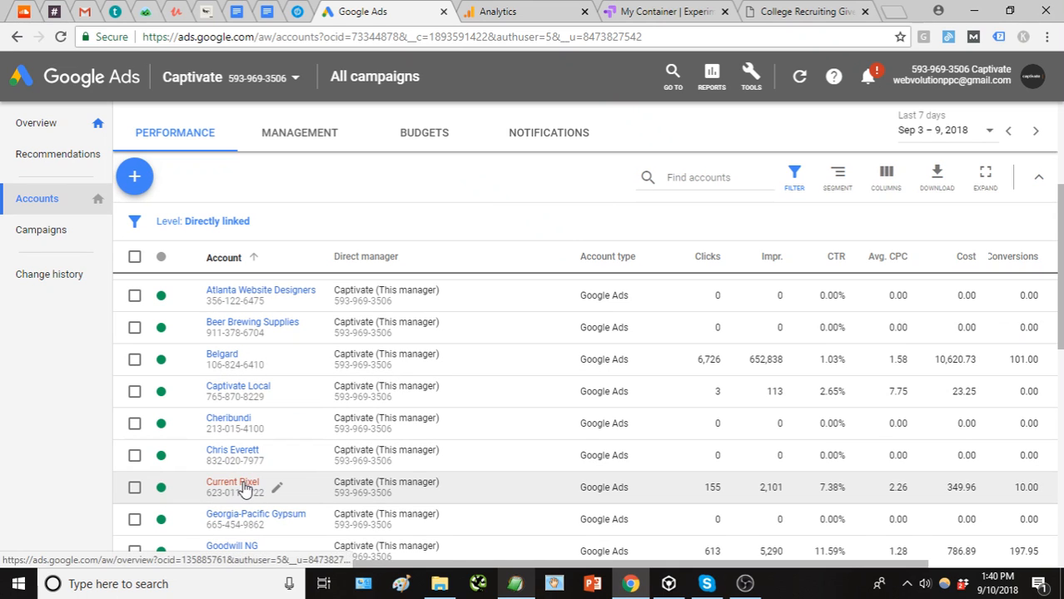
pyautogui.click(233, 483)
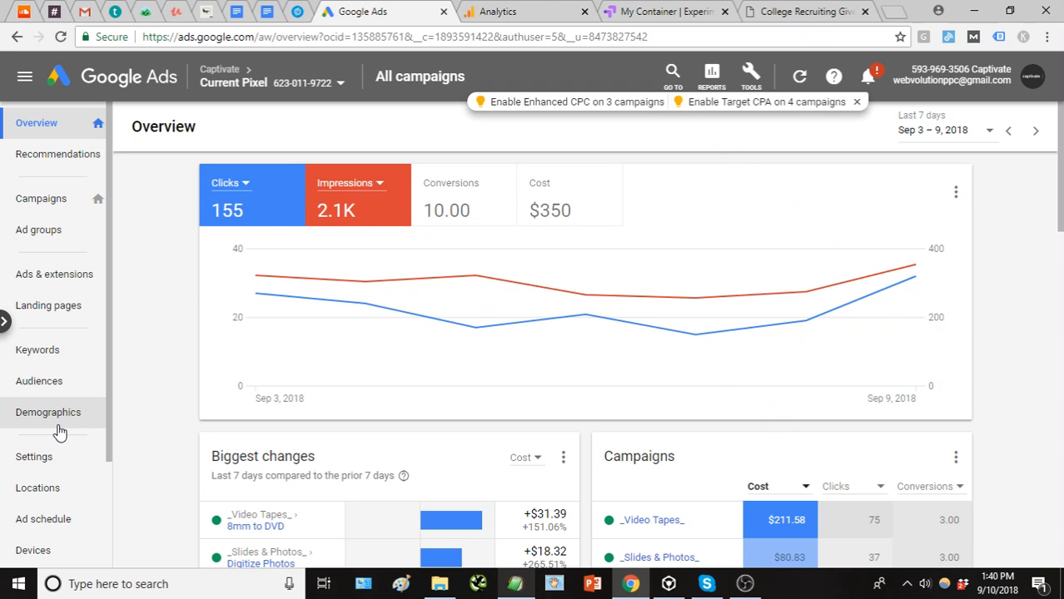
# Open the 8mm to DVD ad group of the _Video Tapes_ campaign and review its search keywords and their status
pyautogui.click(253, 528)
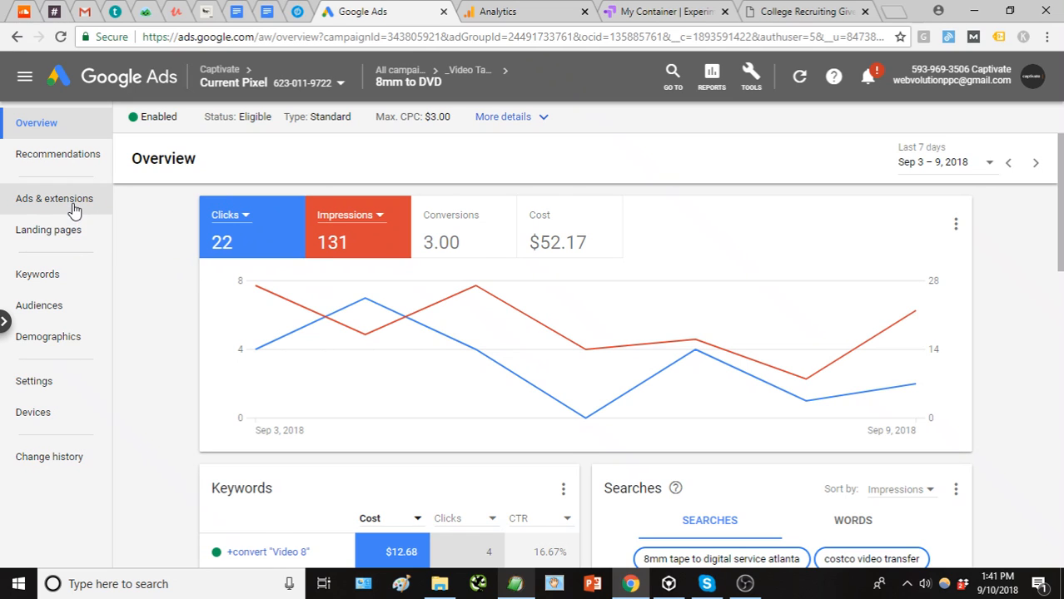
pyautogui.click(76, 274)
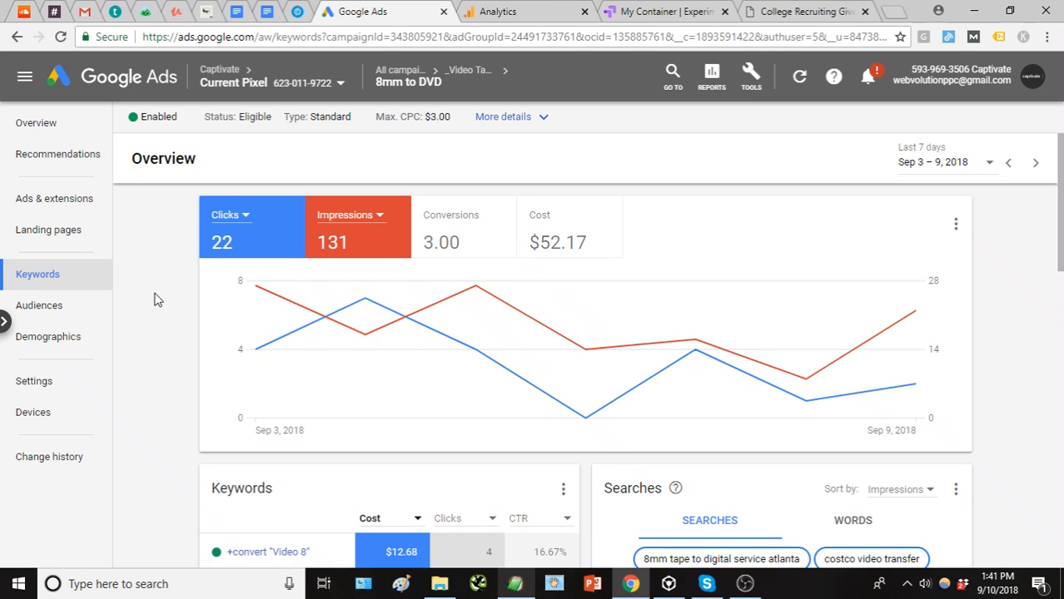
pyautogui.scroll(-1, 317, 370)
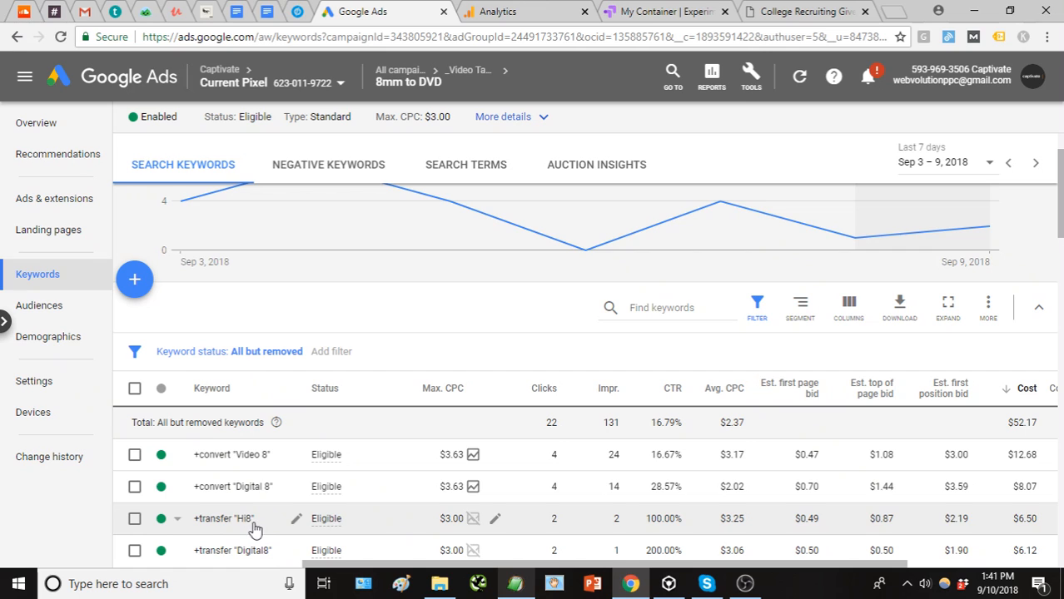
pyautogui.scroll(-1, 276, 468)
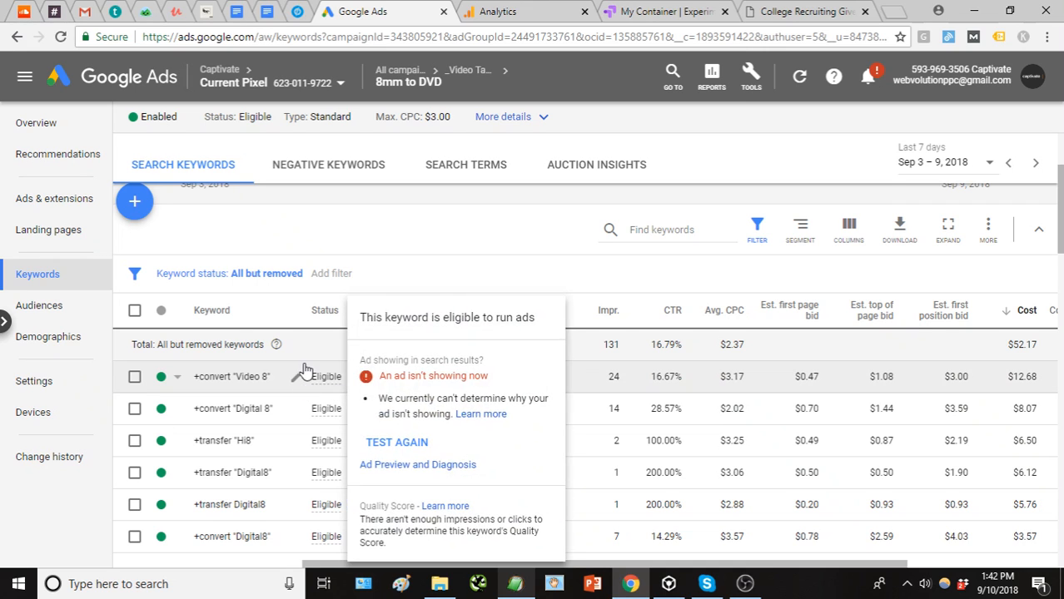
# Open the ad group's "Transfer 8mm Tapes to DVD" ad with the "30+ Years Serving Atlanta" headline for editing and copy its final URL
pyautogui.click(87, 208)
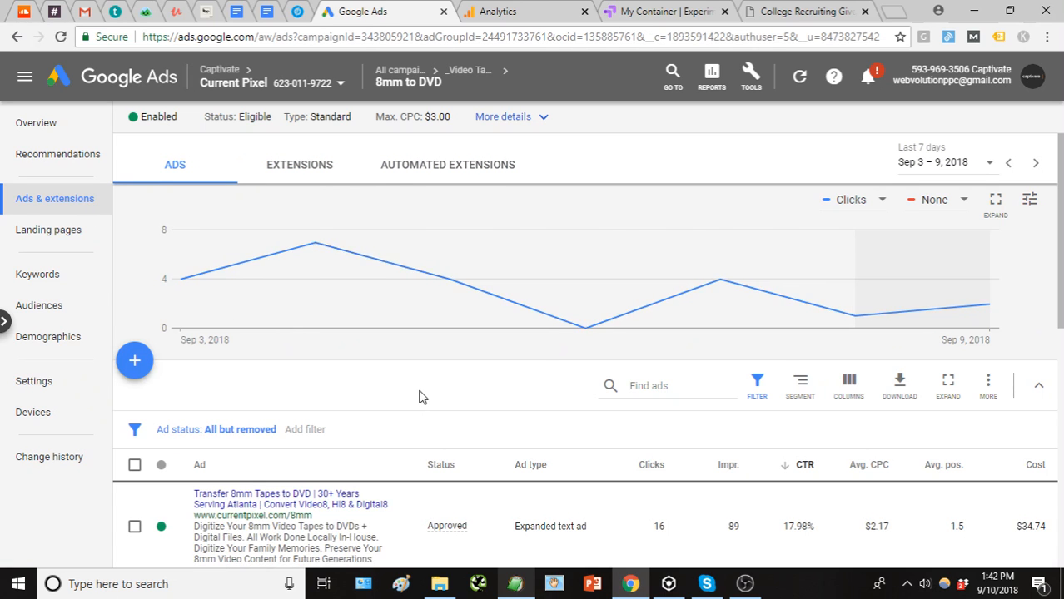
pyautogui.scroll(-1, 418, 397)
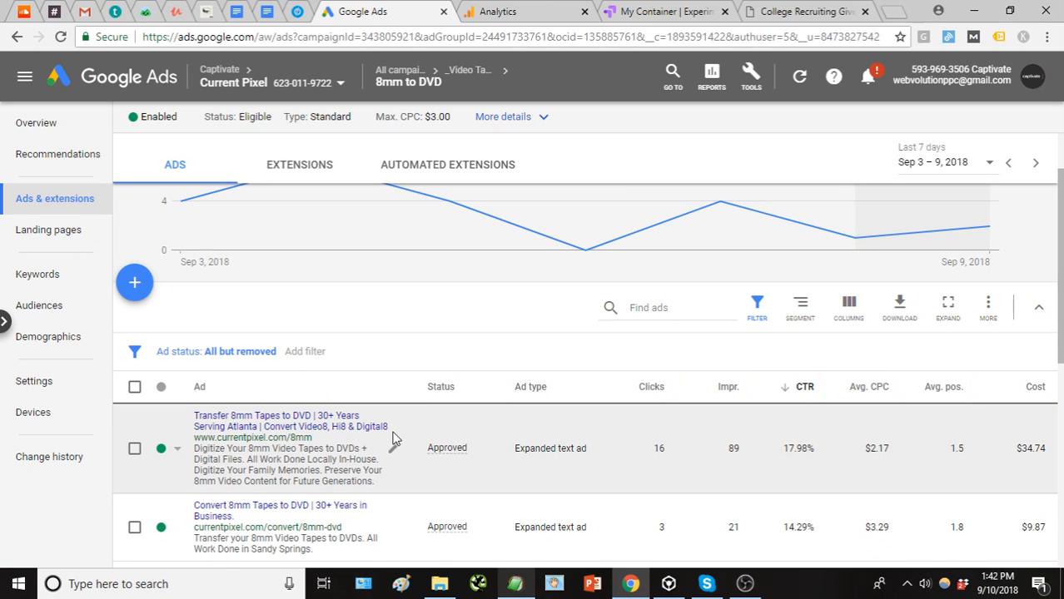
pyautogui.click(392, 451)
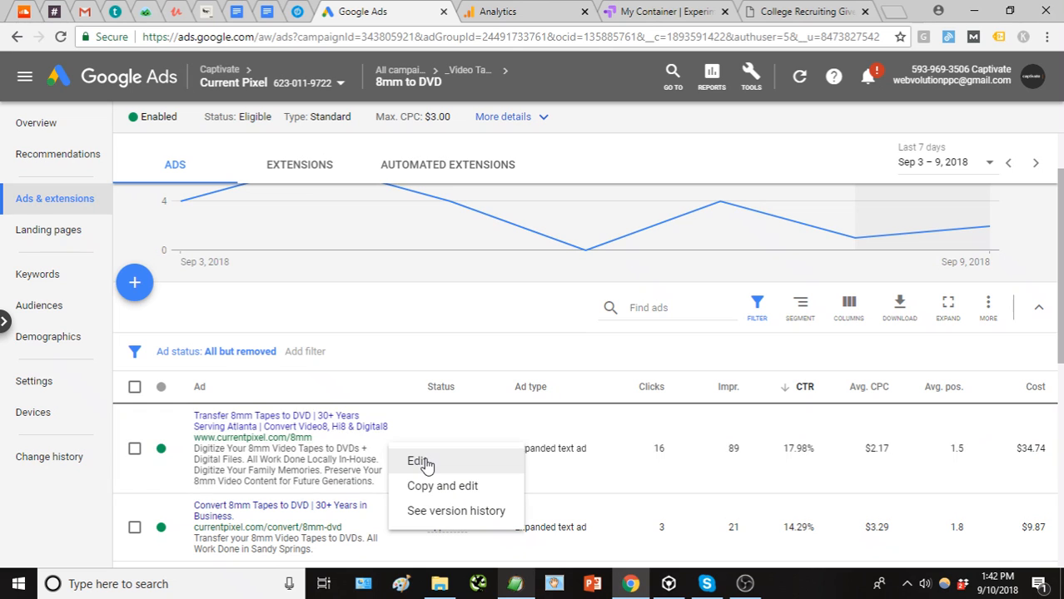
pyautogui.click(422, 462)
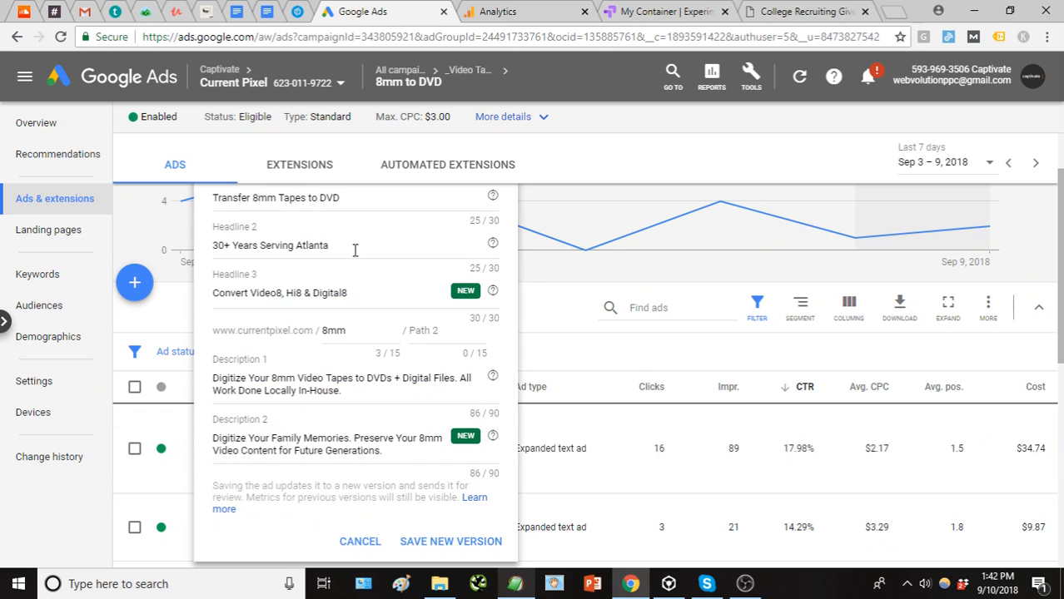
pyautogui.scroll(1, 354, 250)
pyautogui.hotkey('ctrl', '-')
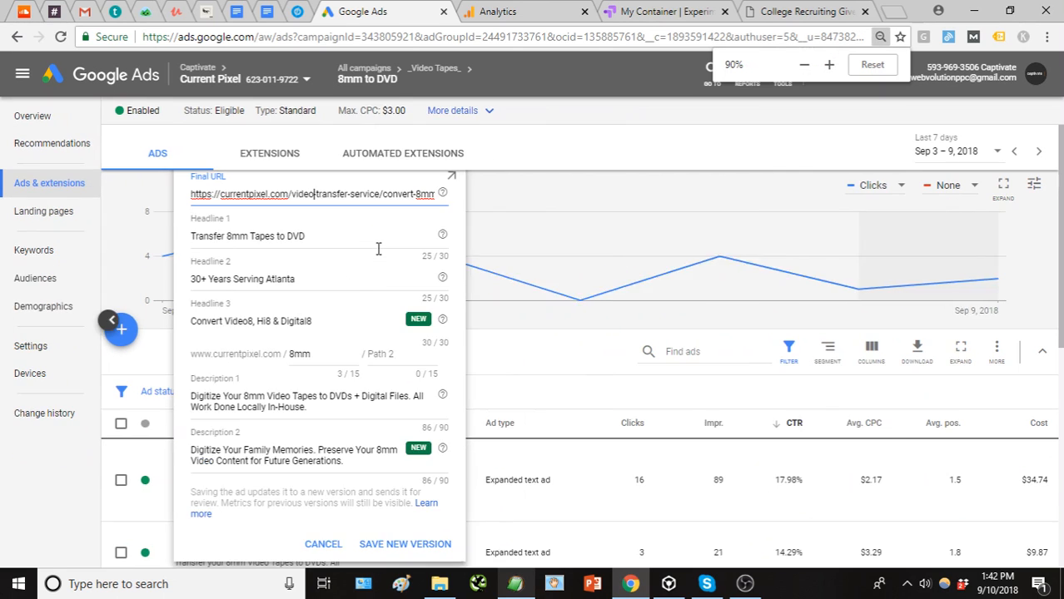
pyautogui.tripleClick(388, 193)
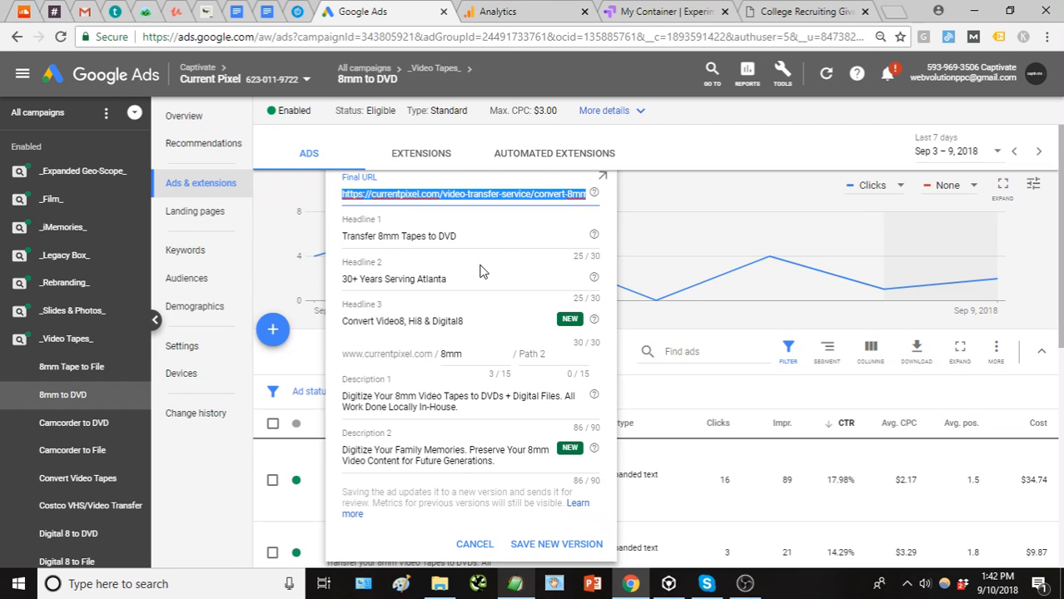
pyautogui.hotkey('ctrl', '+')
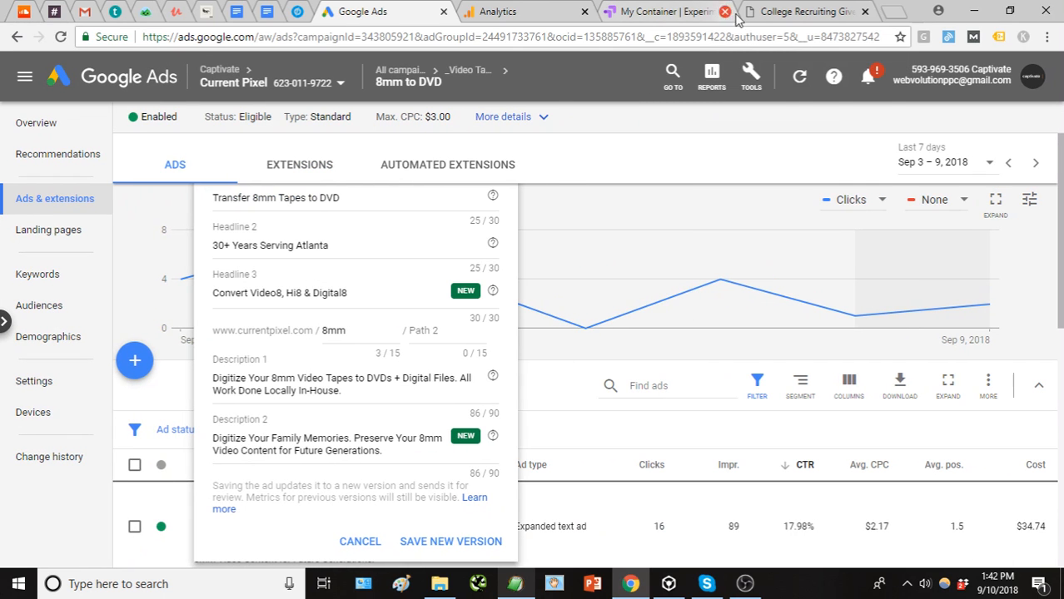
pyautogui.click(764, 12)
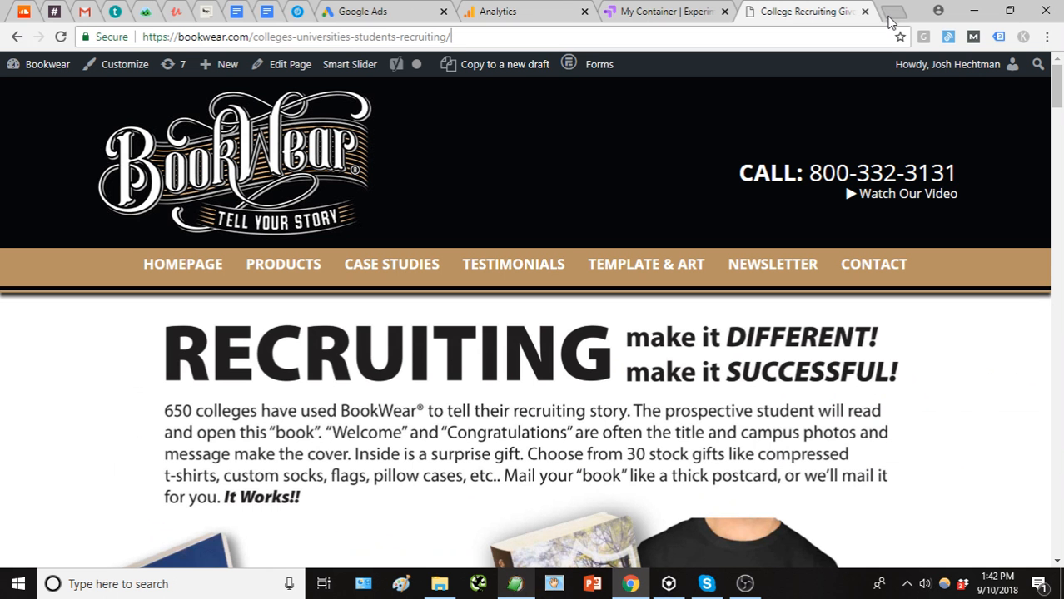
pyautogui.click(889, 11)
pyautogui.write('https://currentpixel.com/video-transfer-service/convert-8mm-to-dvd/')
pyautogui.press('Return')
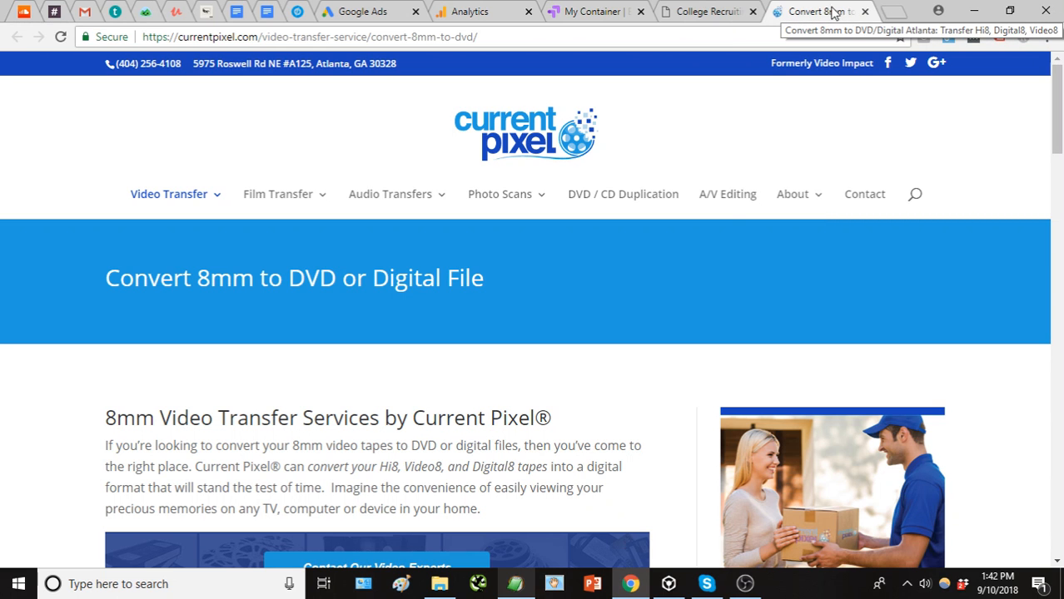
# Examine the landing page's heading, contact options, 8mm format sections and testimonials, and return to its beginning
pyautogui.scroll(-1, 311, 286)
pyautogui.scroll(-1, 312, 285)
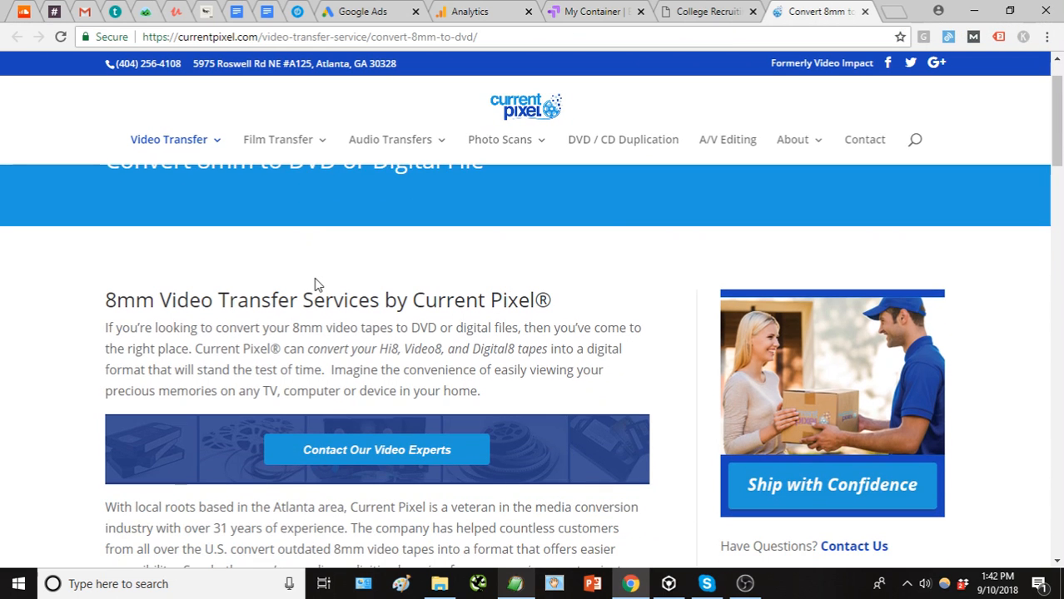
pyautogui.scroll(2, 306, 287)
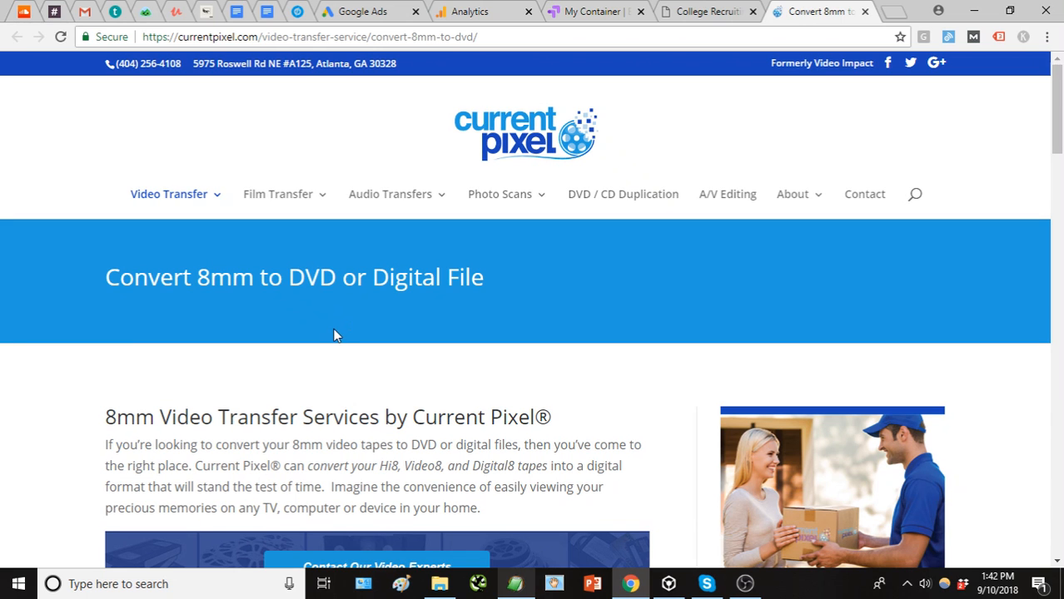
pyautogui.scroll(-2, 333, 336)
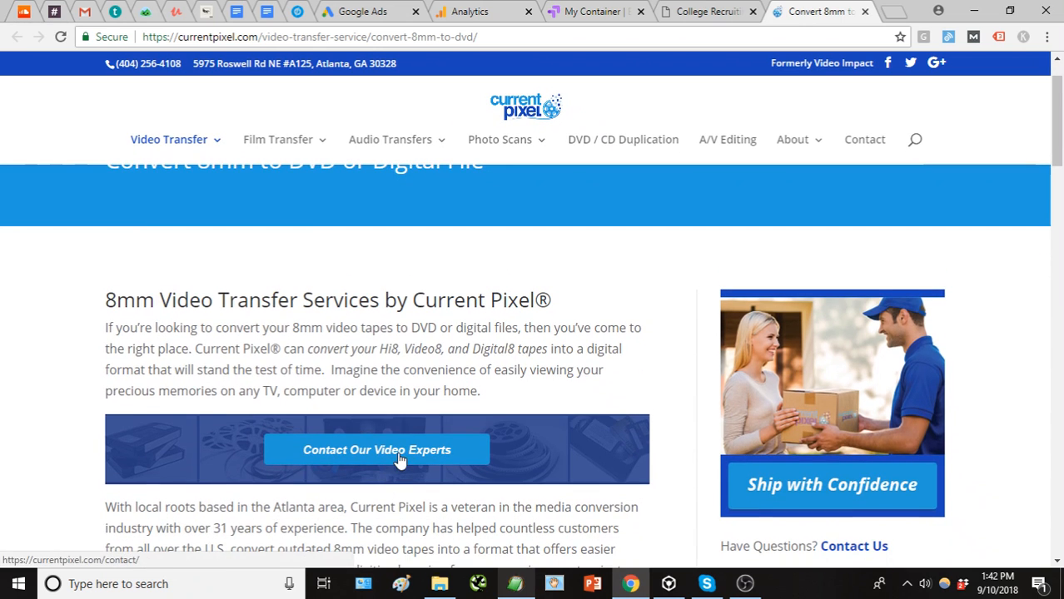
pyautogui.scroll(-1, 400, 454)
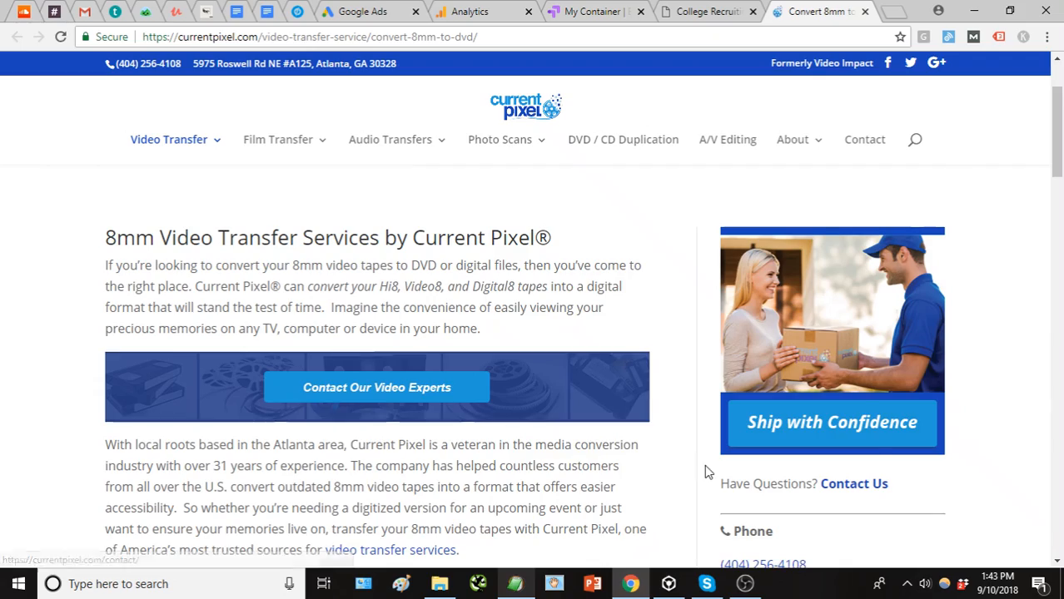
pyautogui.scroll(-1, 749, 458)
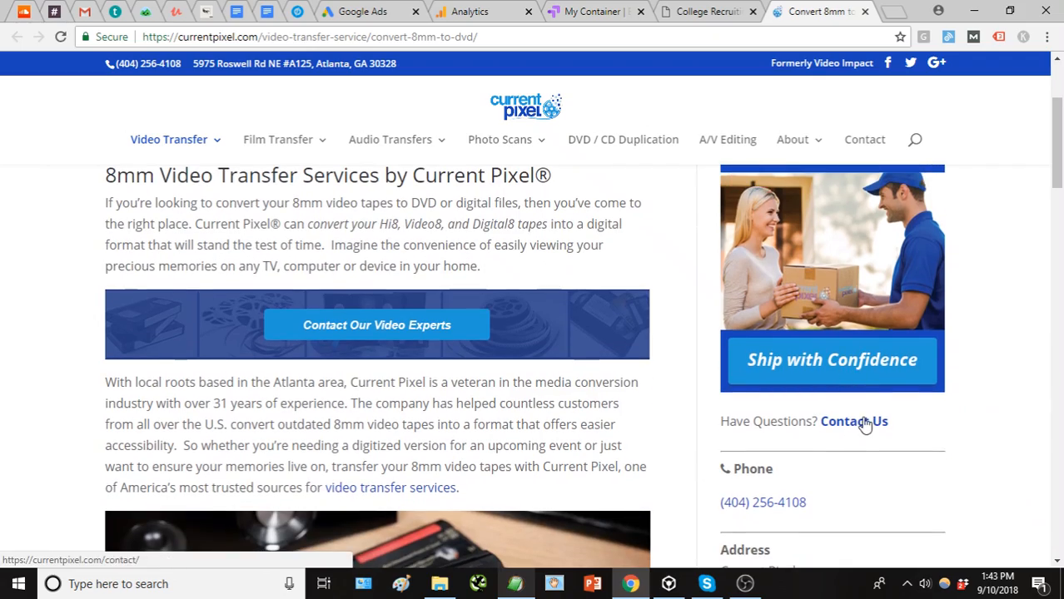
pyautogui.scroll(-6, 587, 329)
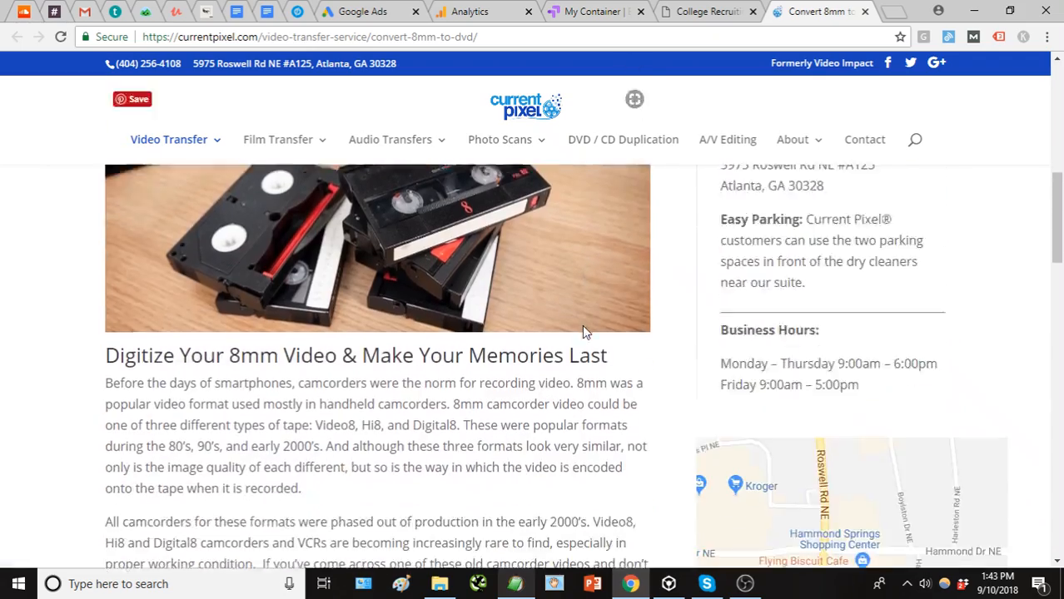
pyautogui.scroll(-12, 583, 330)
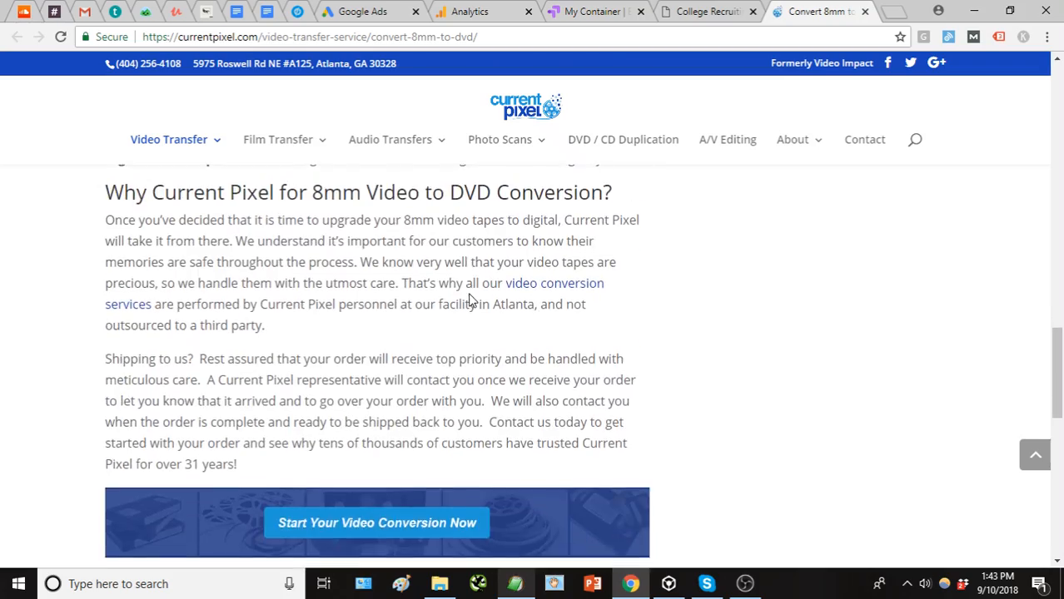
pyautogui.scroll(-6, 475, 308)
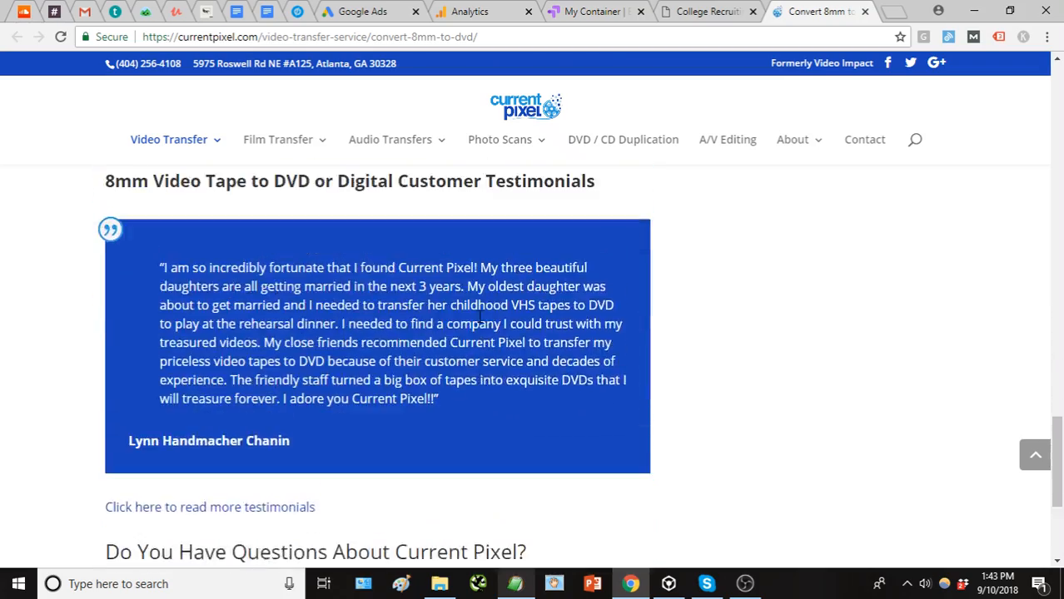
pyautogui.scroll(9, 483, 333)
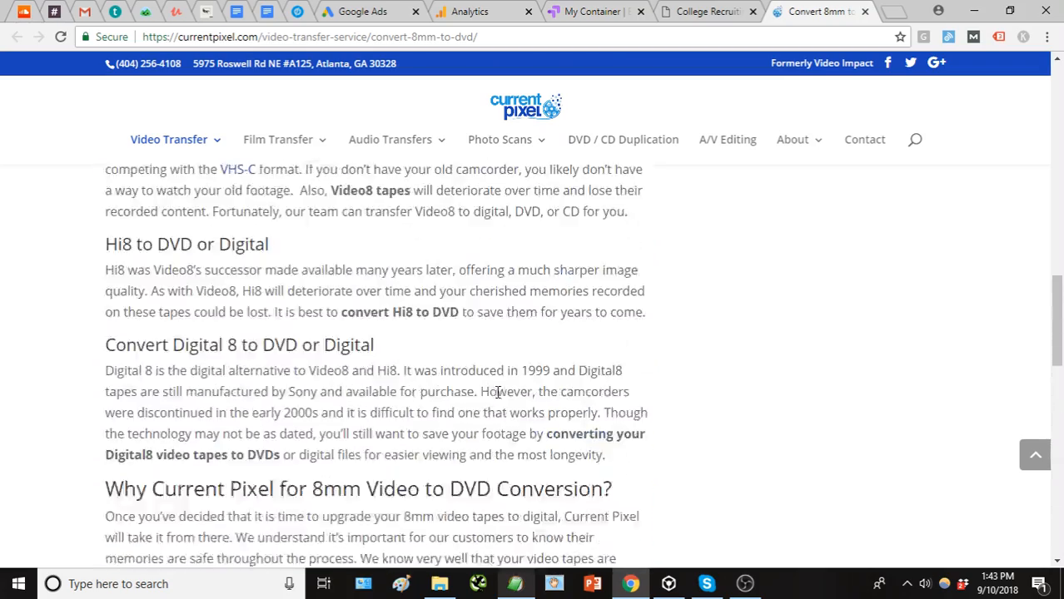
pyautogui.scroll(15, 498, 393)
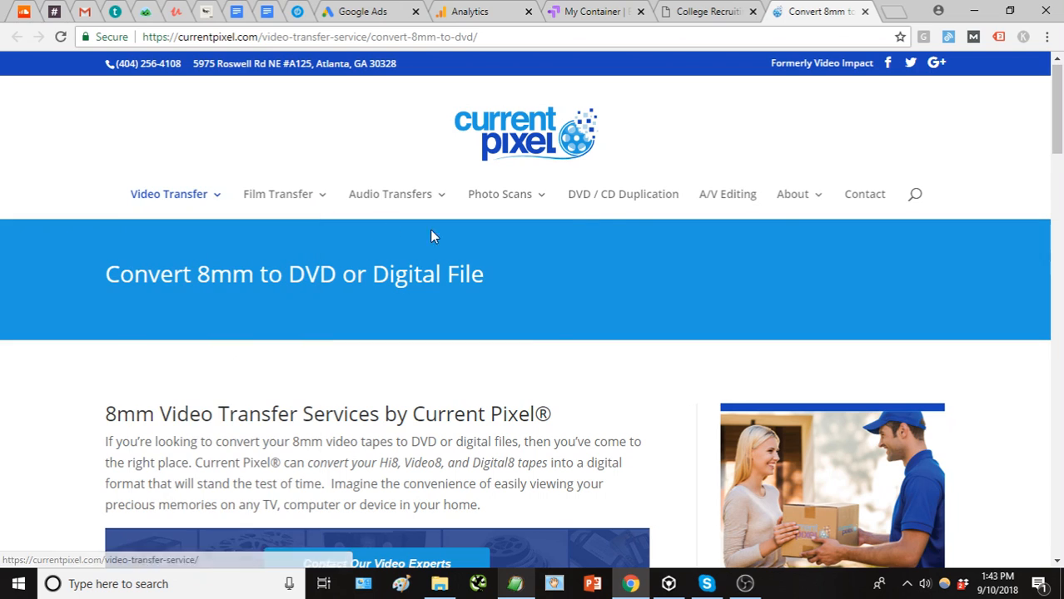
pyautogui.moveTo(783, 213)
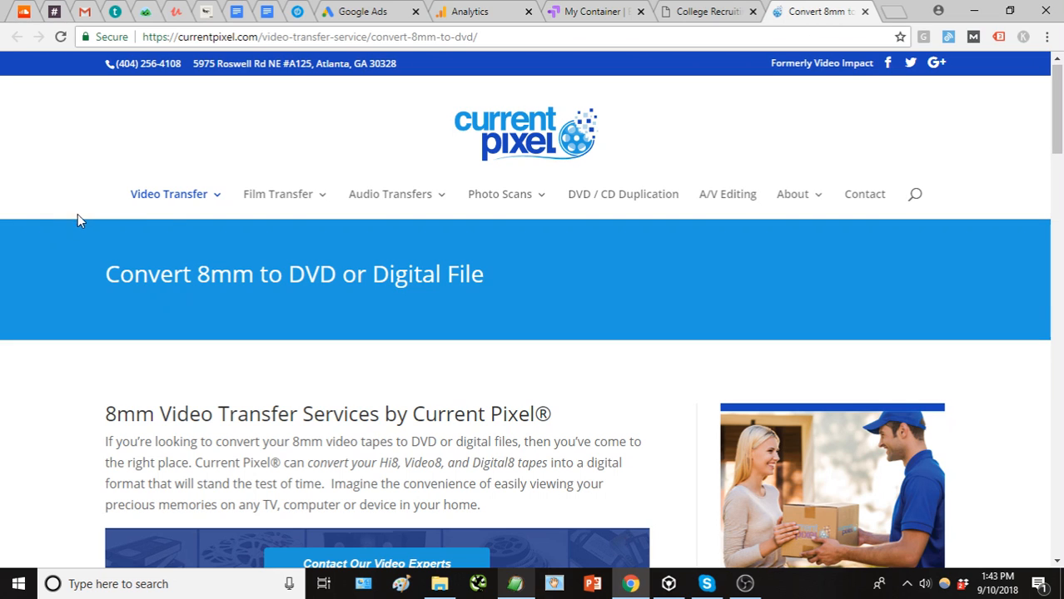
# Return to Google Ads, close the ad edit without saving, and review the cost, conversions and Quality Score of the ad group's keywords
pyautogui.click(509, 10)
pyautogui.click(370, 12)
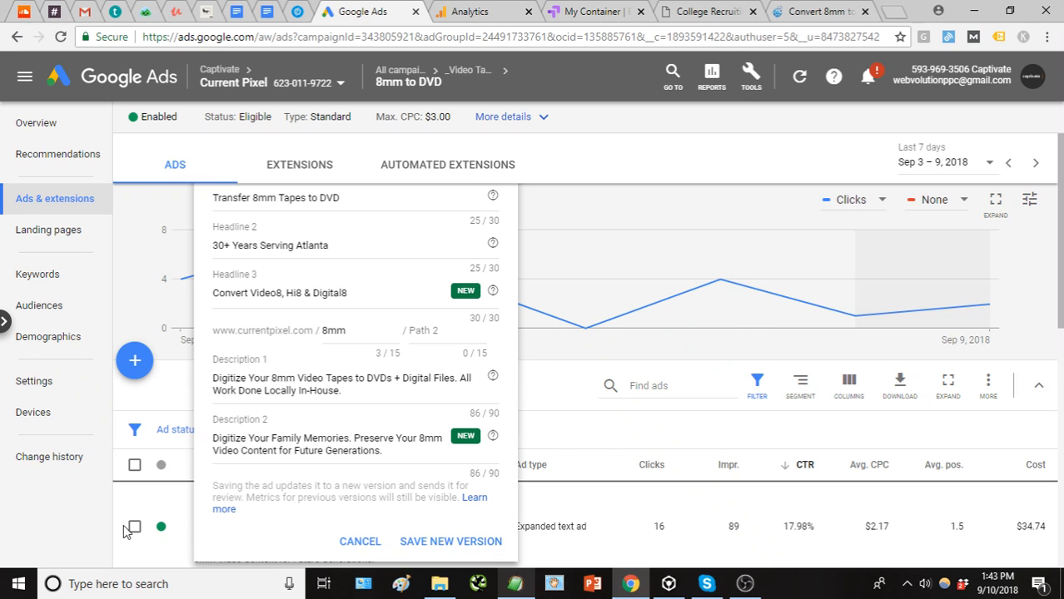
pyautogui.click(360, 543)
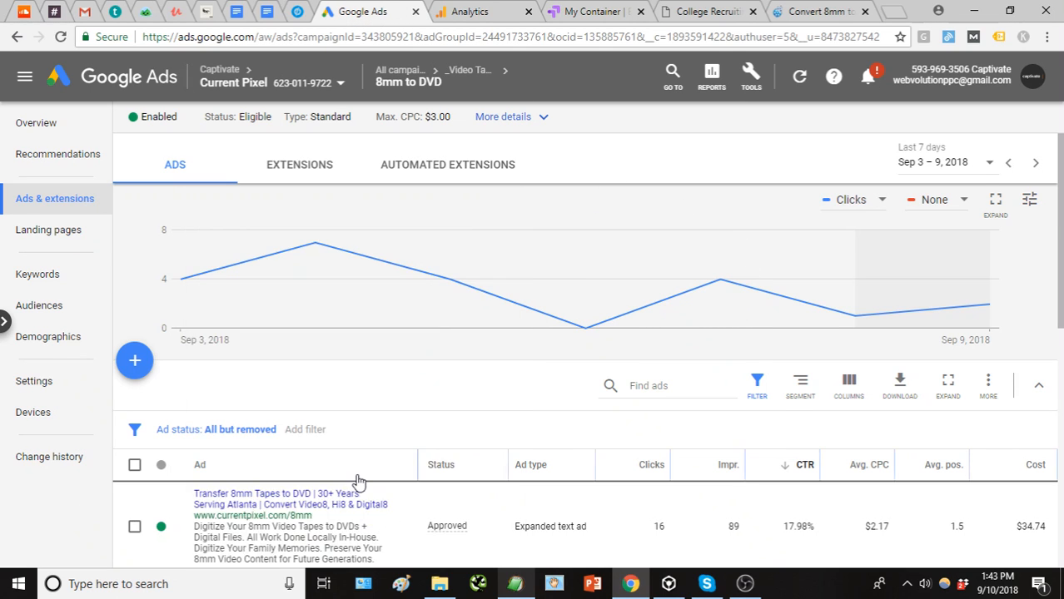
pyautogui.click(50, 275)
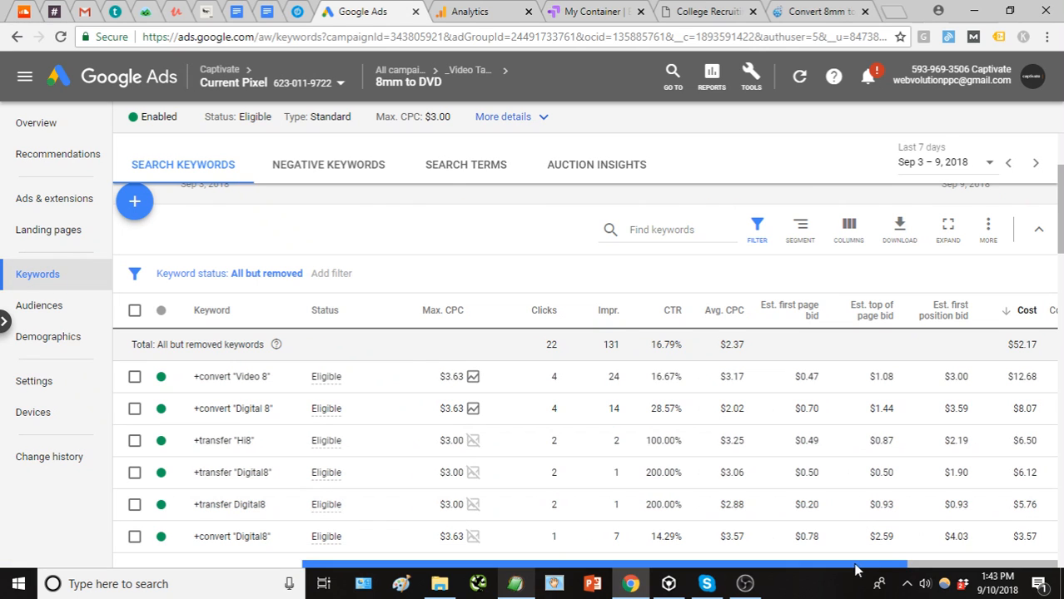
pyautogui.hscroll(5, 851, 569)
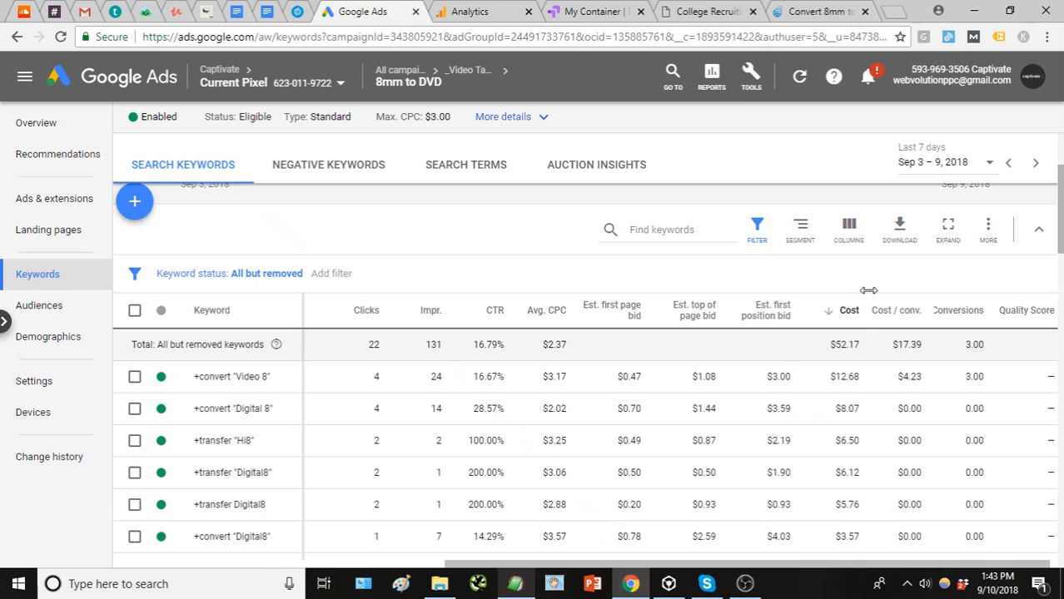
# Go back to the Current Pixel landing page and highlight "Convert 8mm to DVD" in its title, then its web address
pyautogui.click(817, 14)
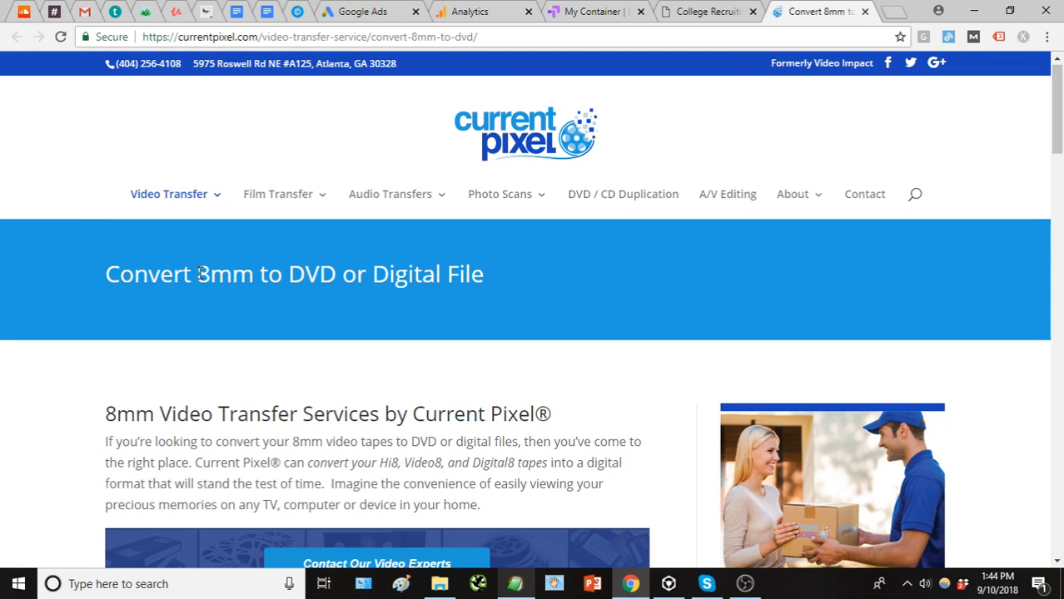
pyautogui.moveTo(107, 268); pyautogui.dragTo(338, 288)
pyautogui.click(332, 357)
pyautogui.click(856, 35)
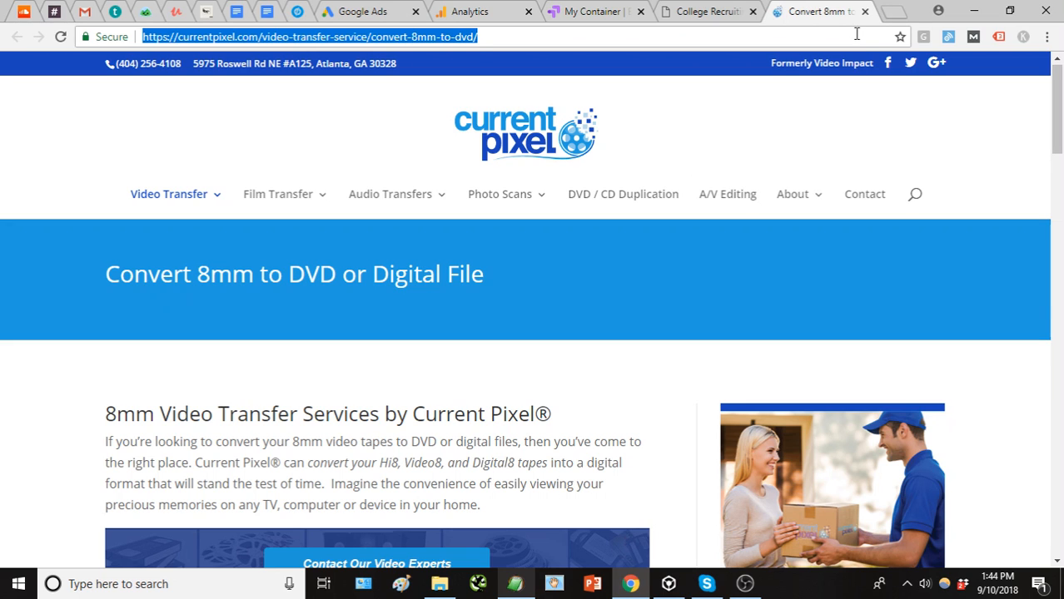
# Load bearclawbicycleco.com in place of the Current Pixel landing page and open its Thunderhawk bike page
pyautogui.write('be')
pyautogui.press('Return')
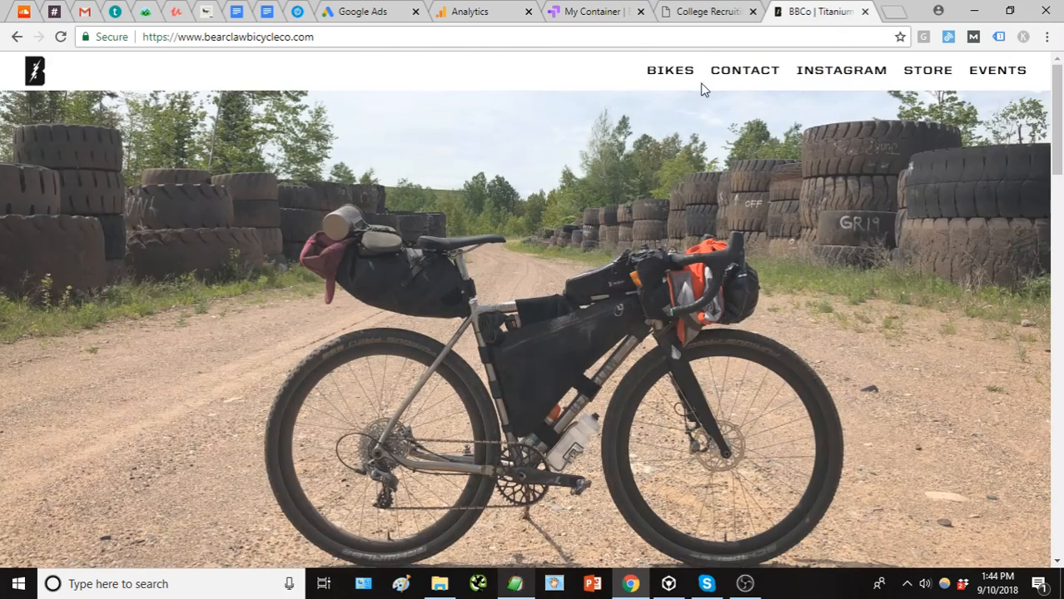
pyautogui.moveTo(677, 81)
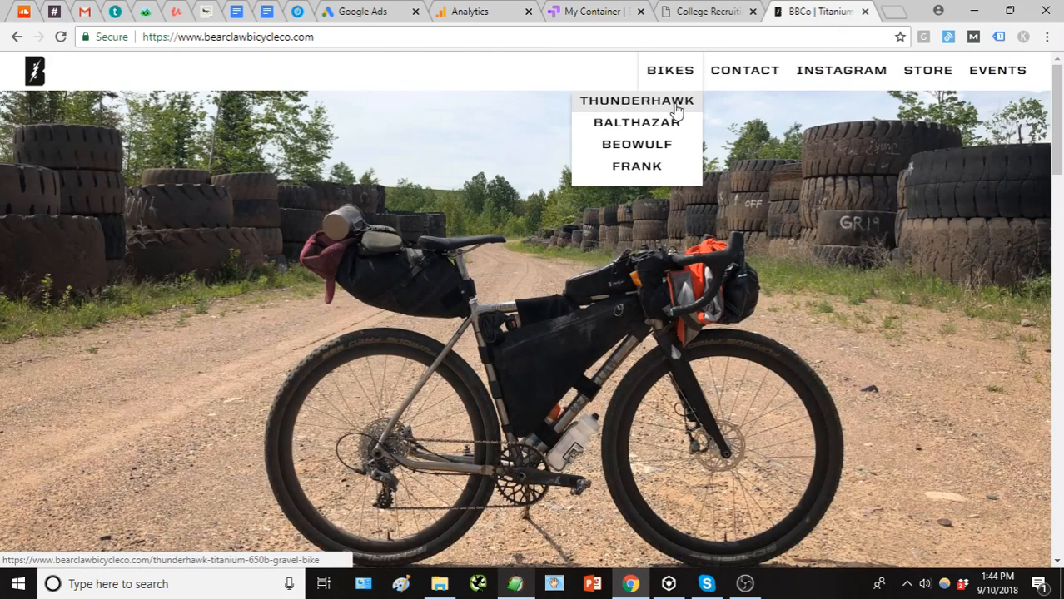
pyautogui.click(677, 109)
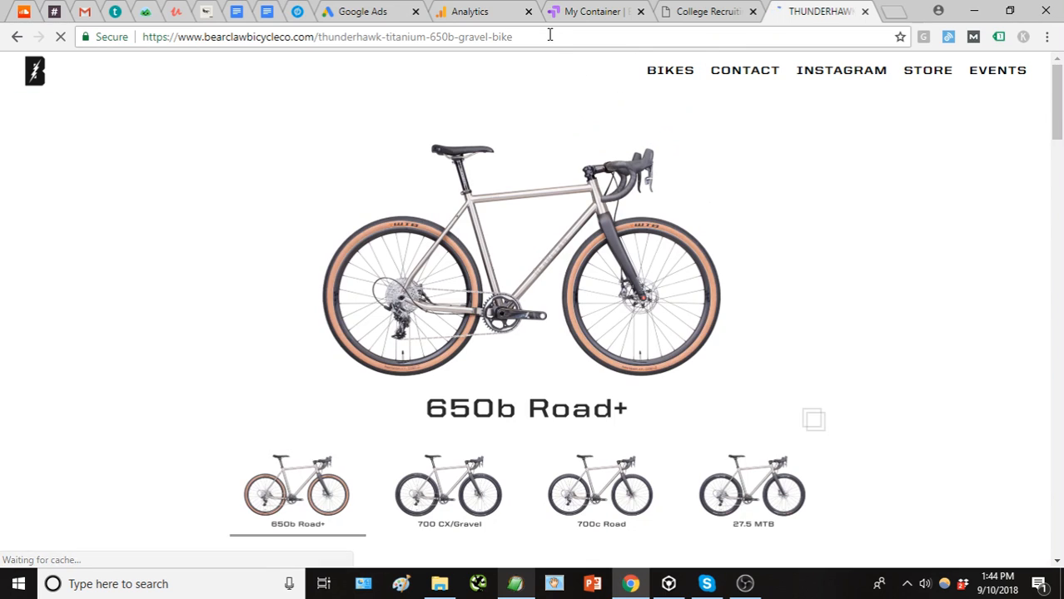
# Highlight "Titanium Gravel Bike" in the Thunderhawk page's main heading
pyautogui.scroll(-2, 524, 100)
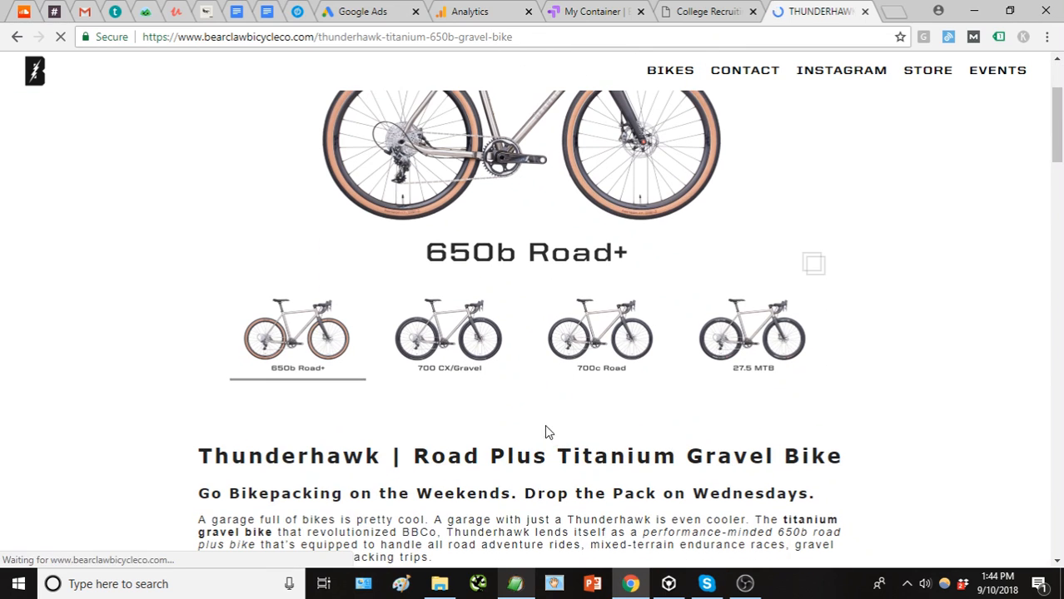
pyautogui.moveTo(556, 456); pyautogui.dragTo(198, 456)
pyautogui.moveTo(759, 448); pyautogui.dragTo(855, 459)
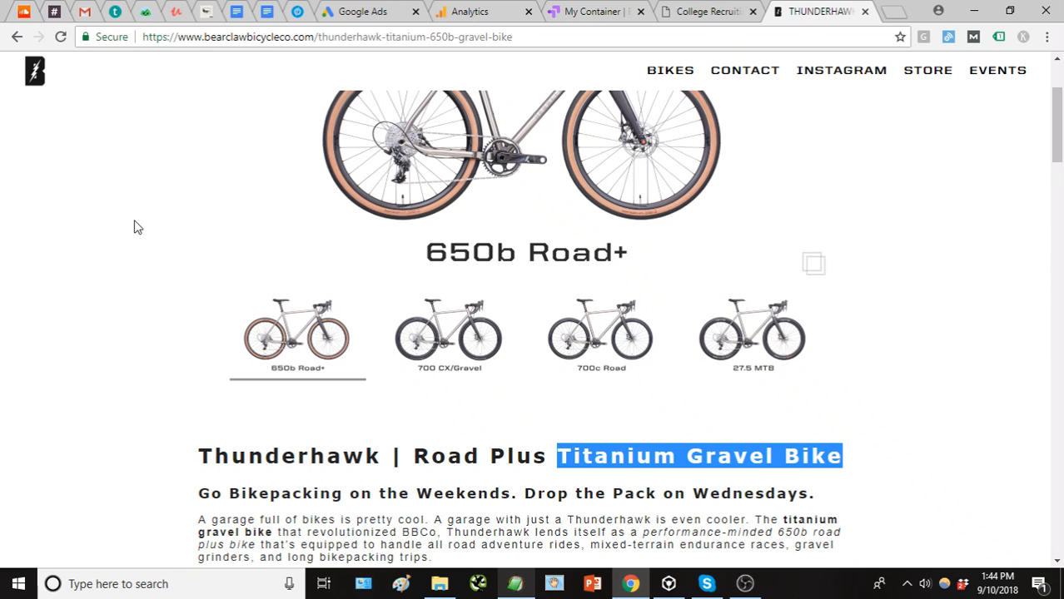
# Examine the Thunderhawk page's bike images, build variants, heading and description, and return to its beginning
pyautogui.scroll(2, 237, 248)
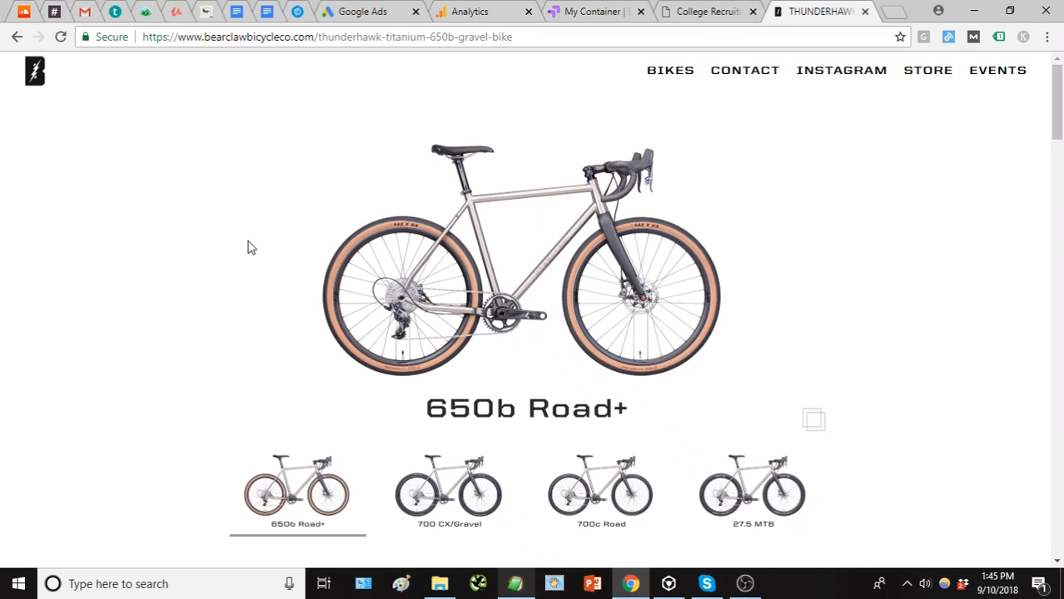
pyautogui.scroll(-1, 331, 430)
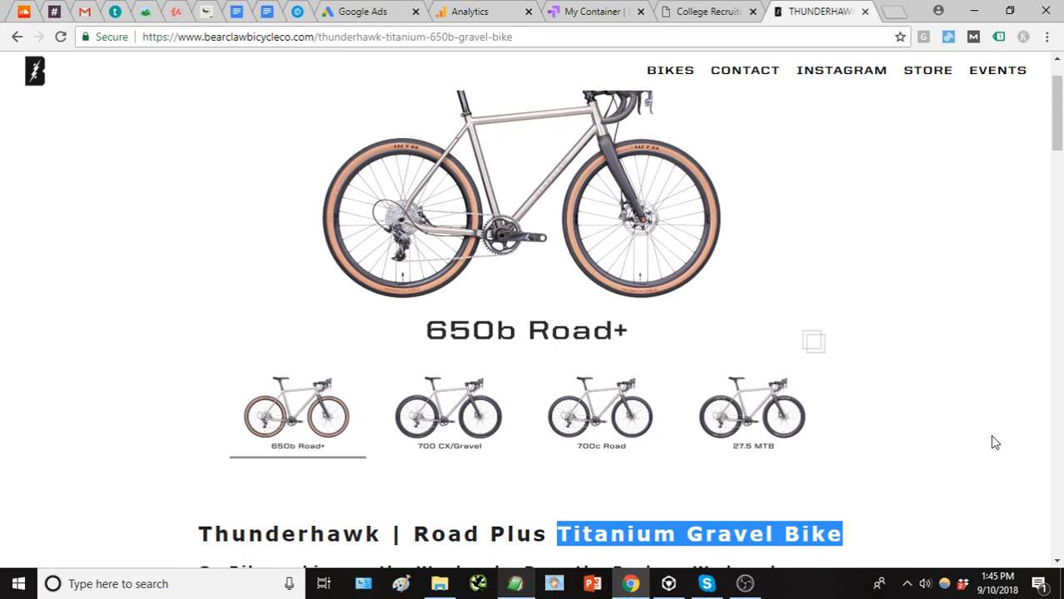
pyautogui.scroll(1, 956, 368)
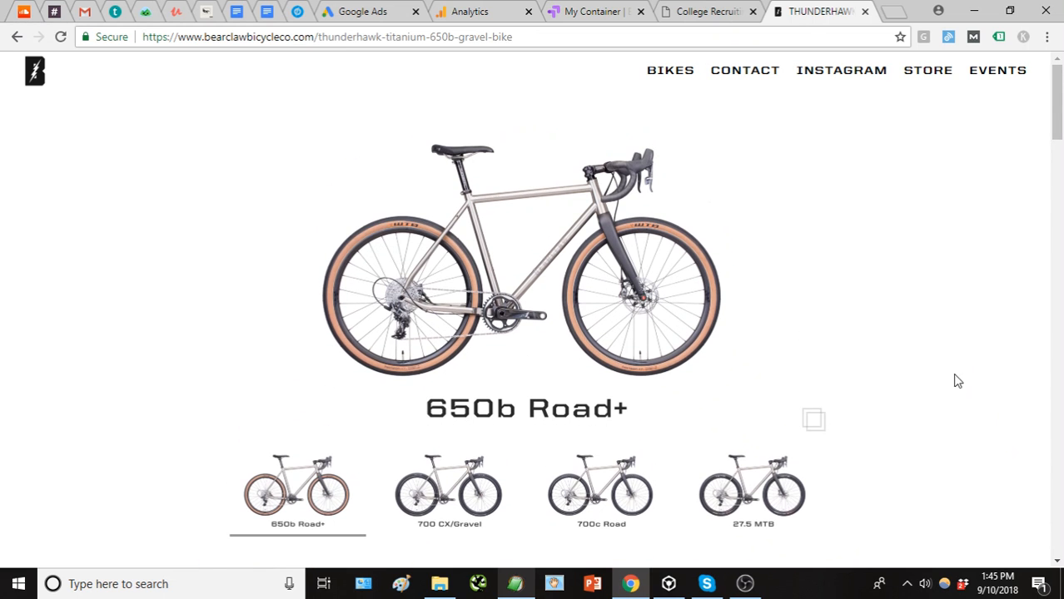
pyautogui.scroll(-3, 965, 379)
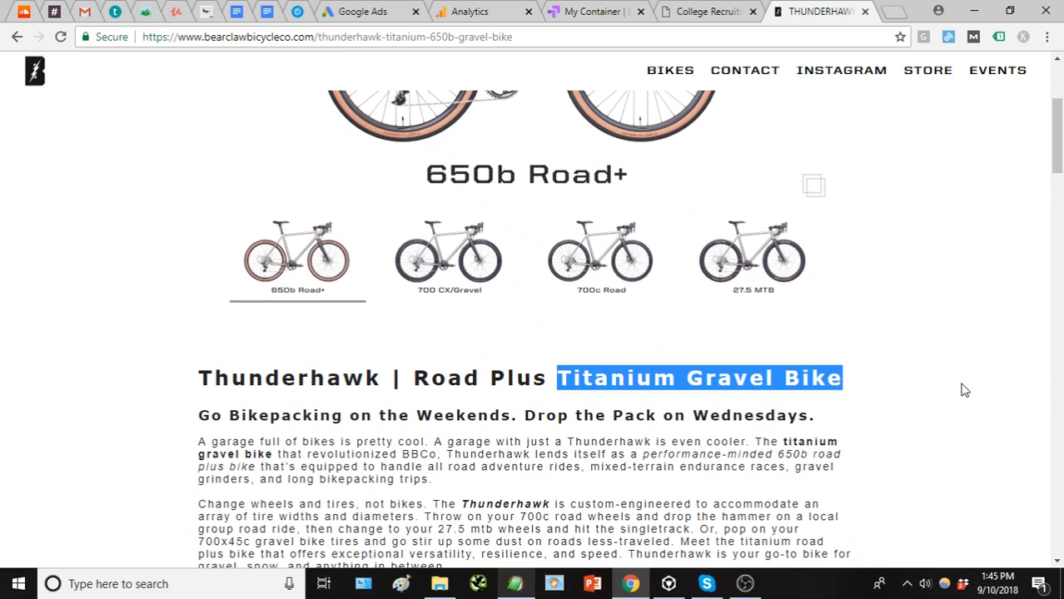
pyautogui.scroll(1, 963, 381)
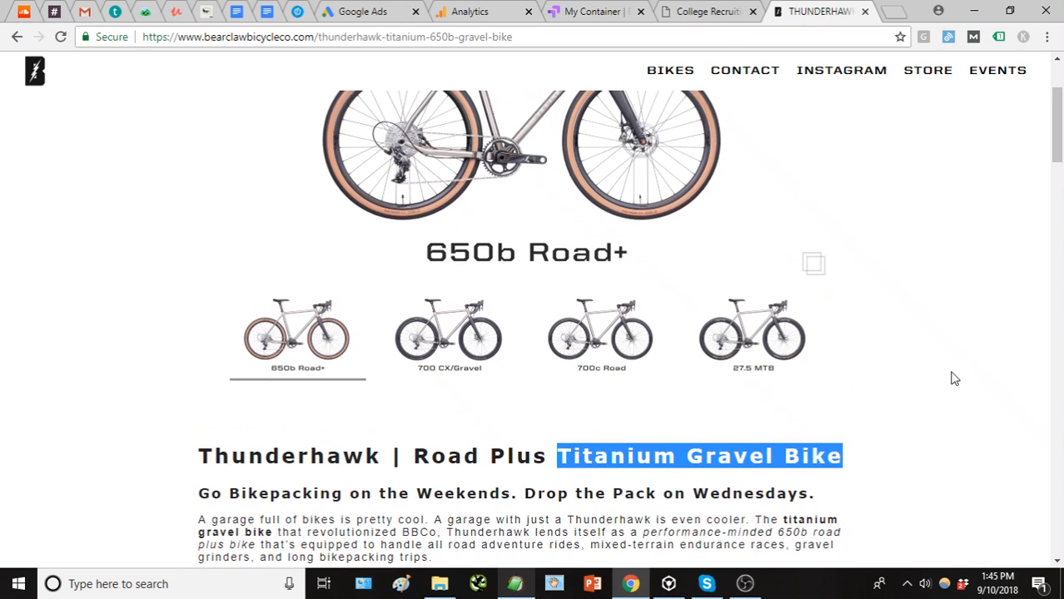
pyautogui.scroll(1, 955, 369)
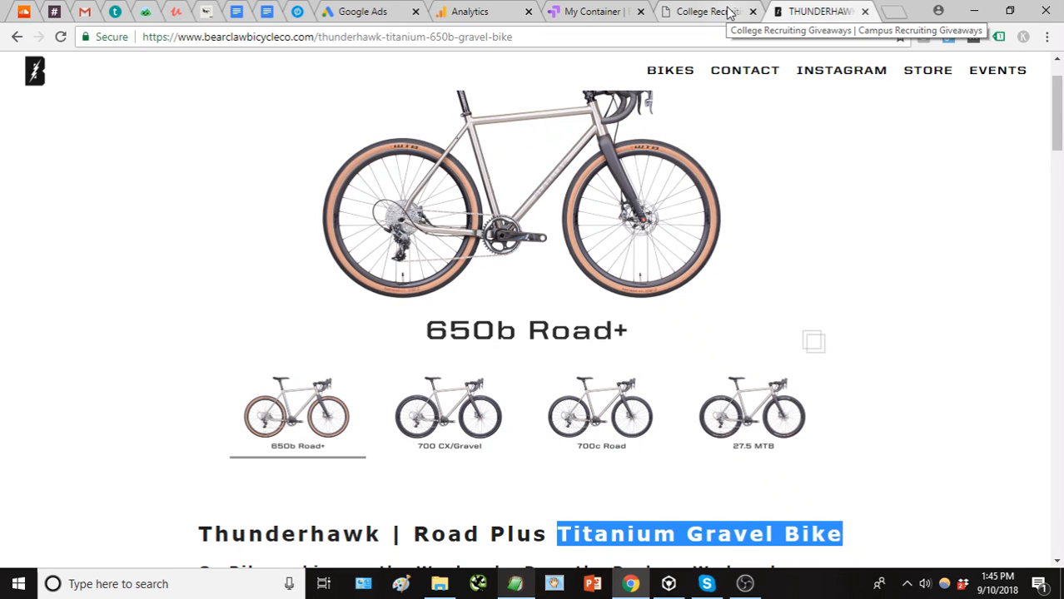
pyautogui.scroll(1, 795, 190)
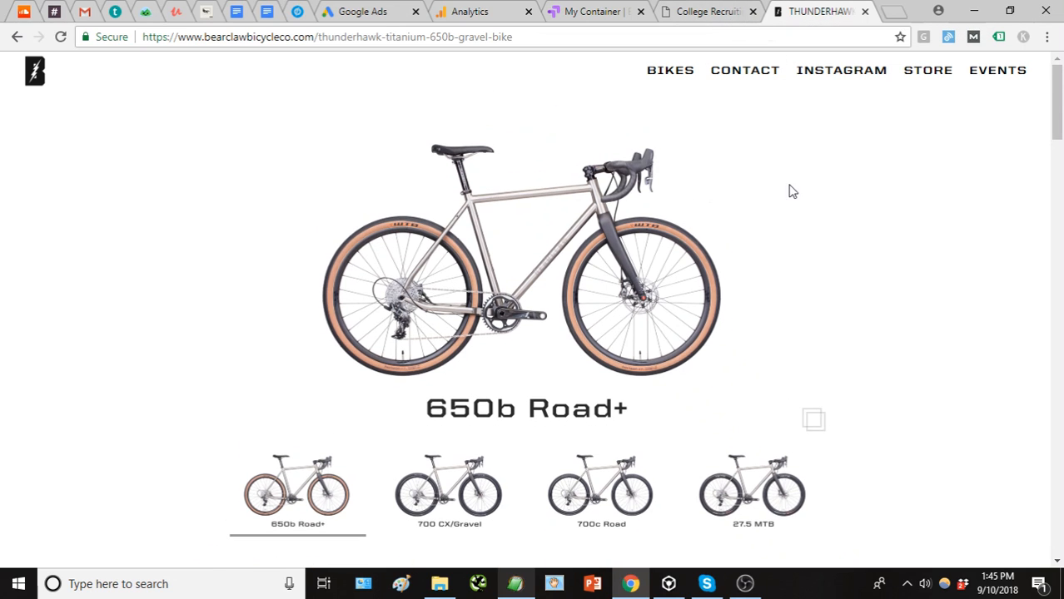
# Switch to the BookWear college recruiting page and examine its recruiting headline, gift images and BookWear Update video
pyautogui.click(713, 14)
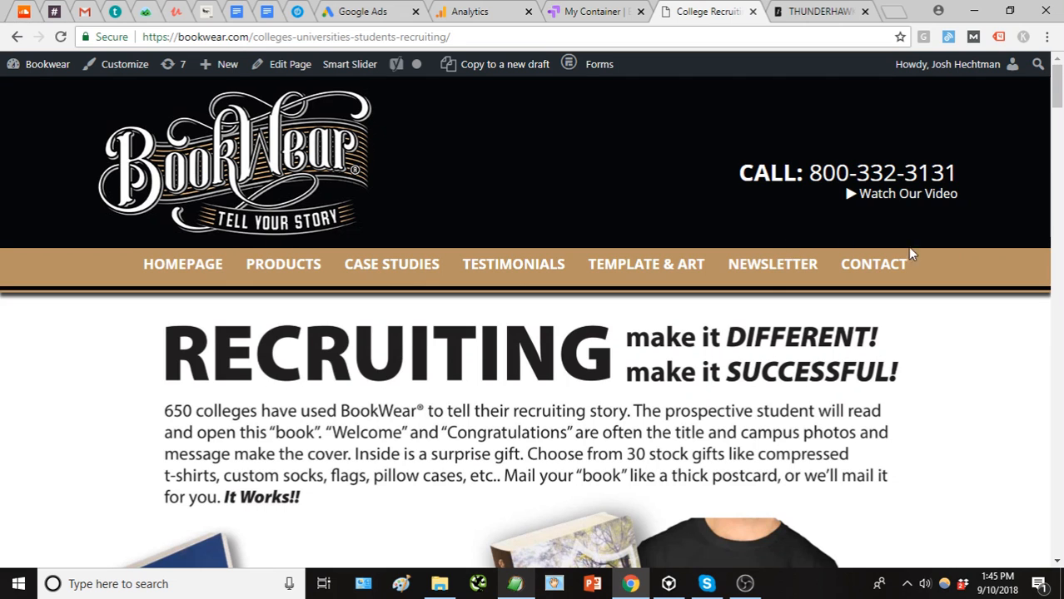
pyautogui.scroll(-1, 916, 254)
pyautogui.moveTo(1057, 99); pyautogui.dragTo(1061, 139)
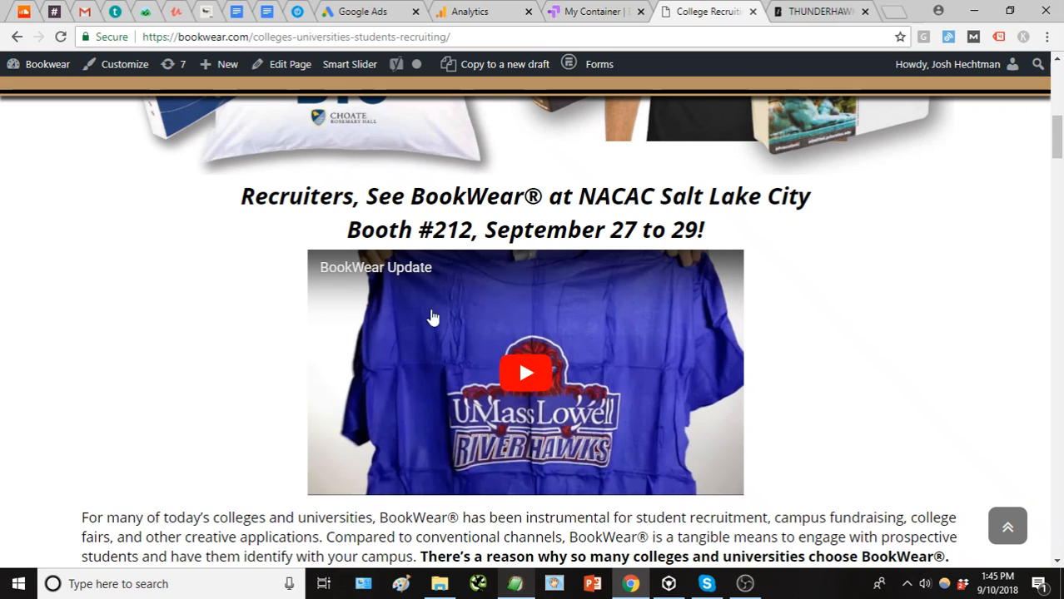
pyautogui.scroll(-1, 773, 305)
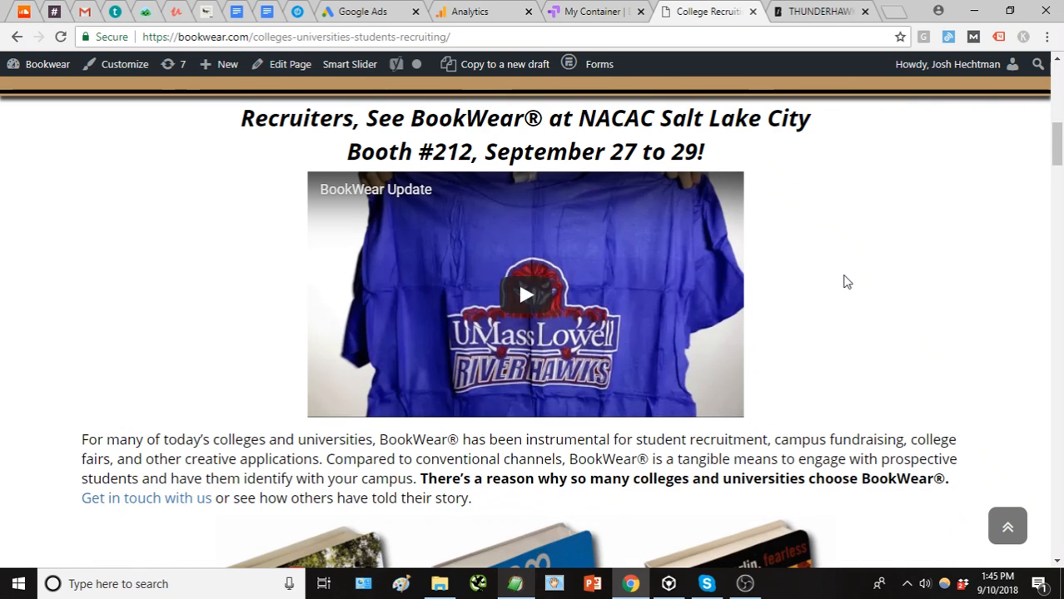
pyautogui.scroll(8, 843, 281)
pyautogui.scroll(-1, 646, 302)
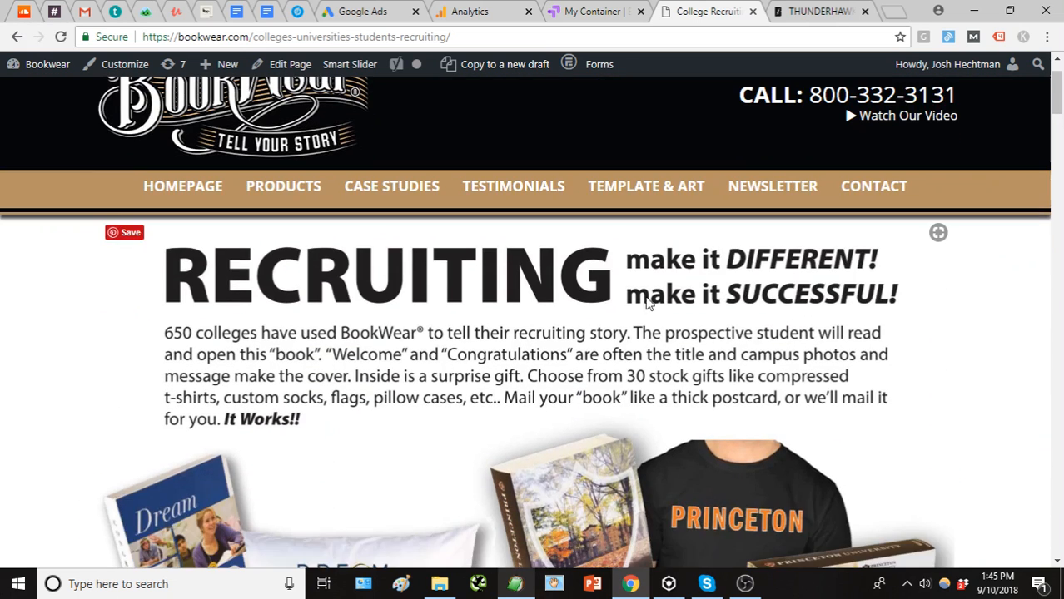
pyautogui.scroll(1, 579, 307)
pyautogui.scroll(-4, 583, 300)
pyautogui.scroll(-5, 583, 306)
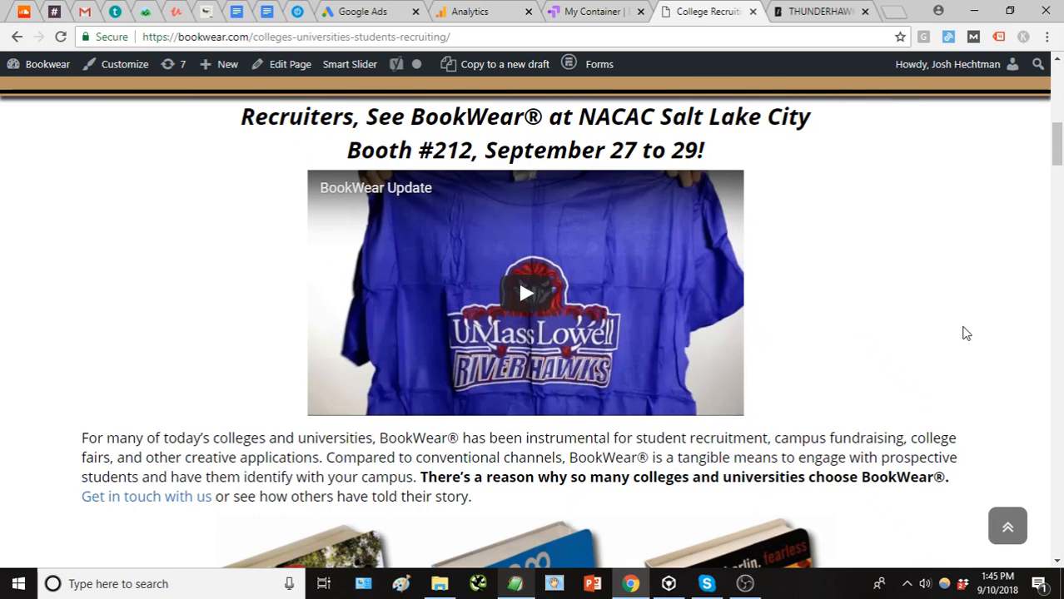
# Examine the recruiting page's descriptive text, sample book covers and "Get in Touch with Us" form, and go back up to the video
pyautogui.scroll(-1, 966, 333)
pyautogui.scroll(-2, 972, 304)
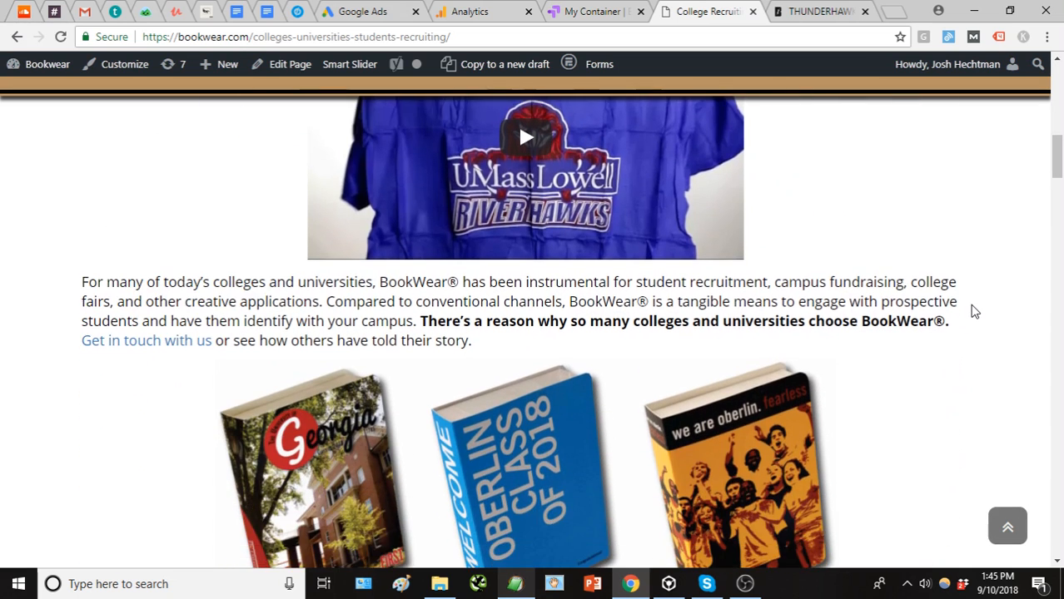
pyautogui.scroll(3, 854, 278)
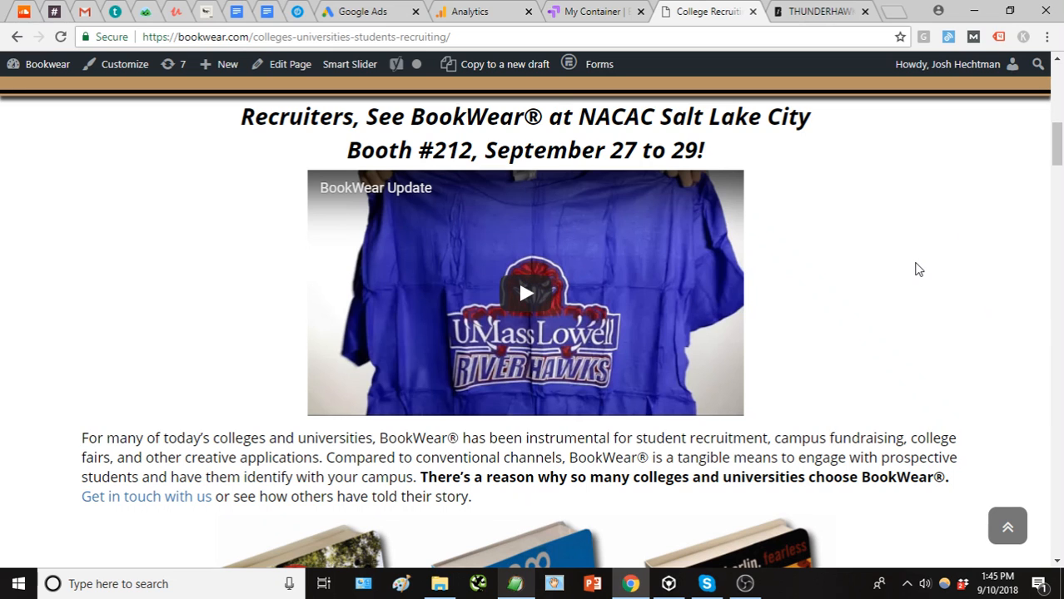
pyautogui.scroll(-1, 918, 271)
pyautogui.scroll(-3, 918, 271)
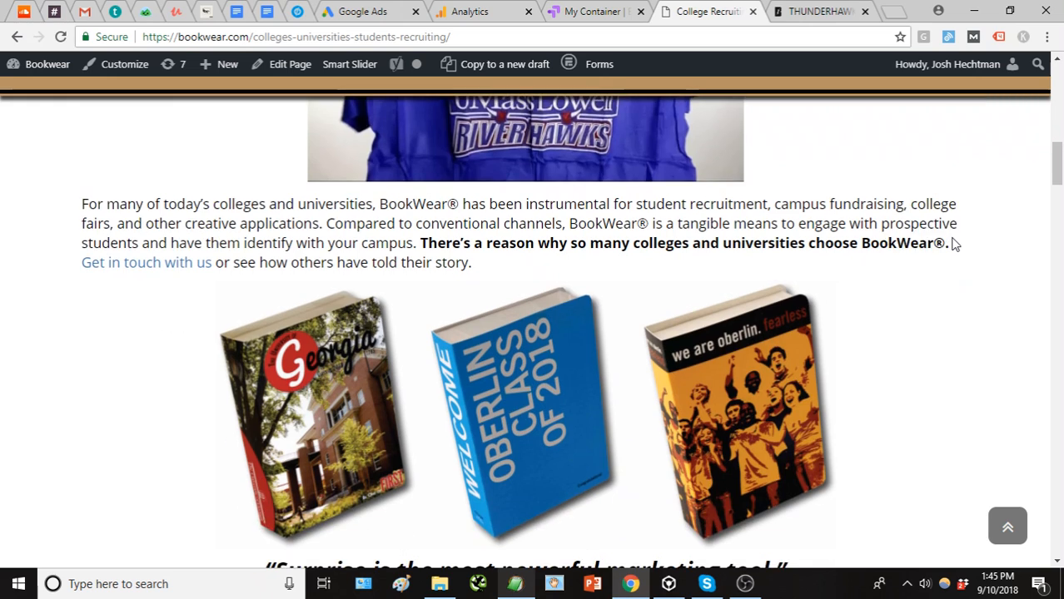
pyautogui.scroll(-4, 949, 250)
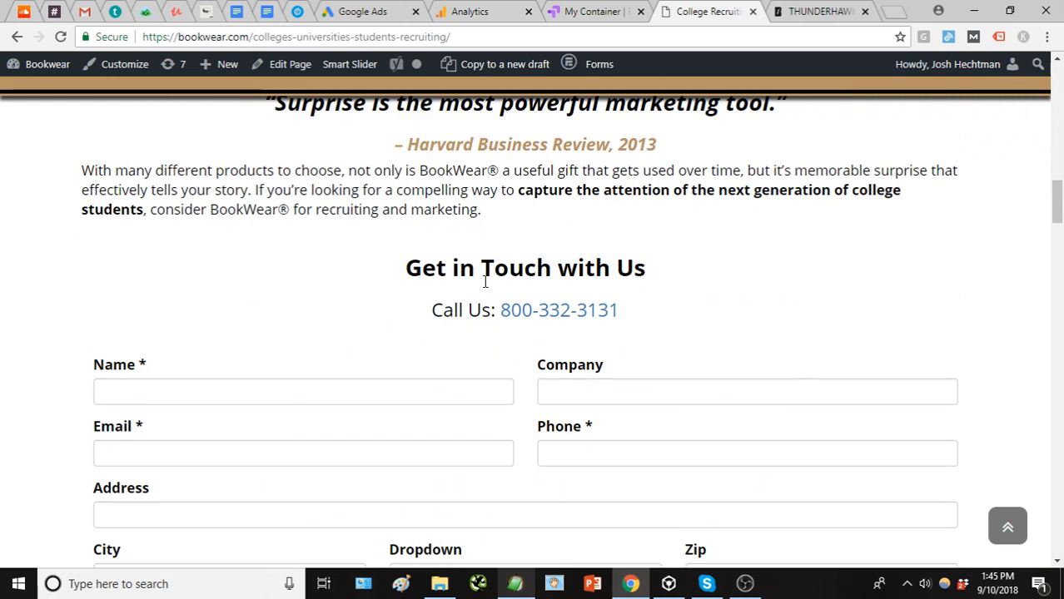
pyautogui.scroll(-1, 440, 324)
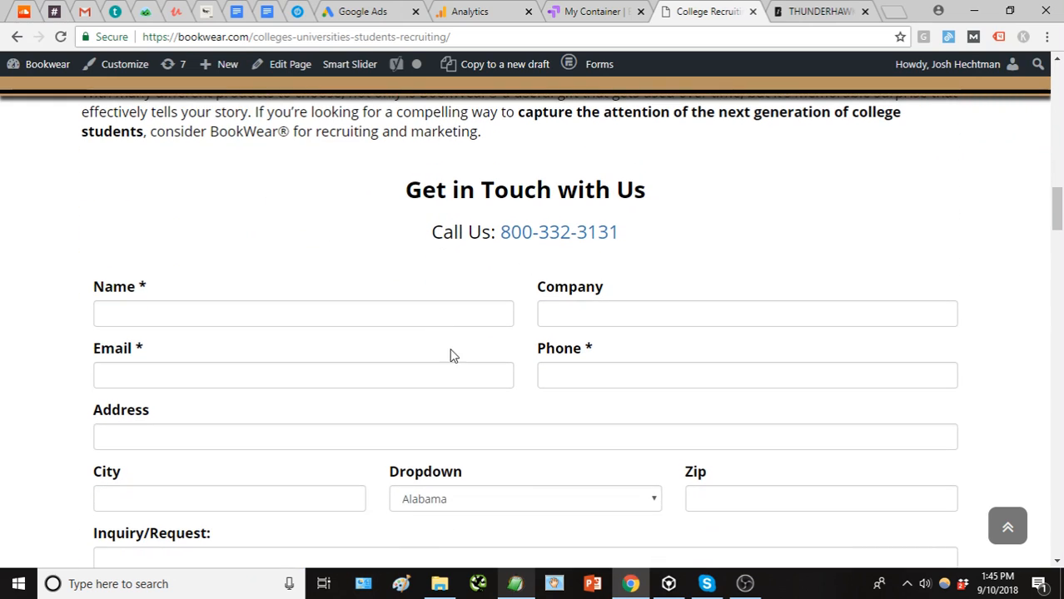
pyautogui.scroll(9, 451, 356)
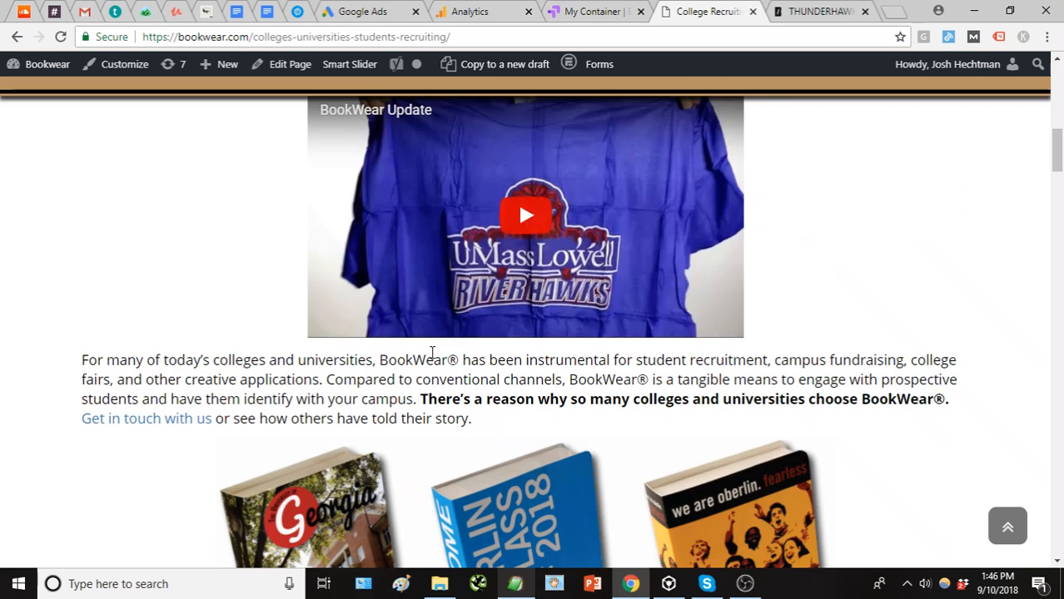
pyautogui.scroll(2, 214, 331)
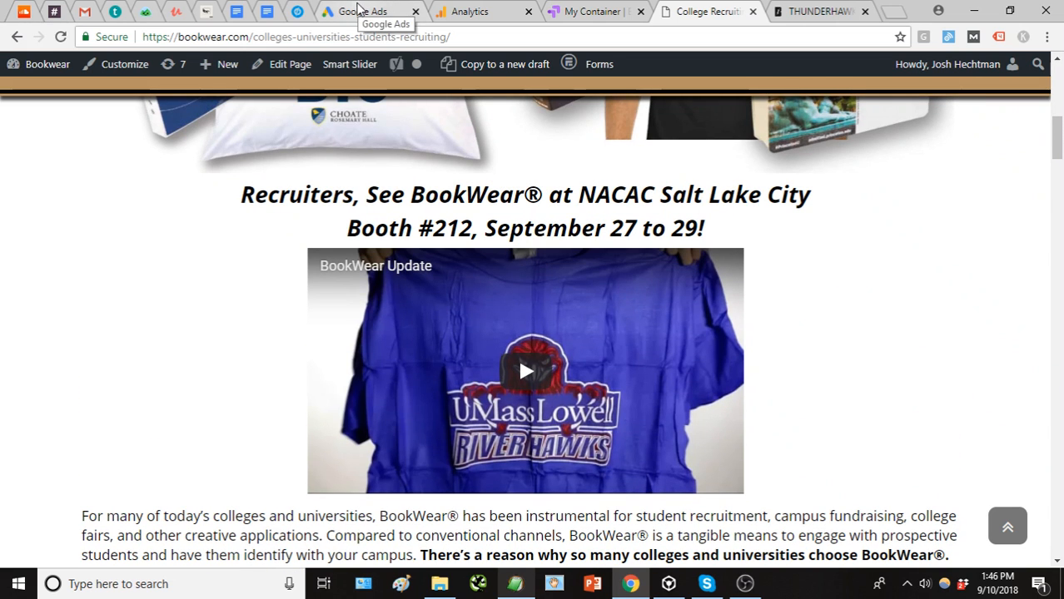
# Compare the 8mm to DVD keywords in Google Ads, the BookWear page's recruiting headline and the Thunderhawk landing page
pyautogui.click(360, 10)
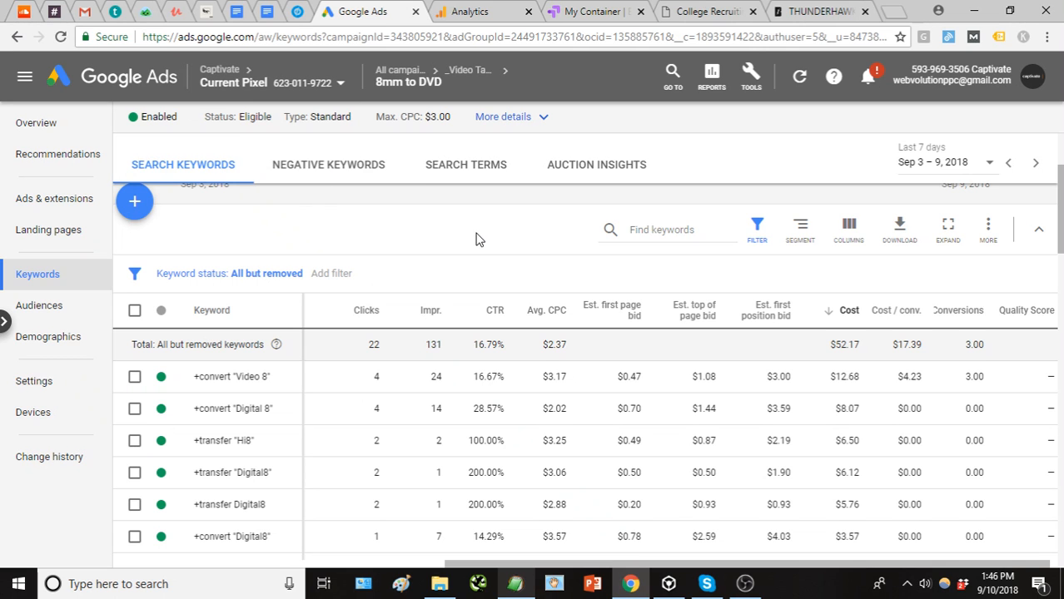
pyautogui.click(679, 14)
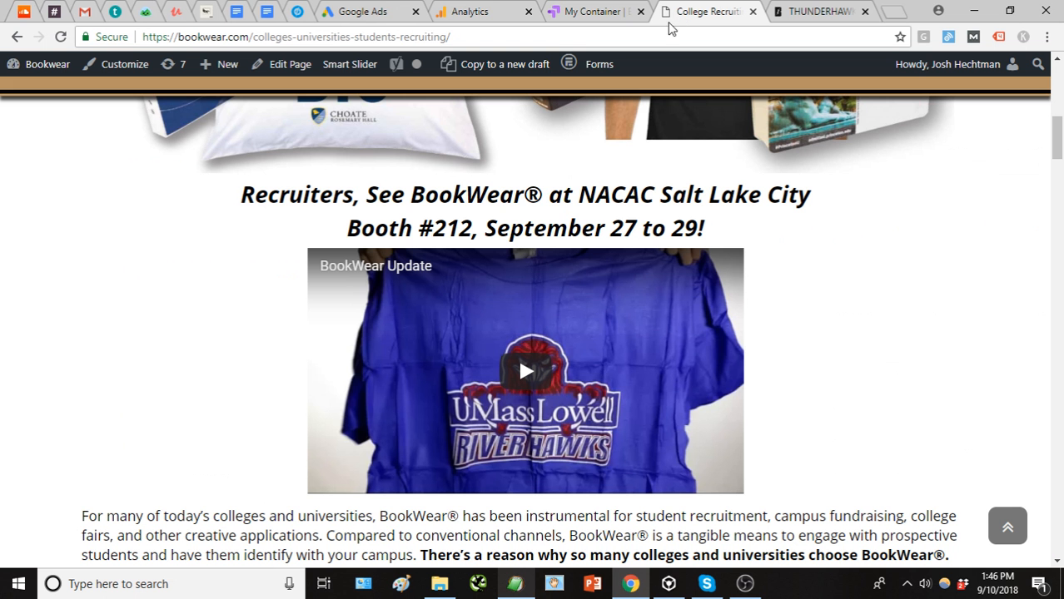
pyautogui.scroll(5, 90, 397)
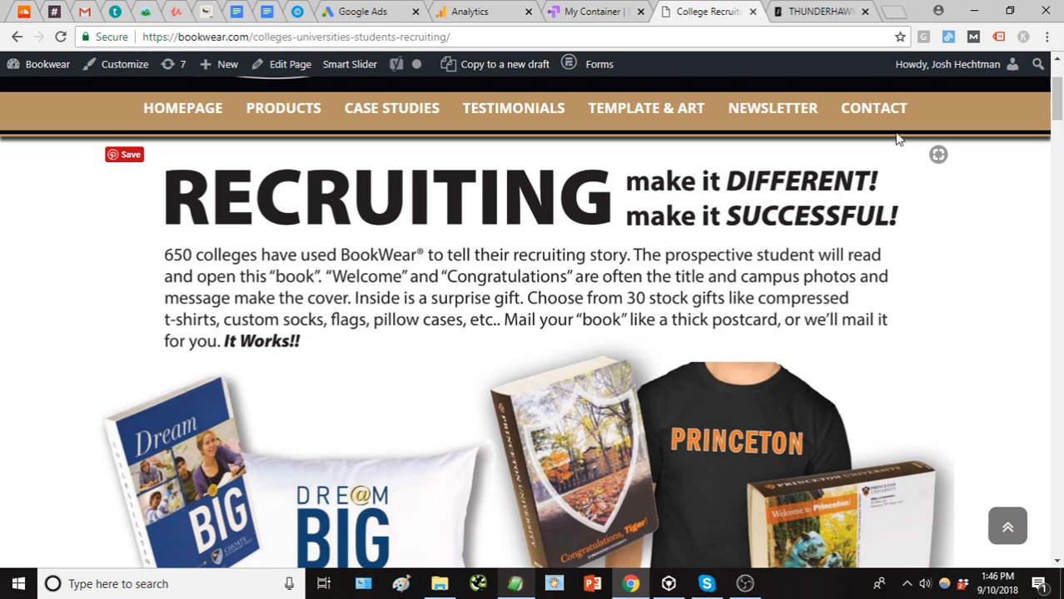
pyautogui.click(787, 11)
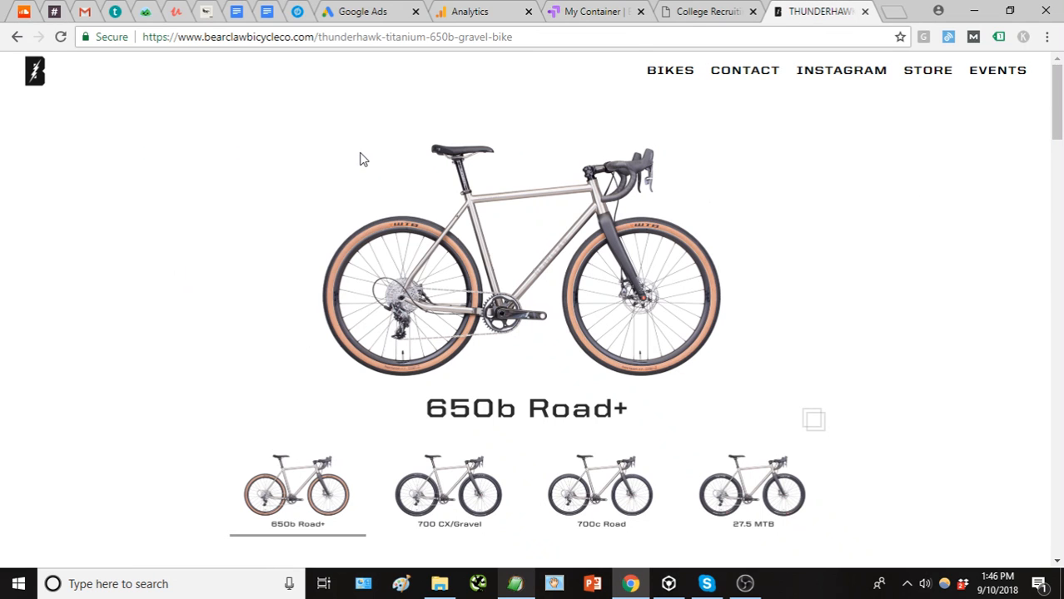
pyautogui.moveTo(678, 88)
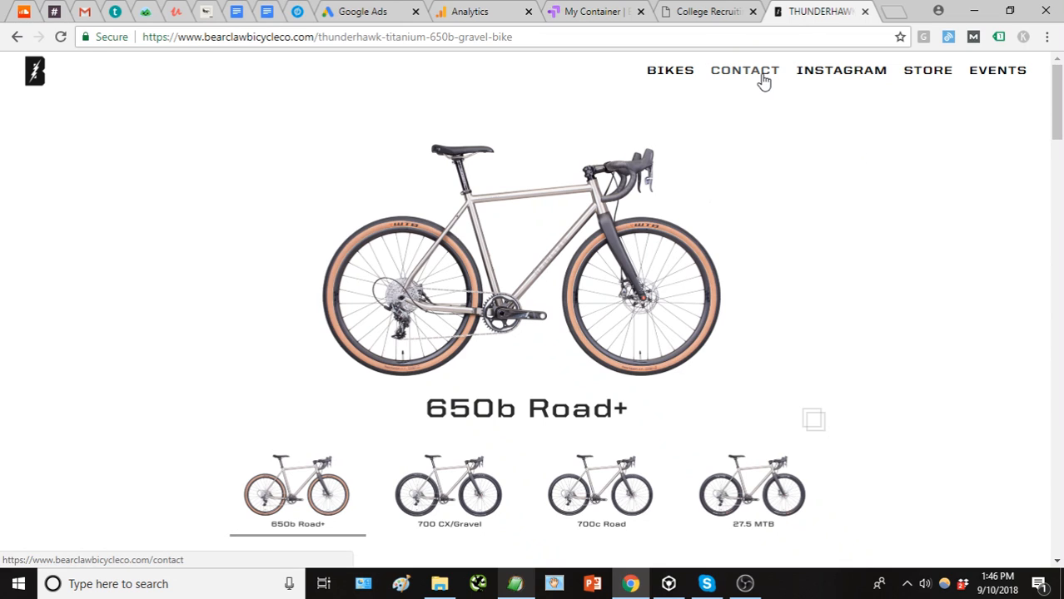
# Switch to the open Unbounce pricing page and go to the Unbounce homepage
pyautogui.click(297, 15)
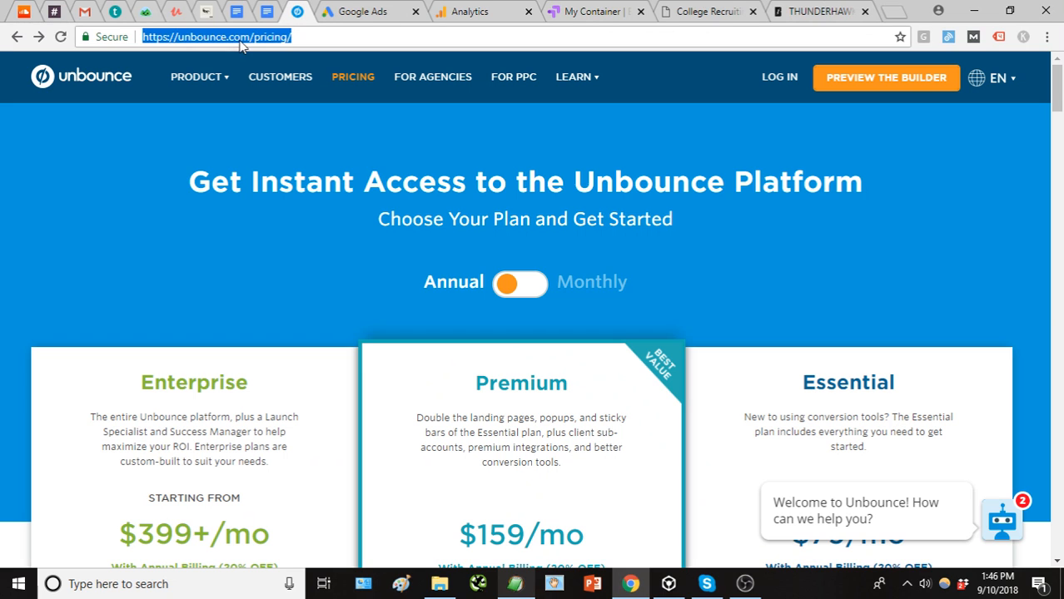
pyautogui.click(243, 37)
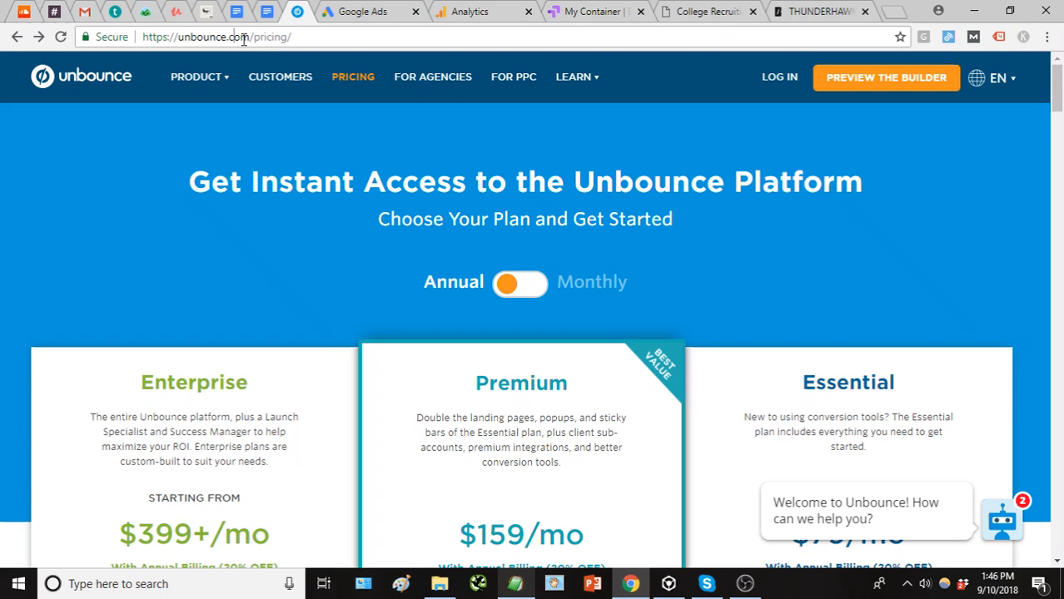
pyautogui.click(104, 82)
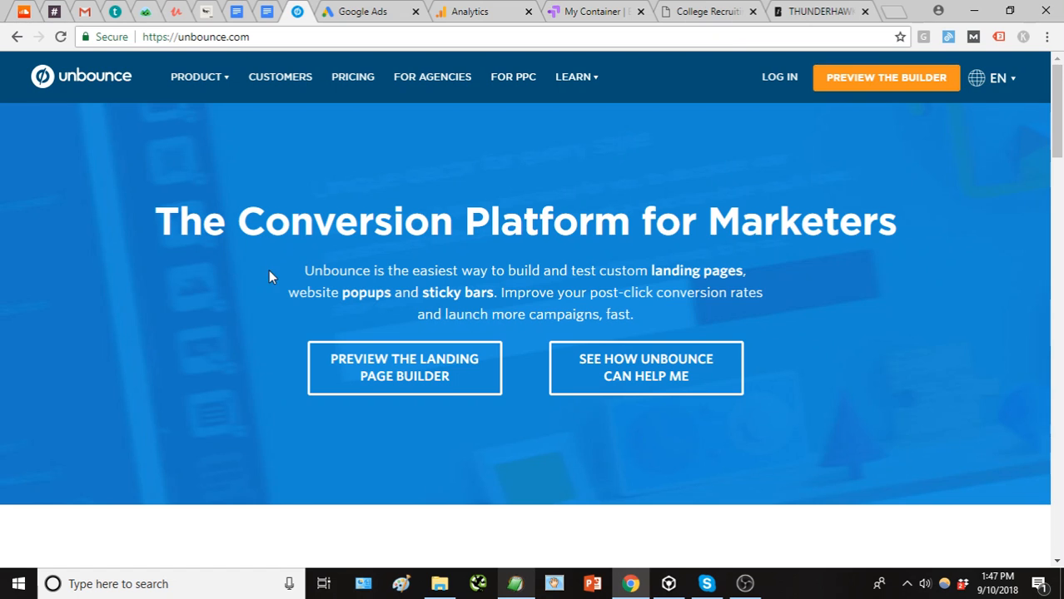
# Examine the Unbounce homepage's section on dedicated landing pages for PPC campaigns and its customer brands
pyautogui.scroll(-2, 275, 268)
pyautogui.scroll(-3, 274, 266)
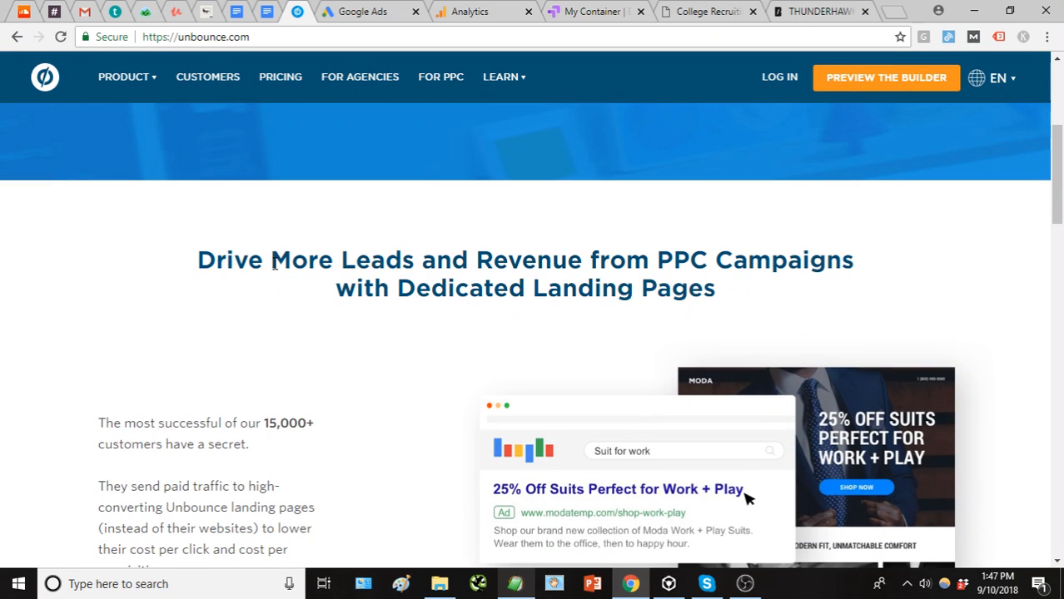
pyautogui.scroll(-6, 274, 266)
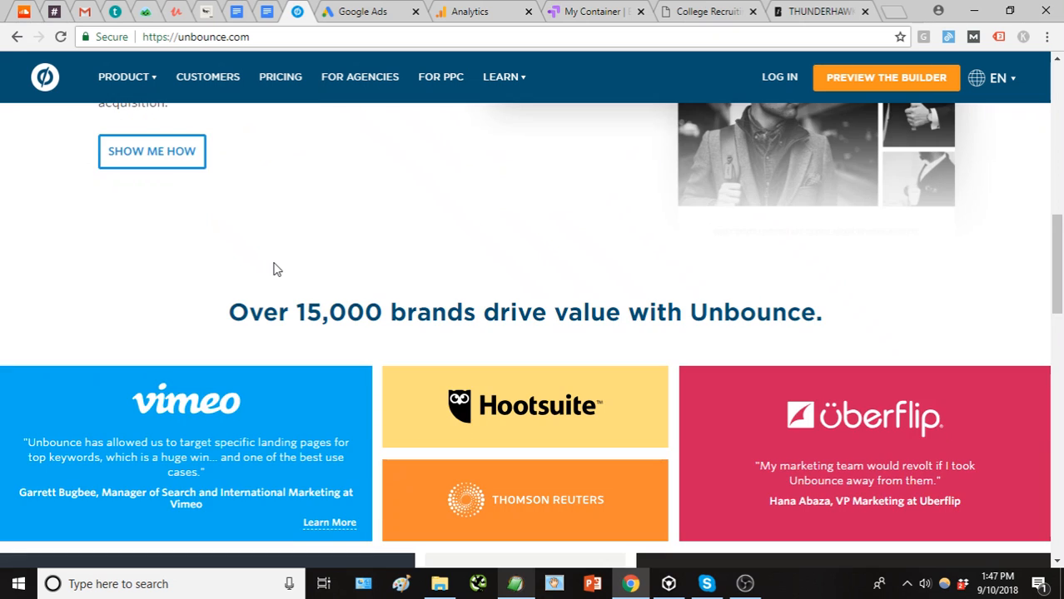
pyautogui.scroll(-3, 275, 267)
pyautogui.scroll(7, 274, 267)
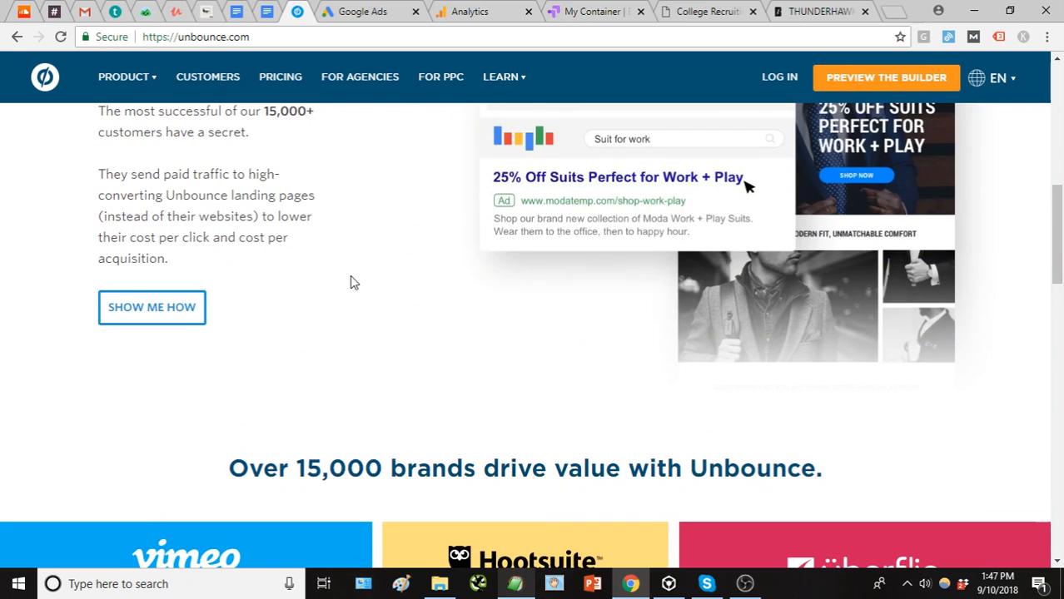
# Open Unbounce's product overview page about landing pages
pyautogui.scroll(2, 351, 283)
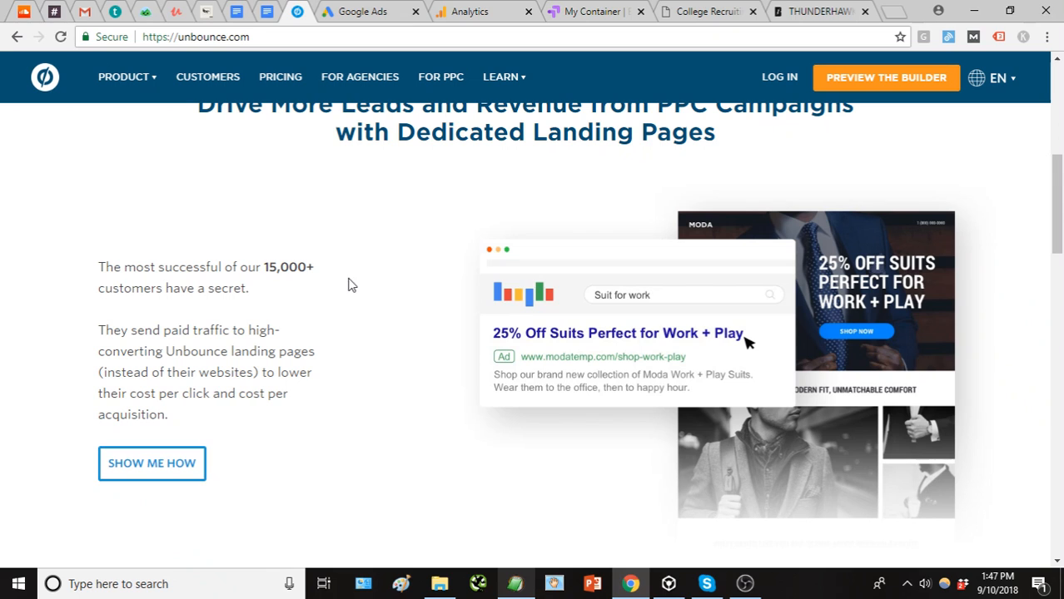
pyautogui.moveTo(150, 88)
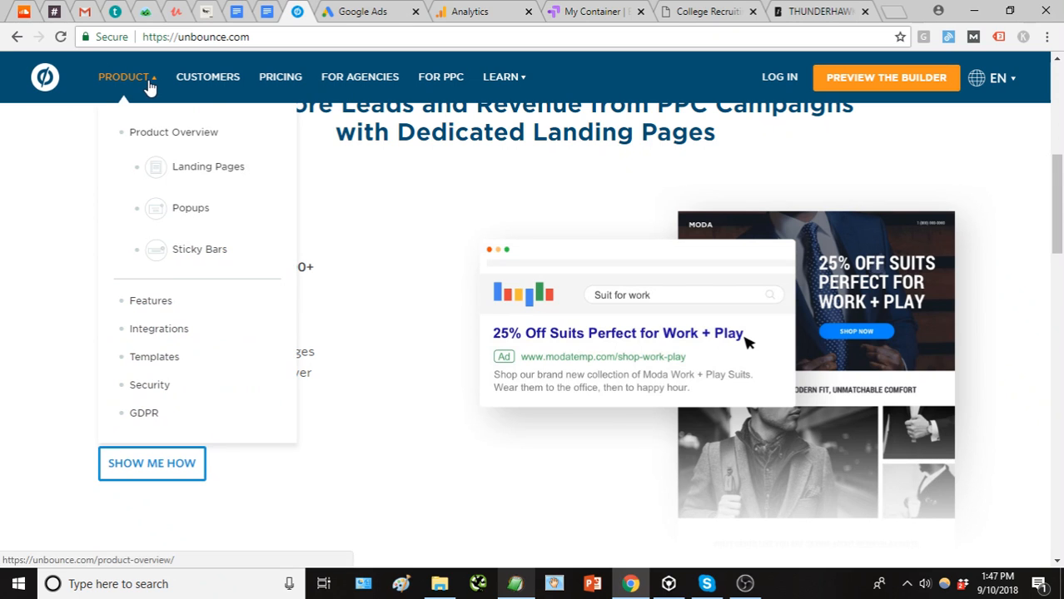
pyautogui.click(197, 181)
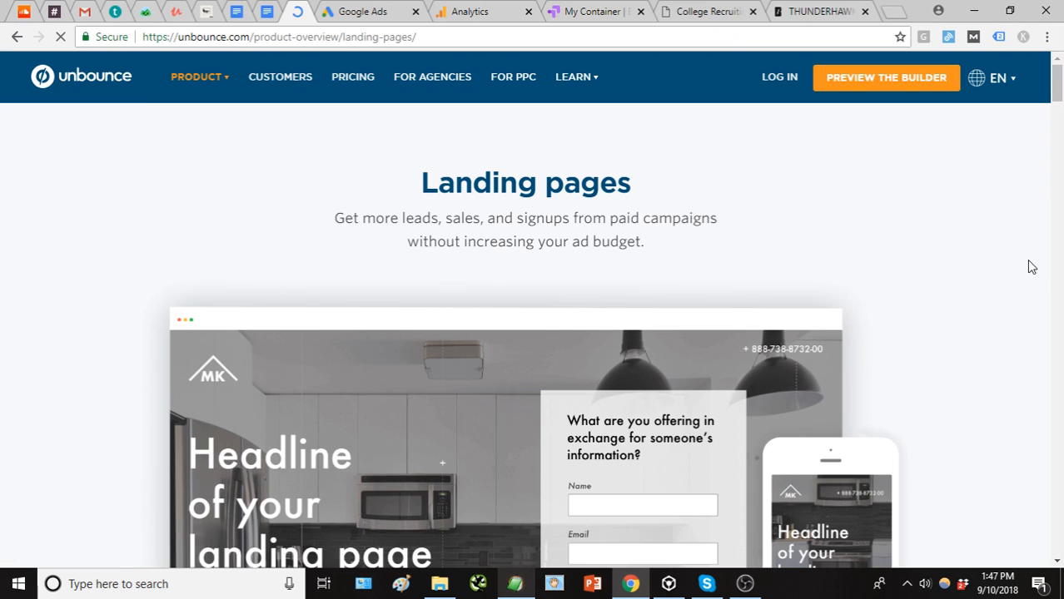
# Examine the sample landing page with its headline, form and mobile version, down to the explanation of what a landing page is
pyautogui.scroll(-3, 1032, 269)
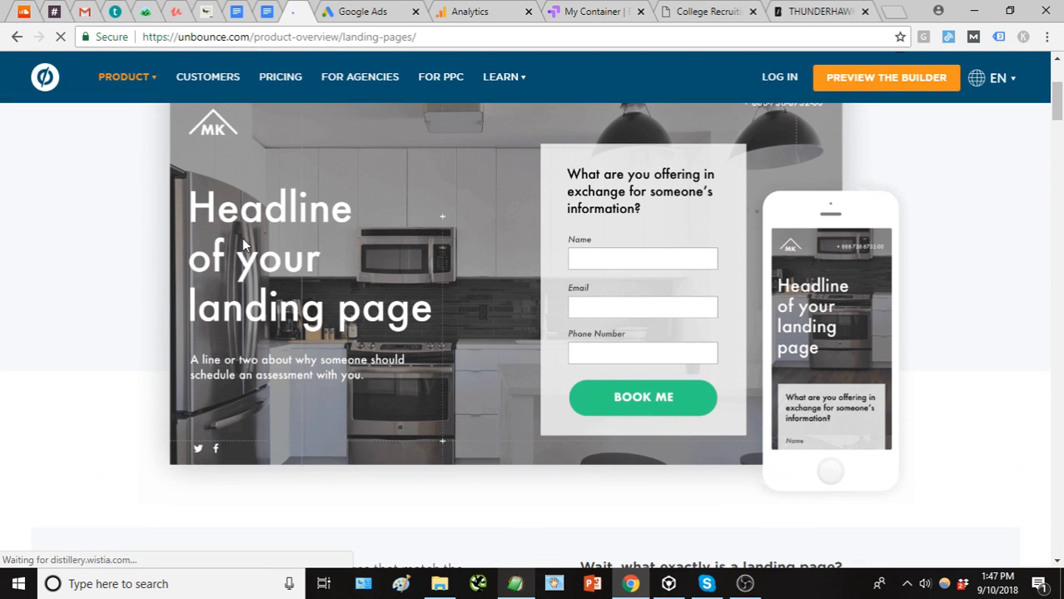
pyautogui.scroll(1, 242, 238)
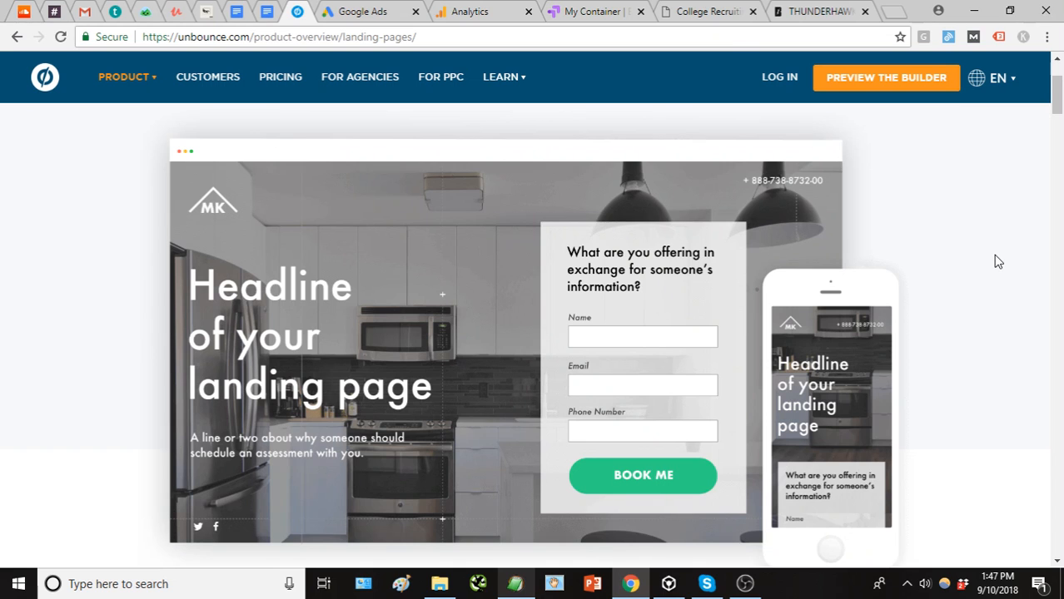
pyautogui.scroll(-1, 995, 257)
pyautogui.scroll(-1, 1005, 264)
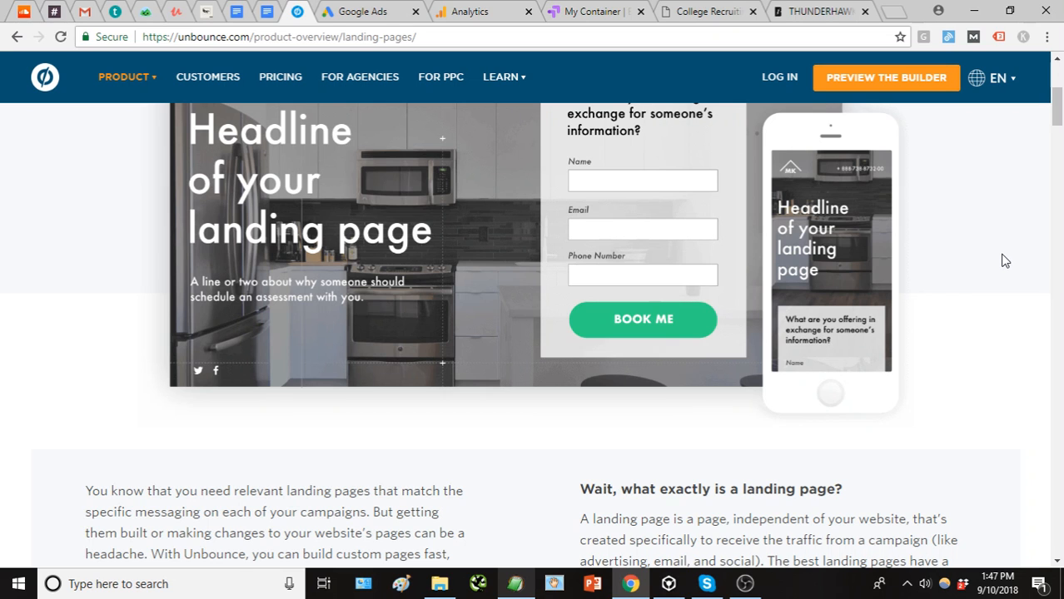
pyautogui.scroll(2, 999, 264)
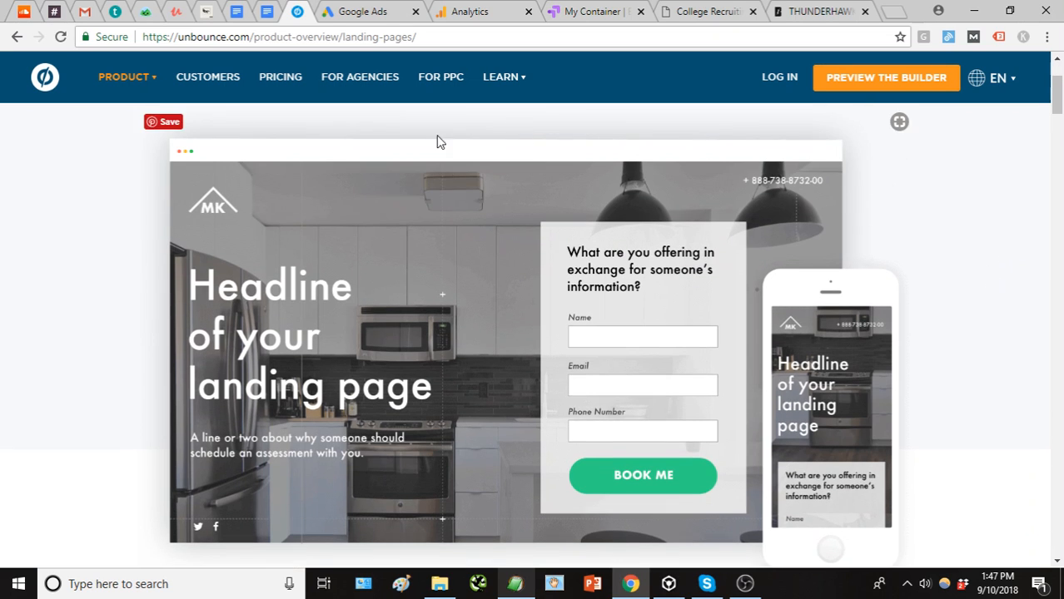
pyautogui.scroll(-1, 94, 211)
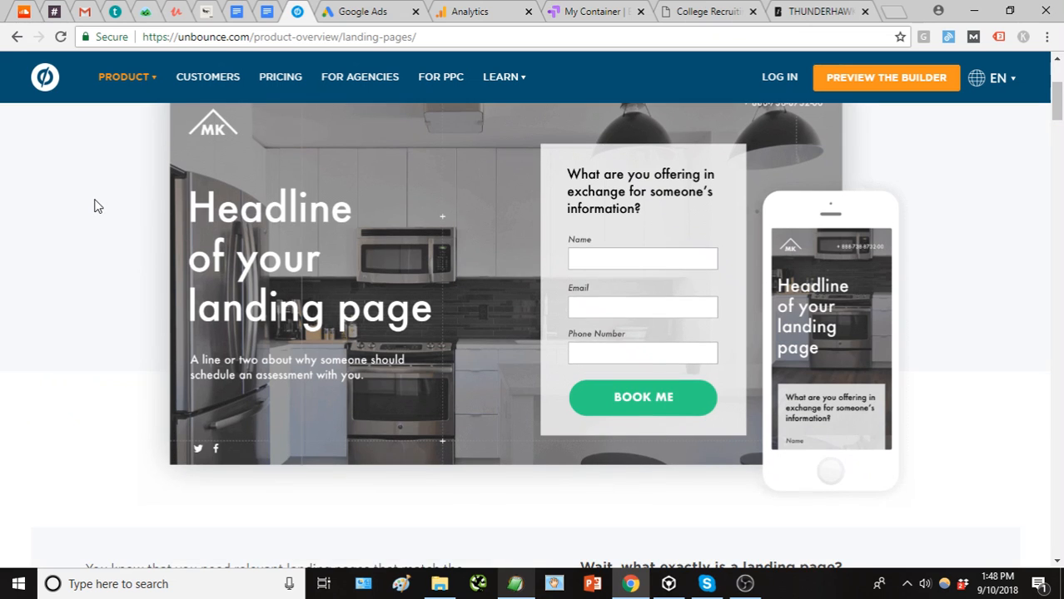
pyautogui.scroll(-2, 99, 210)
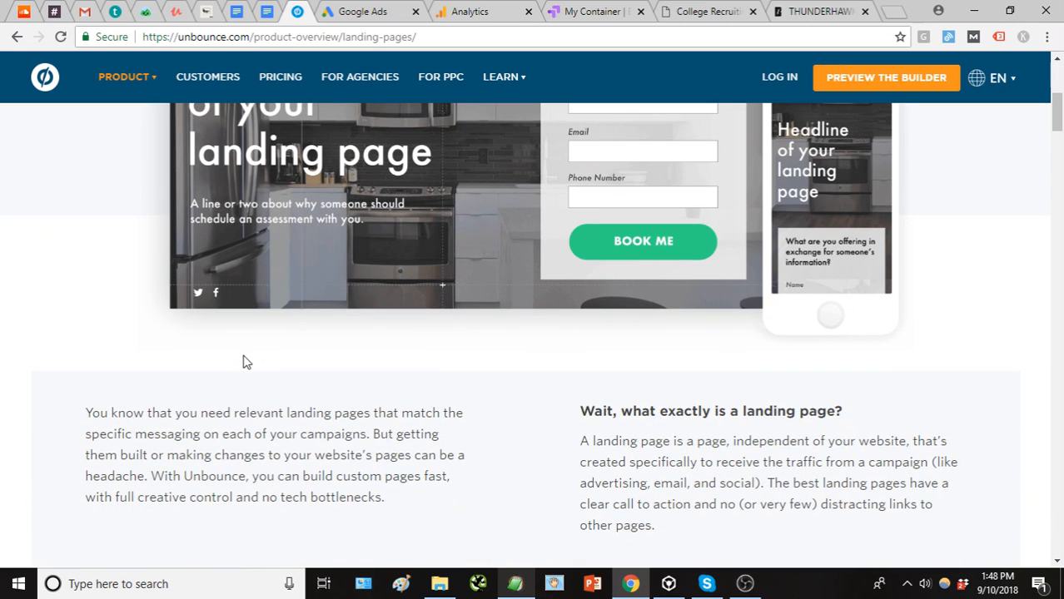
# Read the Pro-tip on landing page experience, highlighting "Quality Score" and "cost-per-click" in its text
pyautogui.scroll(-6, 247, 362)
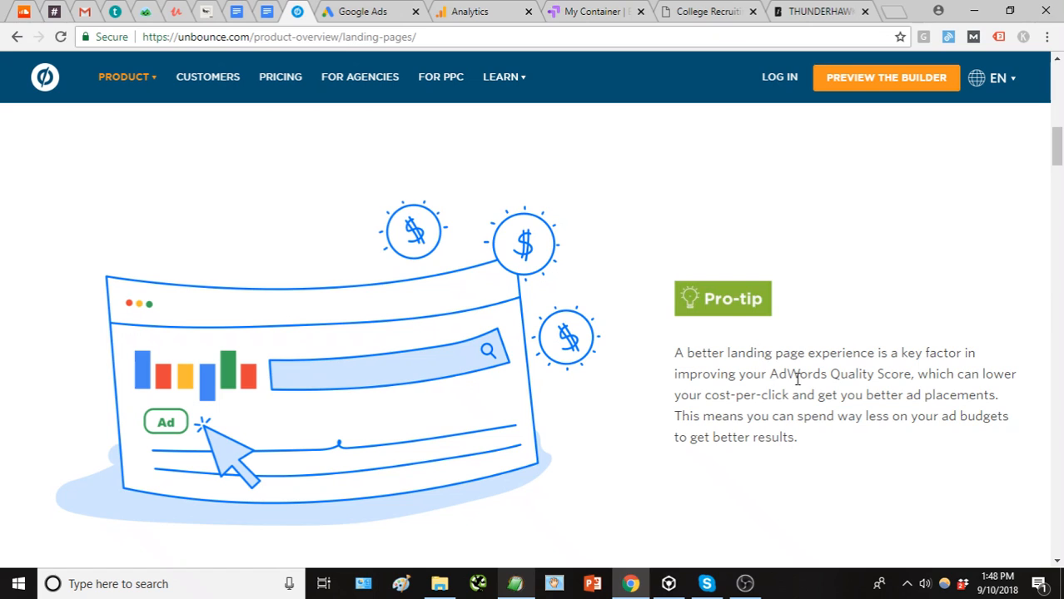
pyautogui.moveTo(833, 374); pyautogui.dragTo(906, 376)
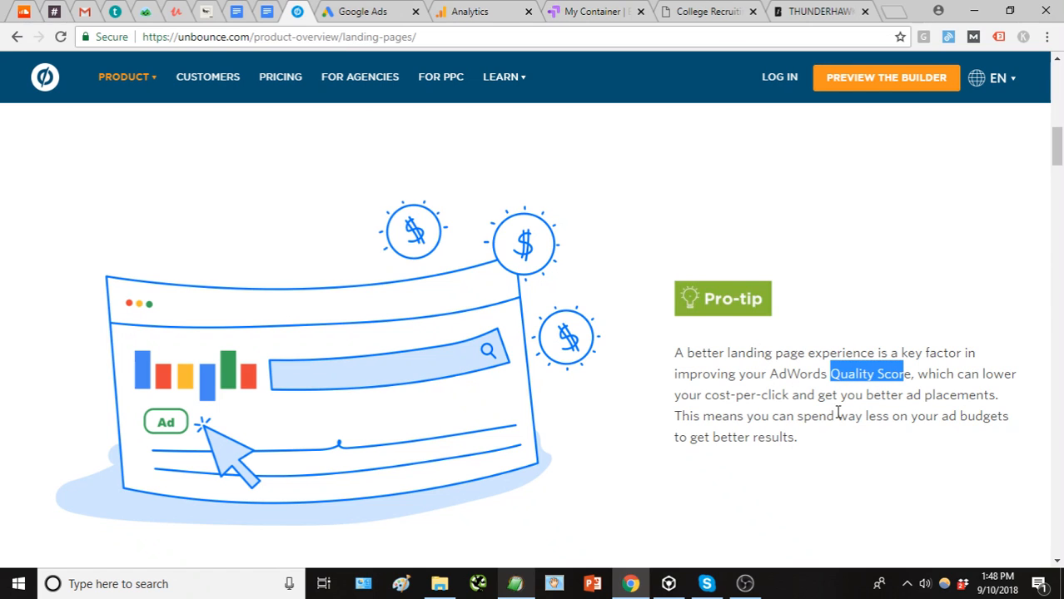
pyautogui.click(703, 397)
pyautogui.moveTo(702, 397); pyautogui.dragTo(824, 398)
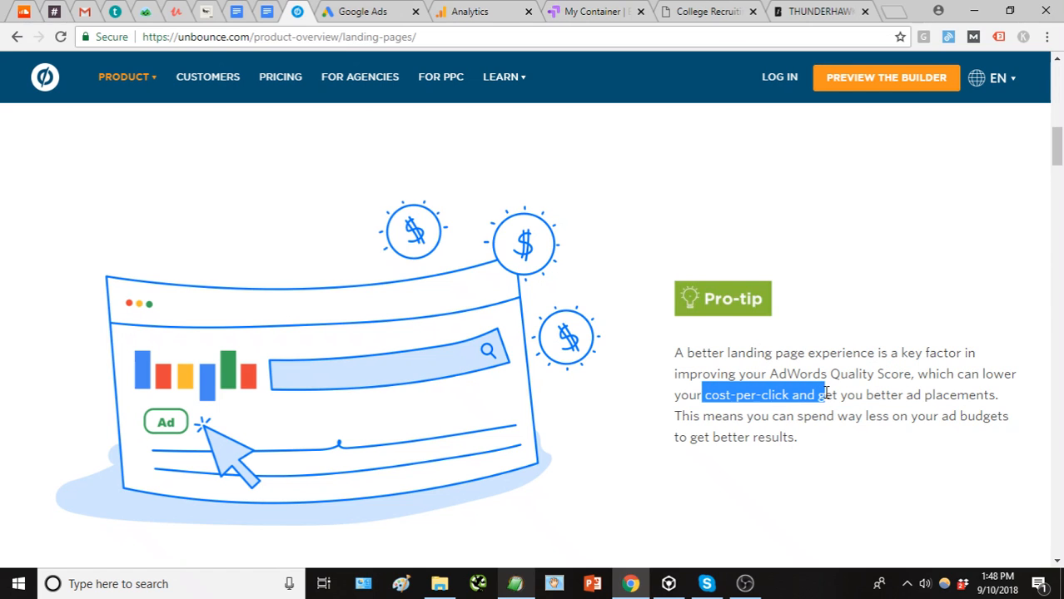
pyautogui.click(887, 442)
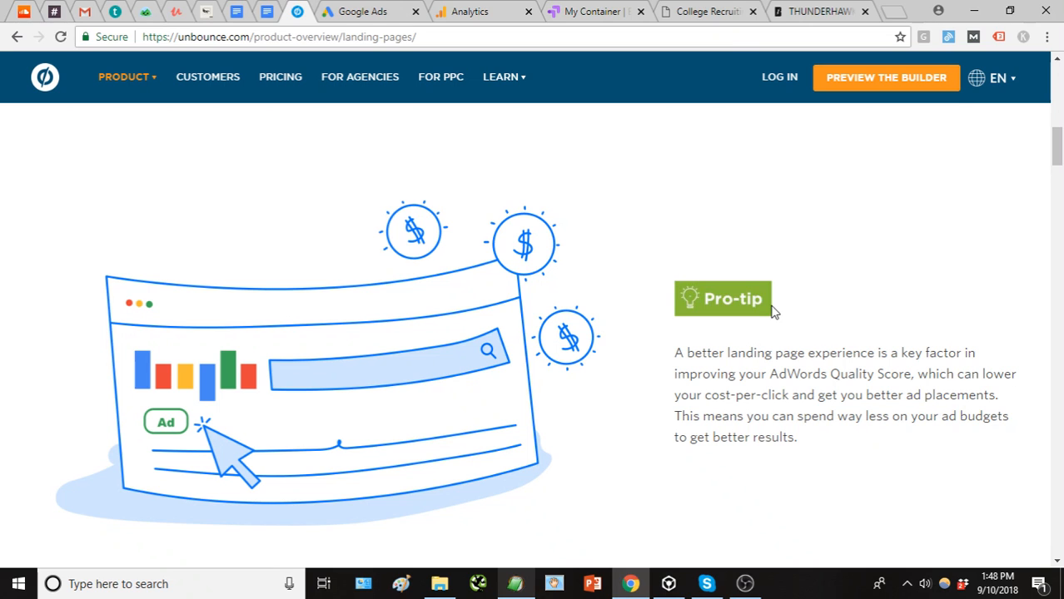
pyautogui.scroll(-1, 782, 326)
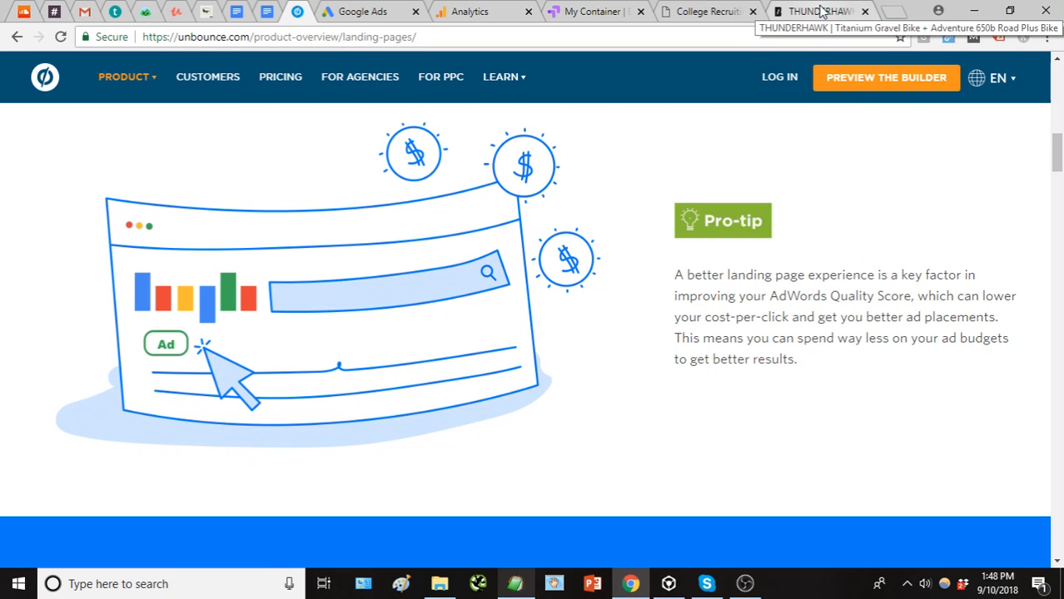
# Switch to the BookWear college recruiting page and review its header, recruiting headline and introductory text
pyautogui.click(708, 12)
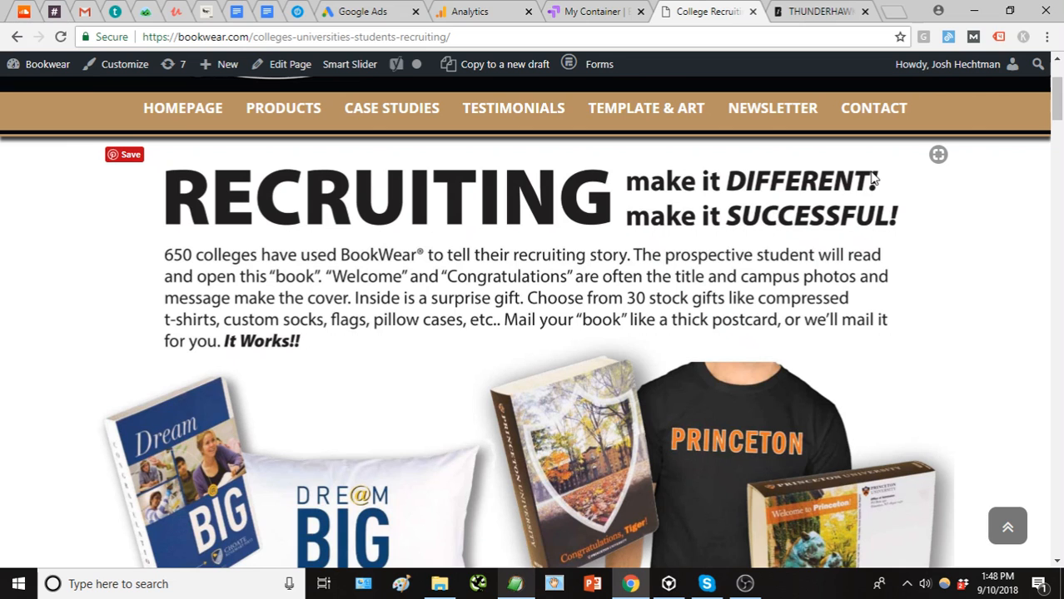
pyautogui.scroll(1, 855, 367)
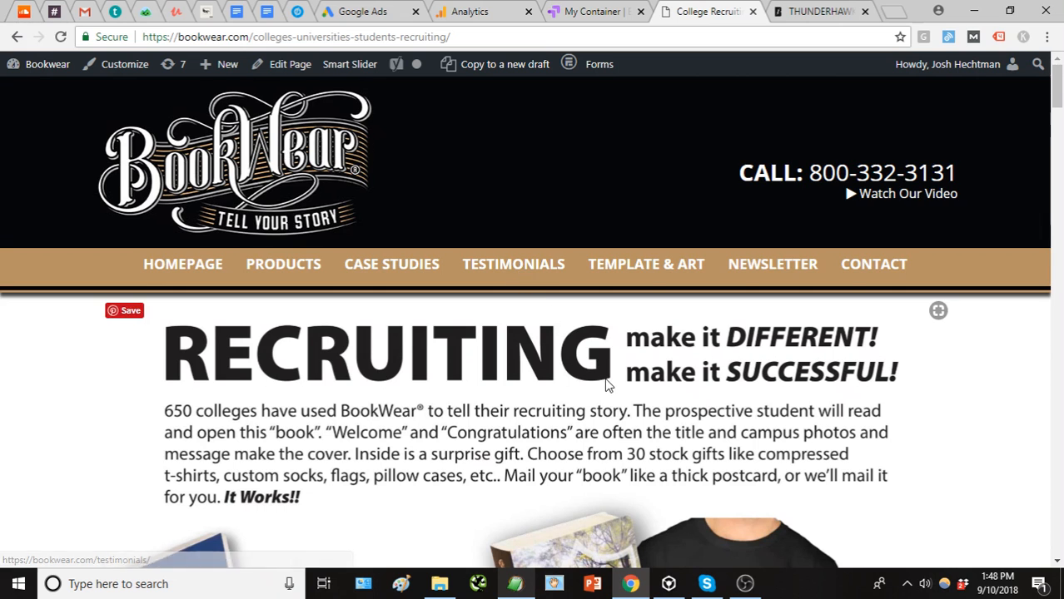
pyautogui.scroll(-1, 582, 396)
pyautogui.moveTo(572, 406); pyautogui.dragTo(532, 359)
pyautogui.scroll(-3, 616, 395)
pyautogui.scroll(3, 618, 397)
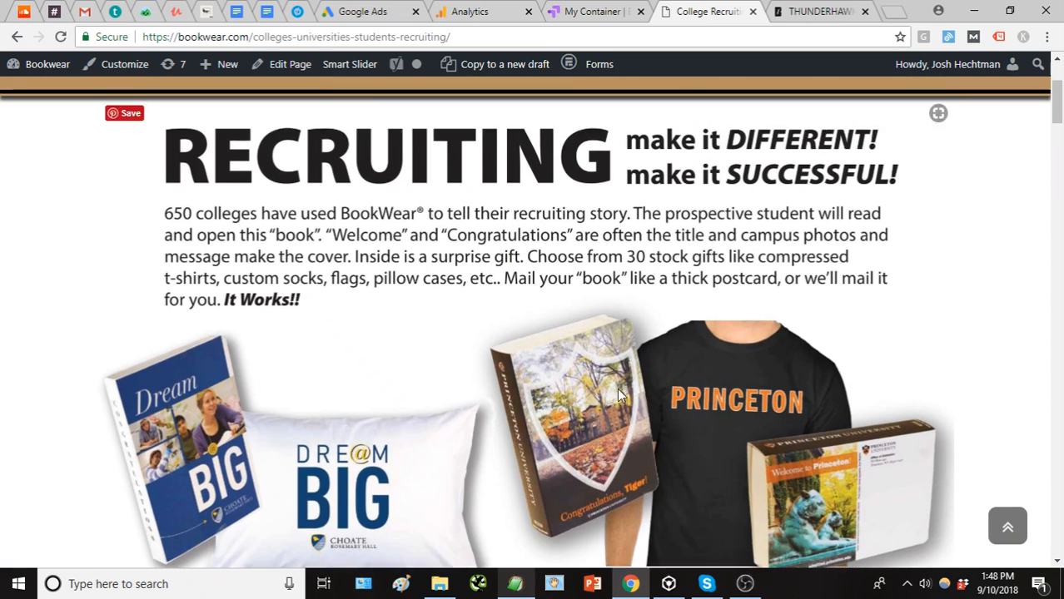
# Examine the recruiting page's video, description and inquiry form, and return to its navigation menu
pyautogui.scroll(-10, 619, 398)
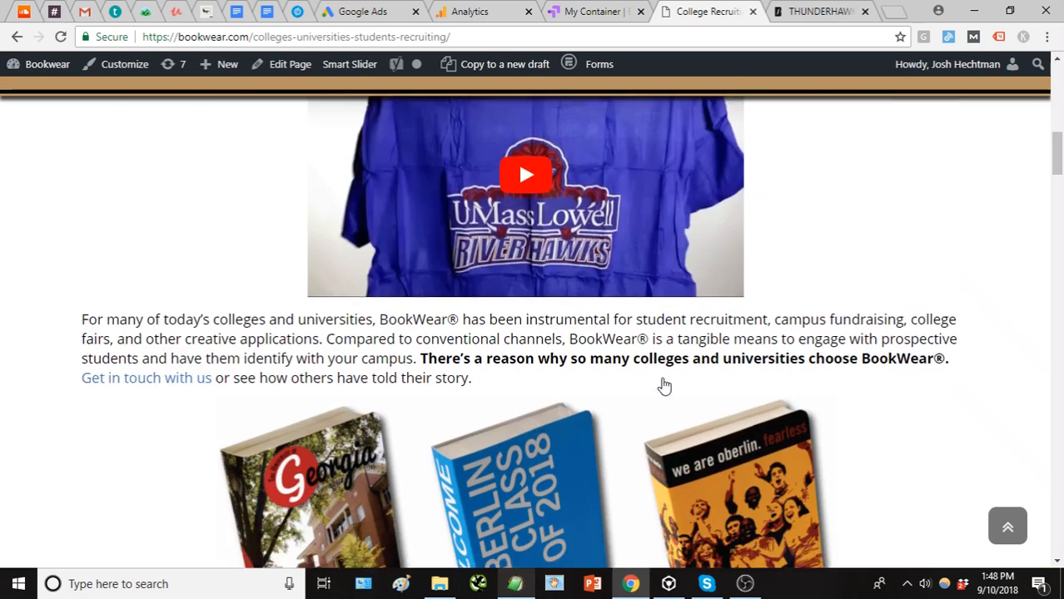
pyautogui.scroll(-5, 351, 326)
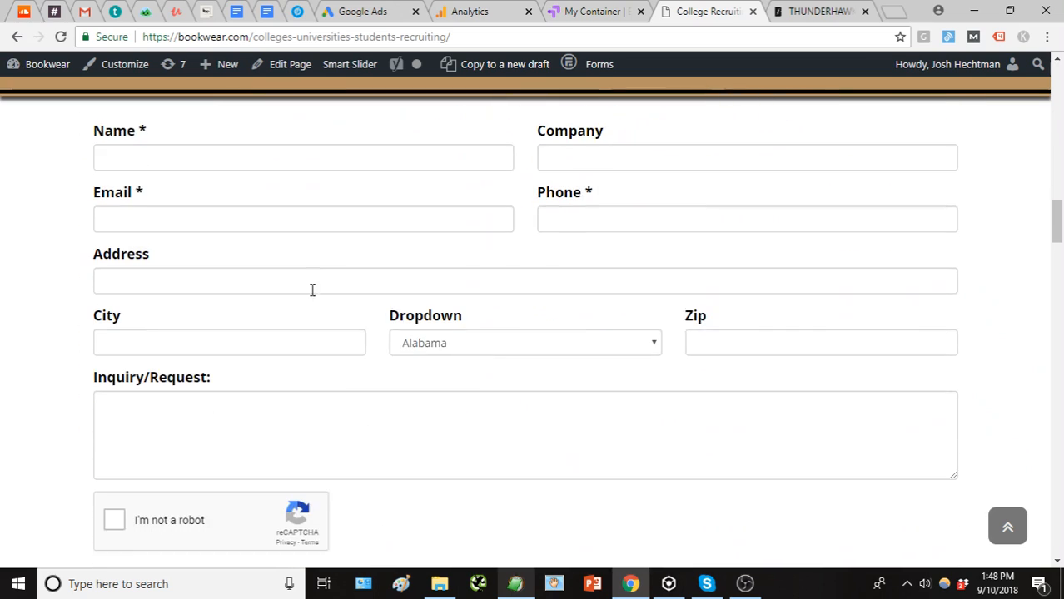
pyautogui.scroll(1, 867, 245)
pyautogui.scroll(-1, 672, 328)
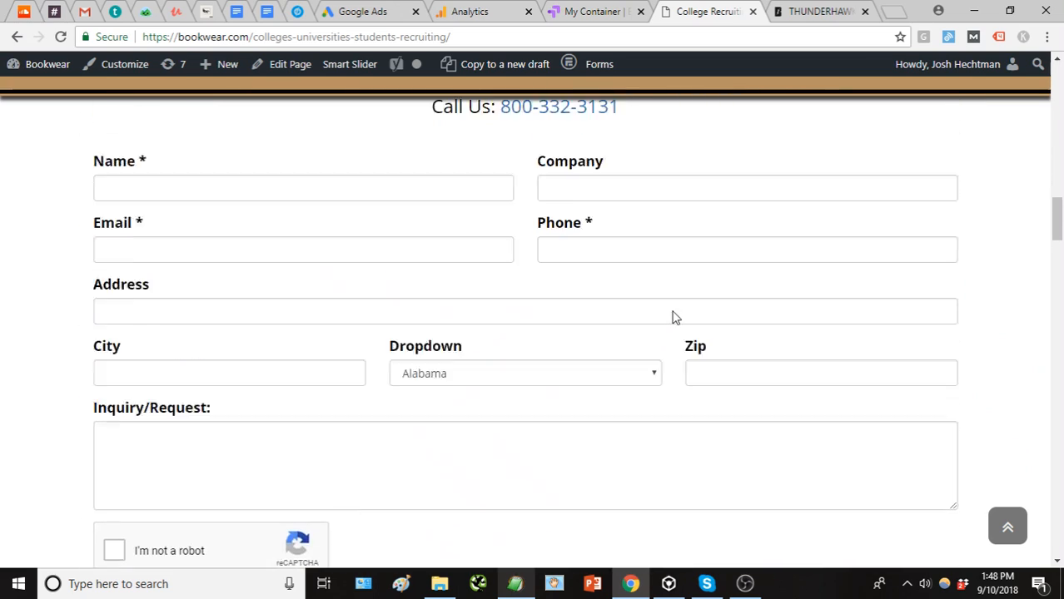
pyautogui.scroll(1, 598, 311)
pyautogui.scroll(12, 601, 320)
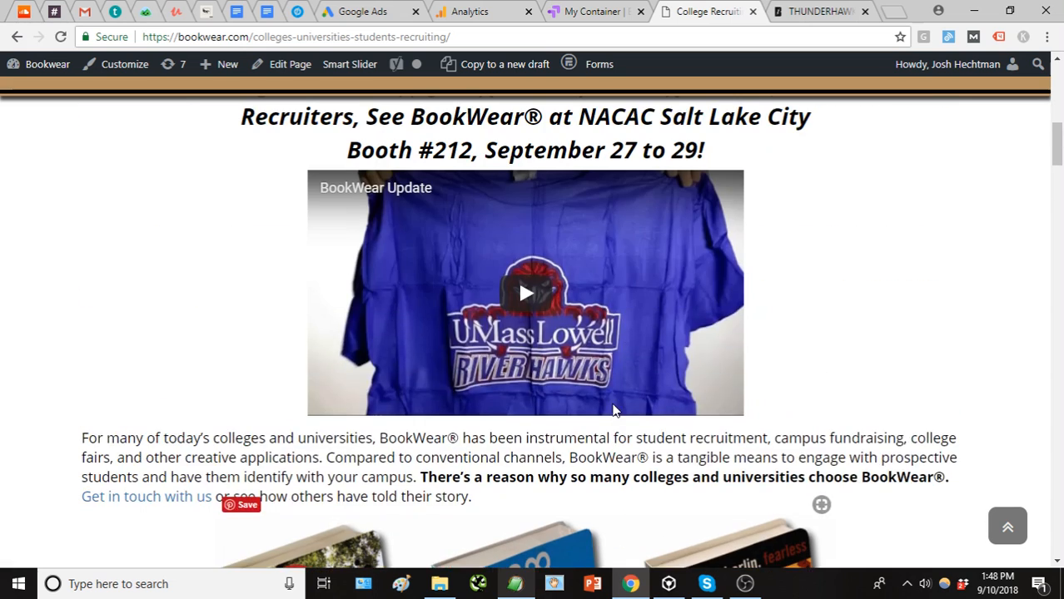
pyautogui.scroll(3, 616, 408)
pyautogui.scroll(2, 597, 360)
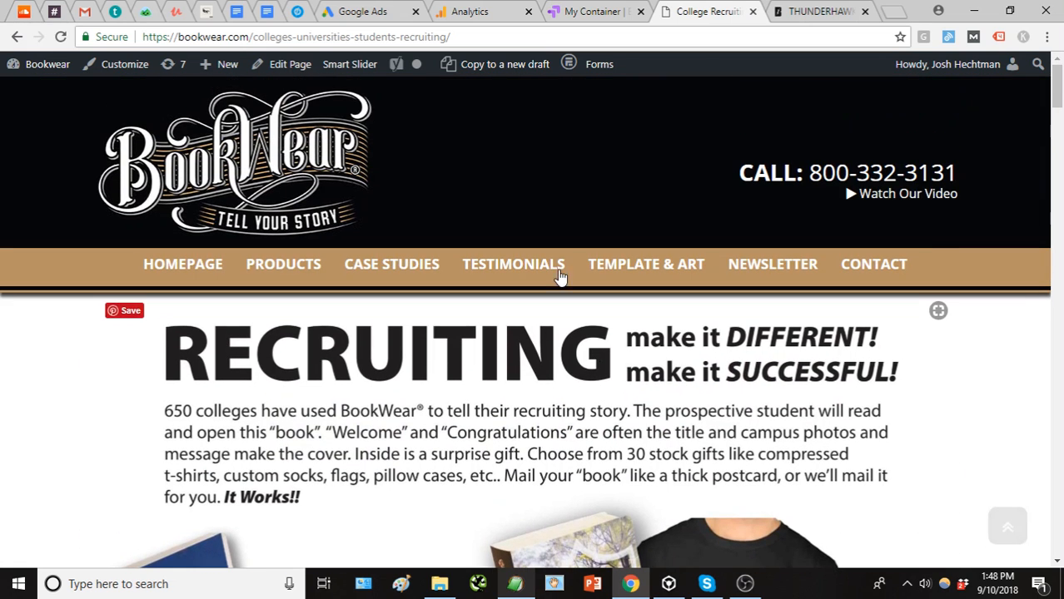
# Go back to the Unbounce landing pages overview and review "No tech bottlenecks" and "Wait, what exactly is a landing page?"
pyautogui.click(294, 12)
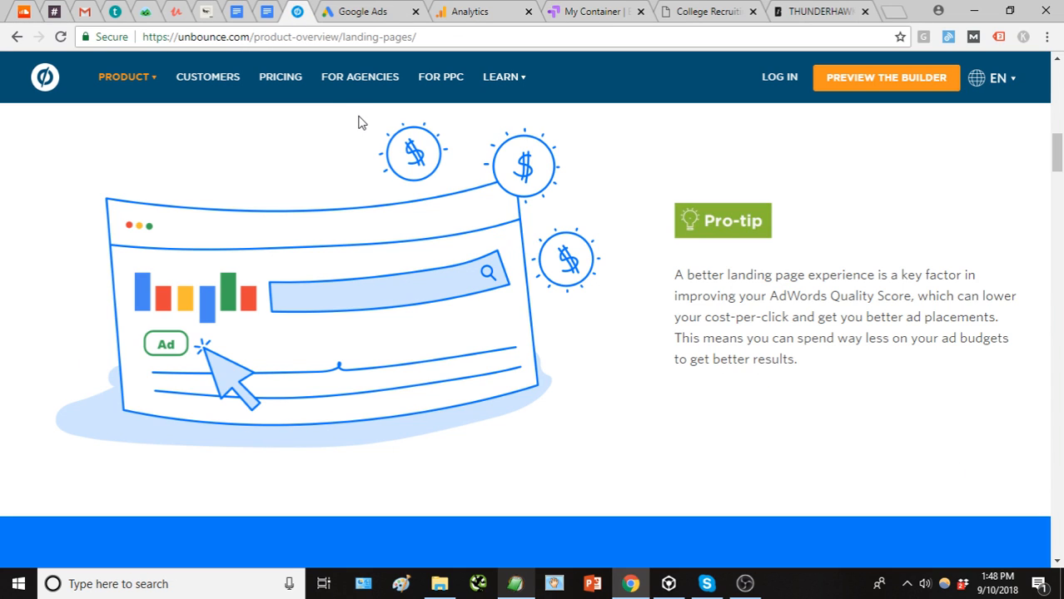
pyautogui.scroll(-2, 764, 330)
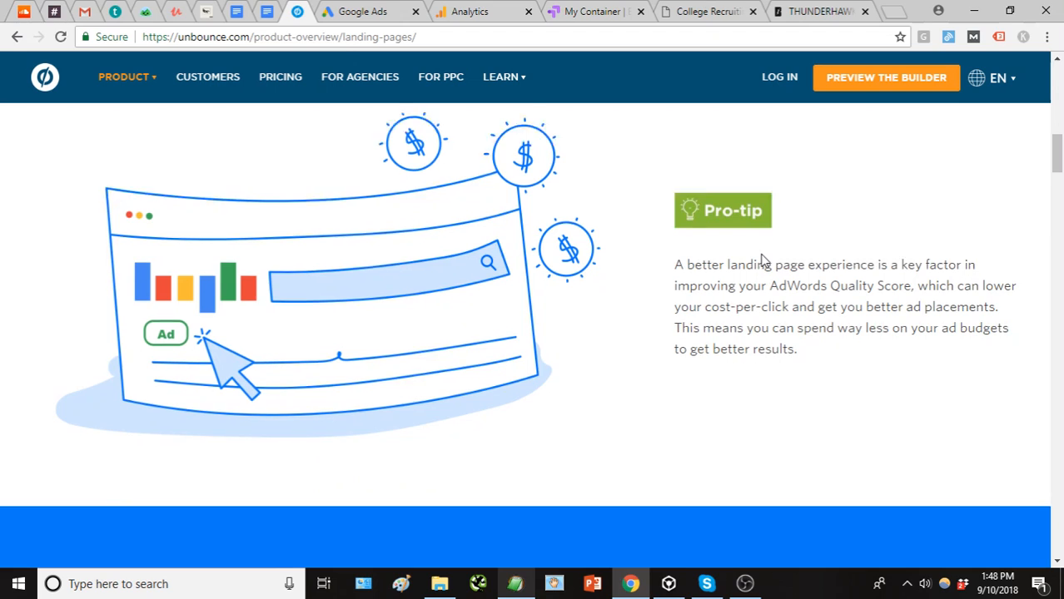
pyautogui.scroll(-6, 465, 183)
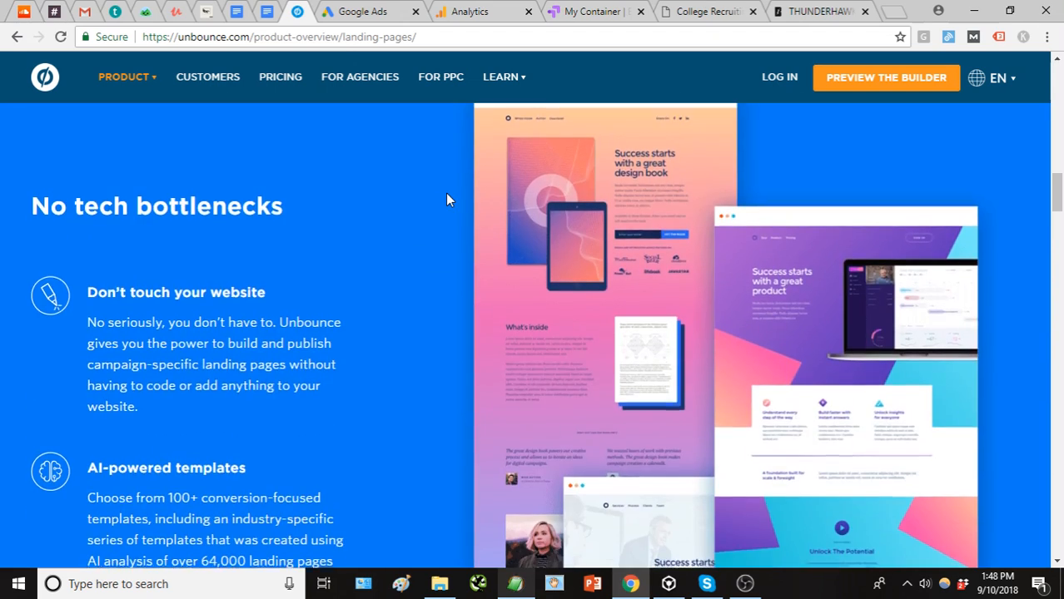
pyautogui.scroll(6, 447, 200)
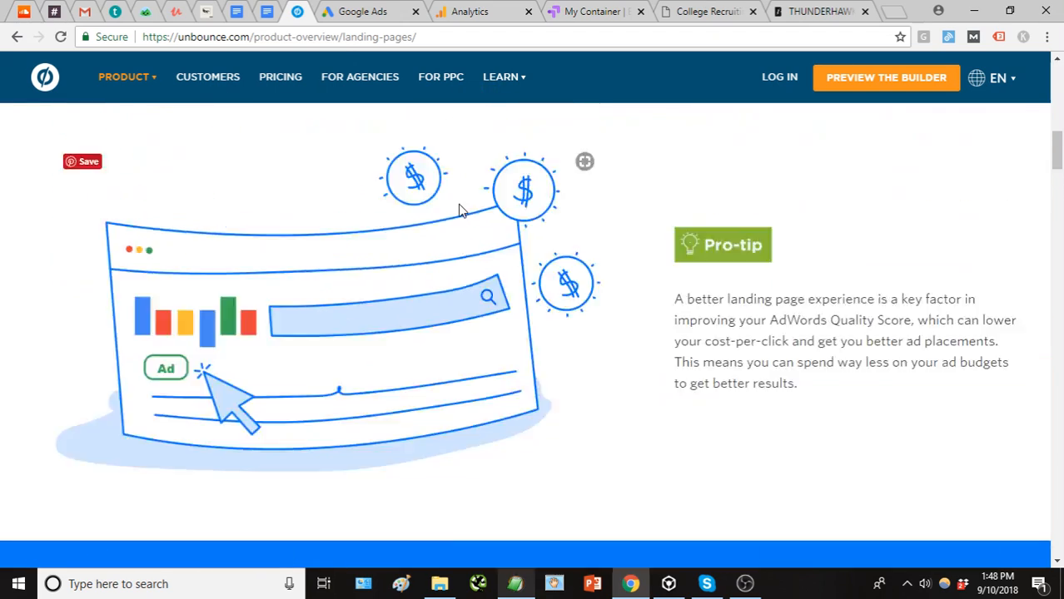
pyautogui.scroll(2, 467, 250)
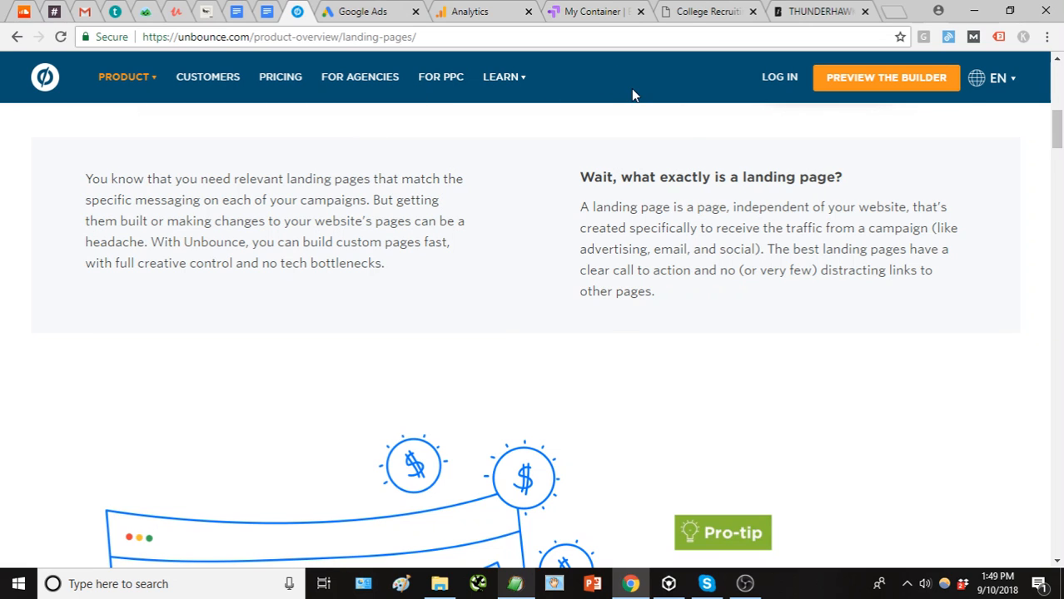
# Check the BookWear recruiting page's navigation links, NACAC announcement and video against Unbounce's landing page advice
pyautogui.click(697, 20)
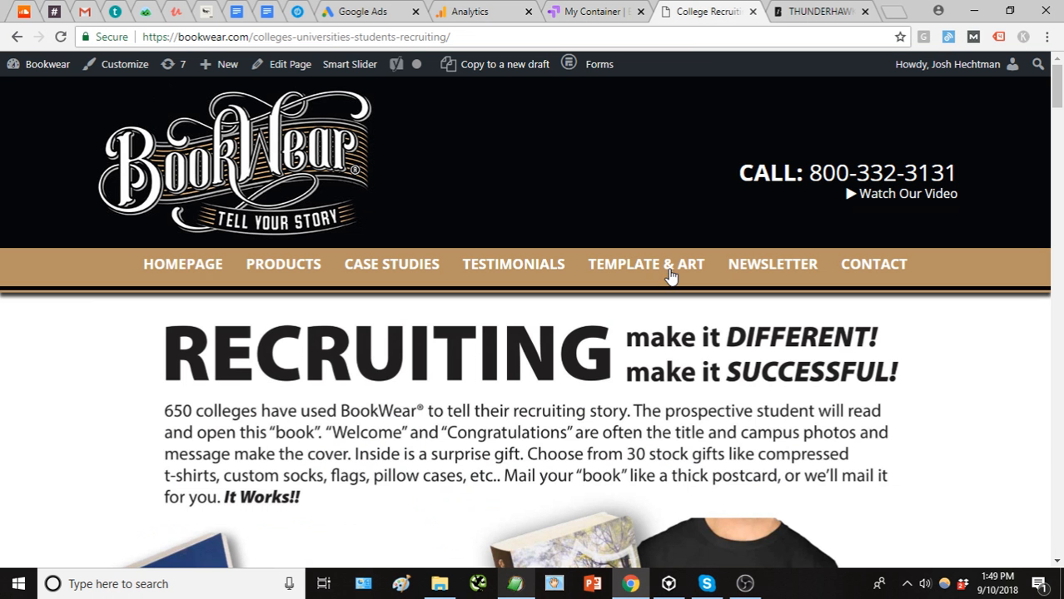
pyautogui.scroll(-6, 670, 275)
pyautogui.scroll(-1, 667, 268)
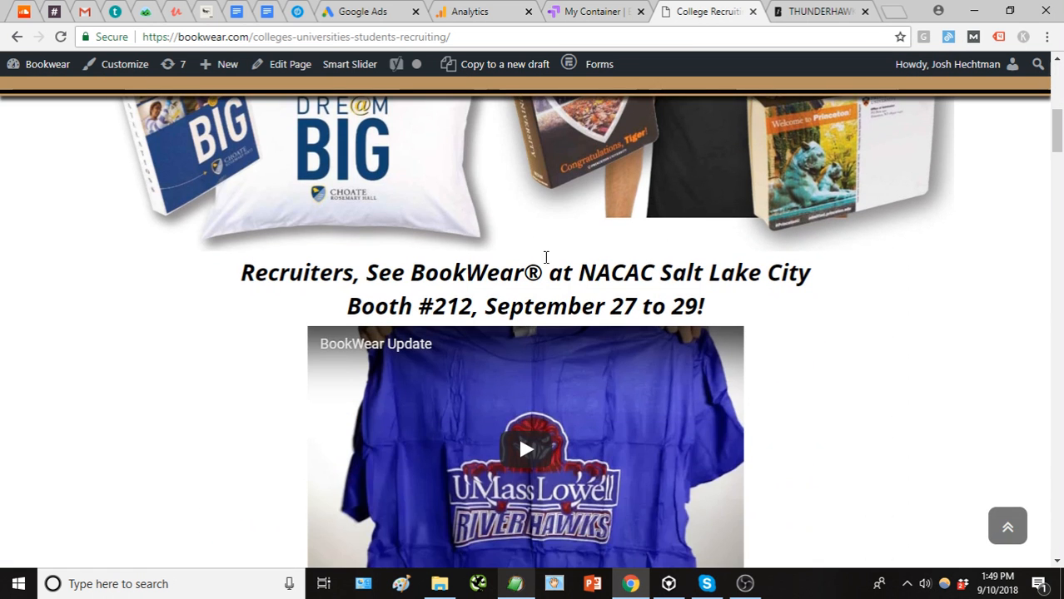
pyautogui.scroll(1, 630, 232)
pyautogui.scroll(7, 631, 237)
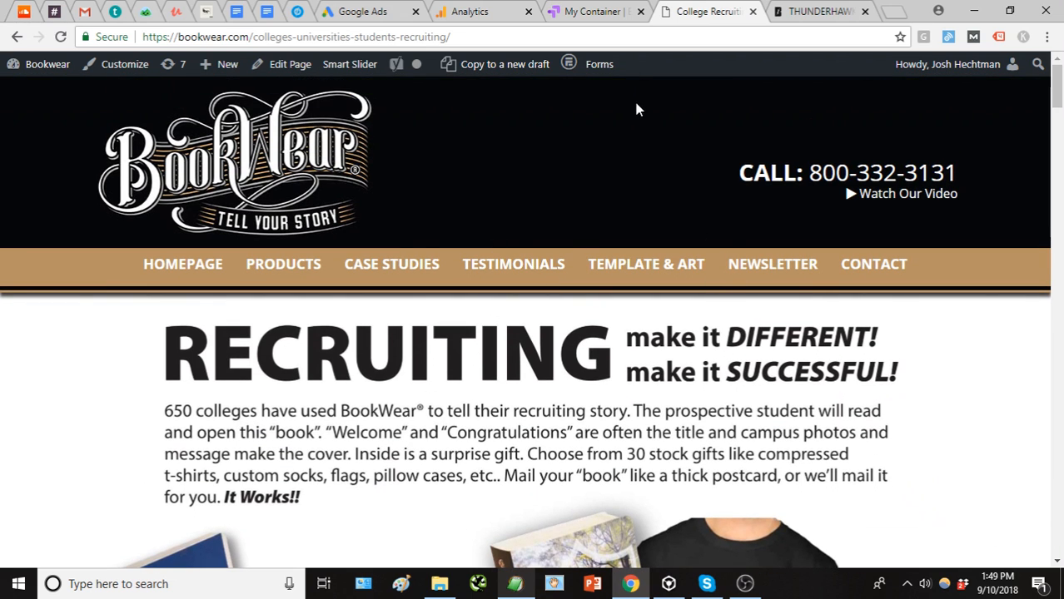
pyautogui.scroll(-9, 637, 169)
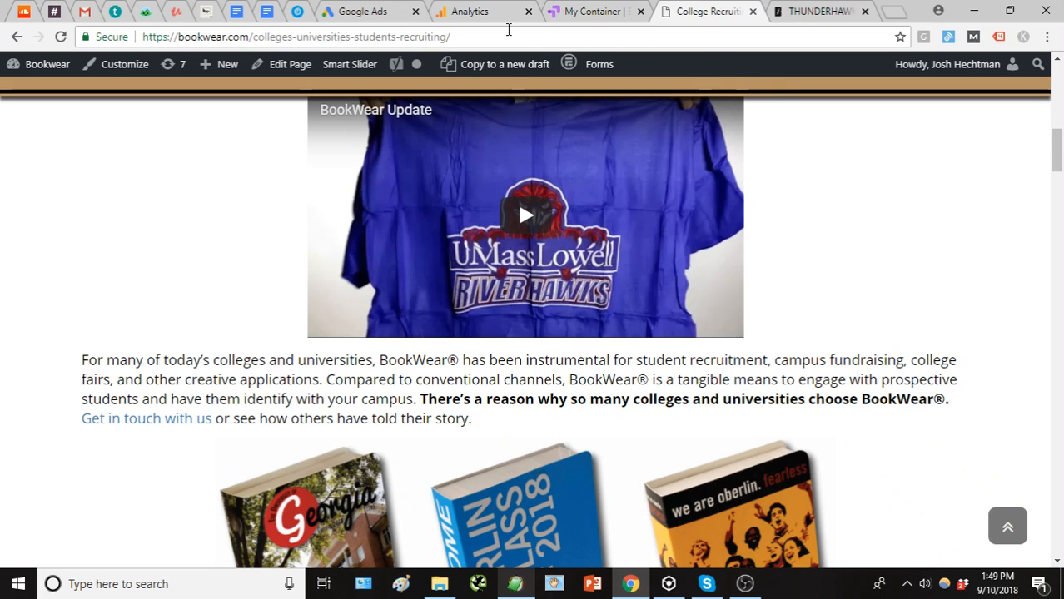
# Close the Unbounce tab and move the Google Optimize "My Container" tab to the end of the open tabs
pyautogui.rightClick(298, 12)
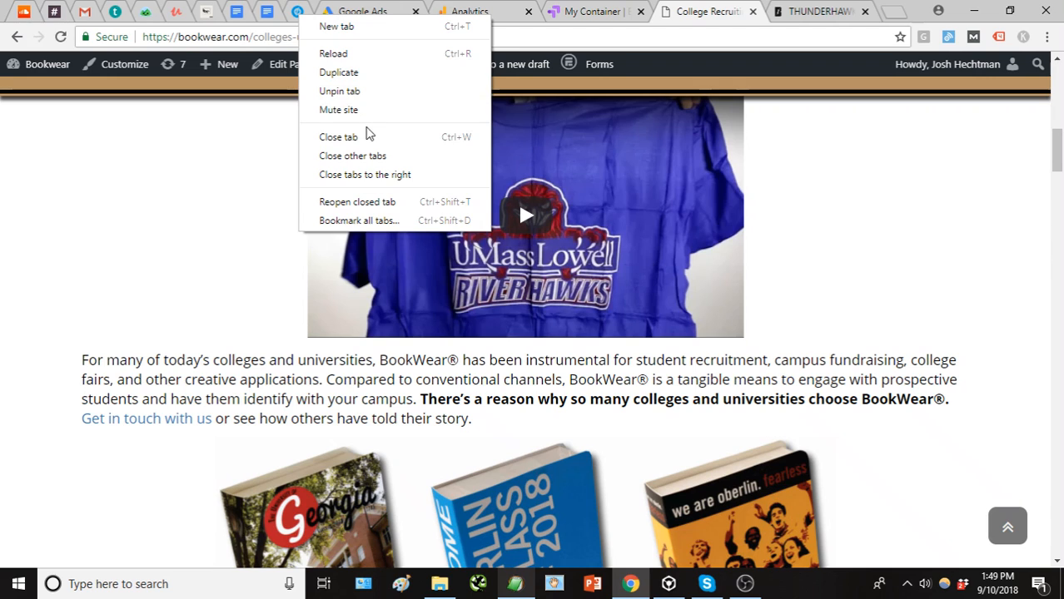
pyautogui.press('Escape')
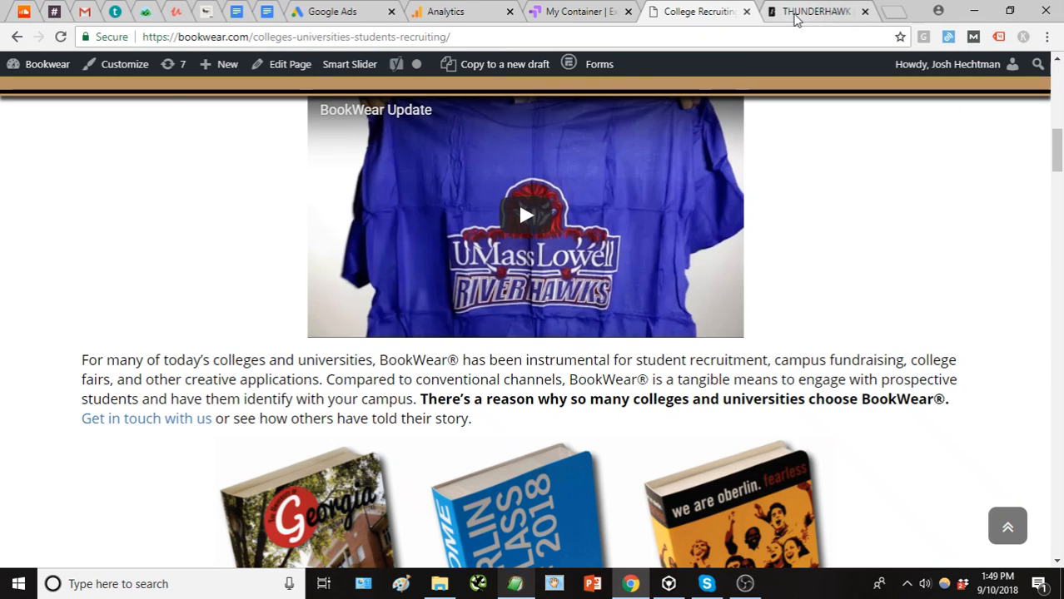
pyautogui.moveTo(584, 20); pyautogui.dragTo(833, 12)
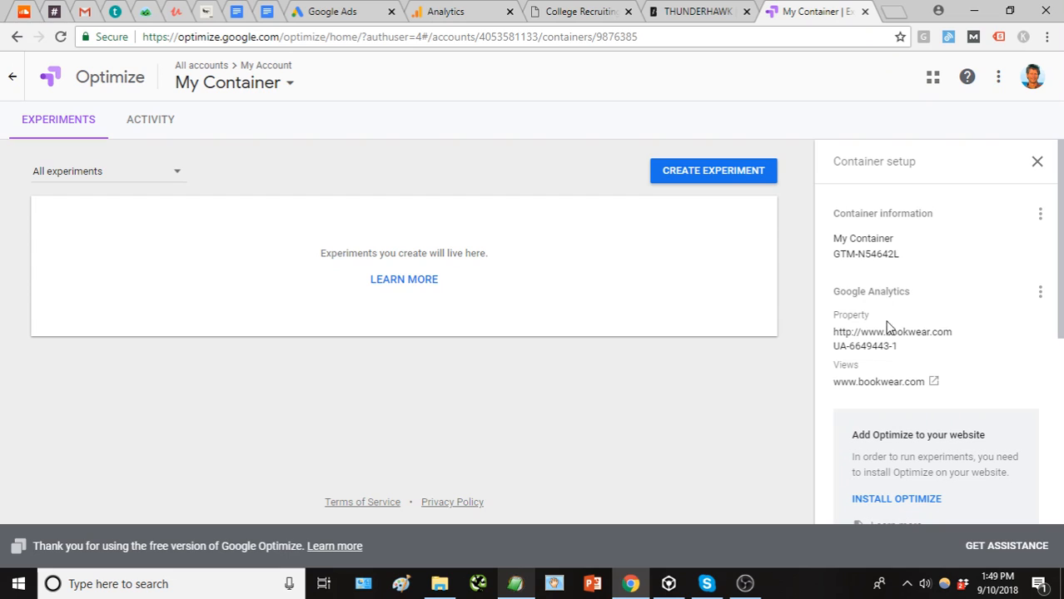
pyautogui.scroll(-1, 889, 325)
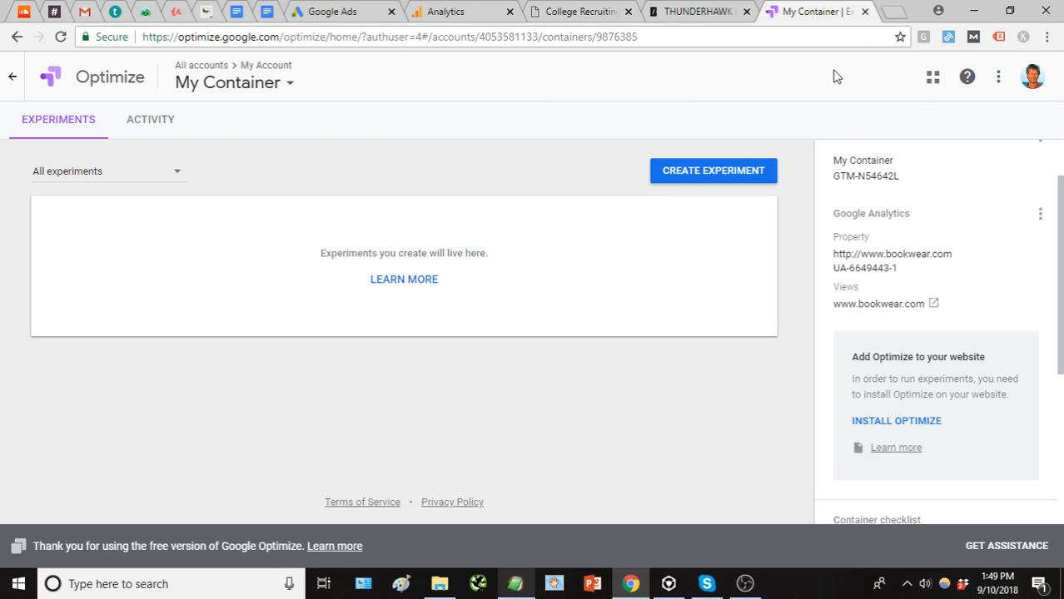
# Examine the Bearclaw Thunderhawk page's bike images, "Road Plus Titanium Gravel Bike" headline and description as a landing page example
pyautogui.click(709, 17)
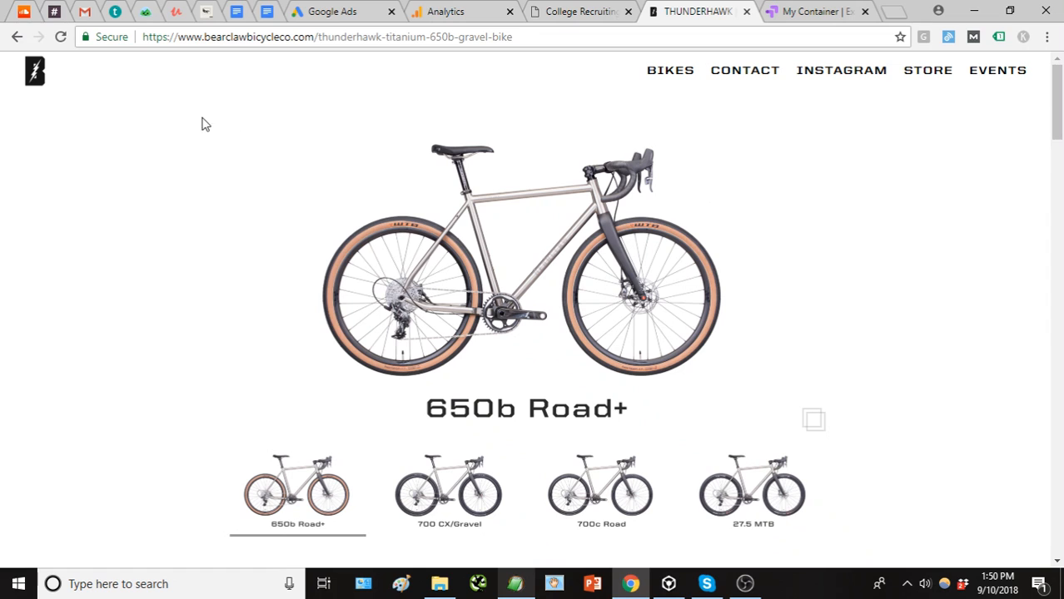
pyautogui.moveTo(657, 75)
pyautogui.scroll(-2, 233, 246)
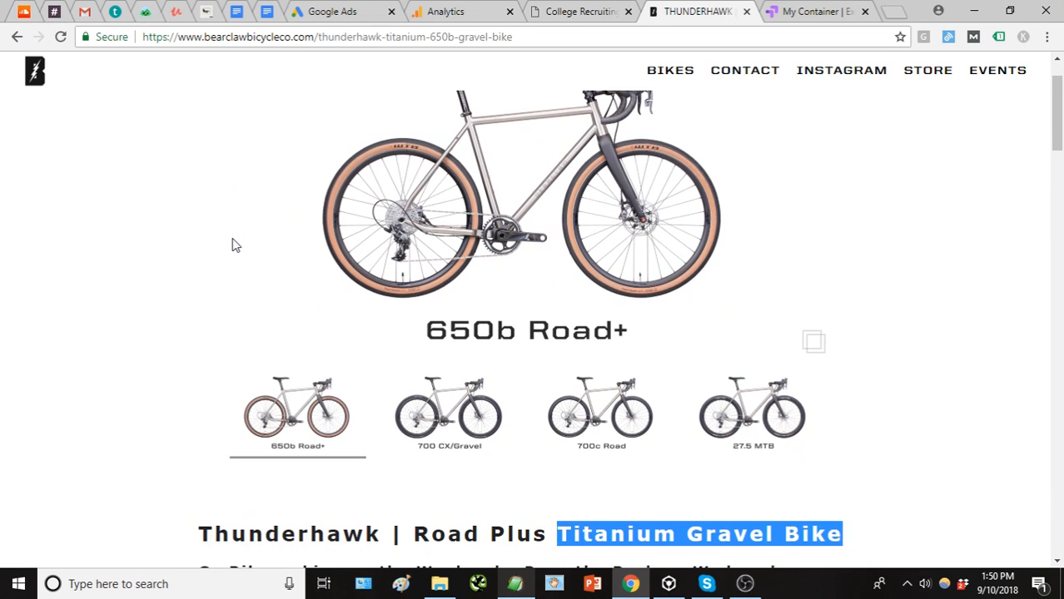
pyautogui.scroll(-2, 264, 444)
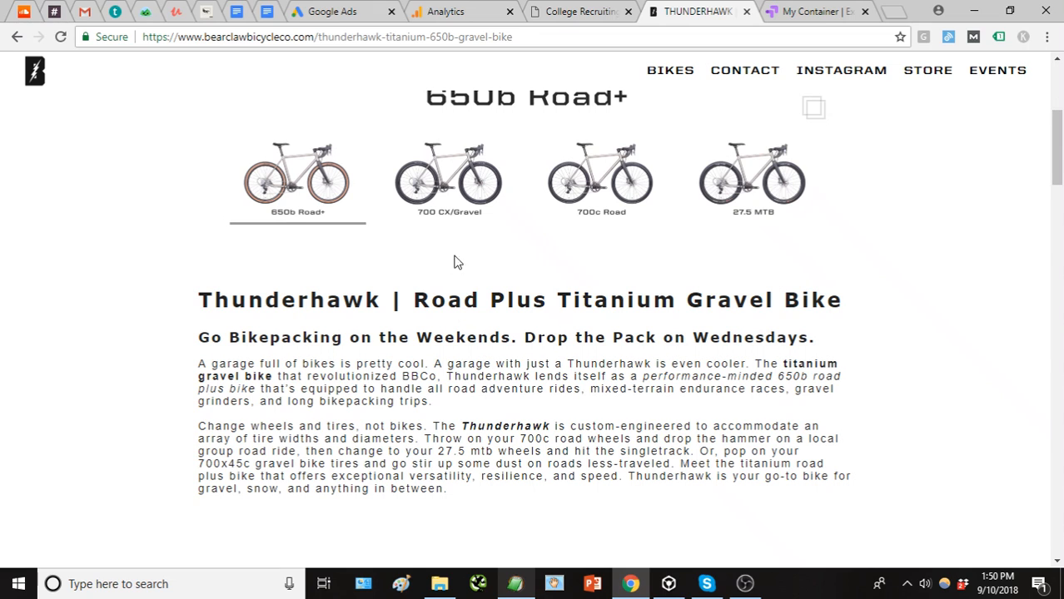
pyautogui.scroll(-2, 466, 406)
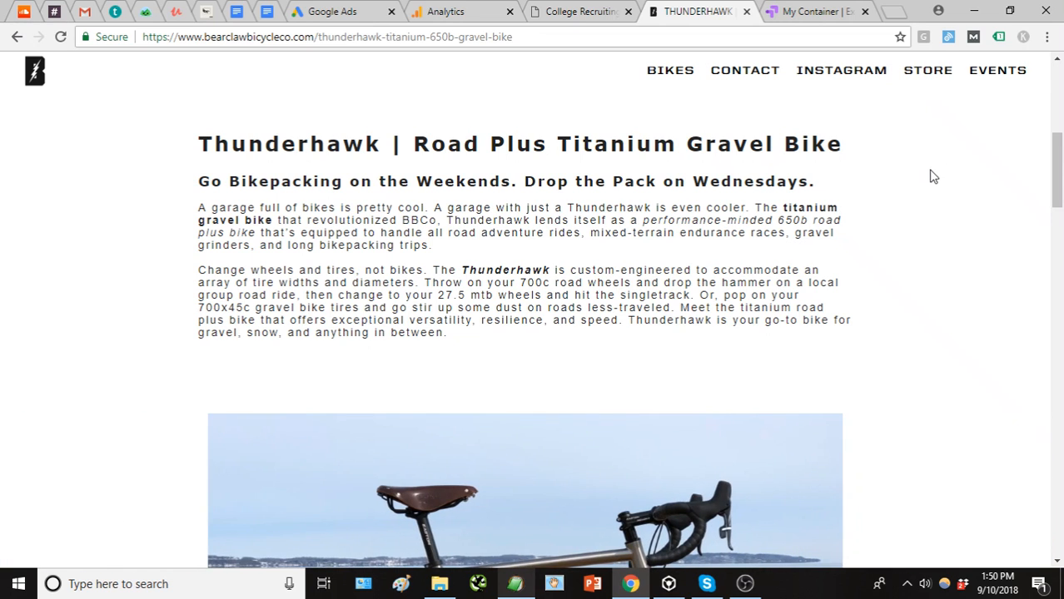
pyautogui.scroll(5, 695, 260)
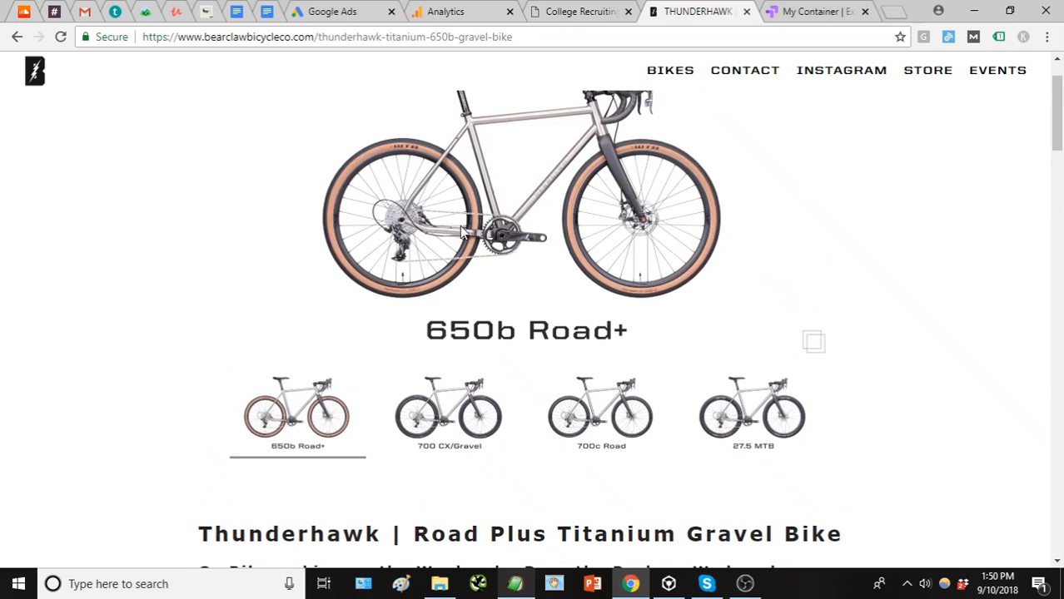
pyautogui.scroll(-3, 732, 268)
pyautogui.scroll(-1, 732, 268)
pyautogui.scroll(3, 755, 280)
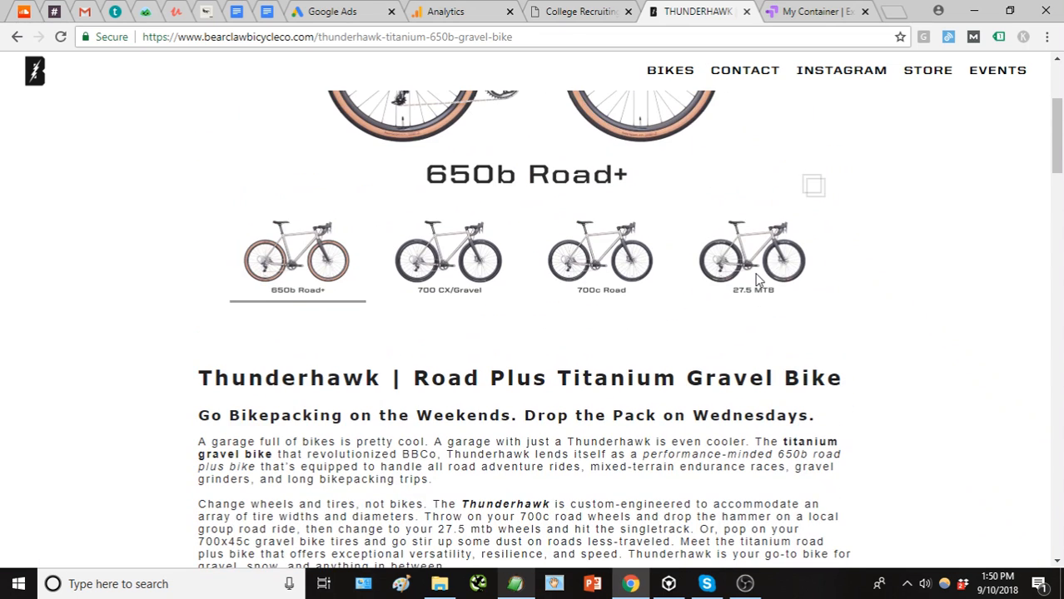
pyautogui.scroll(1, 759, 281)
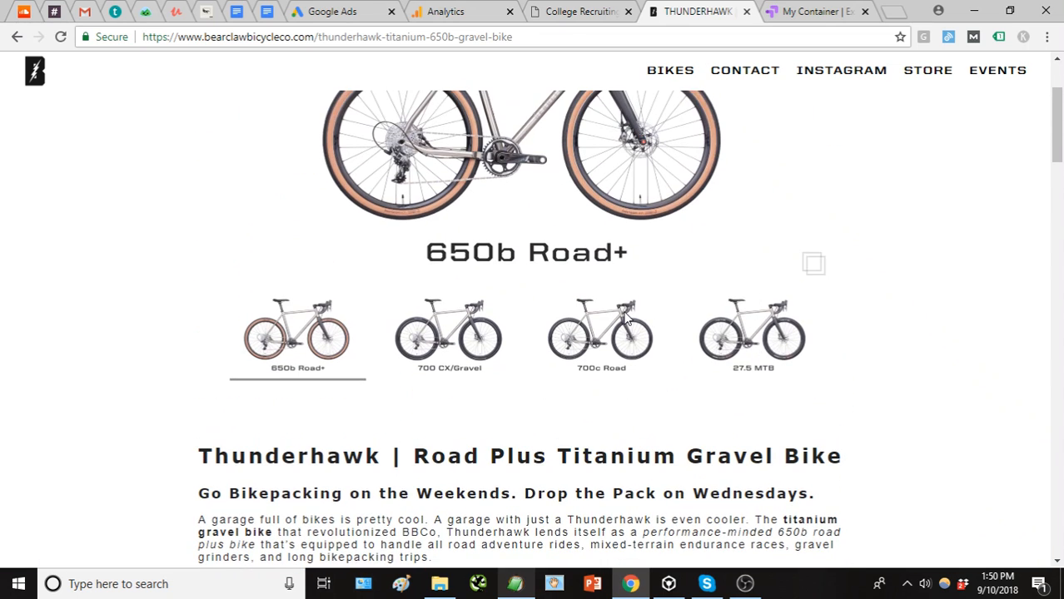
# Preview the Thunderhawk in its 700 CX/Gravel, 700c Road and 27.5 MTB versions and return to the description
pyautogui.click(479, 337)
pyautogui.scroll(1, 601, 391)
pyautogui.click(601, 391)
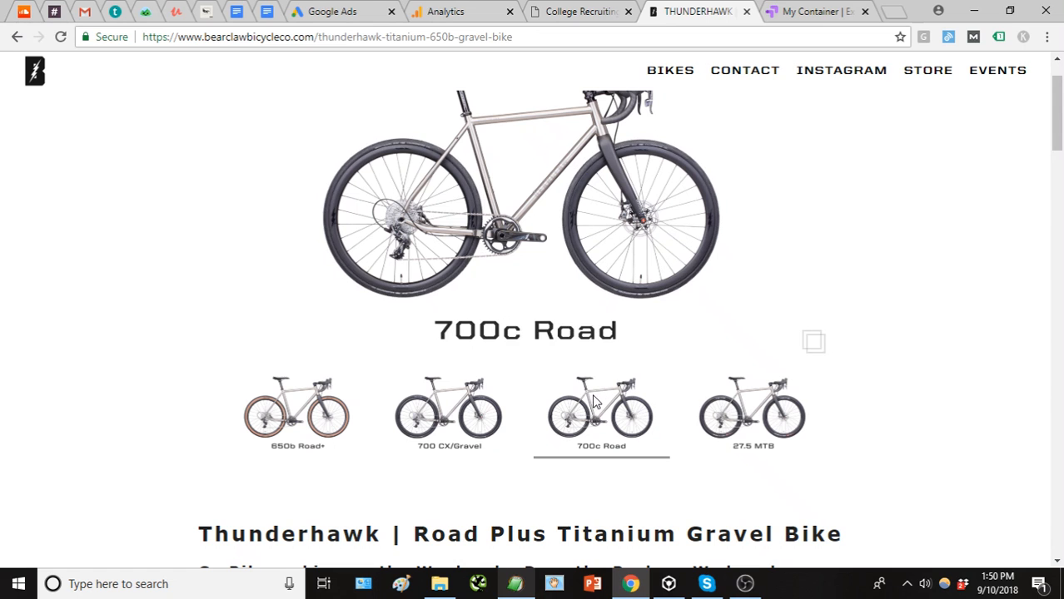
pyautogui.click(783, 427)
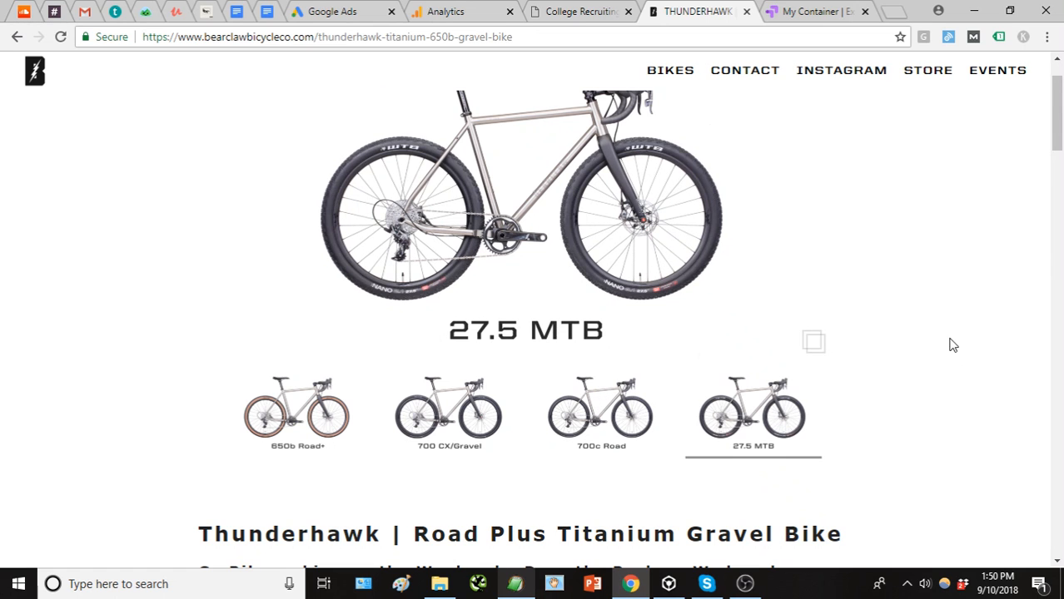
pyautogui.scroll(-3, 951, 348)
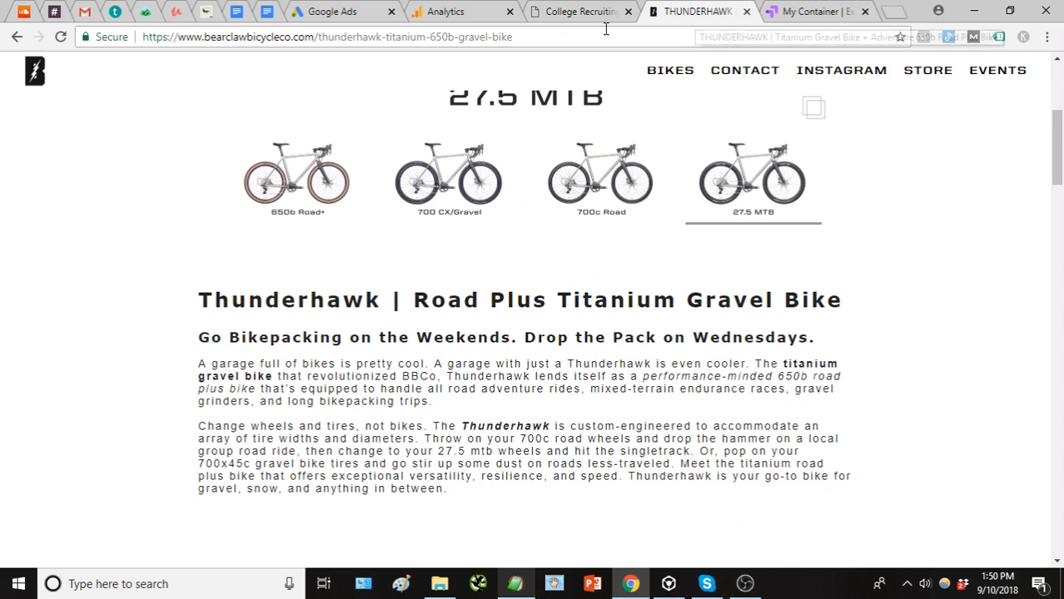
# Review the Thunderhawk page's address and main bike image alongside Google Optimize, and close the Optimize tab
pyautogui.click(556, 36)
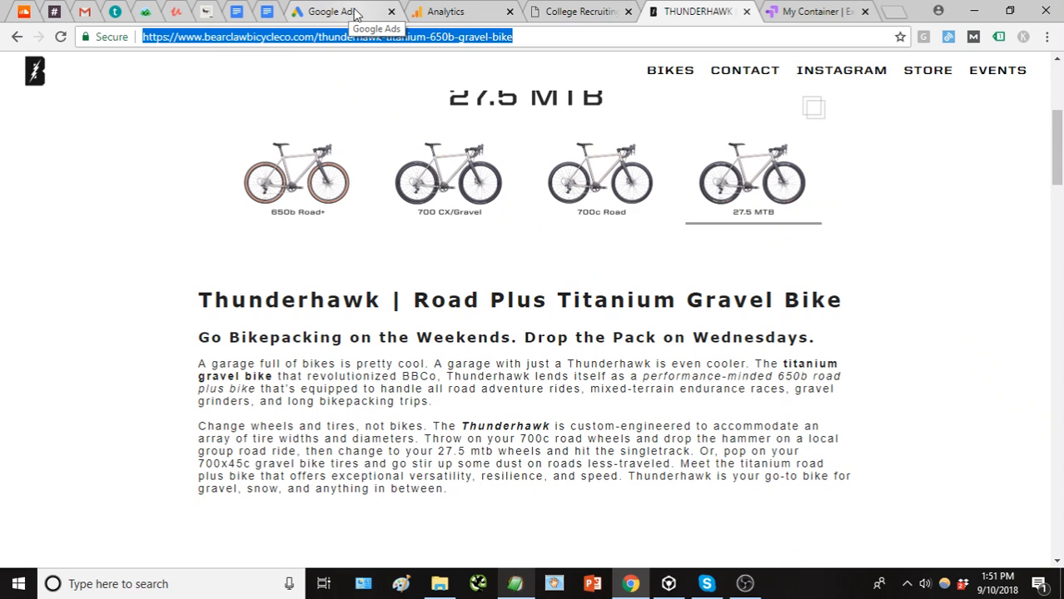
pyautogui.click(805, 8)
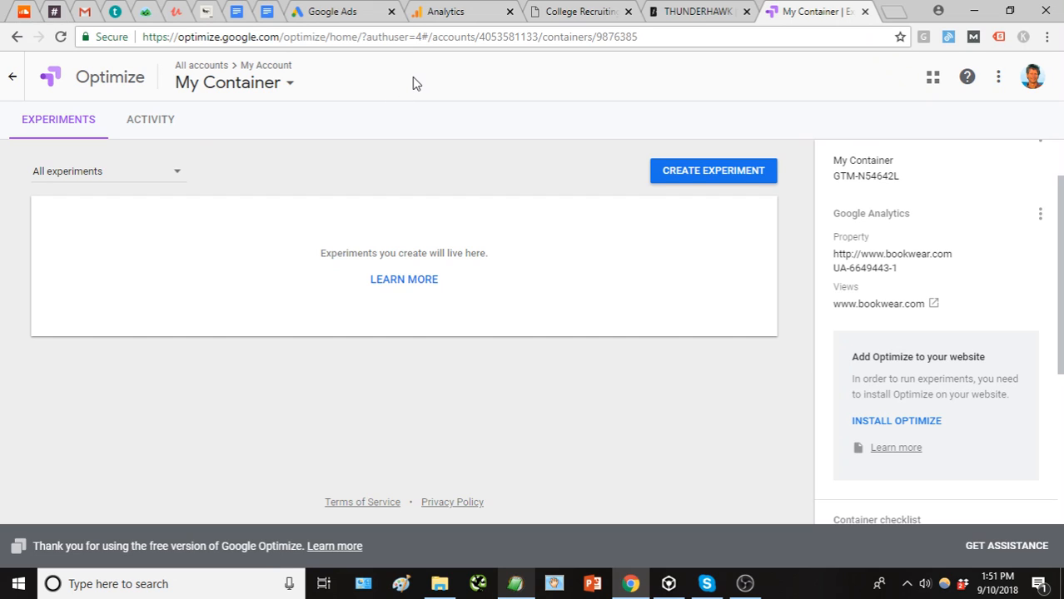
pyautogui.click(722, 16)
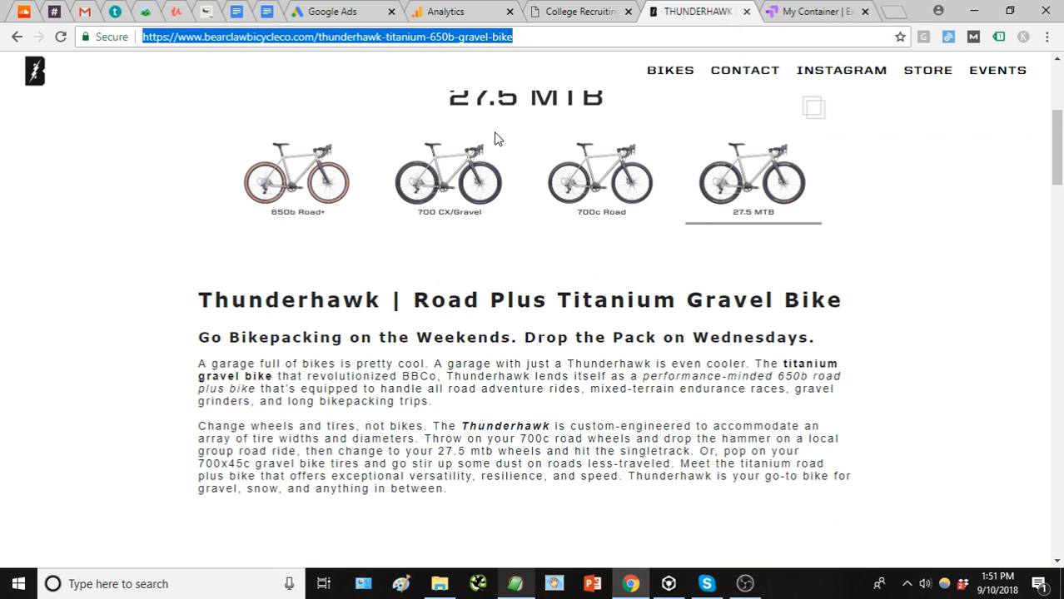
pyautogui.scroll(4, 504, 135)
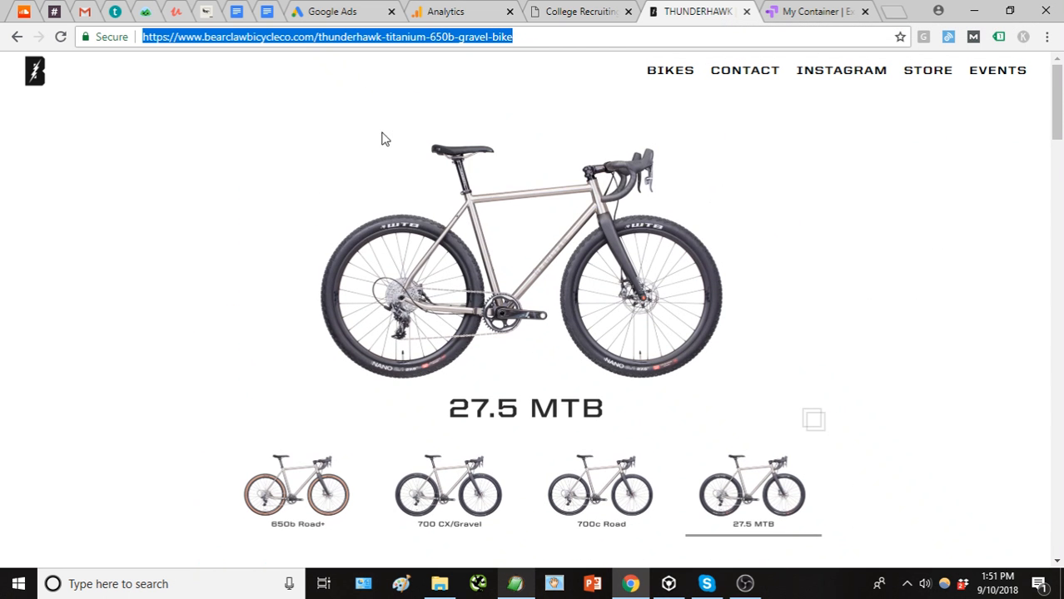
pyautogui.click(221, 164)
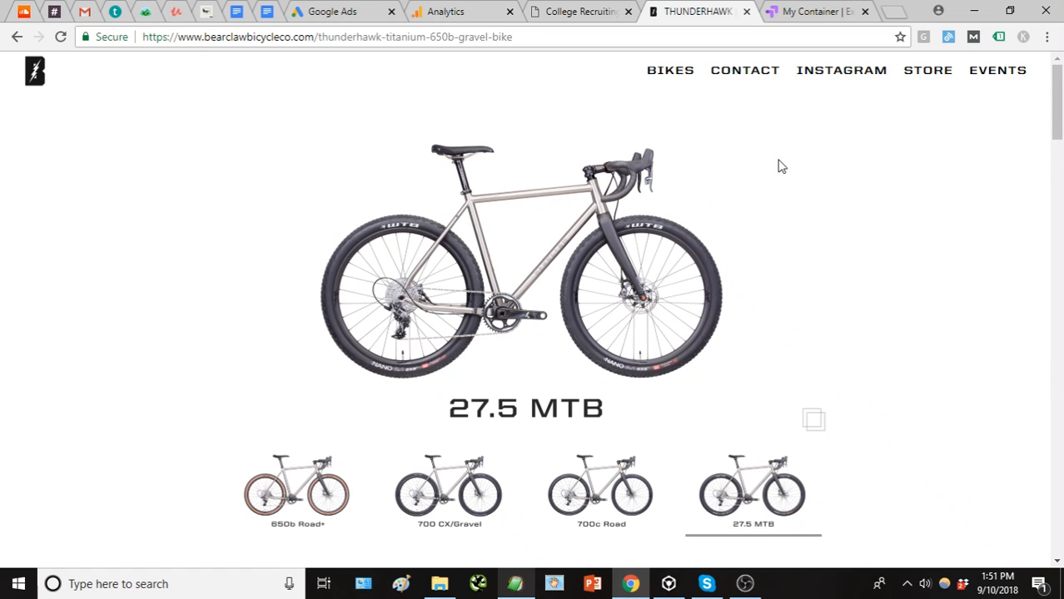
pyautogui.click(812, 12)
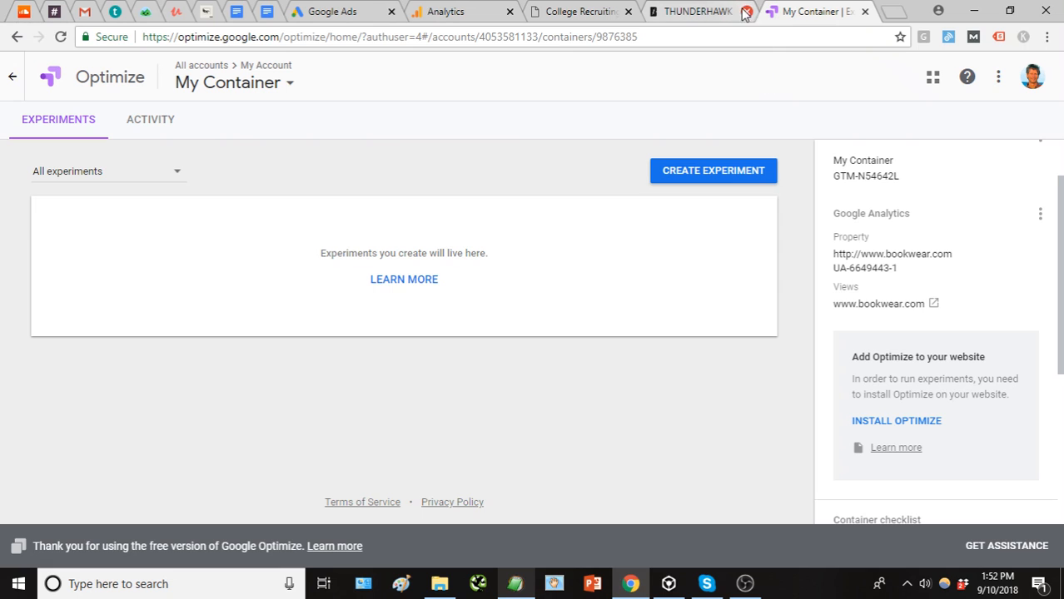
pyautogui.click(865, 12)
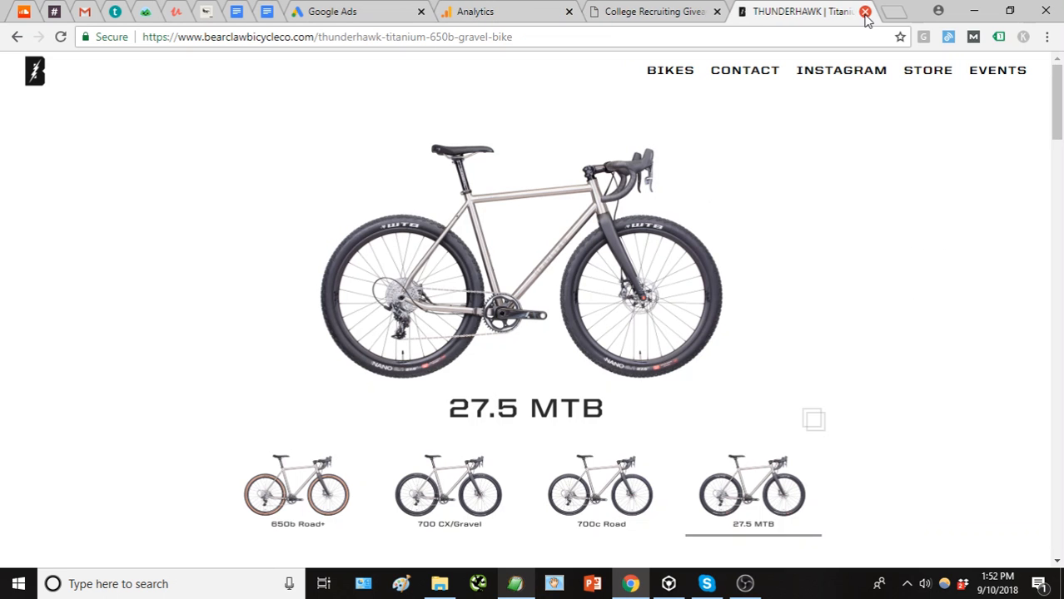
# Expand the Acquisition reports in BookWear's Analytics, and switch Google Ads to the BookWear user account
pyautogui.click(510, 12)
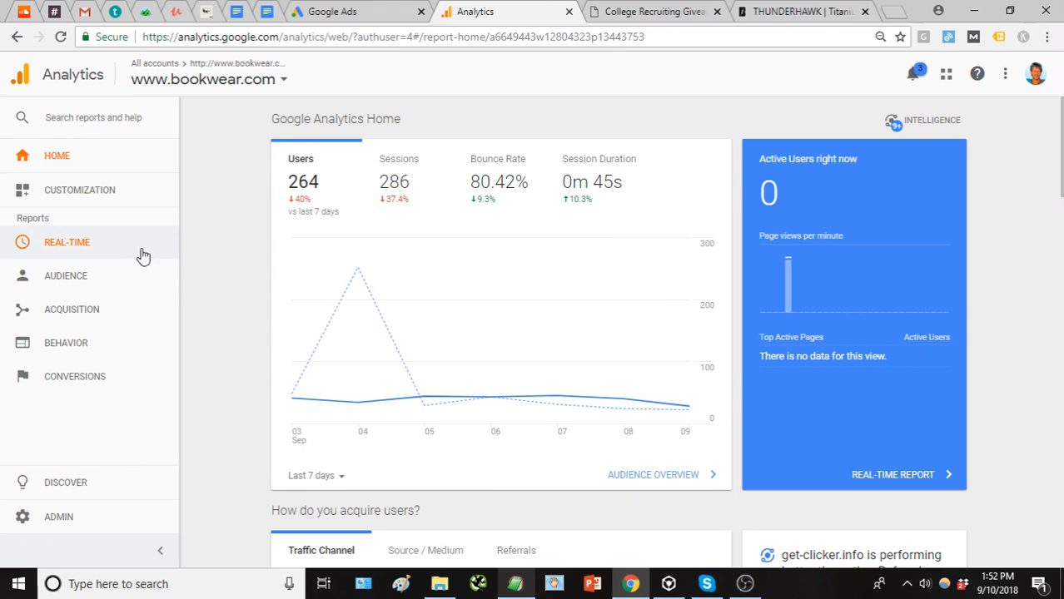
pyautogui.click(116, 317)
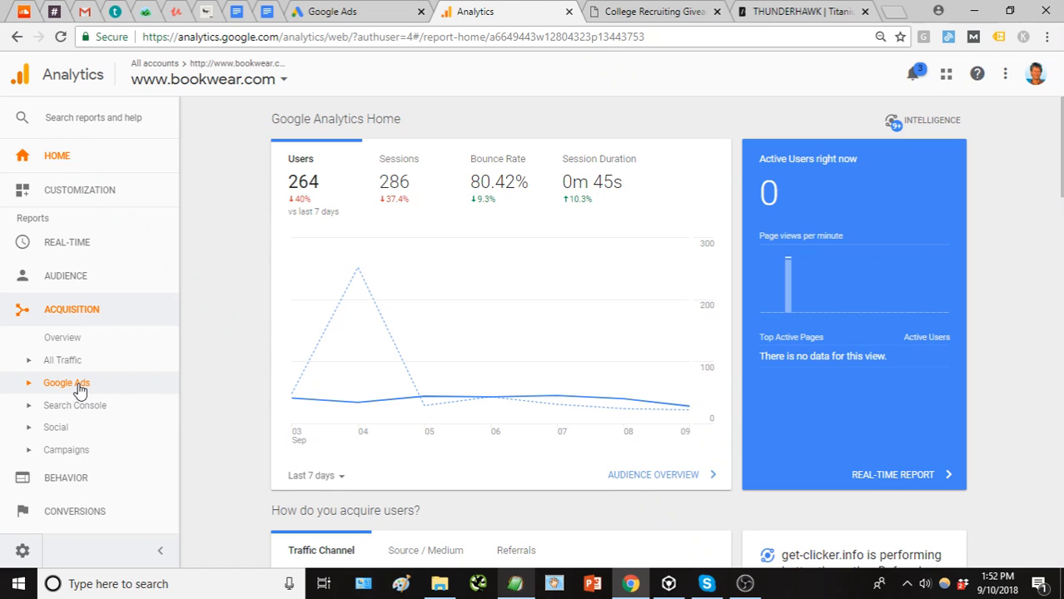
pyautogui.click(326, 12)
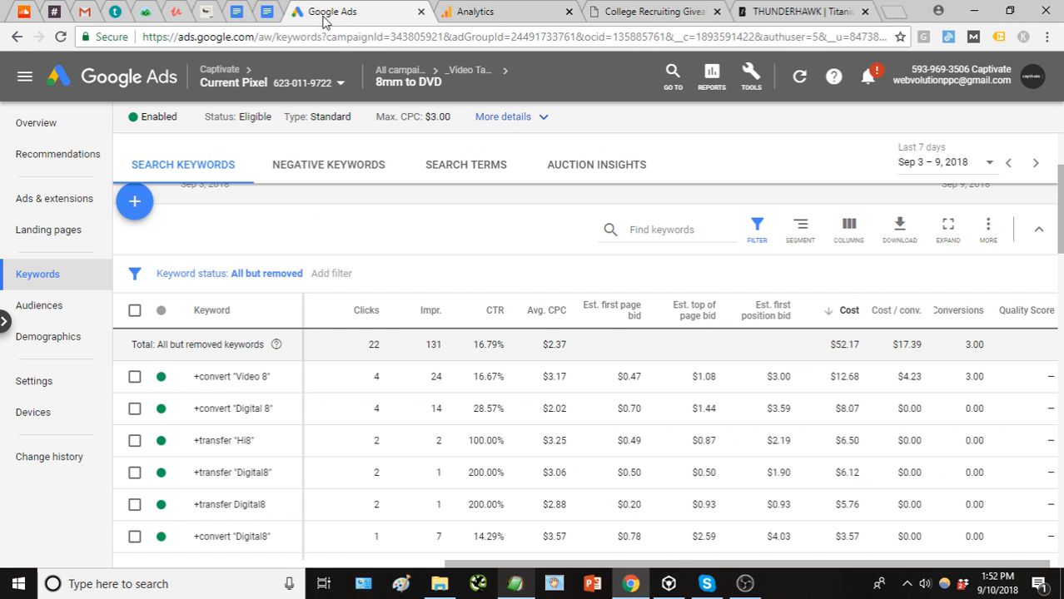
pyautogui.click(1030, 80)
pyautogui.scroll(-1, 949, 474)
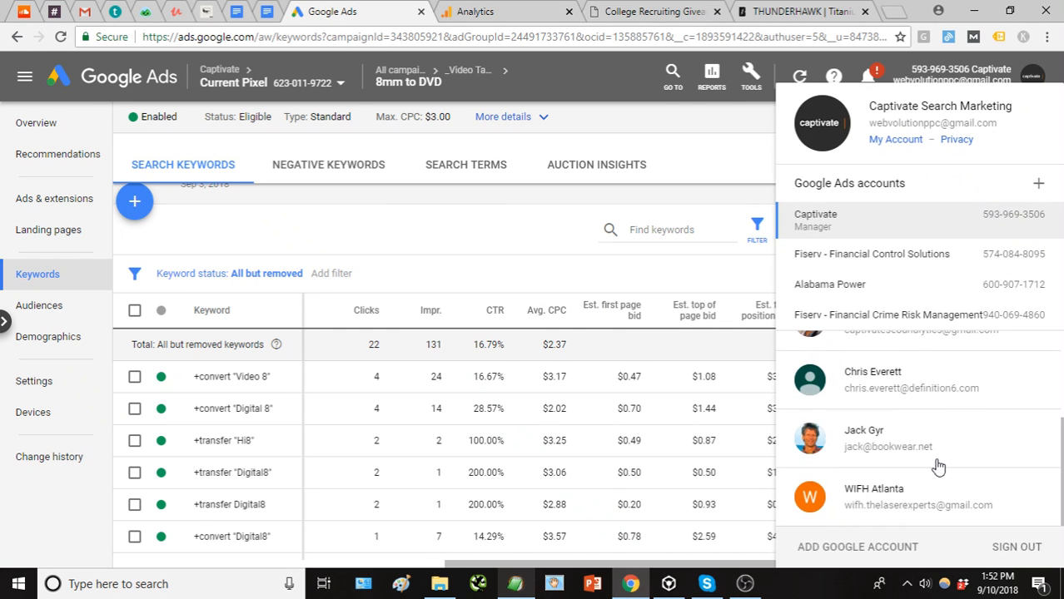
pyautogui.click(902, 439)
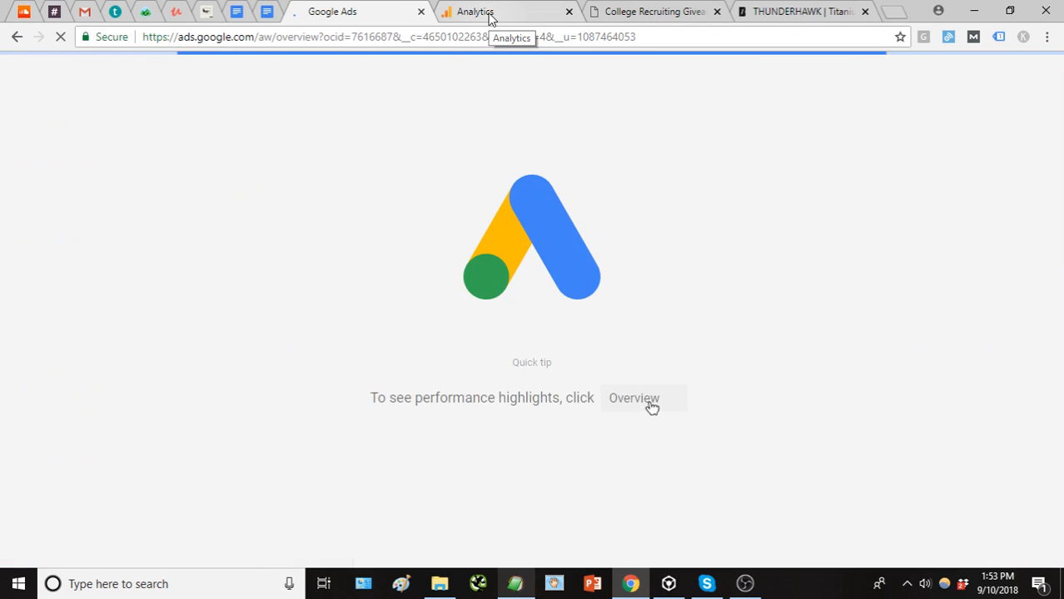
pyautogui.click(489, 18)
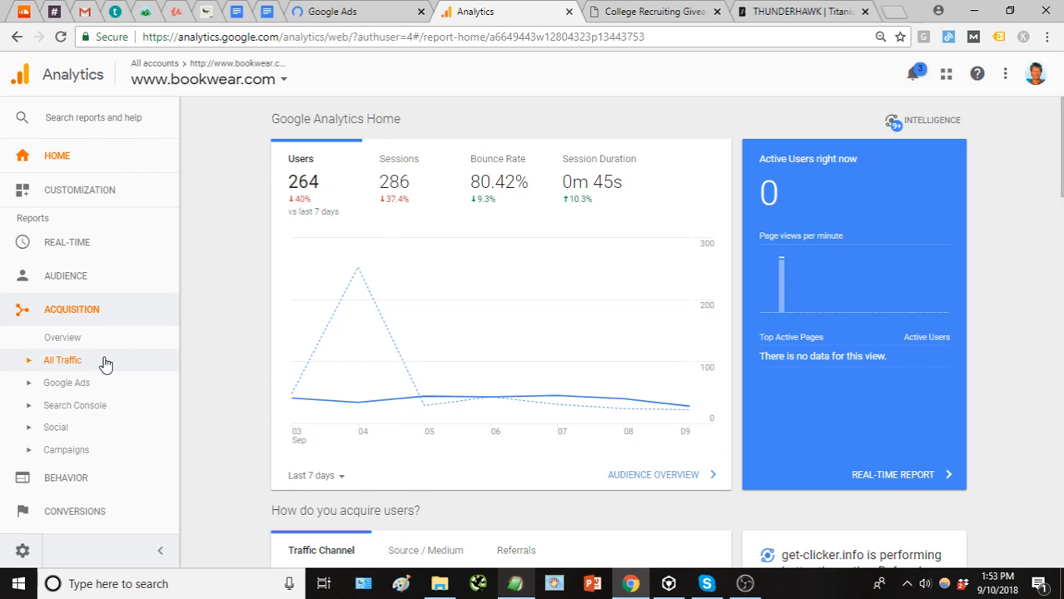
pyautogui.click(62, 366)
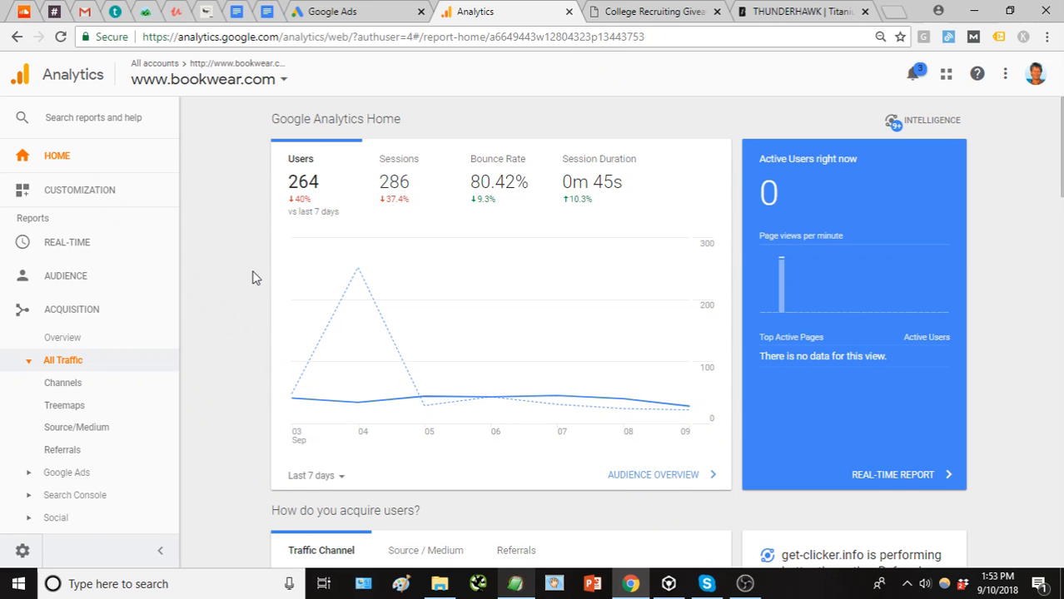
pyautogui.scroll(-1, 252, 278)
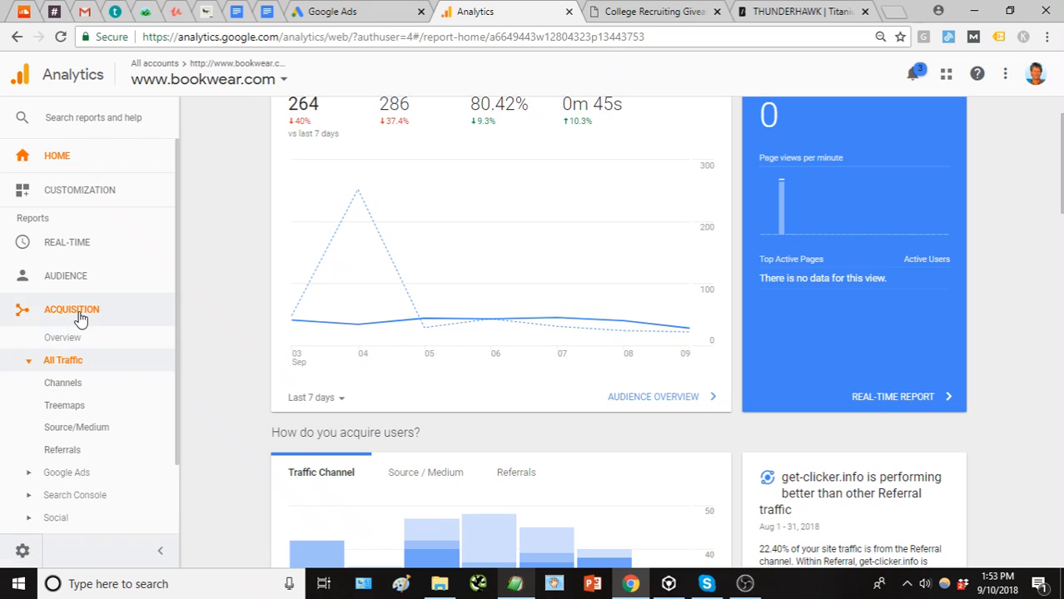
pyautogui.click(82, 384)
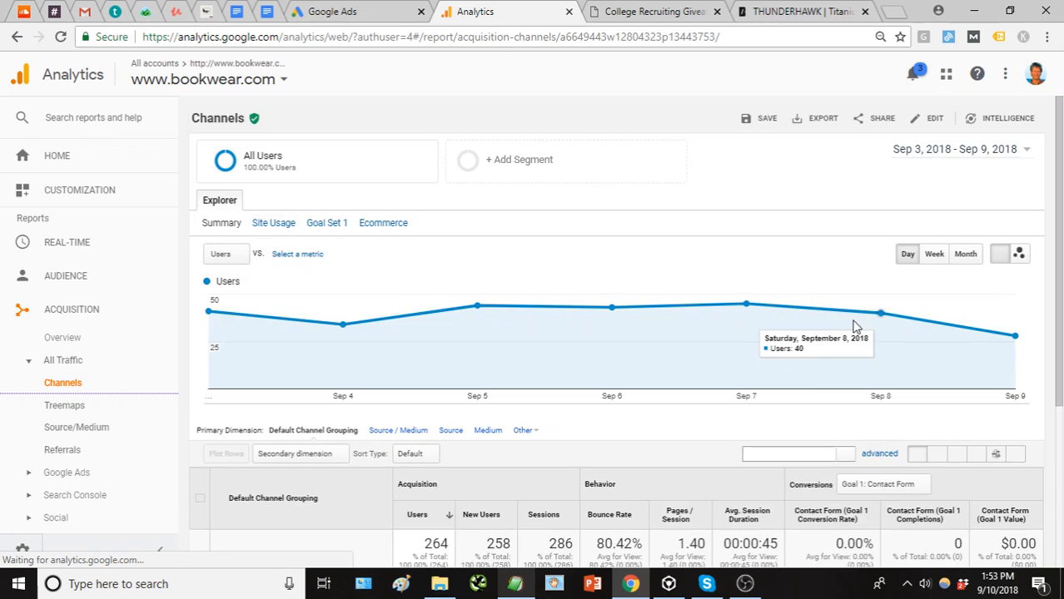
pyautogui.scroll(-2, 862, 337)
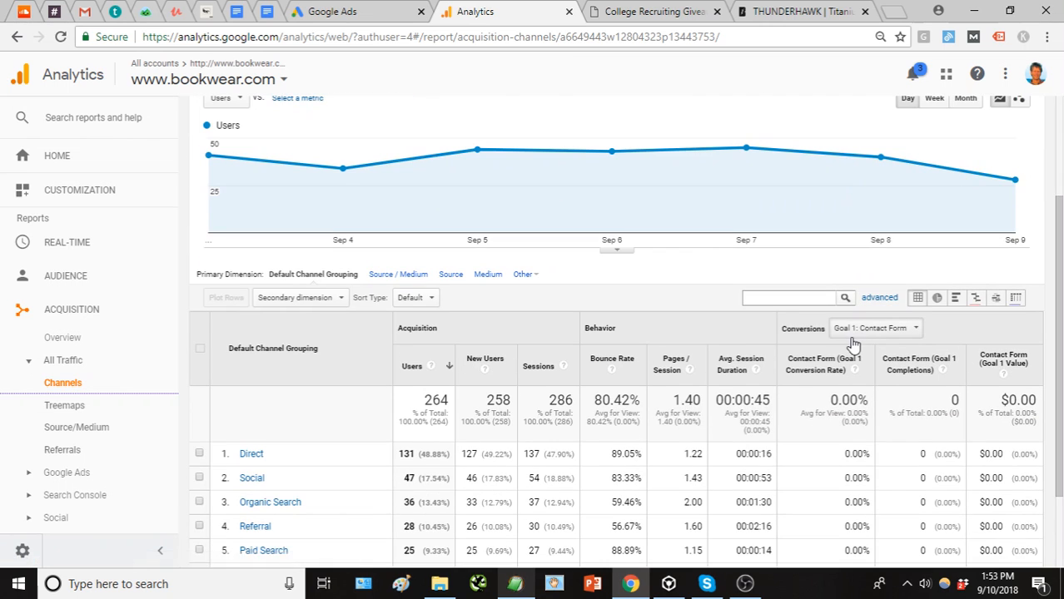
pyautogui.scroll(-1, 835, 340)
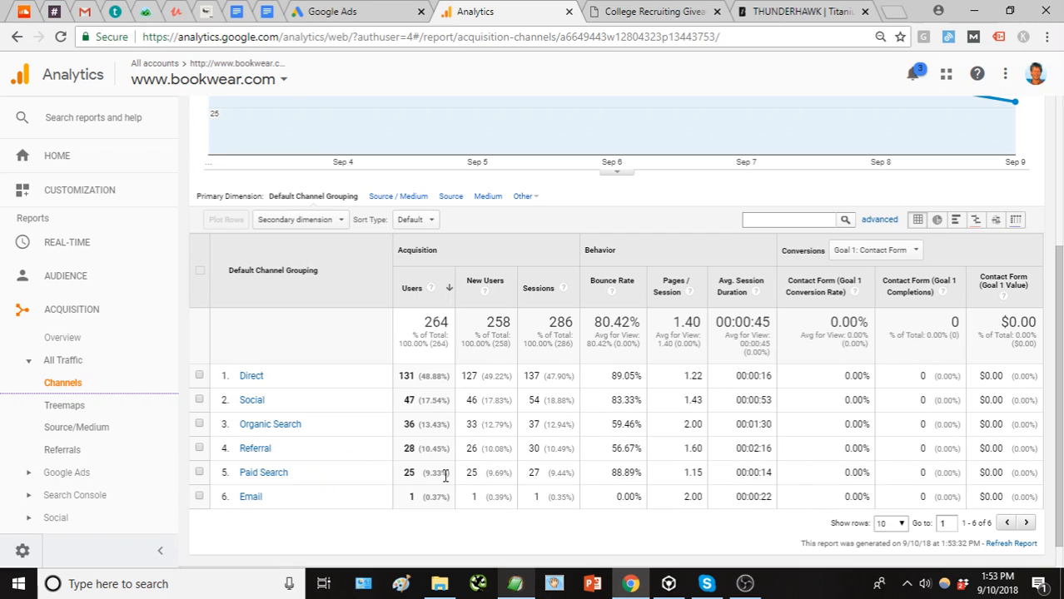
pyautogui.scroll(2, 870, 374)
pyautogui.scroll(1, 937, 346)
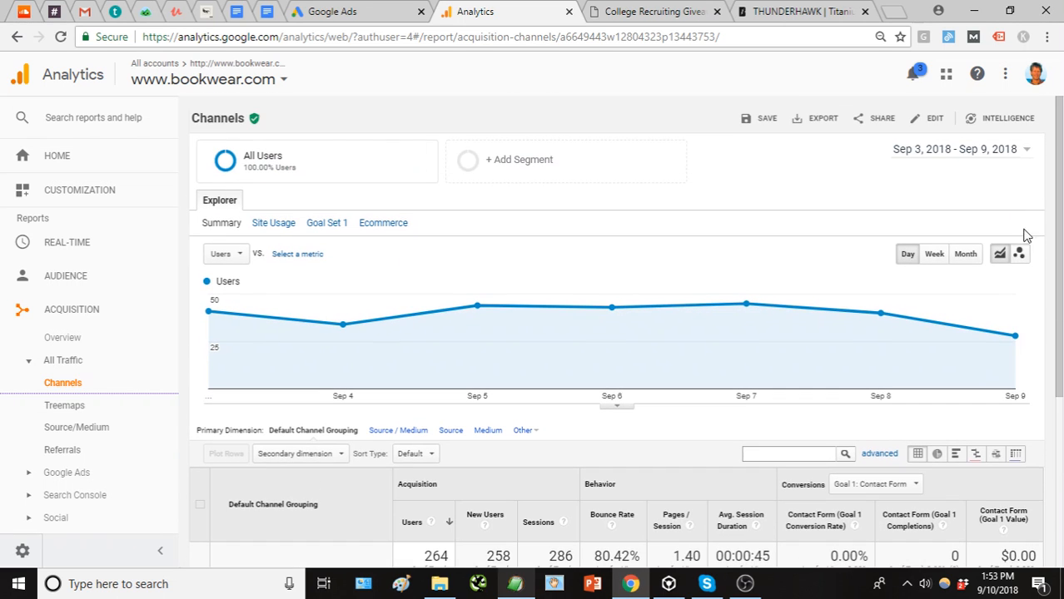
# Set the Channels report's date range to Aug 1, 2018 - Sep 10, 2018, and highlight the Referral channel's bounce rate
pyautogui.click(1026, 150)
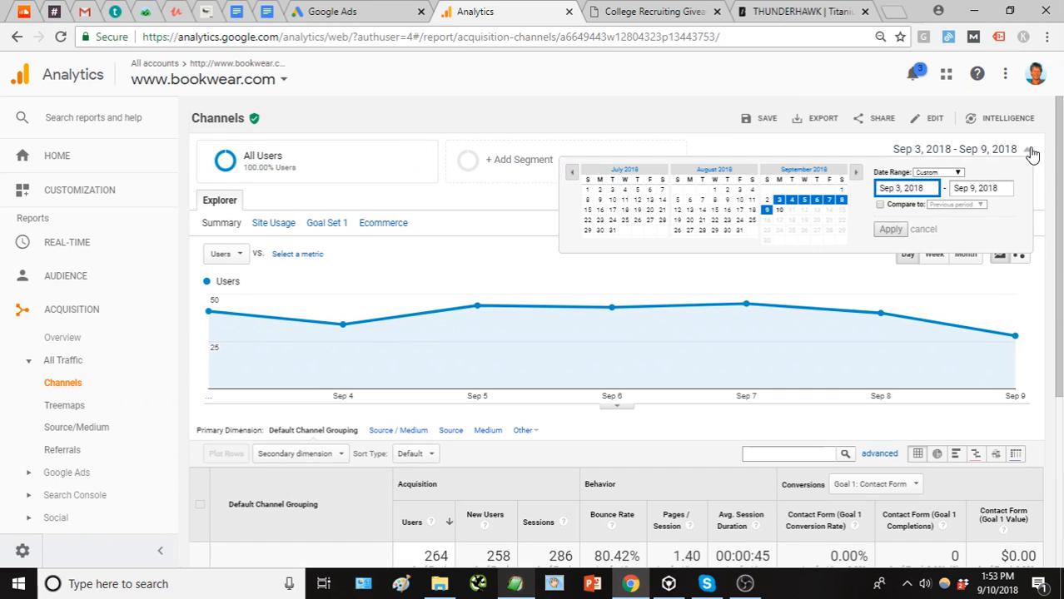
pyautogui.click(715, 190)
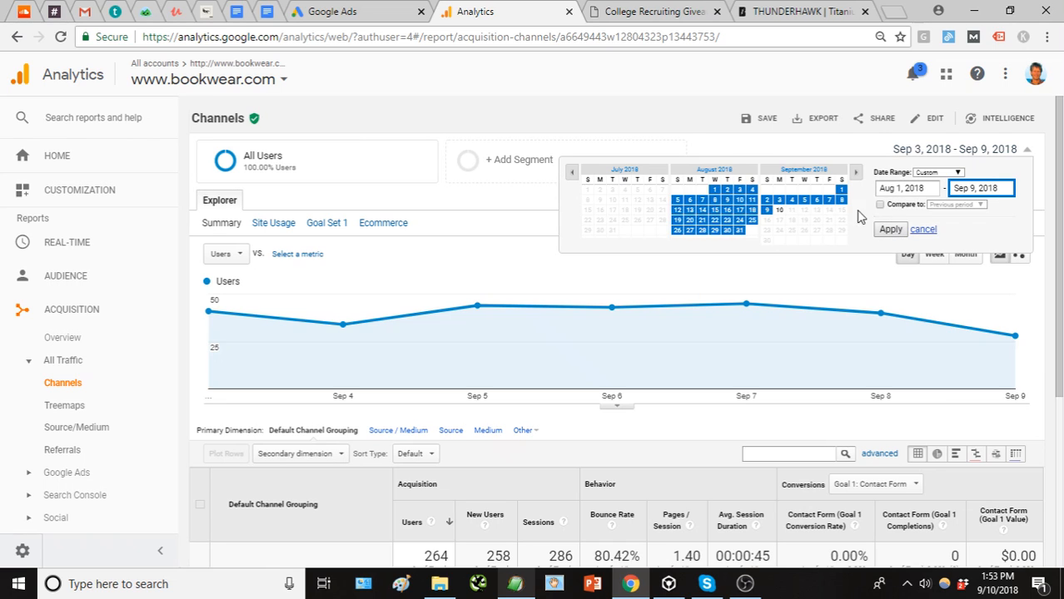
pyautogui.click(779, 209)
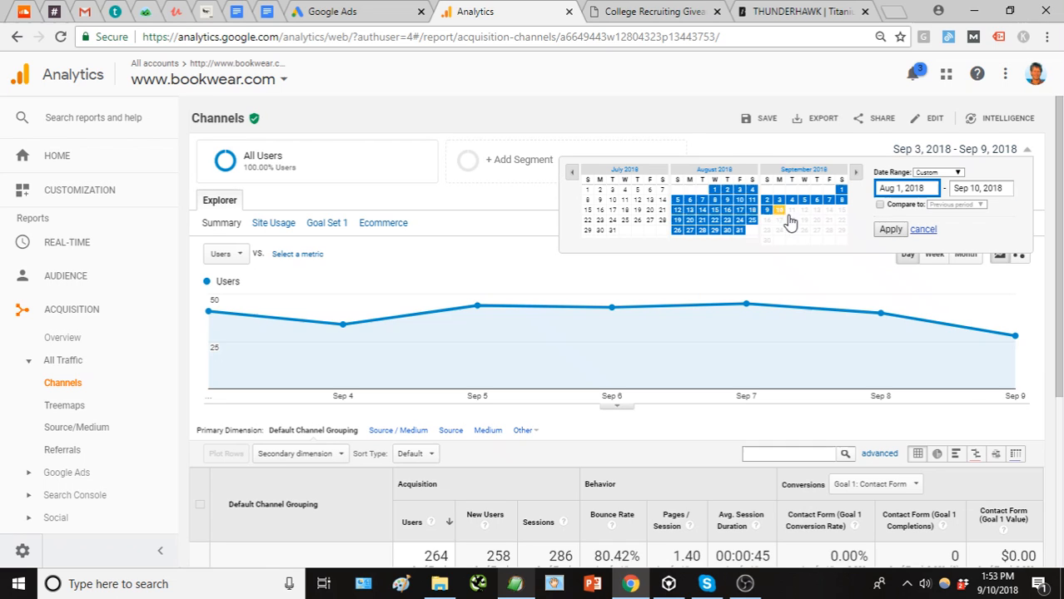
pyautogui.click(890, 230)
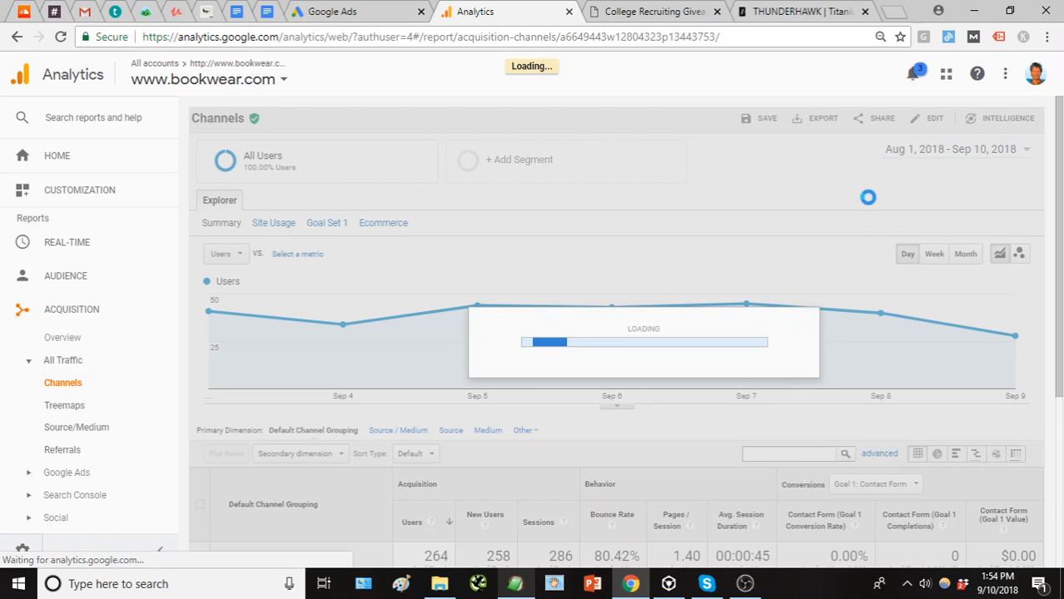
pyautogui.scroll(-3, 855, 213)
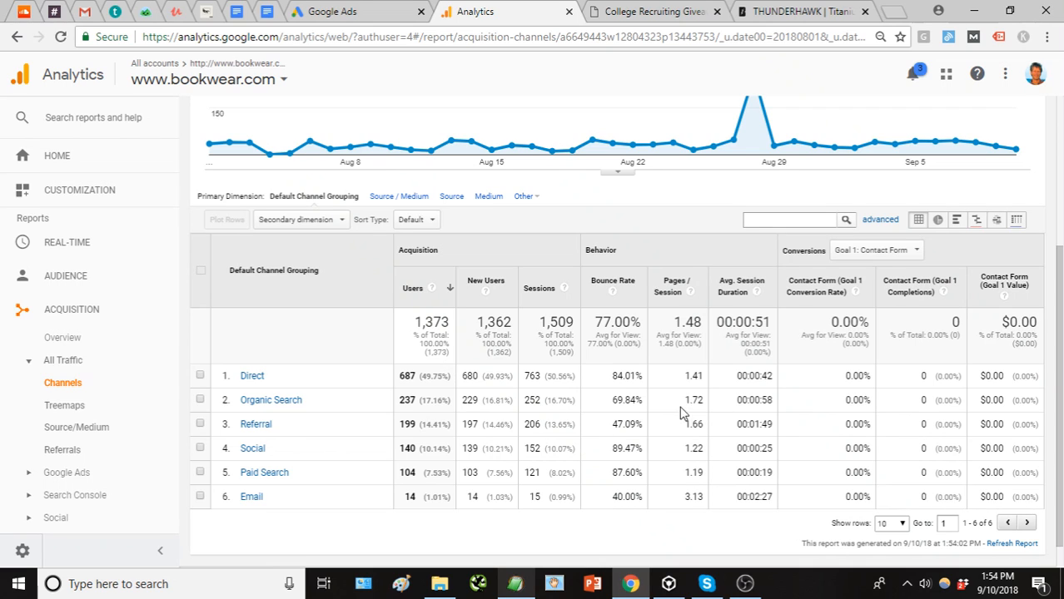
pyautogui.moveTo(614, 430); pyautogui.dragTo(644, 426)
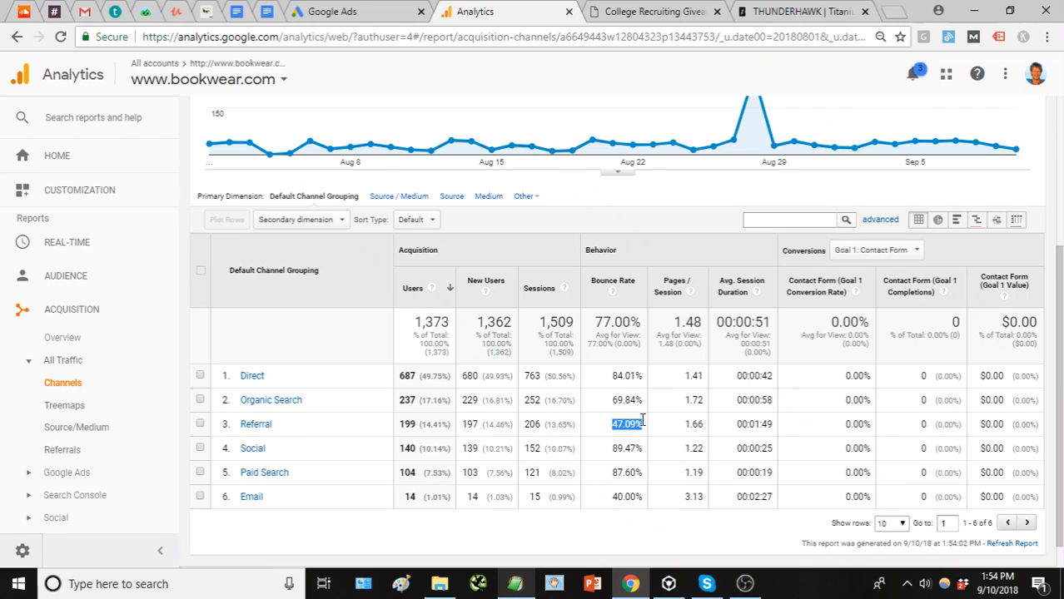
# Highlight the Referral channel's average session duration in the Channels table
pyautogui.doubleClick(765, 425)
pyautogui.moveTo(764, 424); pyautogui.dragTo(736, 426)
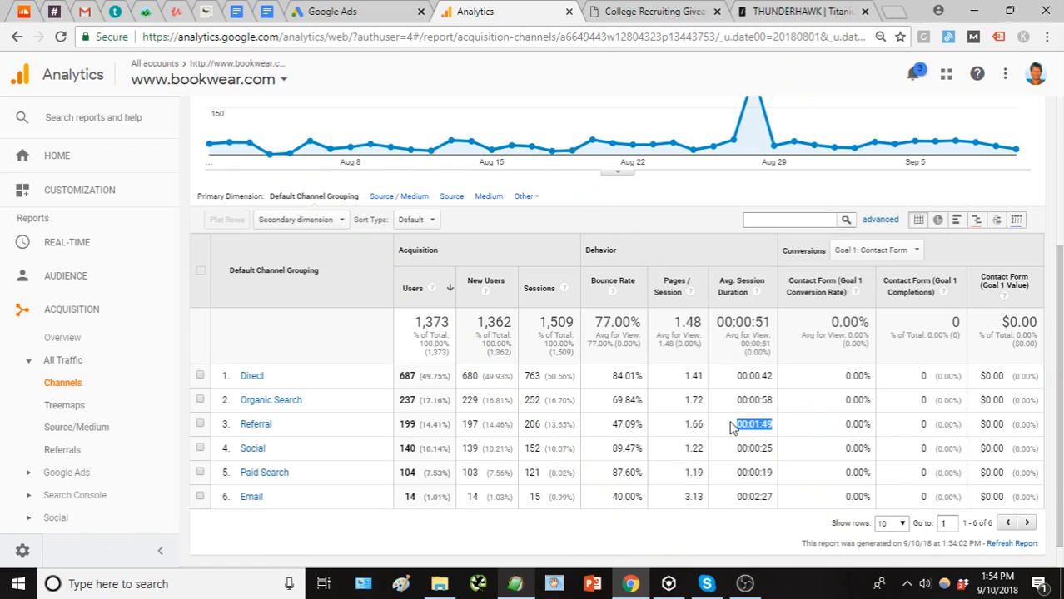
pyautogui.click(764, 429)
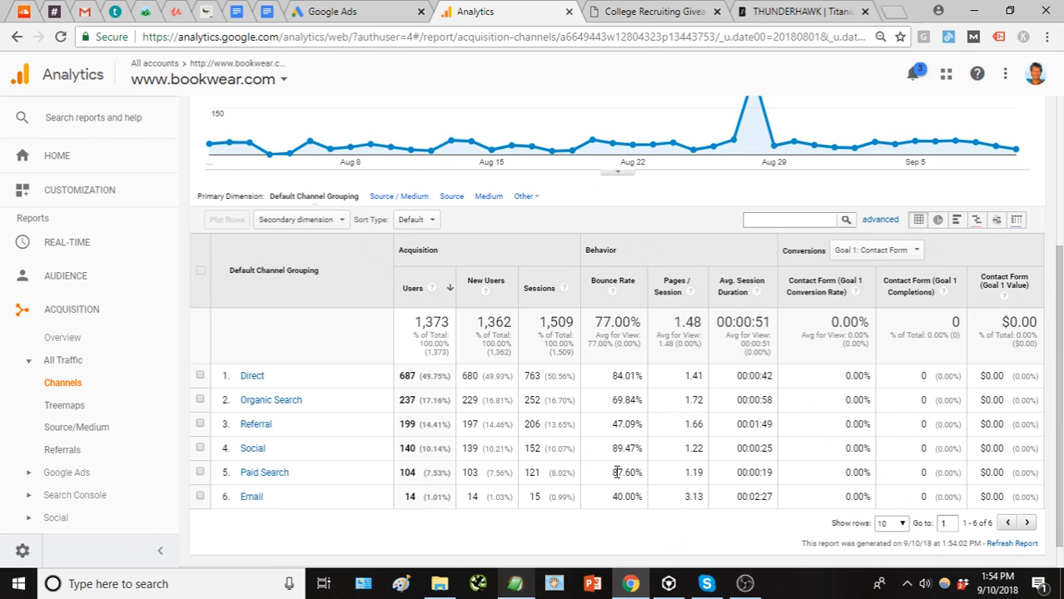
# Highlight the Paid Search channel's bounce rate and average session duration for comparison with Referral
pyautogui.moveTo(613, 472); pyautogui.dragTo(626, 470)
pyautogui.click(642, 475)
pyautogui.moveTo(773, 472); pyautogui.dragTo(766, 472)
pyautogui.moveTo(617, 473); pyautogui.dragTo(622, 470)
# Open the Google Ads Campaigns report under Acquisition and review the campaign table
pyautogui.scroll(1, 531, 429)
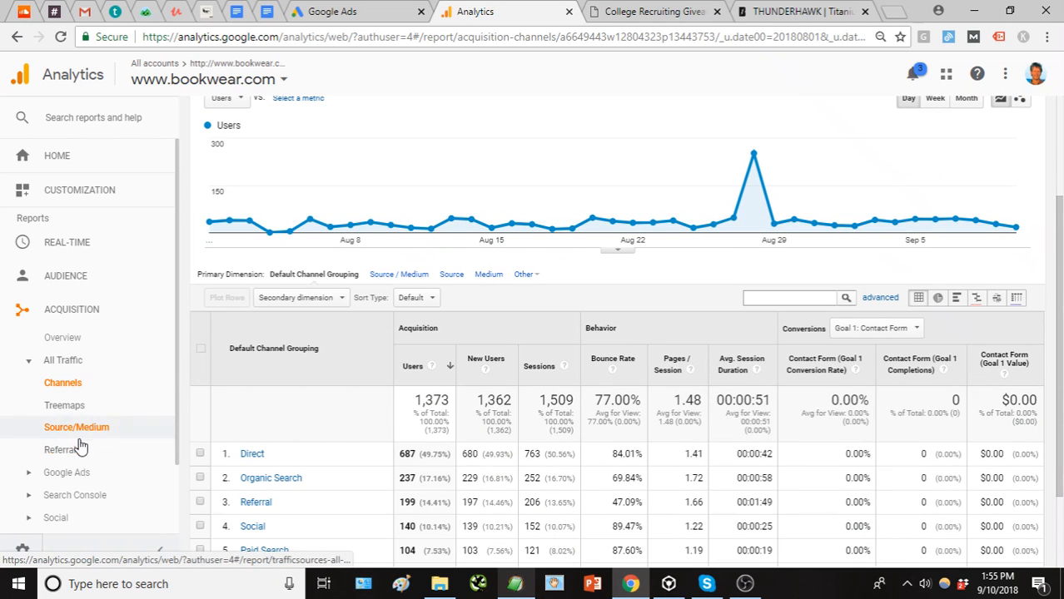
pyautogui.click(66, 473)
pyautogui.scroll(-2, 75, 466)
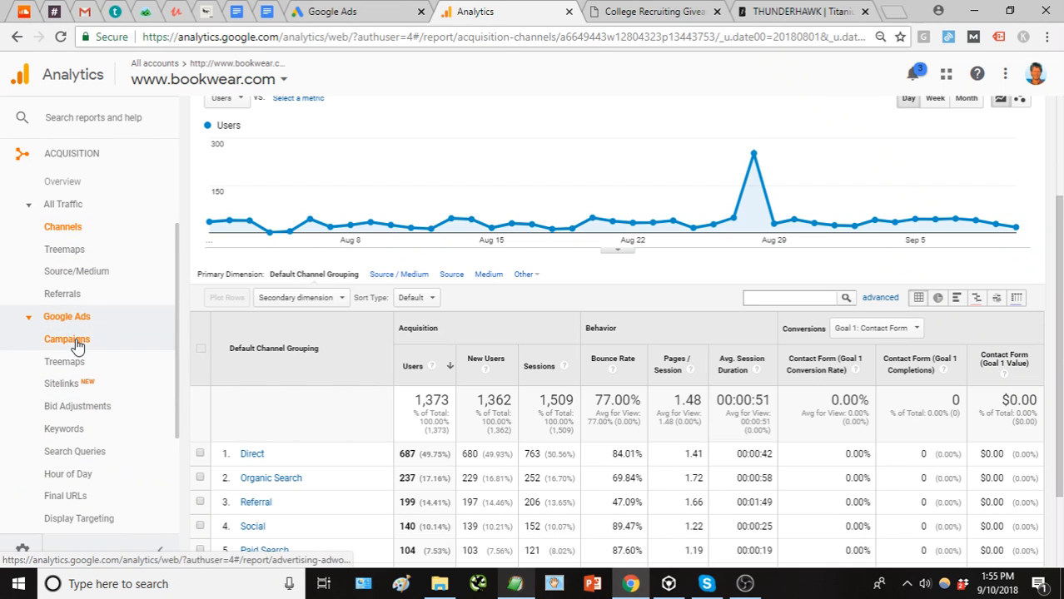
pyautogui.click(75, 342)
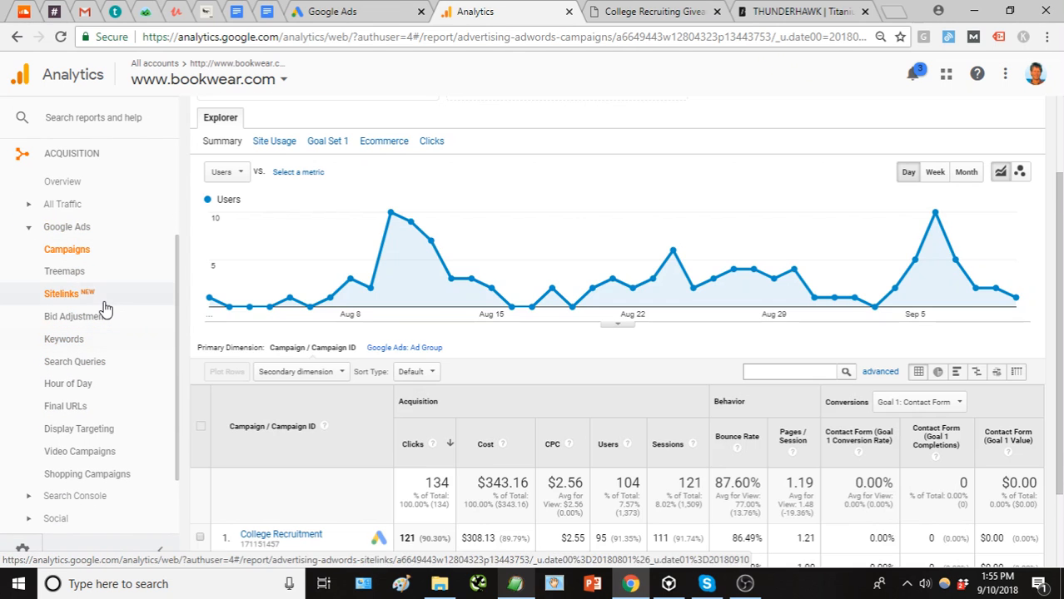
pyautogui.scroll(-1, 566, 325)
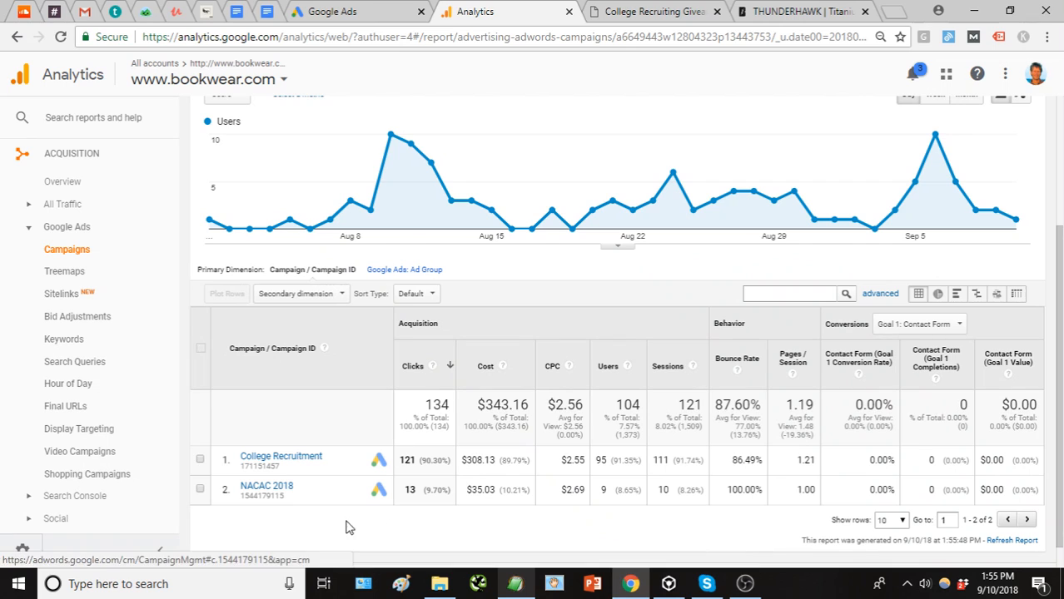
# Set the Campaigns report's conversions to All Goals and review the metrics for College Recruitment and NACAC 2018
pyautogui.click(919, 323)
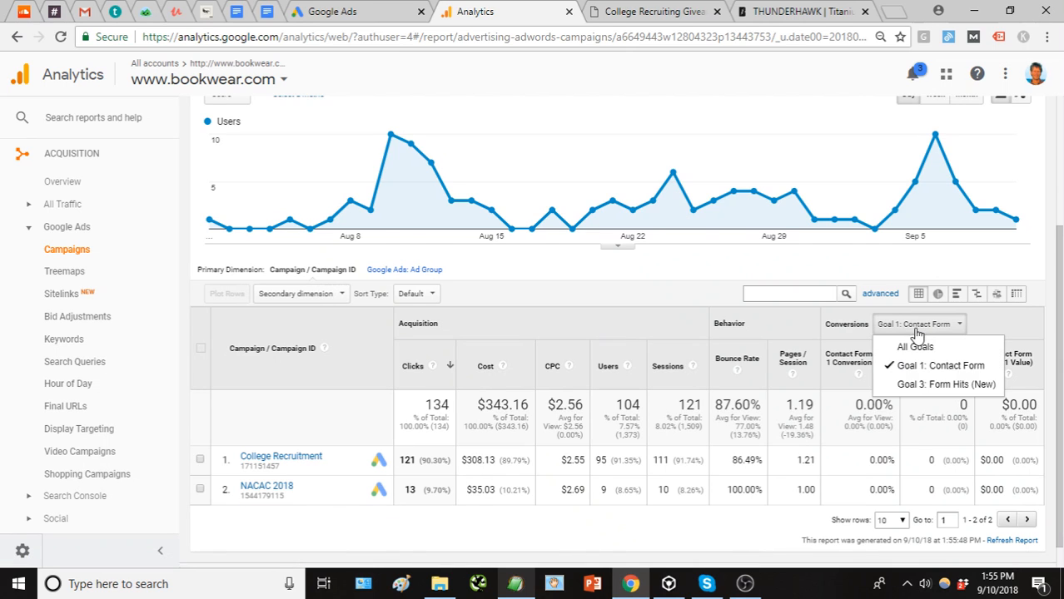
pyautogui.click(914, 345)
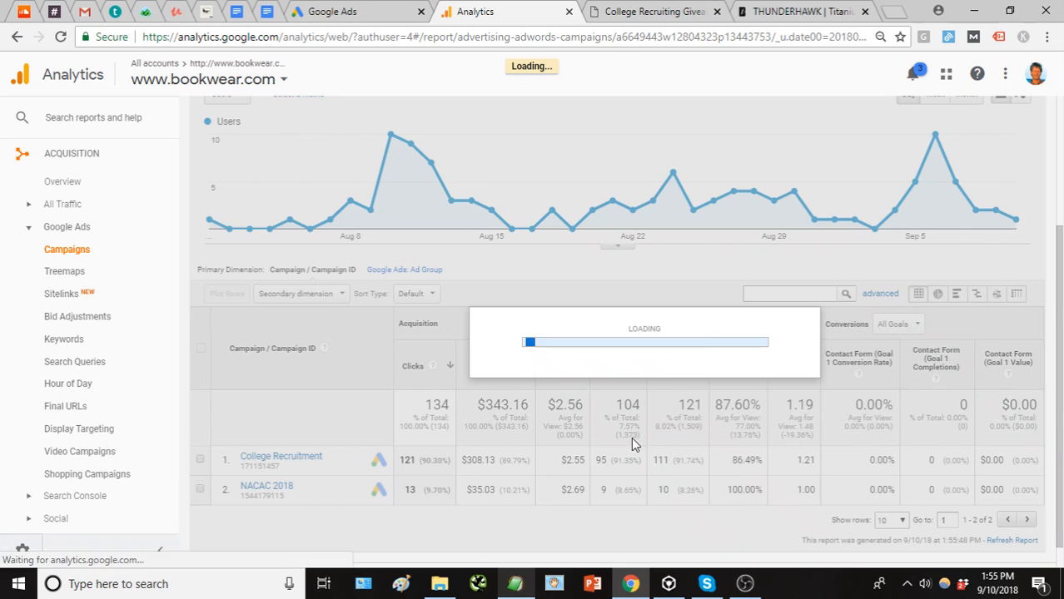
pyautogui.scroll(2, 431, 455)
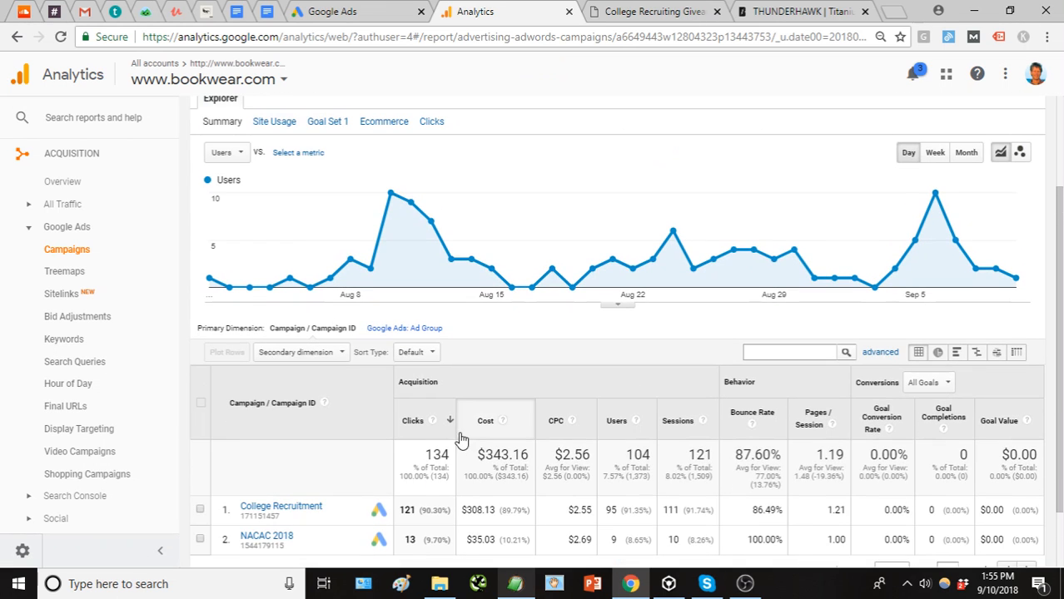
pyautogui.scroll(-2, 492, 415)
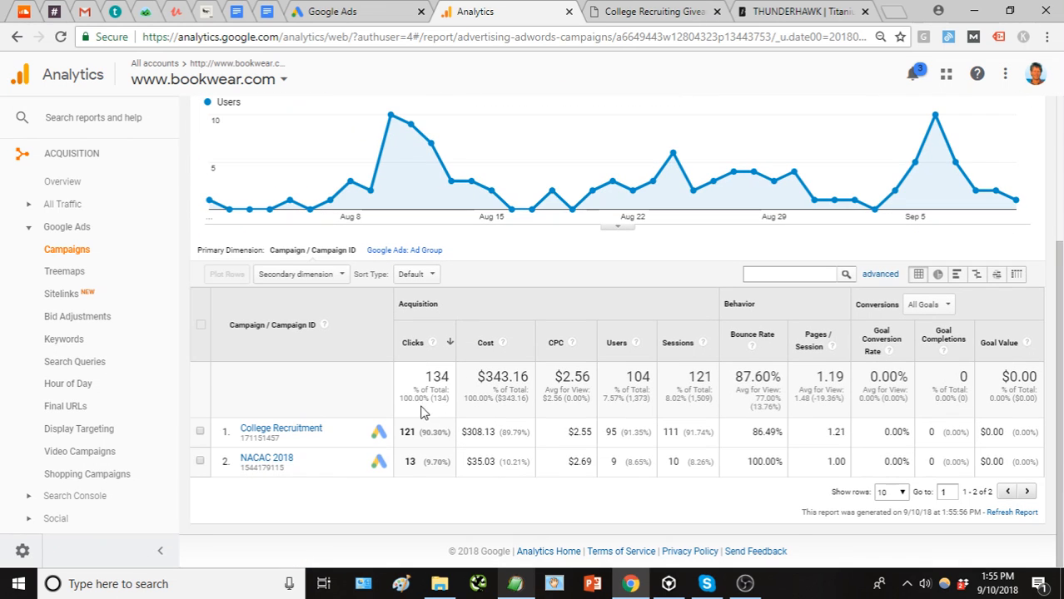
# Open the Google Ads Sitelinks report, review its table, and collapse the Google Ads report group
pyautogui.click(77, 297)
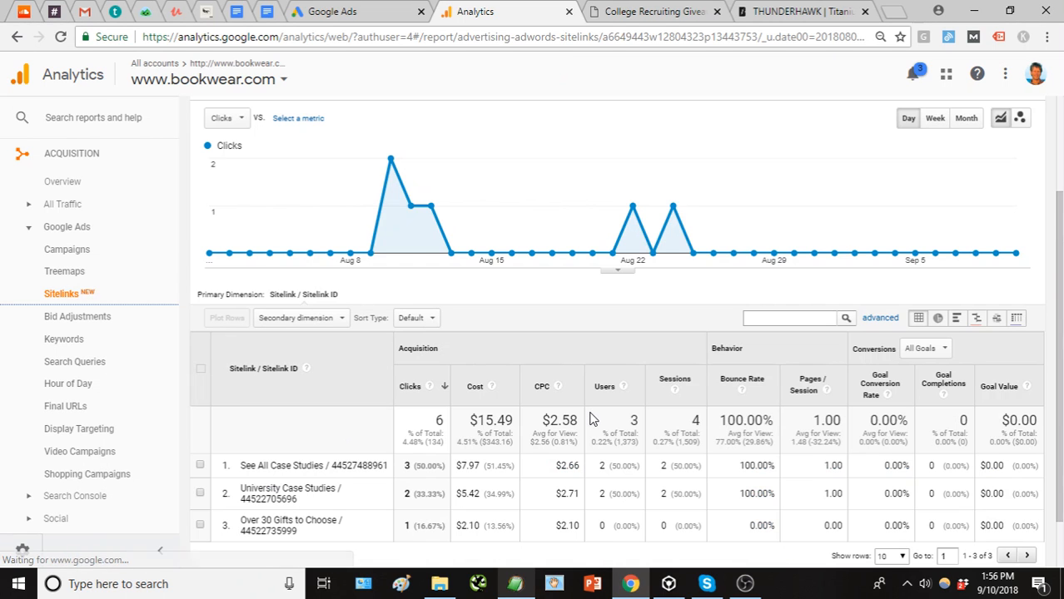
pyautogui.scroll(-1, 590, 416)
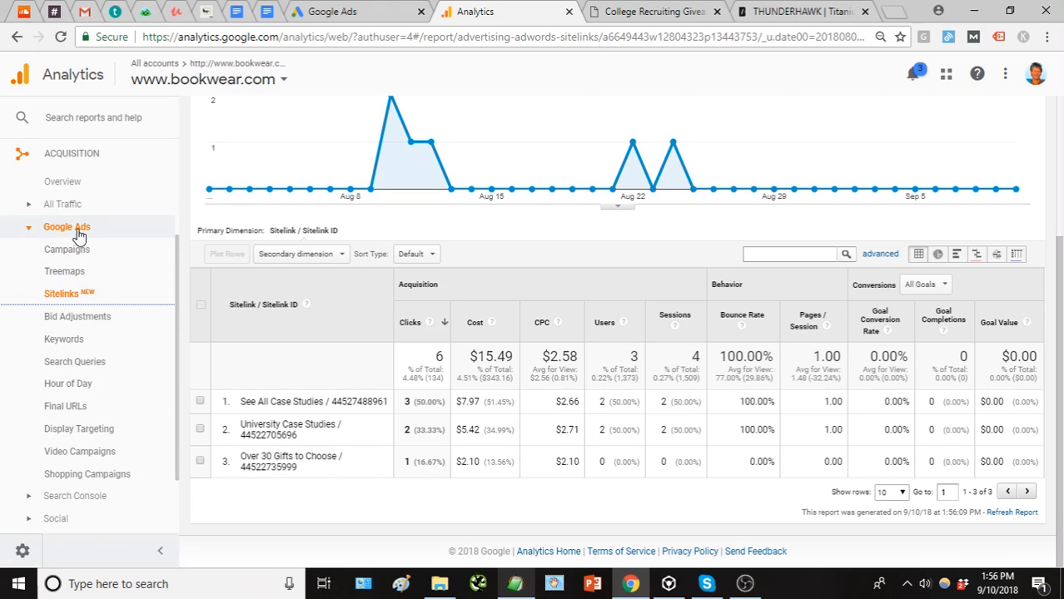
pyautogui.click(29, 229)
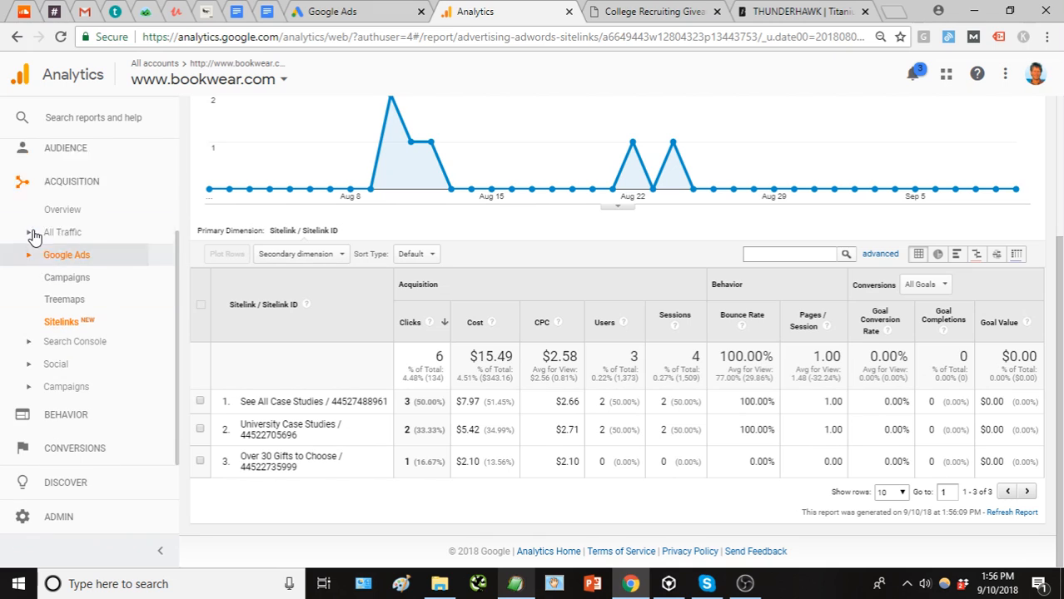
# Open the Behavior section's Content Drilldown report and highlight the average time on page for /colleges-universities-students-recruiting/
pyautogui.click(71, 415)
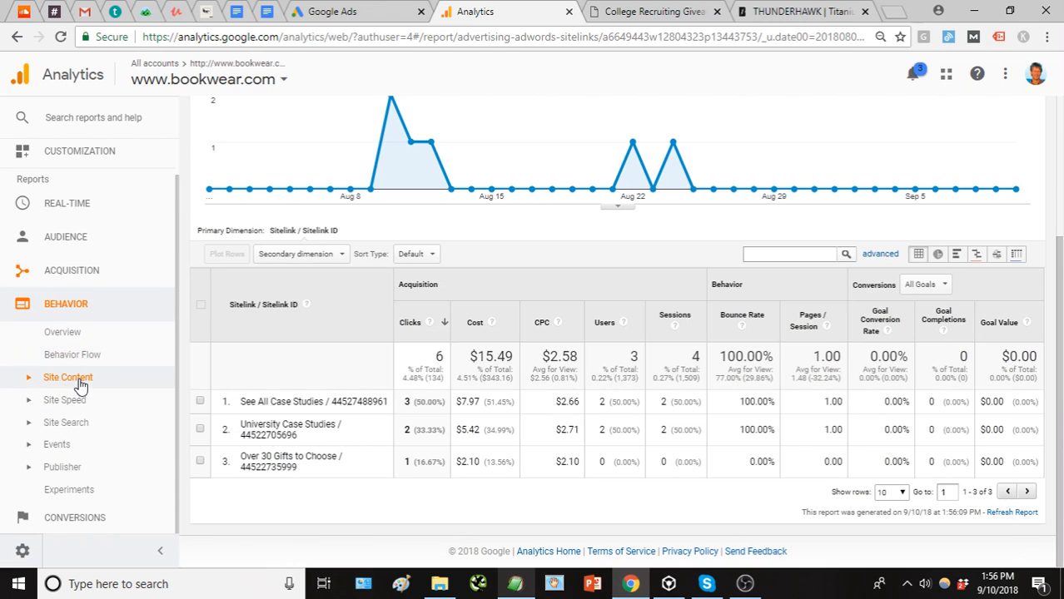
pyautogui.click(81, 384)
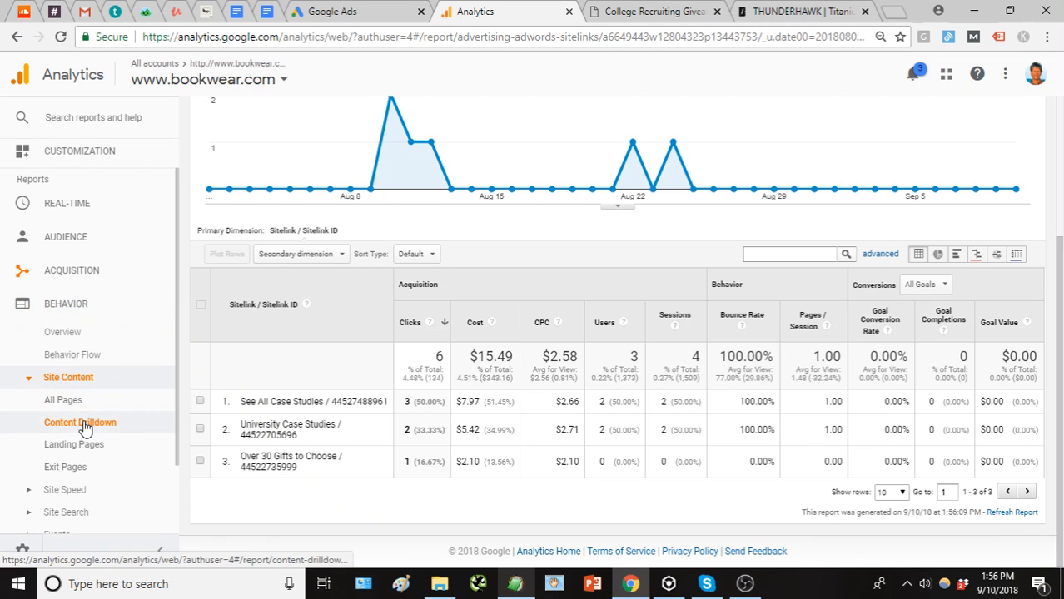
pyautogui.click(86, 426)
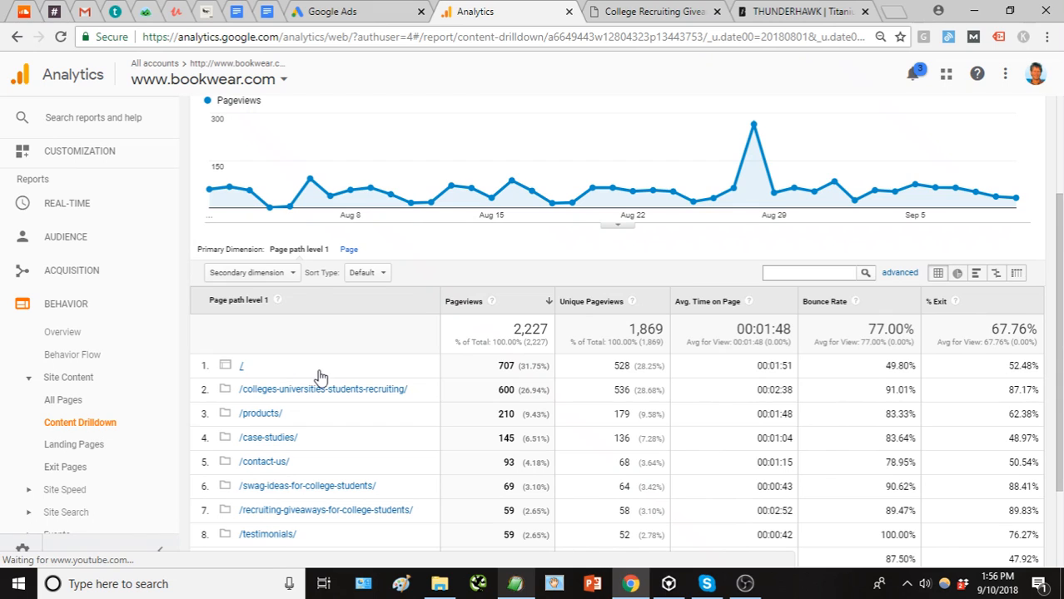
pyautogui.scroll(-2, 313, 373)
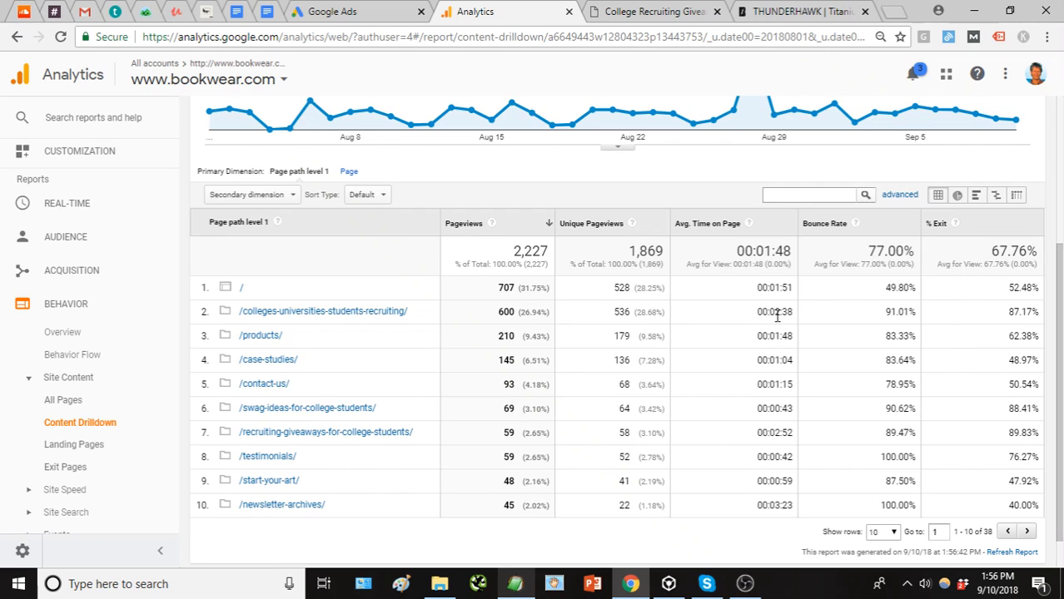
pyautogui.moveTo(776, 316); pyautogui.dragTo(795, 319)
pyautogui.click(770, 315)
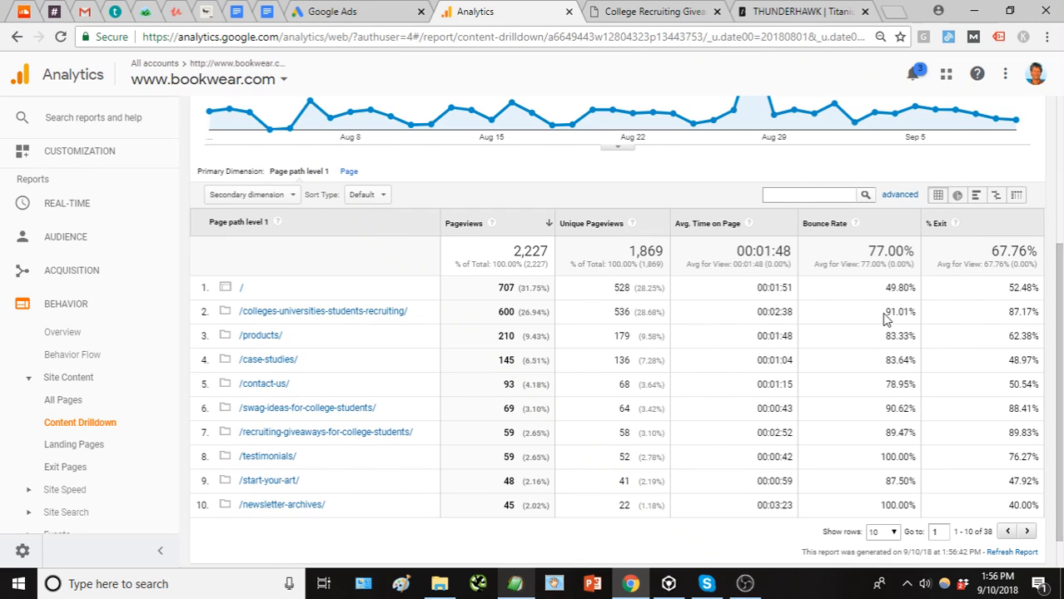
# Drill into the /colleges-universities-students-recruiting/ path to review its pageview trend and bounce rate, and open the Landing Pages report
pyautogui.click(346, 313)
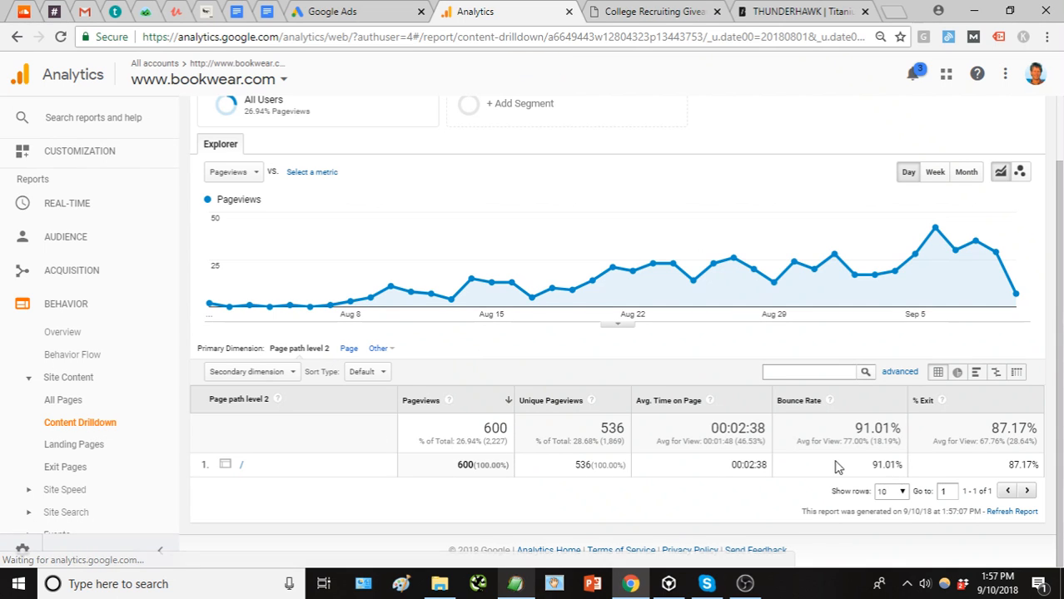
pyautogui.scroll(2, 764, 456)
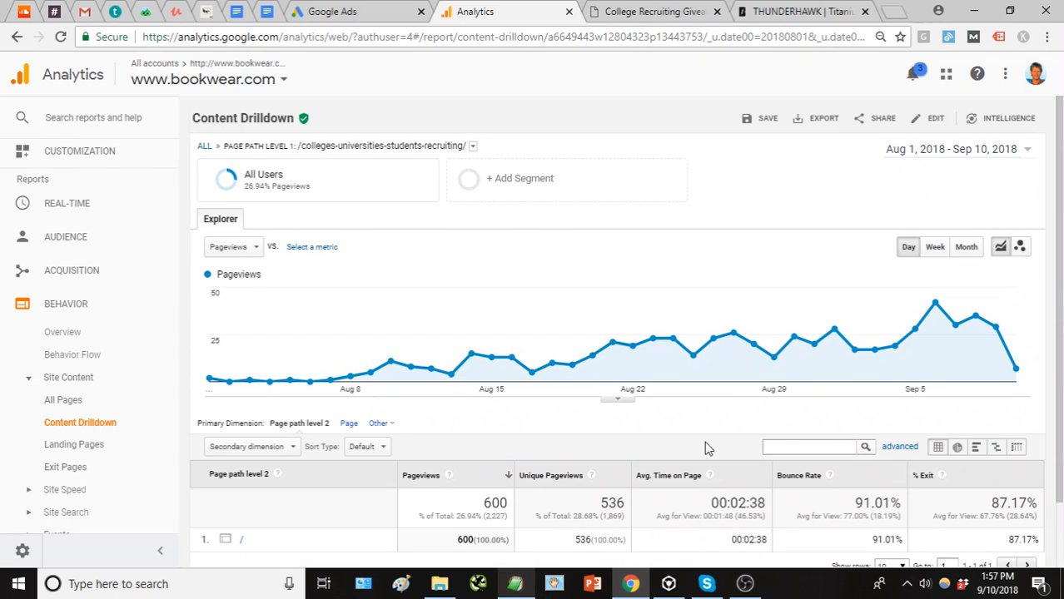
pyautogui.scroll(-2, 705, 443)
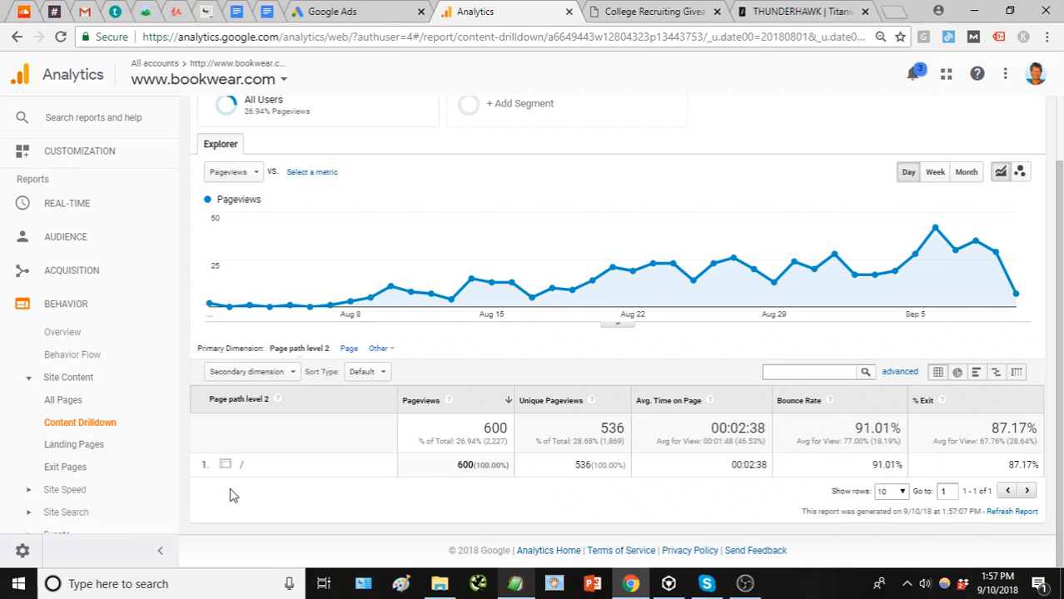
pyautogui.scroll(-1, 100, 446)
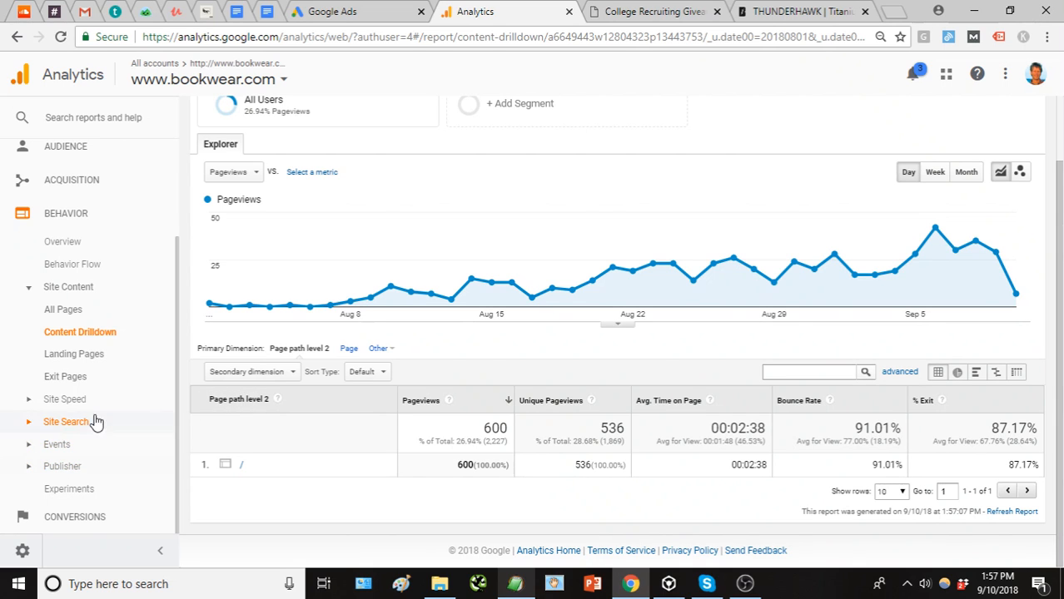
pyautogui.click(104, 355)
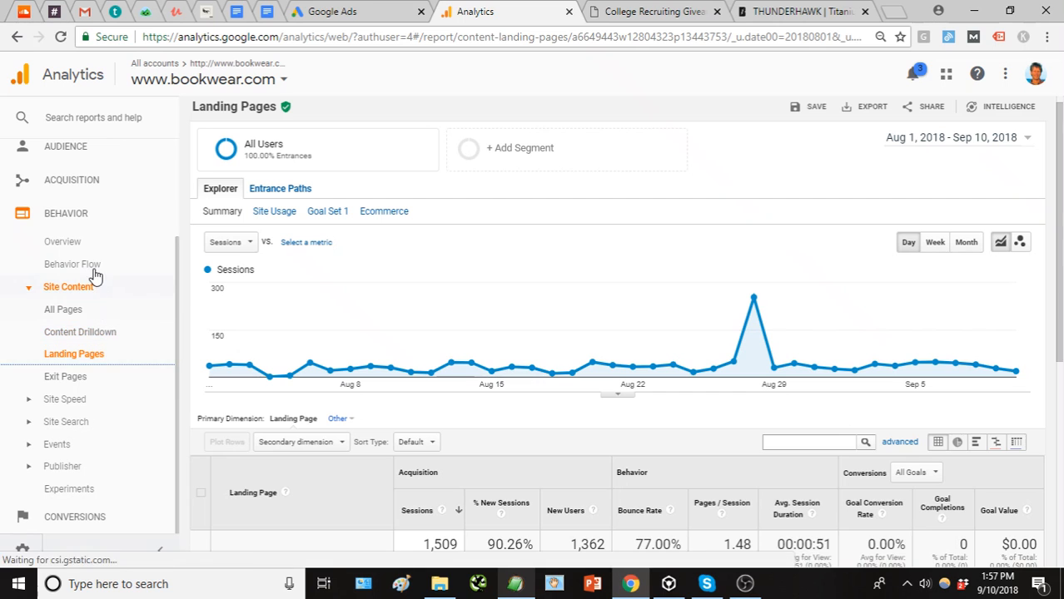
# Open the Behavior Flow report and inspect through traffic and drop-offs for the /colleges-universities-students-recruiting/ starting page
pyautogui.click(95, 265)
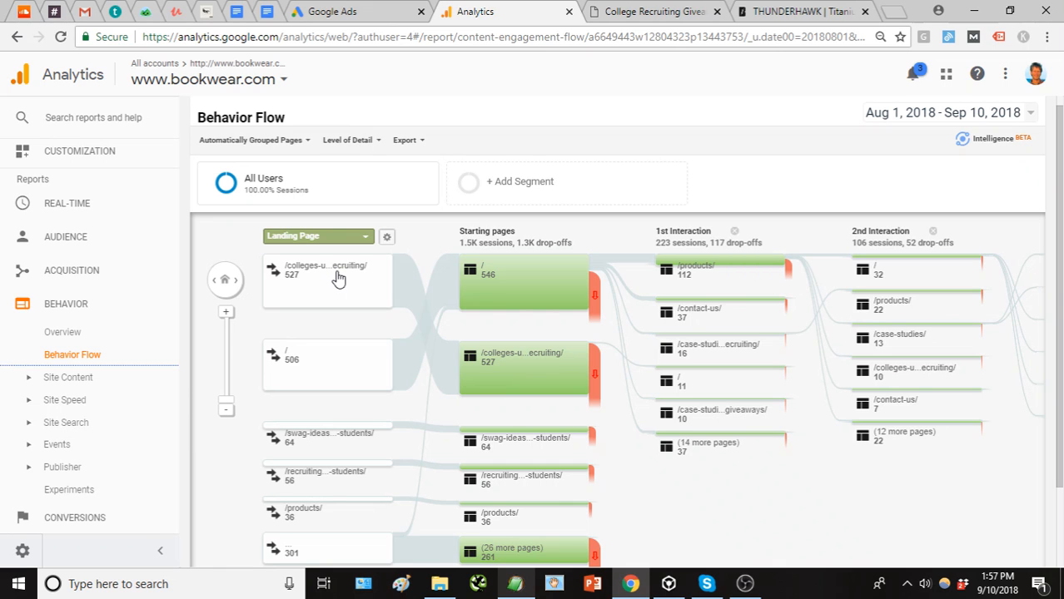
pyautogui.moveTo(487, 373)
pyautogui.moveTo(504, 291)
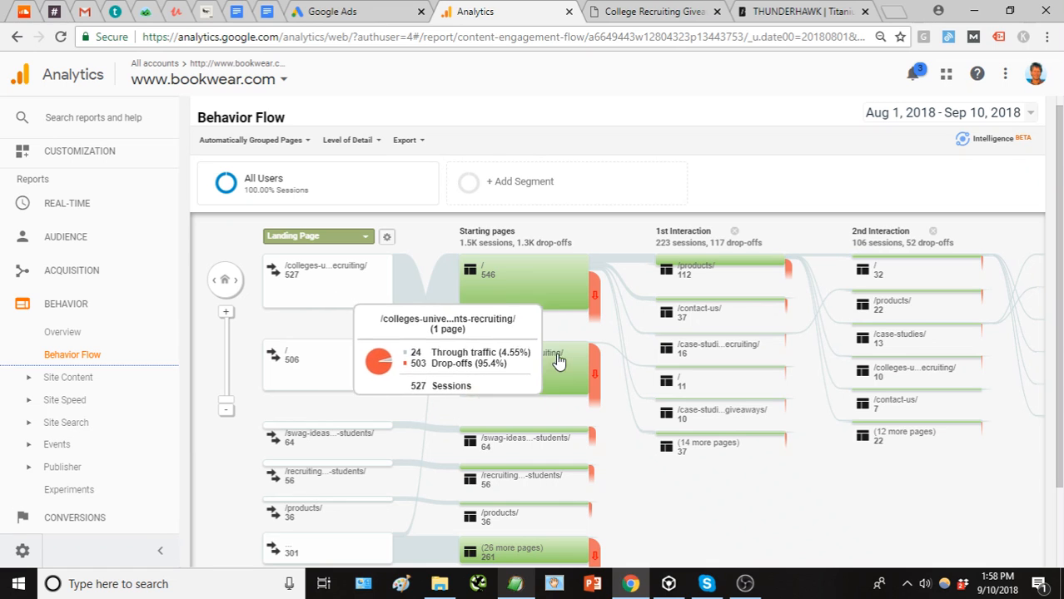
pyautogui.moveTo(593, 377)
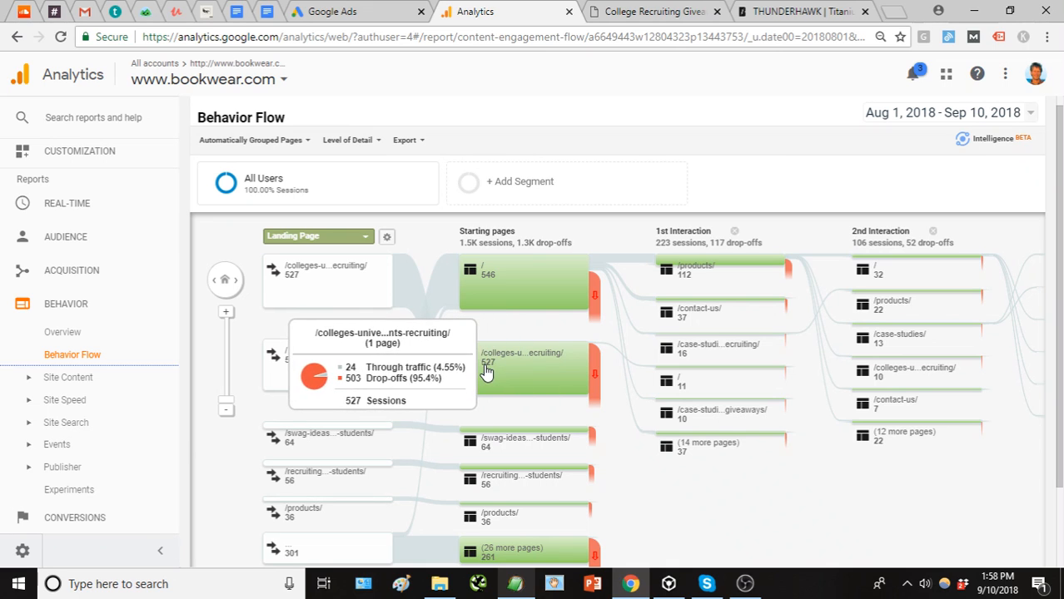
pyautogui.moveTo(678, 463)
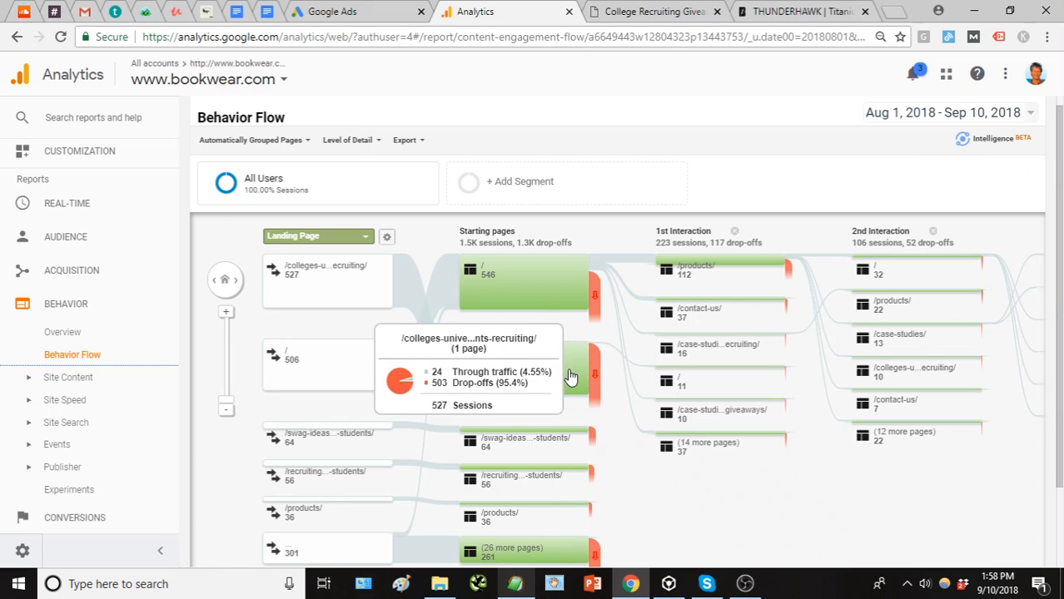
pyautogui.moveTo(678, 384)
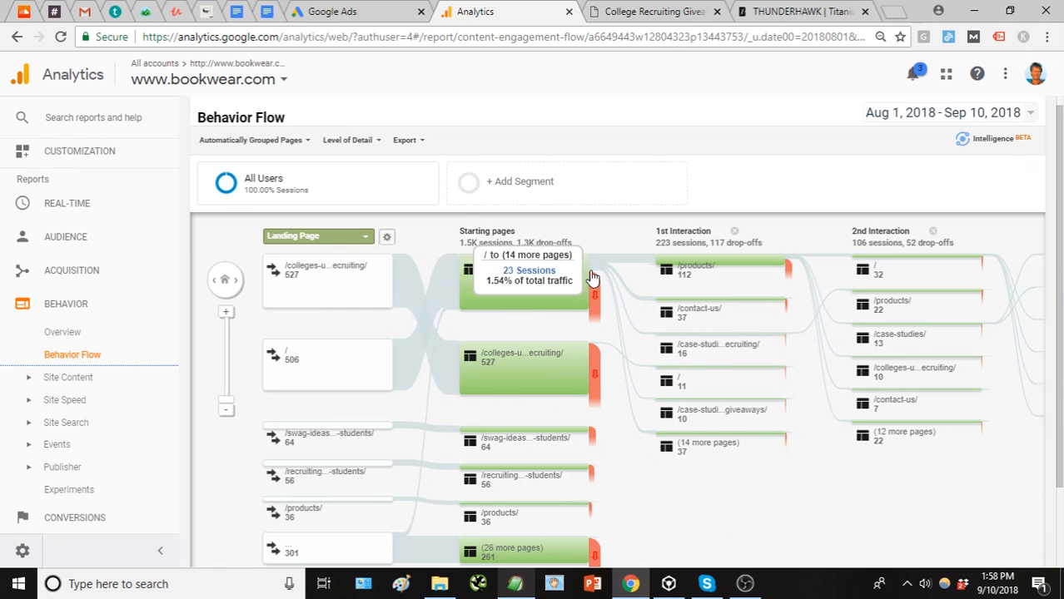
# Inspect the homepage's drop-offs and its onward traffic to the first-interaction pages in Behavior Flow
pyautogui.moveTo(571, 274)
pyautogui.moveTo(684, 272)
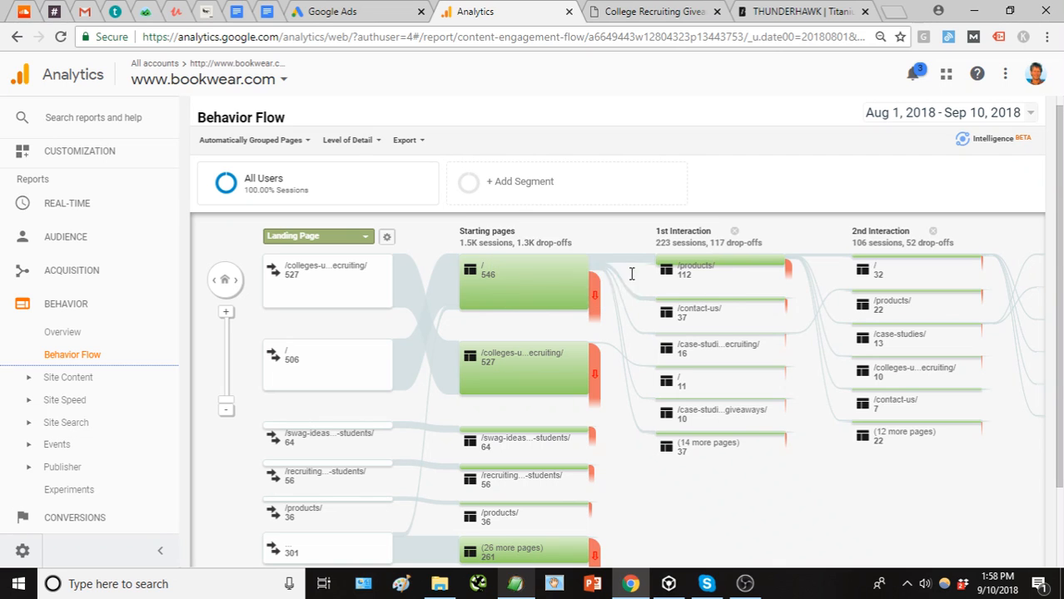
pyautogui.moveTo(595, 306)
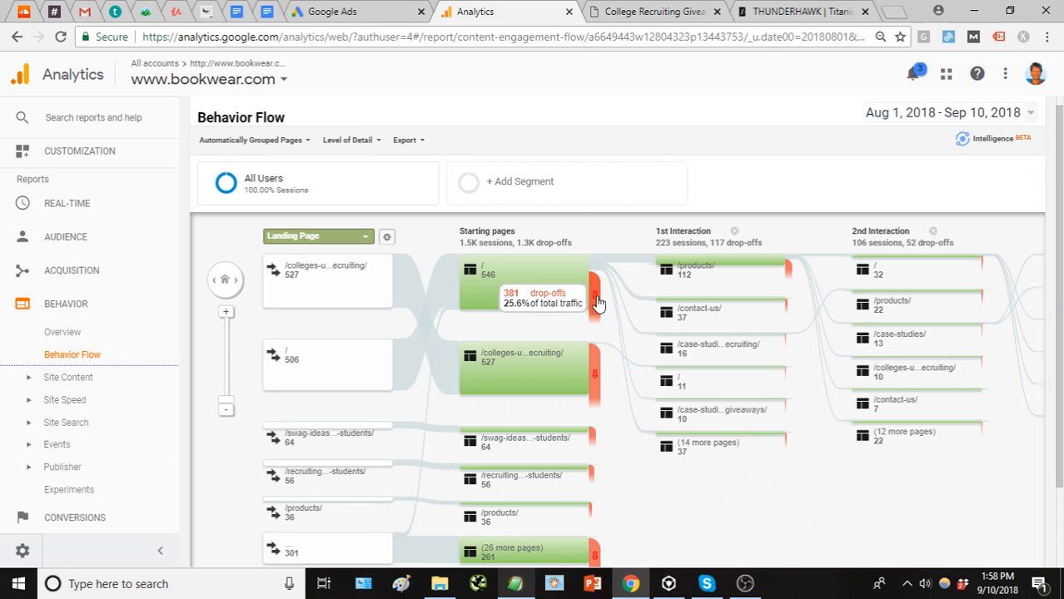
pyautogui.moveTo(739, 309)
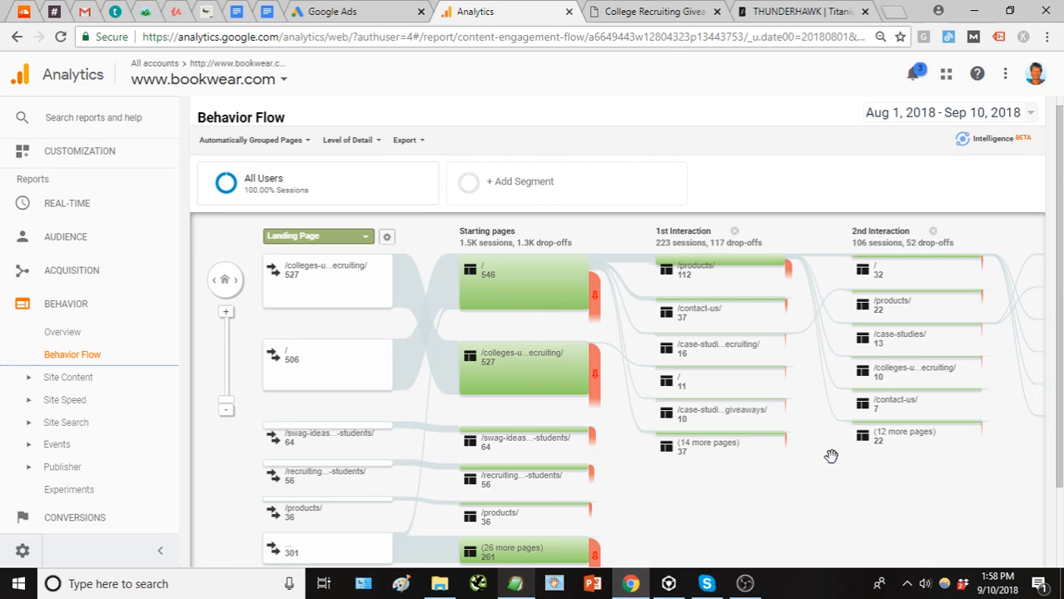
# Look over the whole Behavior Flow diagram, from the landing pages through the second interaction
pyautogui.scroll(-1, 831, 489)
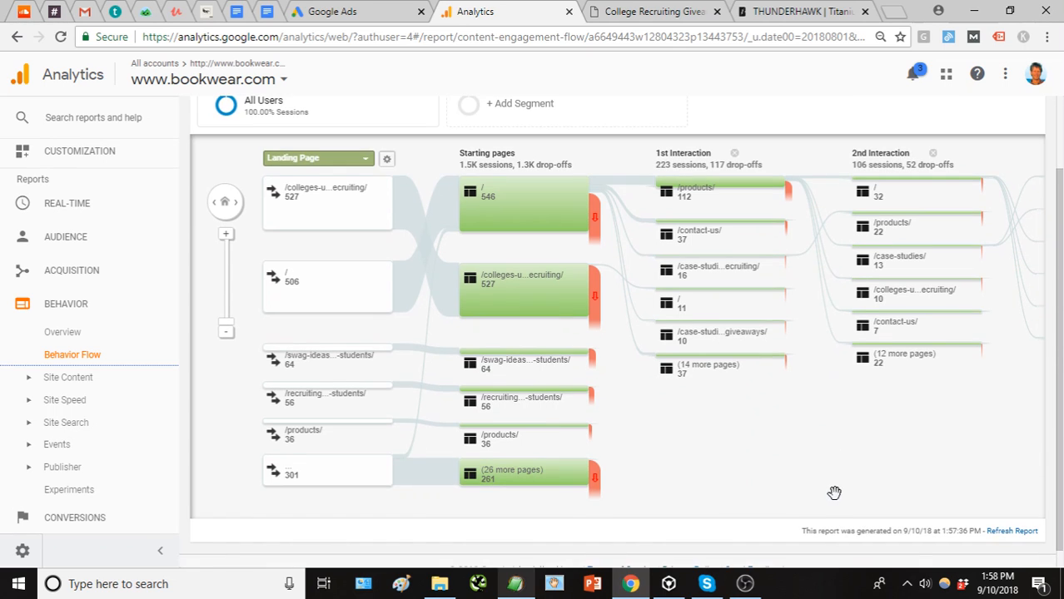
pyautogui.scroll(1, 829, 486)
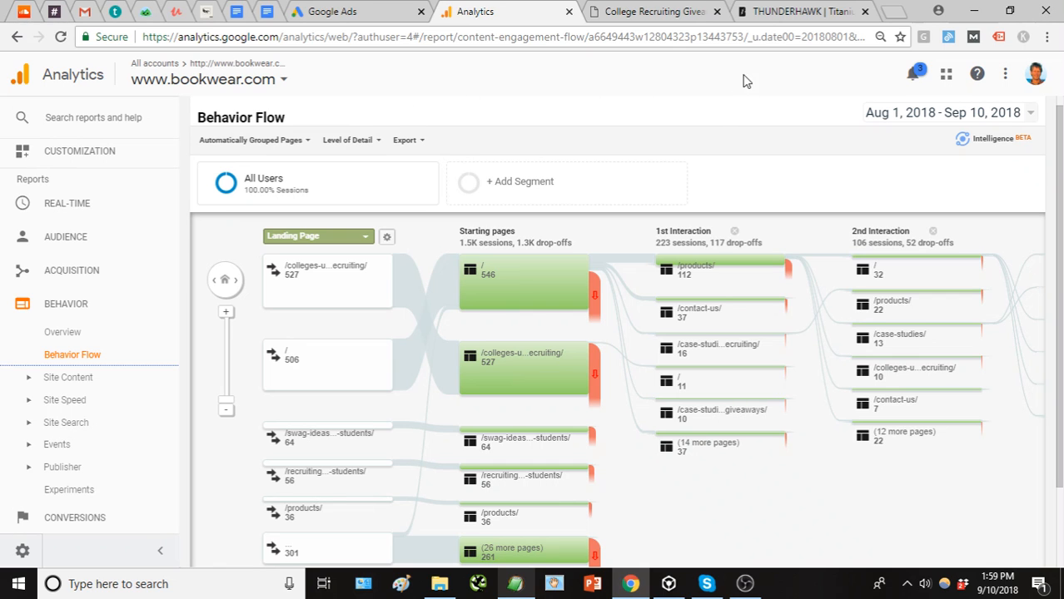
pyautogui.scroll(-1, 833, 398)
pyautogui.scroll(-1, 824, 395)
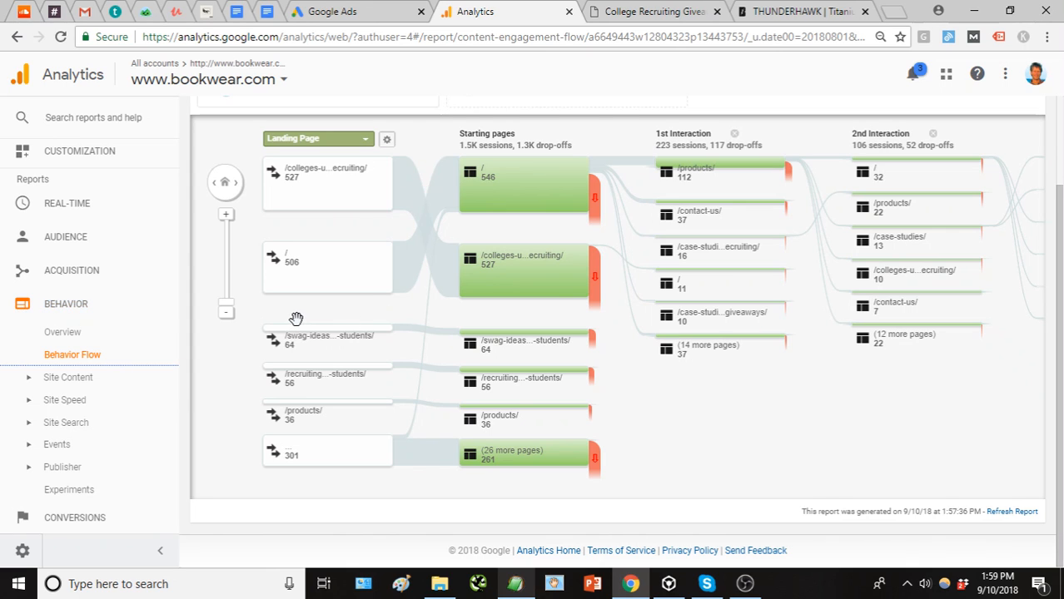
pyautogui.scroll(1, 166, 156)
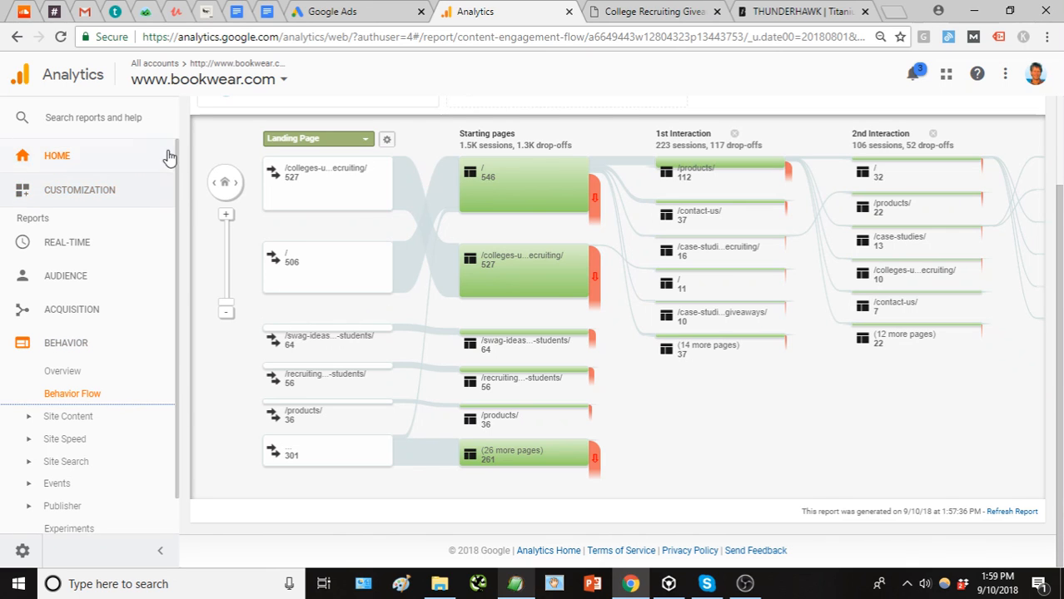